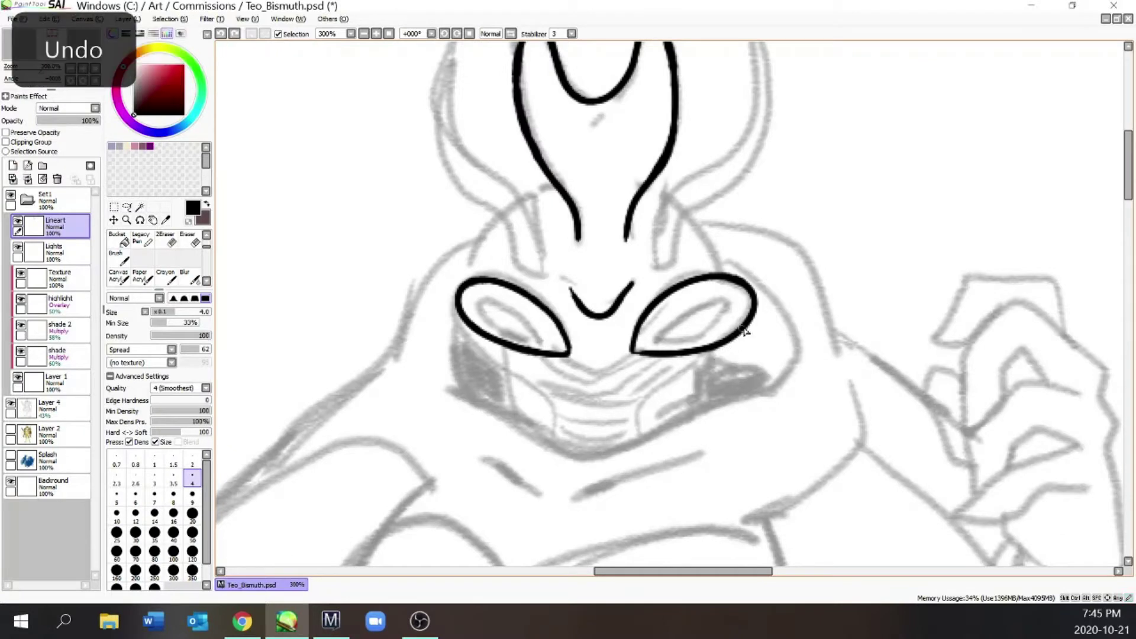
Step: Ink the curved top of the head above both eyes and the jaw outline below them on the Lineart layer
key("ctrl+z")
mouse_move(461, 308)
left_mouse_down()
mouse_move(473, 352)
mouse_move(518, 382)
left_mouse_up()
left_click_drag(466, 286, 558, 192)
mouse_move(642, 194)
left_mouse_down()
mouse_move(705, 237)
mouse_move(727, 278)
left_mouse_up()
key("ctrl+minus")
key("ctrl+plus")
mouse_move(517, 370)
left_mouse_down()
mouse_move(555, 412)
mouse_move(606, 441)
mouse_move(693, 366)
left_mouse_up()
left_click_drag(604, 377, 570, 337)
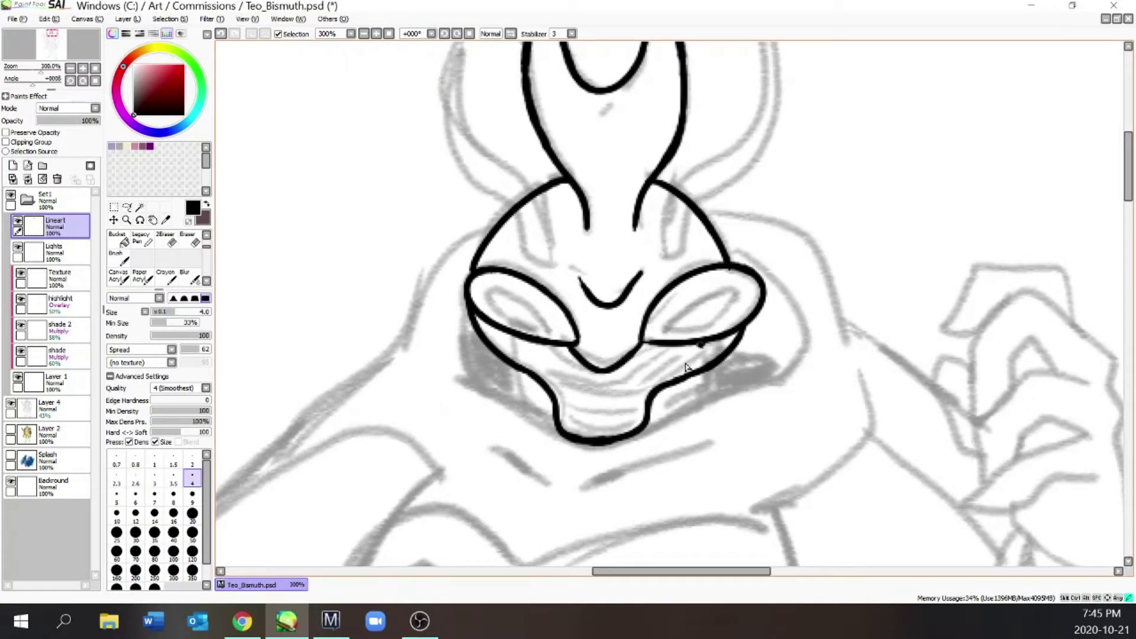
Step: Ink the mouth ridges and chin bands inside the jaw and the curved horns at the sides of the head
mouse_move(653, 346)
left_mouse_down()
mouse_move(555, 345)
mouse_move(561, 380)
mouse_move(535, 344)
left_mouse_up()
mouse_move(689, 346)
left_mouse_down()
mouse_move(669, 380)
mouse_move(523, 342)
left_mouse_up()
left_click_drag(567, 425, 561, 429)
mouse_move(623, 429)
left_mouse_down()
mouse_move(570, 437)
mouse_move(724, 369)
mouse_move(709, 230)
left_mouse_up()
scroll(665, 383, "down", 1)
scroll(713, 331, "up", 1)
Step: Ink the edges of the collar opening on both sides of the face and neck
left_click_drag(467, 370, 429, 357)
left_click_drag(446, 295, 445, 342)
mouse_move(677, 360)
left_mouse_down()
mouse_move(742, 366)
mouse_move(774, 188)
left_mouse_up()
scroll(751, 348, "down", 4)
scroll(736, 309, "up", 3)
mouse_move(775, 188)
left_mouse_down()
mouse_move(782, 219)
mouse_move(709, 337)
left_mouse_up()
mouse_move(639, 334)
left_mouse_down()
mouse_move(569, 185)
mouse_move(622, 334)
mouse_move(614, 351)
left_mouse_up()
key("ctrl+minus")
key("ctrl+minus")
key("ctrl+plus")
scroll(678, 341, "up", 3)
mouse_move(507, 355)
left_mouse_down()
mouse_move(457, 313)
mouse_move(502, 350)
mouse_move(439, 318)
mouse_move(509, 356)
left_mouse_up()
key("ctrl+z")
key("ctrl+minus")
key("ctrl+minus")
key("ctrl+plus")
key("ctrl+plus")
key("ctrl+z")
key("ctrl+minus")
key("ctrl+minus")
key("ctrl+plus")
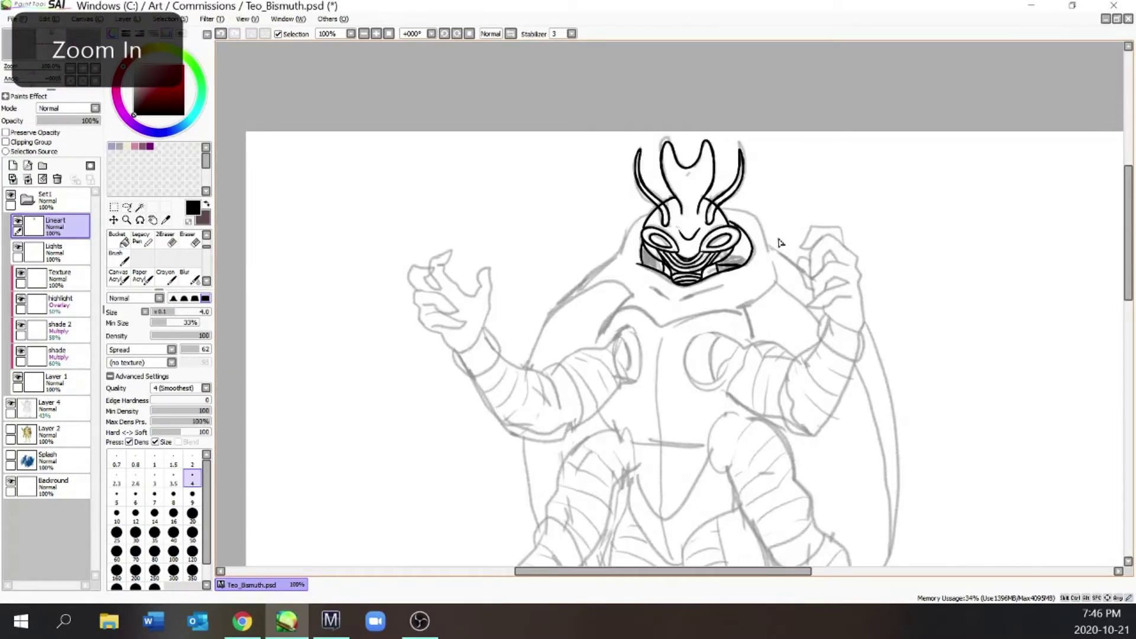
Step: Ink the collar's outer outline over both shoulders, including its pointed lower edge across the upper chest
key("ctrl+plus")
mouse_move(521, 188)
left_mouse_down()
mouse_move(453, 275)
mouse_move(340, 358)
mouse_move(456, 328)
left_mouse_up()
mouse_move(665, 182)
left_mouse_down()
mouse_move(769, 285)
mouse_move(731, 373)
mouse_move(593, 375)
mouse_move(546, 392)
left_mouse_up()
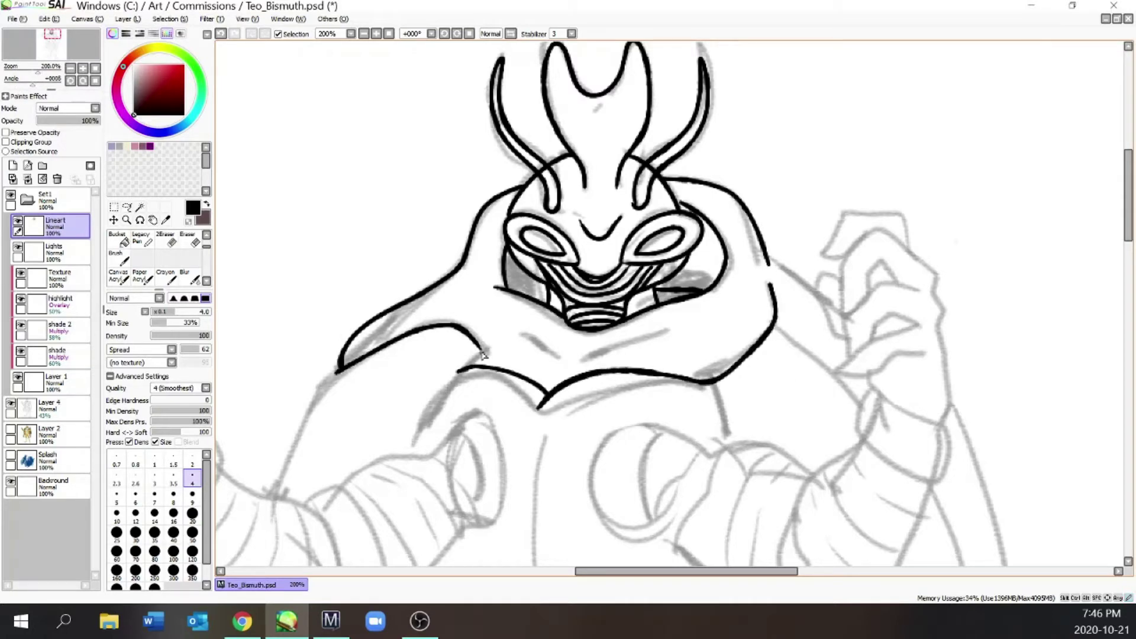
left_click_drag(483, 355, 455, 374)
key("ctrl+minus")
key("ctrl+minus")
key("ctrl+plus")
key("ctrl+minus")
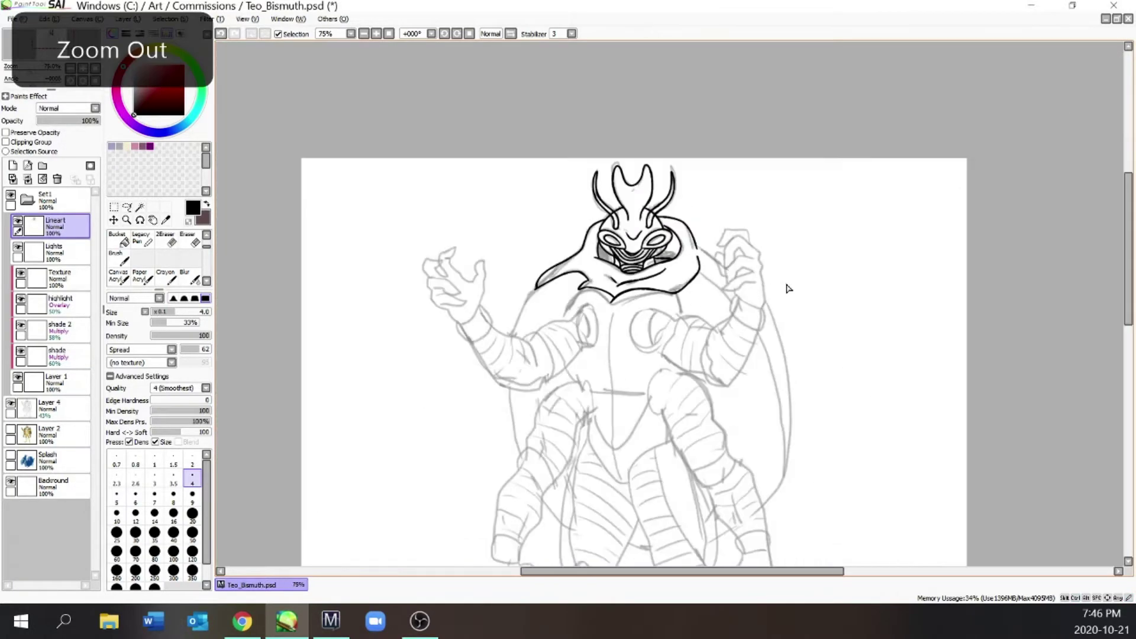
Step: Ink the chest plates' outer curves, the vertical center line and the curved waist line beneath them
key("ctrl+minus")
key("ctrl+plus")
key("ctrl+plus")
key("ctrl+plus")
left_click_drag(603, 277, 598, 436)
key("ctrl+minus")
key("ctrl+plus")
left_click_drag(509, 259, 468, 327)
mouse_move(479, 422)
left_mouse_down()
mouse_move(504, 446)
mouse_move(618, 455)
left_mouse_up()
key("ctrl+minus")
key("ctrl+plus")
key("ctrl+minus")
key("ctrl+plus")
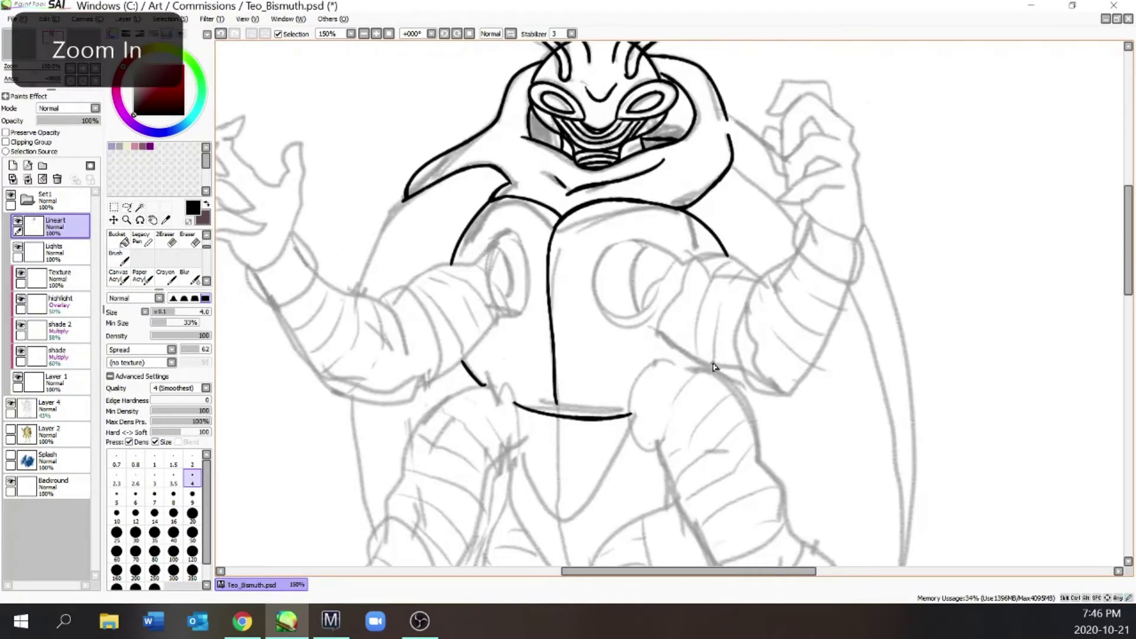
Step: Ink the lower abdomen's outline and the long pointed plate hanging over the right-hand thigh
key("ctrl+minus")
key("ctrl+minus")
key("ctrl+plus")
key("ctrl+plus")
mouse_move(629, 394)
left_mouse_down()
mouse_move(658, 409)
mouse_move(693, 349)
mouse_move(744, 324)
left_mouse_up()
key("ctrl+minus")
key("ctrl+plus")
key("ctrl+z")
mouse_move(633, 365)
left_mouse_down()
mouse_move(584, 329)
mouse_move(552, 233)
left_mouse_up()
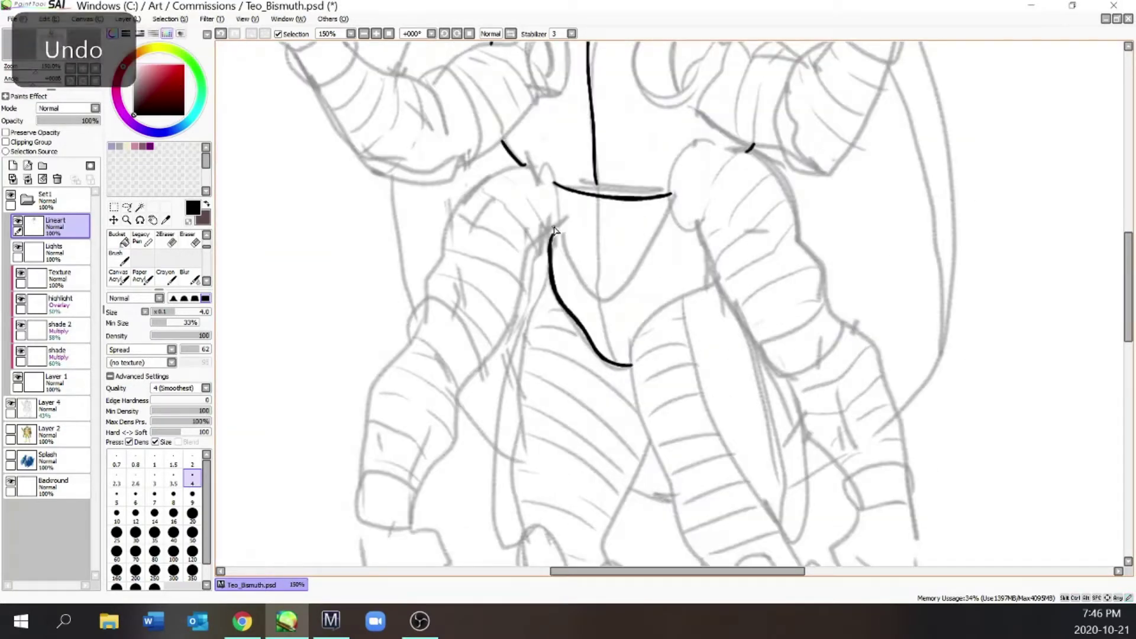
mouse_move(695, 229)
left_mouse_down()
mouse_move(780, 530)
mouse_move(799, 395)
left_mouse_up()
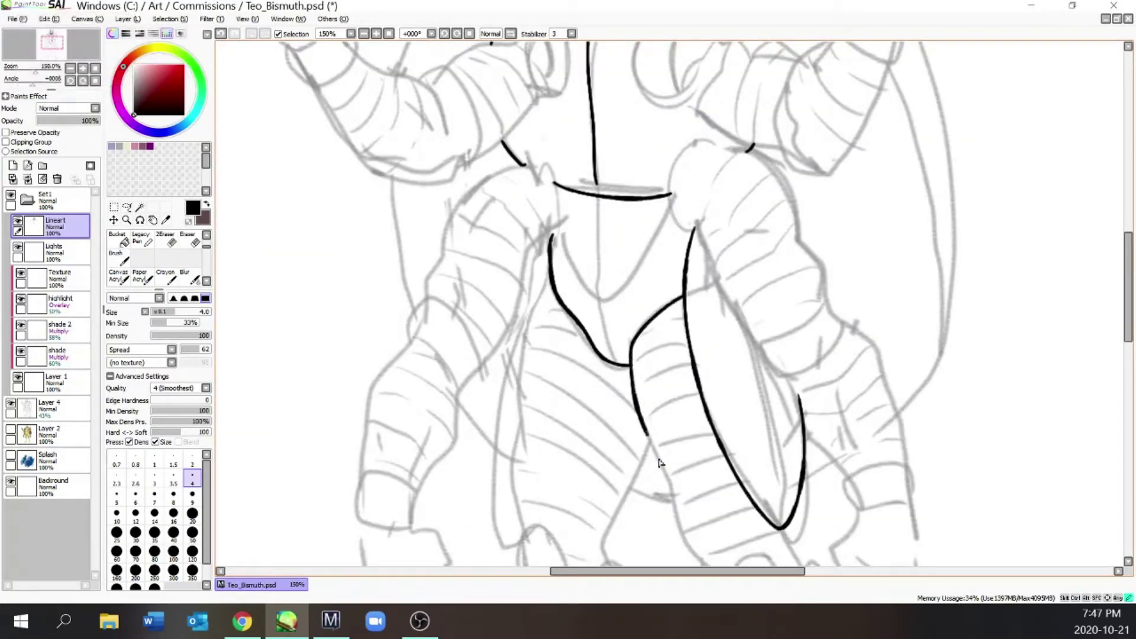
Step: Ink the remaining edges of the right-hand thigh and the round knee joint beneath it
left_click_drag(648, 441, 671, 487)
scroll(1106, 368, "down", 3)
left_click_drag(732, 381, 780, 364)
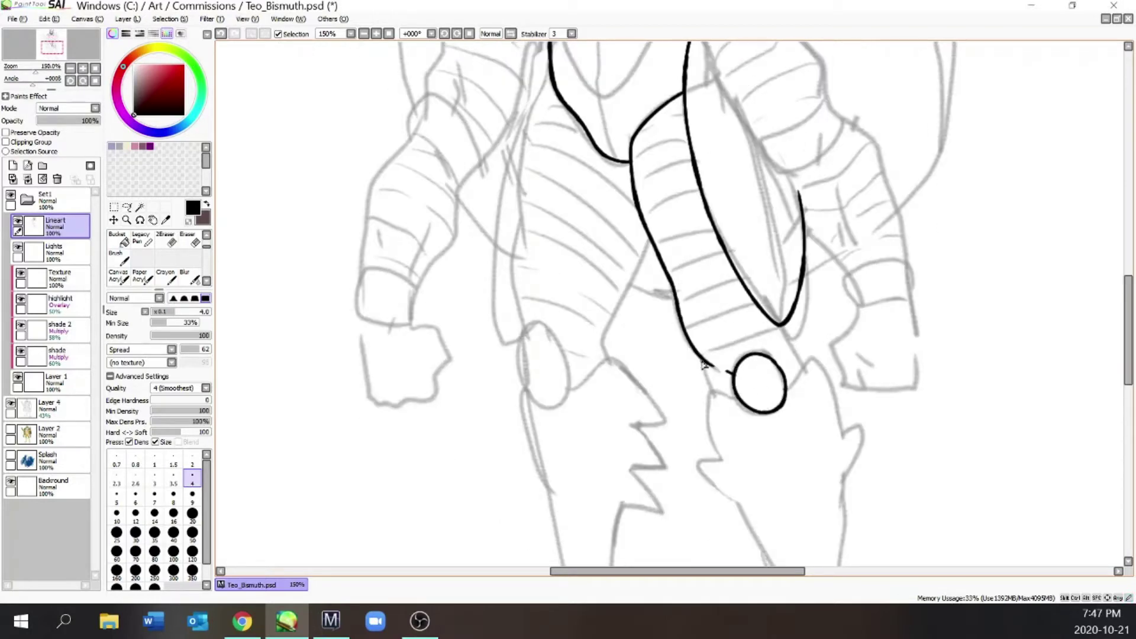
left_click_drag(797, 302, 805, 365)
scroll(803, 358, "down", 3)
scroll(863, 403, "up", 1)
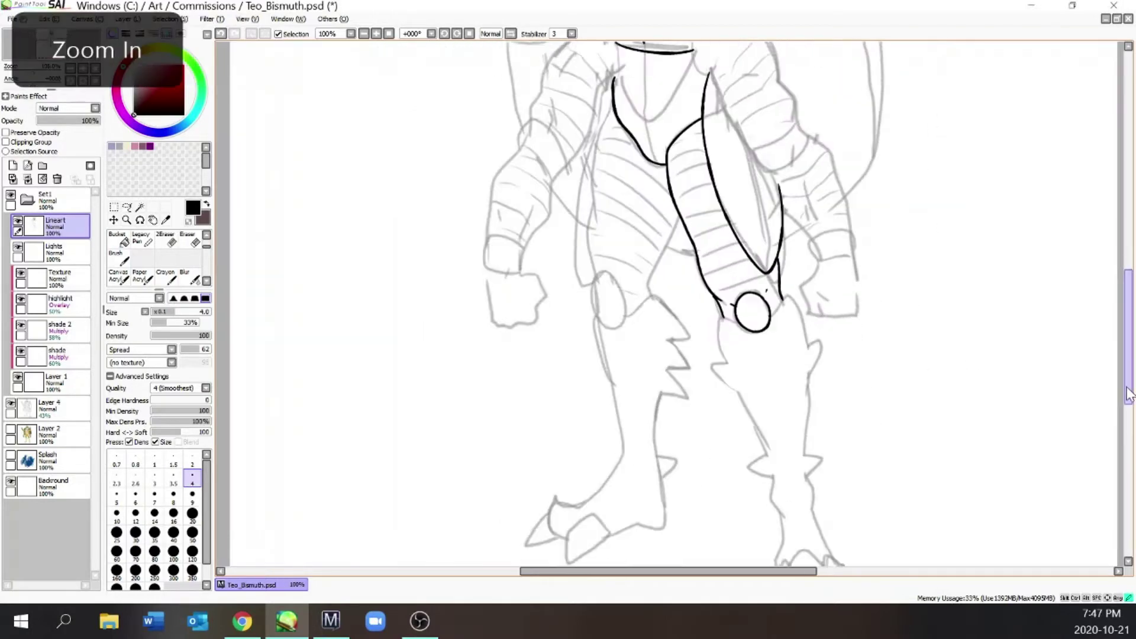
Step: Ink the right-hand lower leg from the knee to the ankle, including the spikes along both sides
left_click_drag(1128, 365, 1128, 397)
scroll(790, 279, "up", 2)
mouse_move(689, 229)
left_mouse_down()
mouse_move(718, 241)
mouse_move(680, 289)
mouse_move(688, 303)
left_mouse_up()
key("ctrl+z")
mouse_move(764, 230)
left_mouse_down()
mouse_move(813, 236)
mouse_move(848, 295)
left_mouse_up()
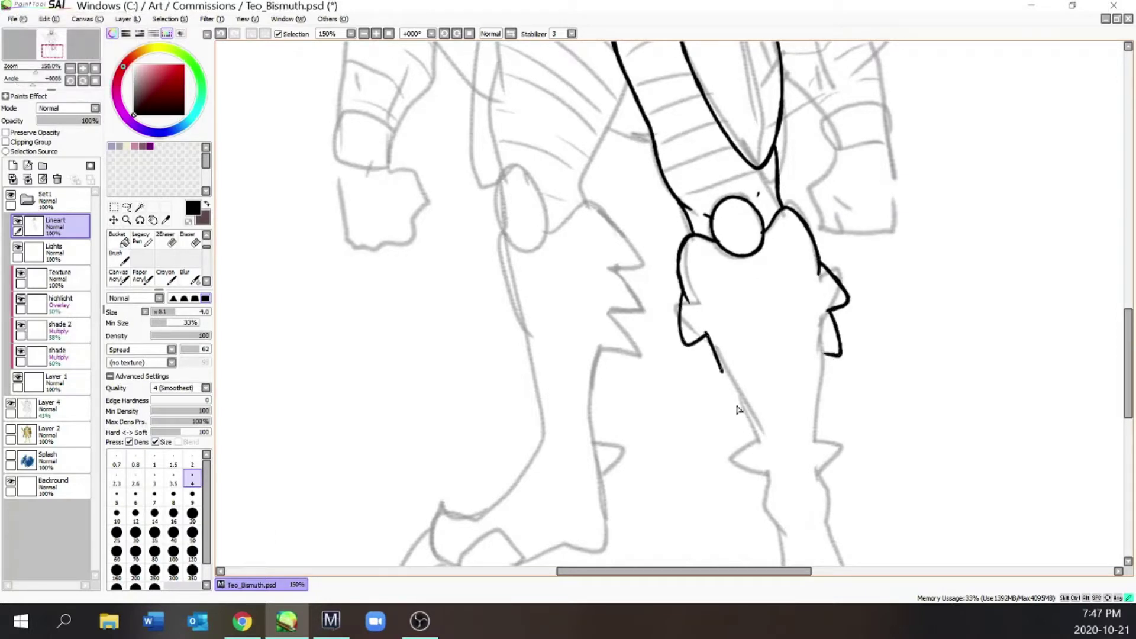
scroll(767, 290, "down", 3)
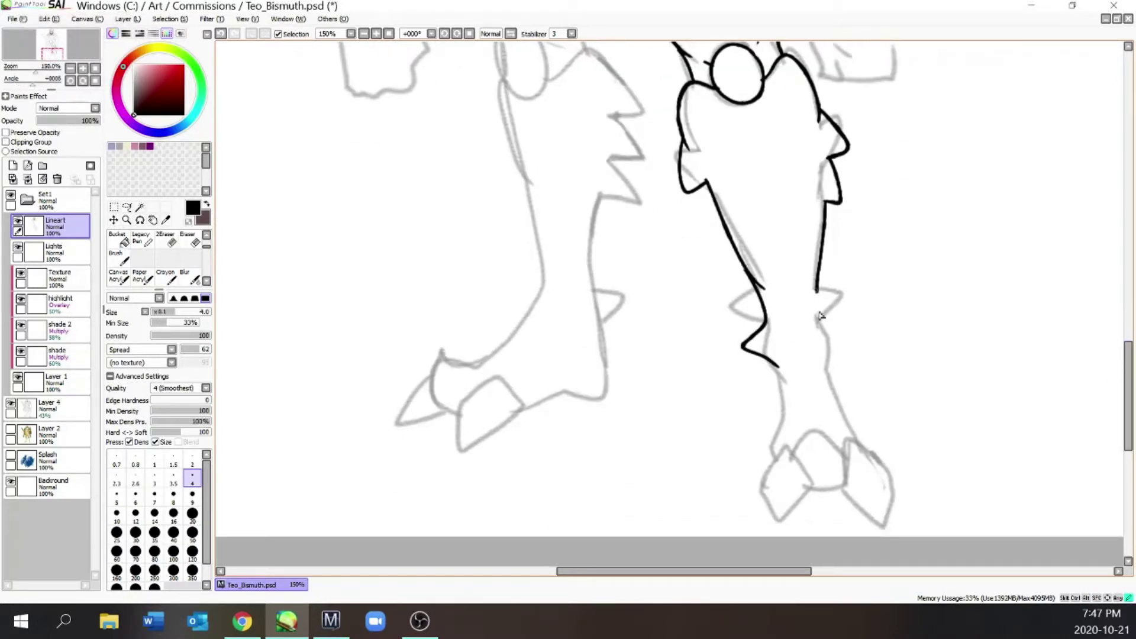
left_click_drag(837, 356, 870, 450)
Step: Ink the two outer claws of the right-hand foot and the short edge joining them
scroll(768, 381, "down", 2)
scroll(767, 382, "right", 2)
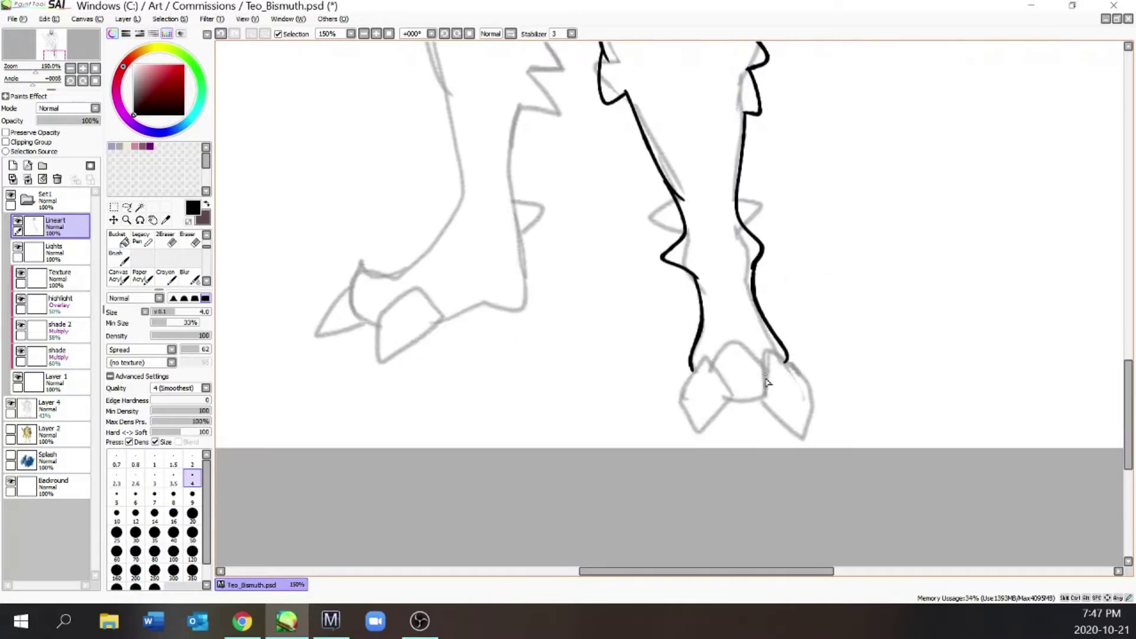
key("ctrl+z")
mouse_move(733, 398)
left_mouse_down()
mouse_move(687, 441)
mouse_move(735, 400)
left_mouse_up()
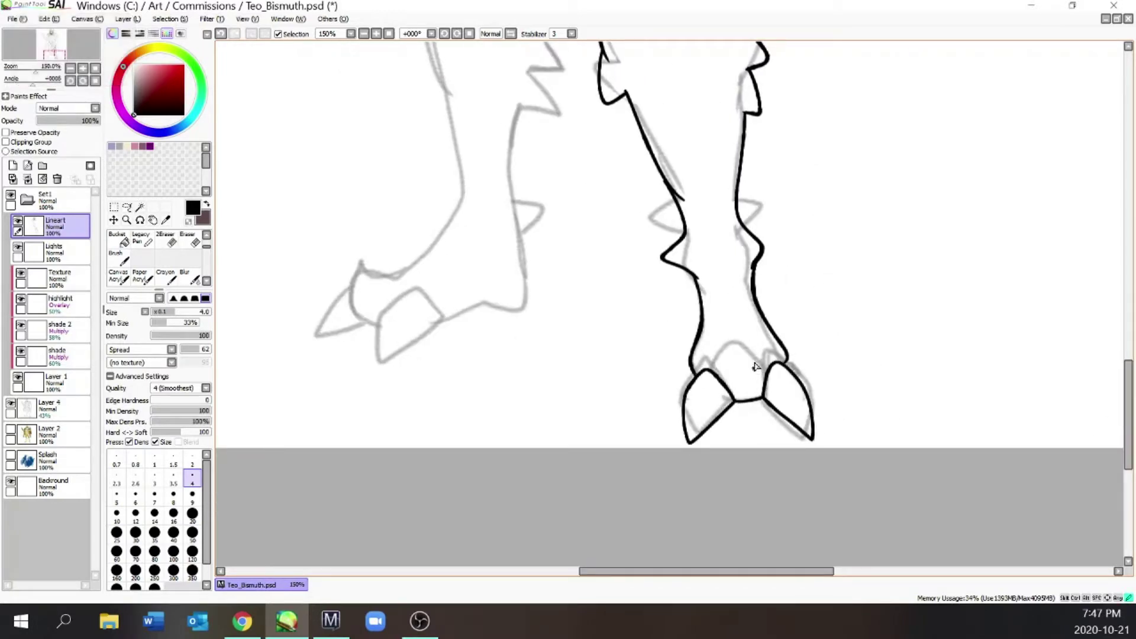
Step: Ink the left-hand thigh's outline and its round knee joint
key("ctrl+minus")
left_click_drag(1130, 329, 1130, 267)
scroll(622, 278, "up", 2)
mouse_move(571, 137)
left_mouse_down()
mouse_move(550, 191)
mouse_move(538, 336)
left_mouse_up()
left_click_drag(535, 312, 539, 412)
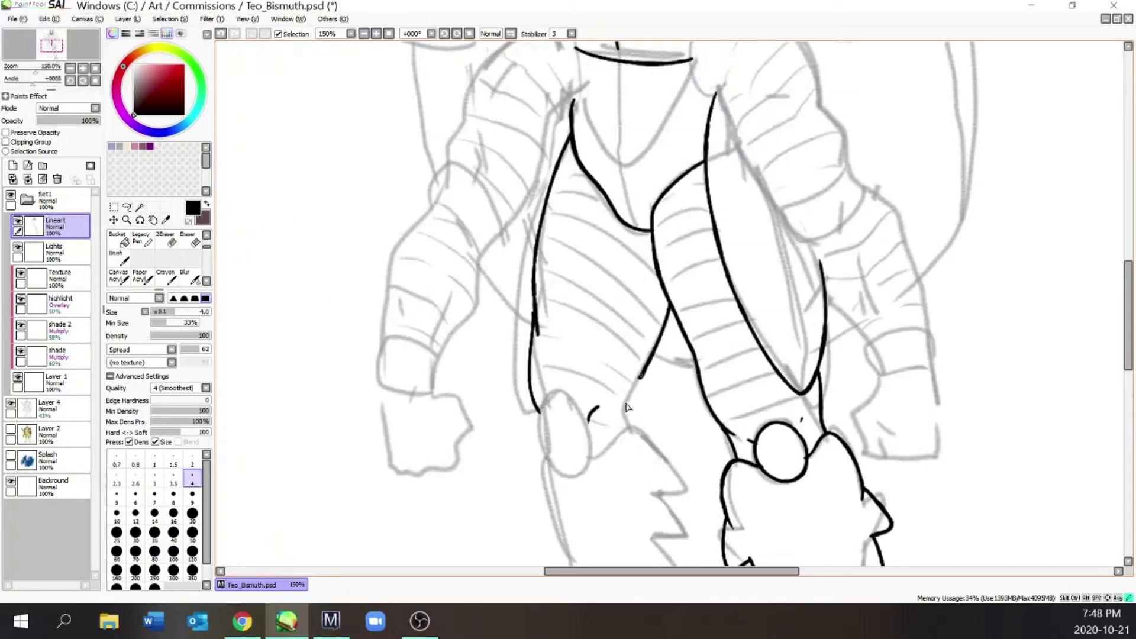
key("ctrl+plus")
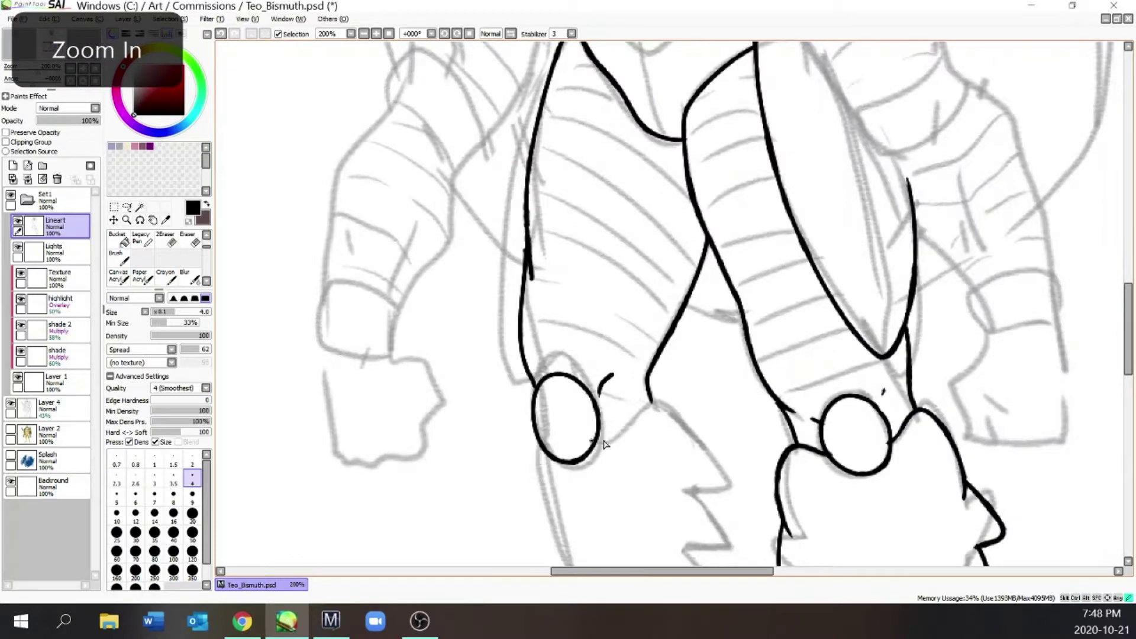
Step: Ink the left-hand shin's upper outline below the knee, with the row of spikes along its inner side
mouse_move(603, 442)
left_mouse_down()
mouse_move(654, 404)
mouse_move(734, 497)
left_mouse_up()
scroll(733, 497, "down", 3)
mouse_move(734, 315)
left_mouse_down()
mouse_move(688, 374)
mouse_move(668, 443)
left_mouse_up()
key("ctrl+minus")
scroll(692, 370, "up", 1)
left_click_drag(538, 258, 583, 436)
Step: Ink the rest of the left-hand lower leg with its heel spur, and the foot with its claws
left_click_drag(1127, 364, 1128, 413)
mouse_move(671, 148)
left_mouse_down()
mouse_move(666, 272)
mouse_move(700, 296)
mouse_move(682, 375)
mouse_move(565, 433)
left_mouse_up()
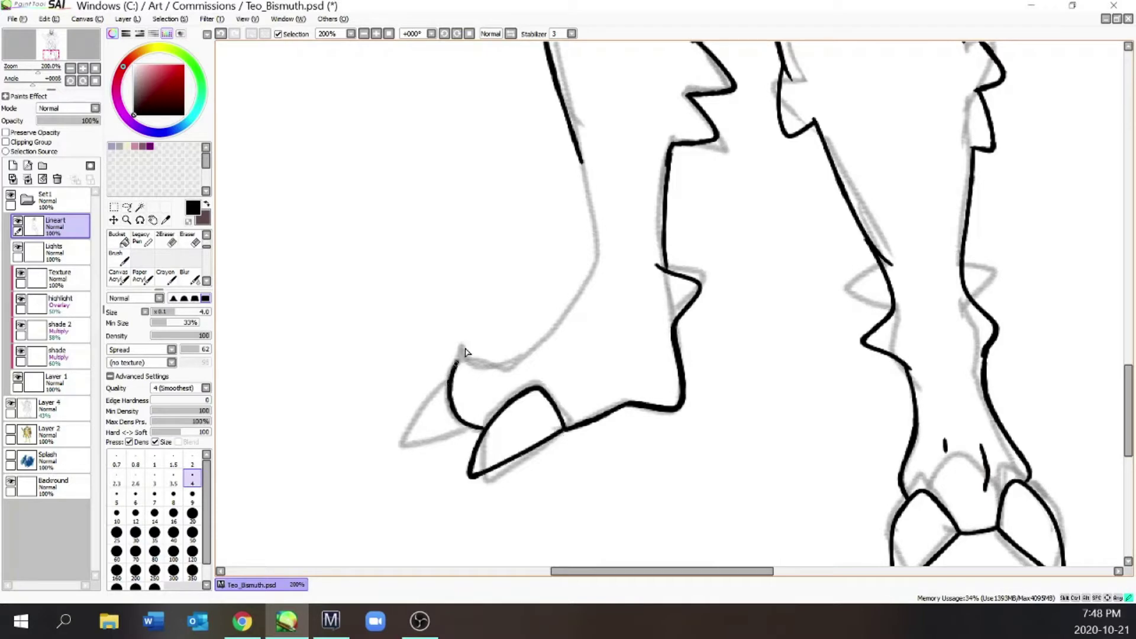
left_click_drag(518, 359, 582, 157)
left_click_drag(450, 379, 470, 423)
Step: Erase the stray marks on the right-hand foot and ink its middle toe between the two claws
scroll(792, 462, "right", 5)
key("e")
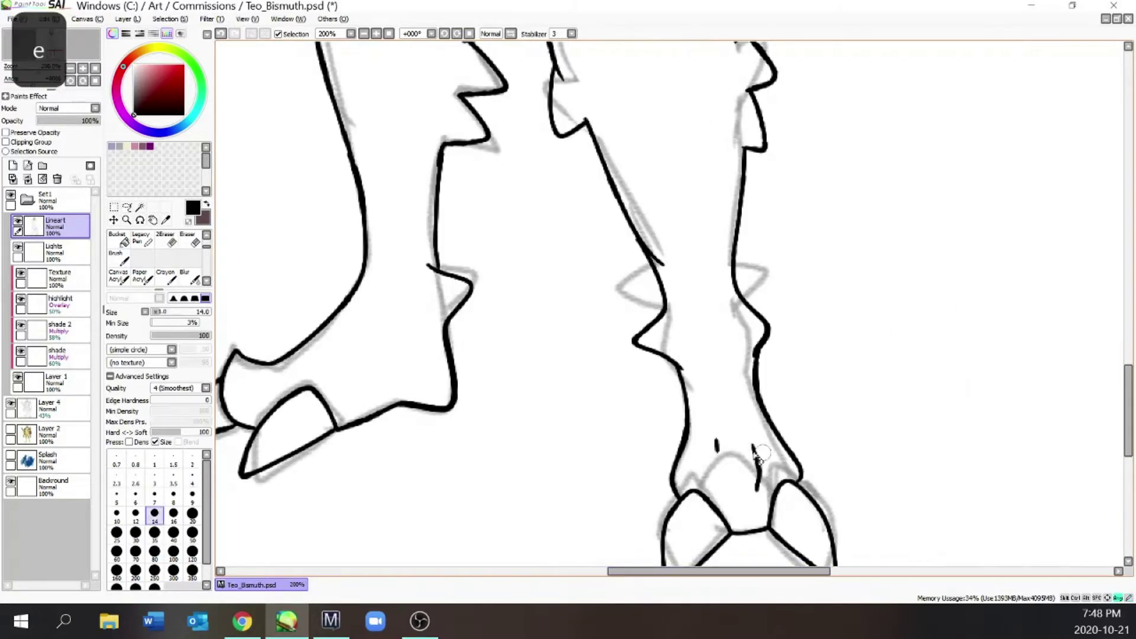
key("e")
mouse_move(694, 466)
left_mouse_down()
mouse_move(764, 452)
mouse_move(702, 463)
mouse_move(720, 429)
mouse_move(778, 469)
mouse_move(739, 449)
mouse_move(708, 476)
left_mouse_up()
key("e")
key("e")
key("ctrl+z")
key("ctrl+z")
scroll(771, 349, "down", 2)
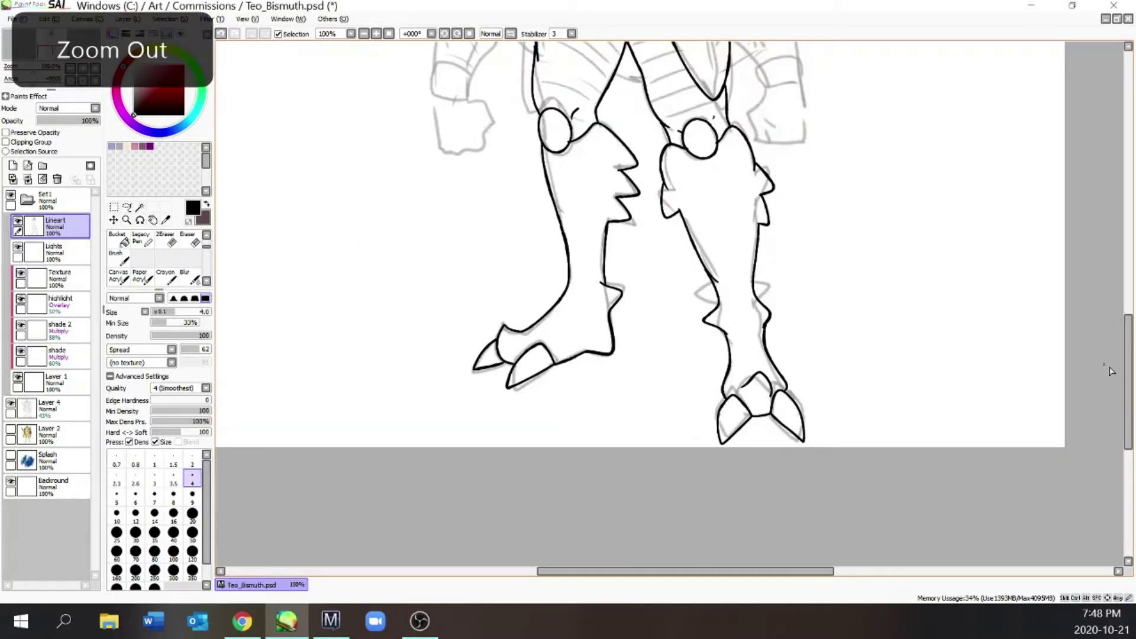
Step: Ink the inner wing-case edge on the right-hand side, curving from the collar down to the hip
left_click_drag(1131, 374, 1135, 334)
scroll(712, 180, "up", 10)
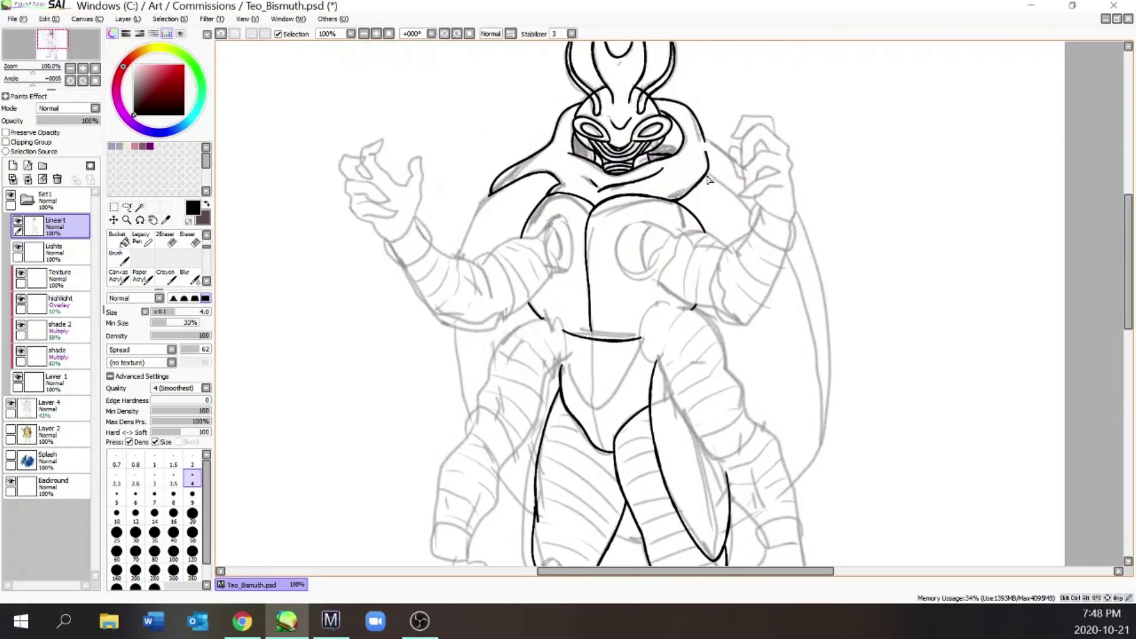
left_click_drag(793, 278, 760, 499)
key("ctrl+z")
mouse_move(705, 171)
left_mouse_down()
mouse_move(794, 291)
mouse_move(814, 470)
mouse_move(730, 532)
left_mouse_up()
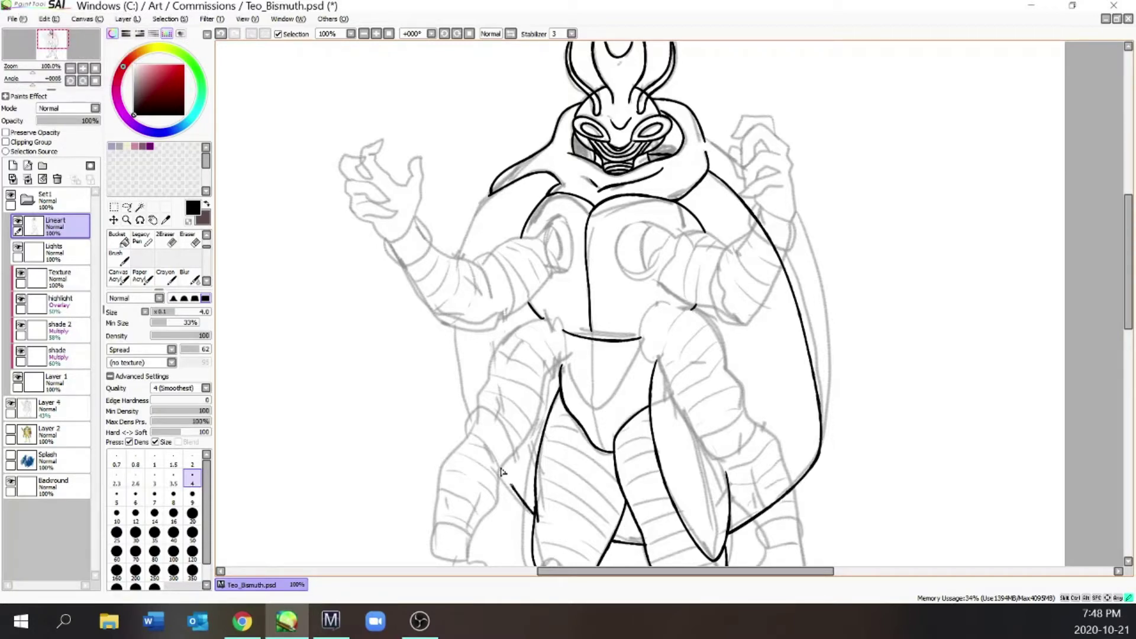
Step: Ink the left-hand wing-case edge and the outer wing-case curve on the right-hand side
left_click_drag(461, 246, 455, 264)
scroll(813, 257, "down", 2)
scroll(802, 234, "up", 2)
mouse_move(715, 156)
left_mouse_down()
mouse_move(739, 172)
mouse_move(844, 419)
mouse_move(800, 228)
mouse_move(846, 455)
mouse_move(832, 488)
left_mouse_up()
key("ctrl+z")
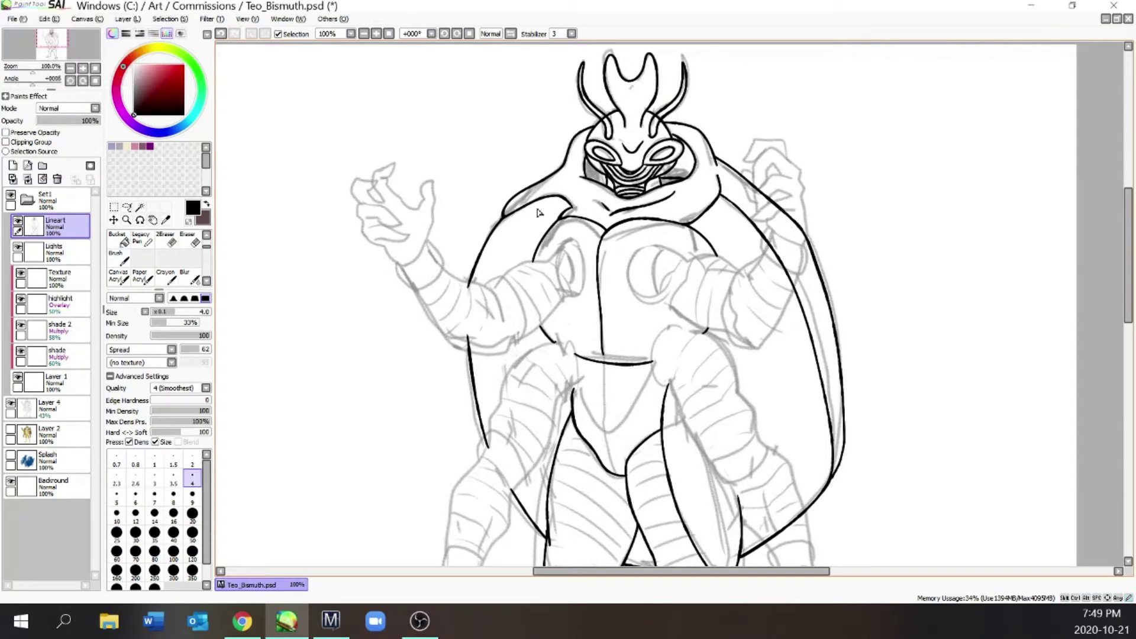
Step: Erase the parts of the wing-case lines that cross the raised right-hand forearm and hand
scroll(651, 255, "down", 1)
scroll(735, 236, "up", 2)
key("e")
left_click_drag(717, 260, 752, 337)
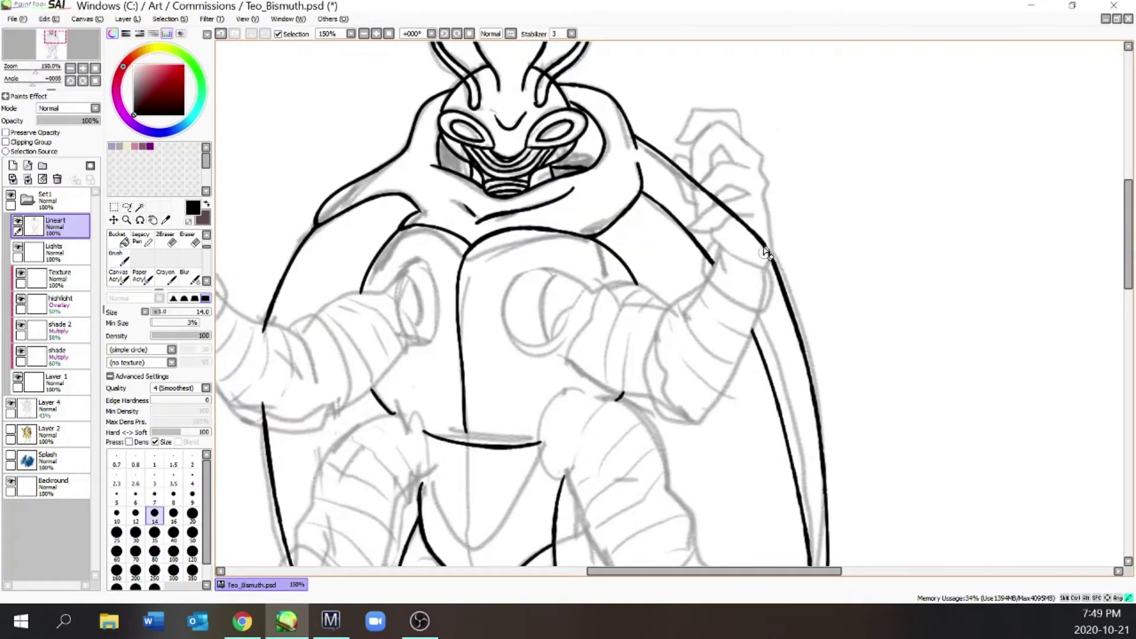
key("ctrl+minus")
key("ctrl+plus")
key("ctrl+minus")
key("ctrl+plus")
key("ctrl+minus")
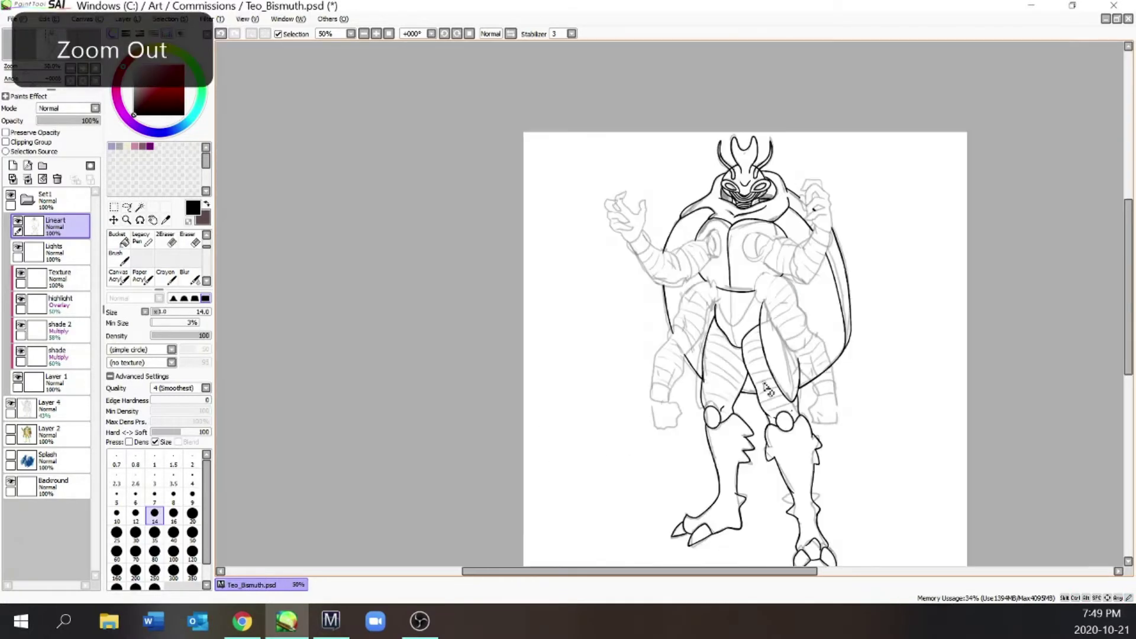
Step: Ink the raised right-hand hand with its curled fingers and thumb
key("ctrl+plus")
key("b")
key("ctrl+plus")
left_click_drag(846, 291, 742, 238)
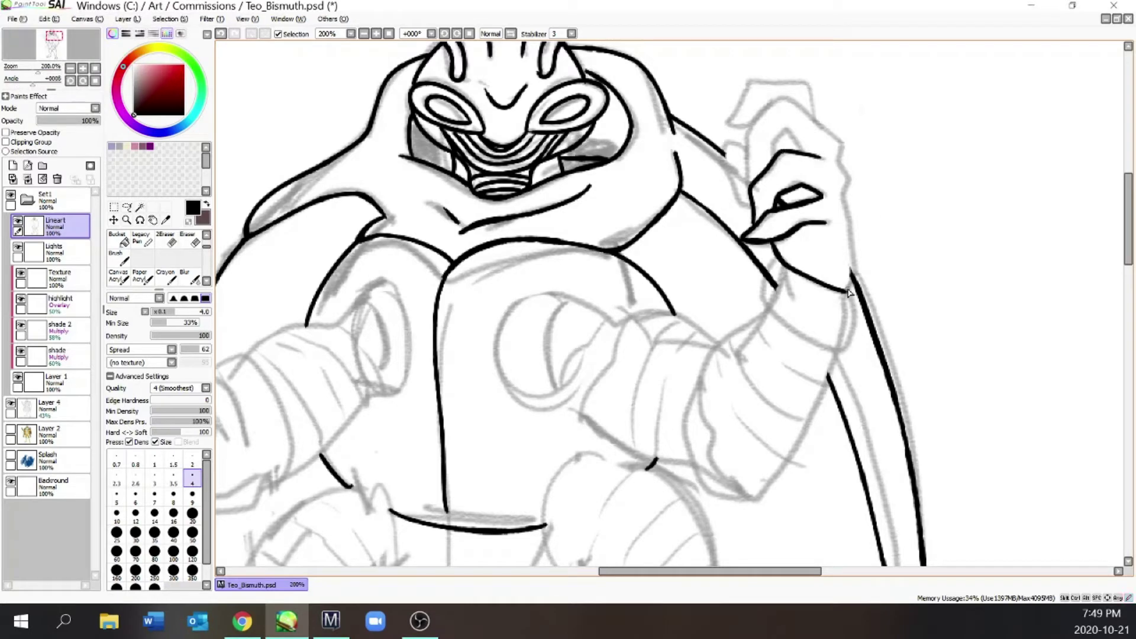
left_click_drag(849, 289, 858, 200)
left_click_drag(820, 125, 750, 194)
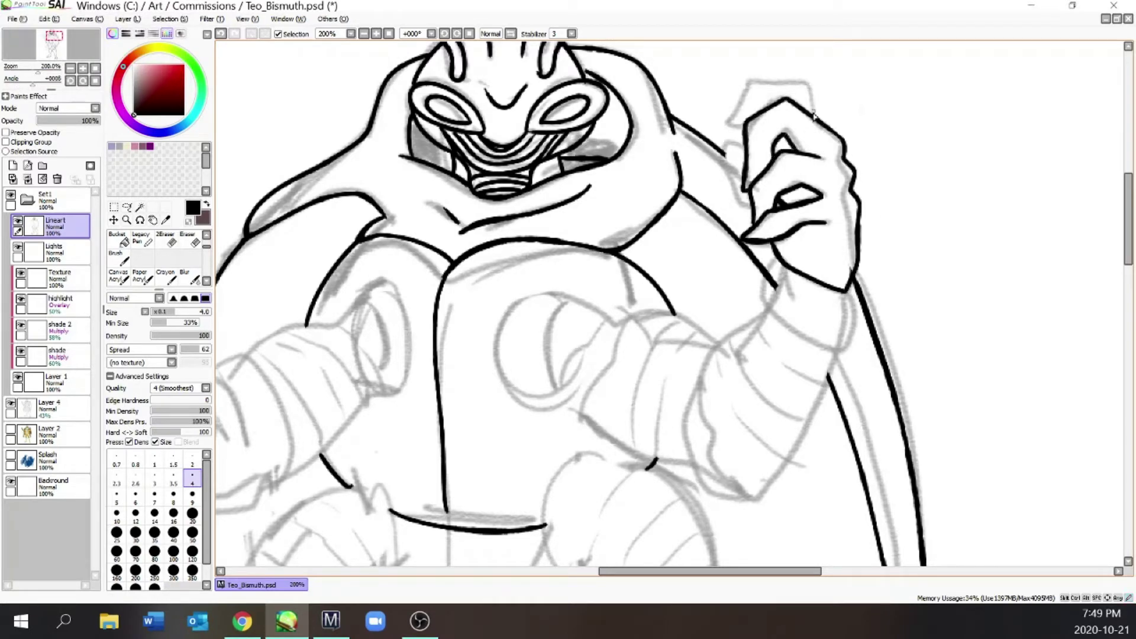
scroll(827, 155, "down", 1)
scroll(830, 168, "up", 1)
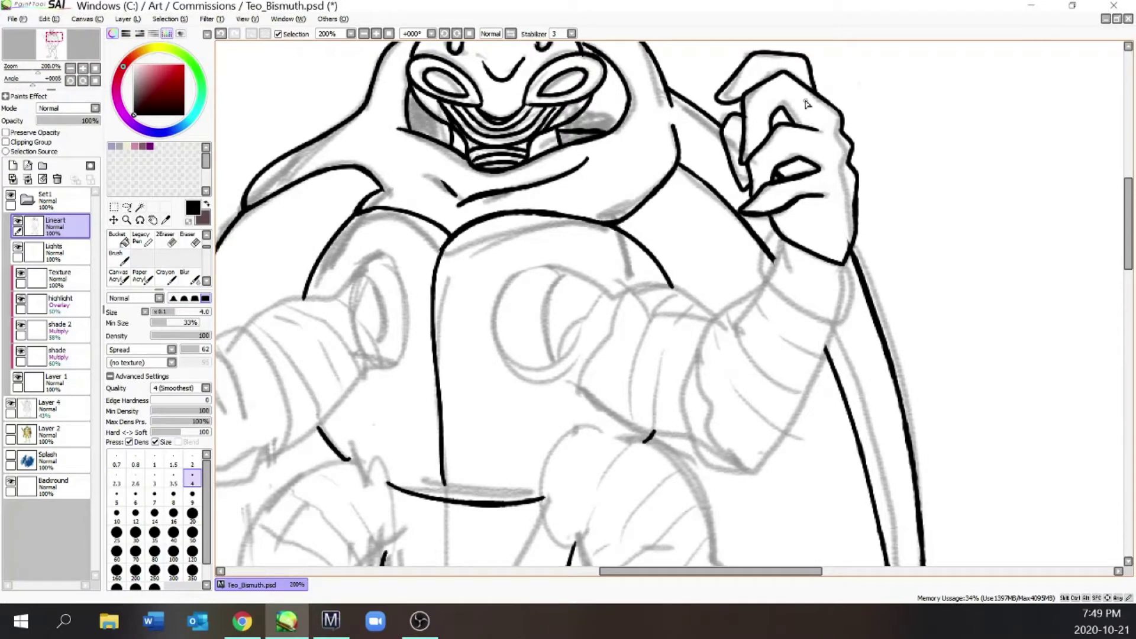
key("ctrl+z")
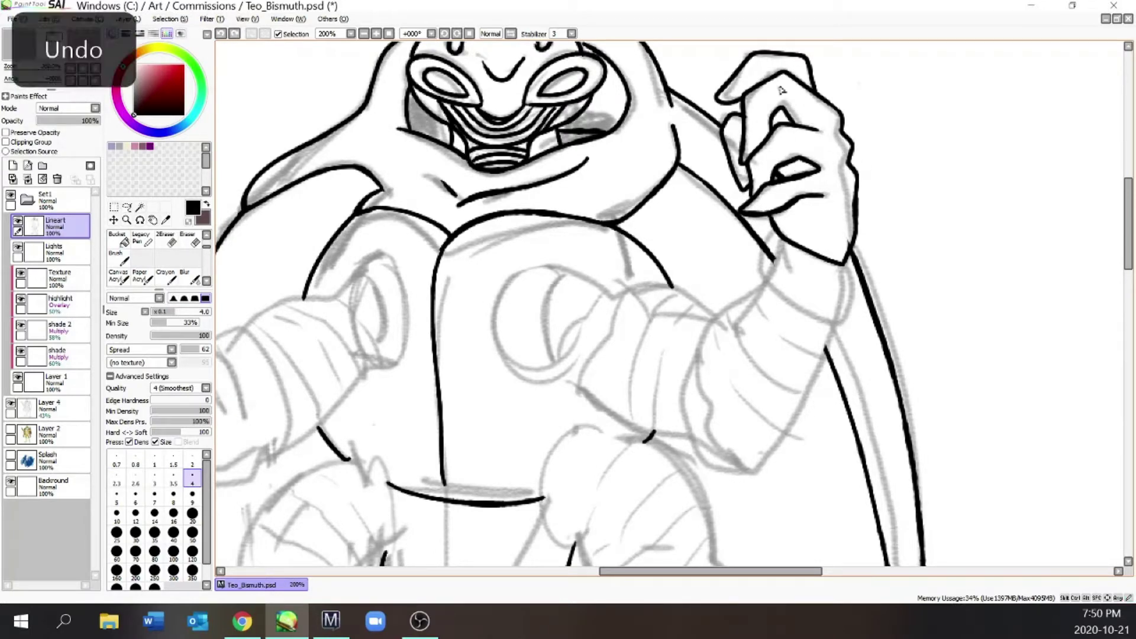
Step: Erase the stray line bits at the raised right-hand hand
key("e")
scroll(793, 178, "up", 1)
left_click_drag(771, 172, 782, 184)
scroll(828, 166, "down", 3)
key("e")
Step: Ink the open left-hand hand with its bent fingers, thumb and palm down to the wrist
scroll(467, 135, "up", 1)
mouse_move(512, 204)
left_mouse_down()
mouse_move(483, 147)
mouse_move(420, 133)
left_mouse_up()
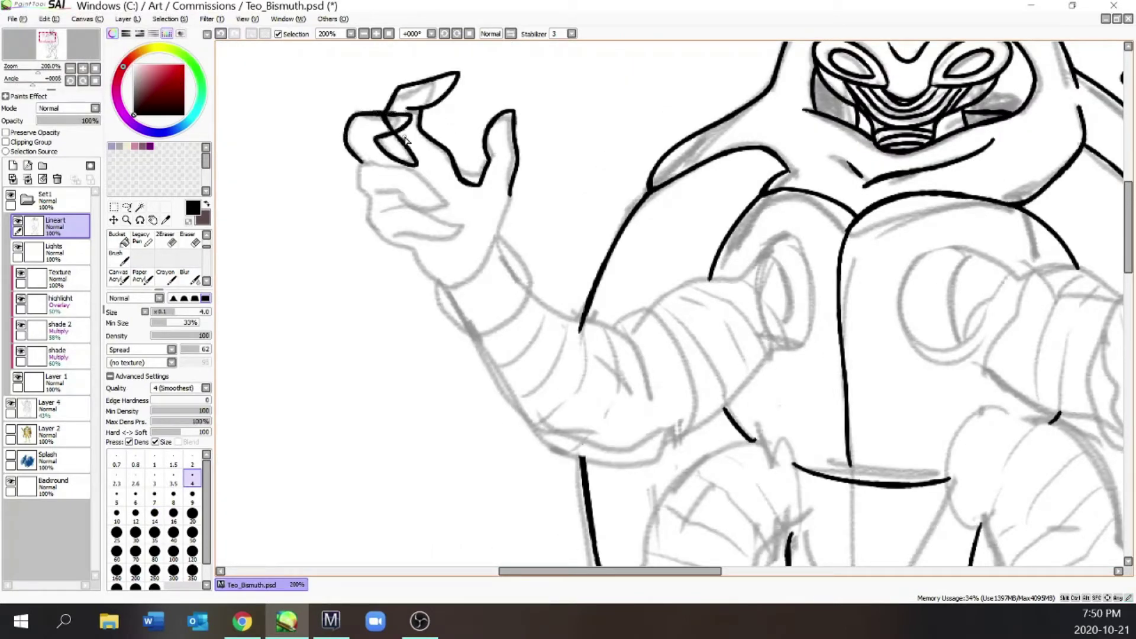
left_click_drag(360, 160, 459, 204)
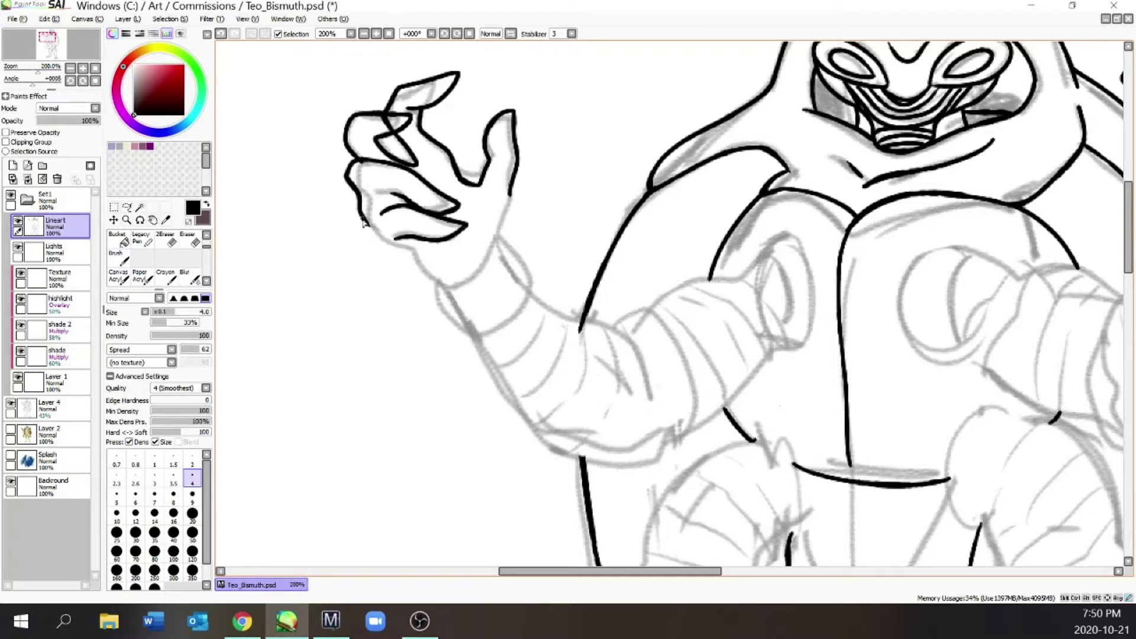
left_click_drag(482, 277, 503, 219)
Step: Trim the wing-case line at the right-hand wrist and ink that arm's wrist band, forearm and elbow
scroll(503, 219, "down", 1)
scroll(503, 219, "down", 1)
scroll(895, 219, "up", 2)
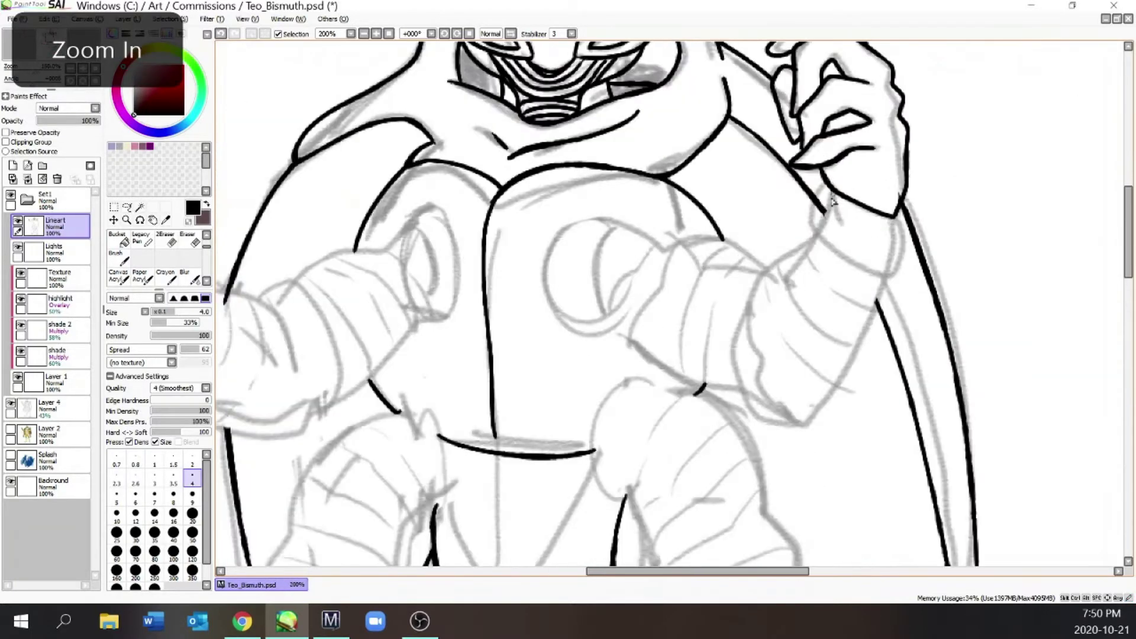
key("e")
mouse_move(815, 236)
left_mouse_down()
mouse_move(905, 241)
mouse_move(903, 208)
mouse_move(789, 266)
mouse_move(748, 329)
left_mouse_up()
key("e")
left_click_drag(885, 276, 757, 407)
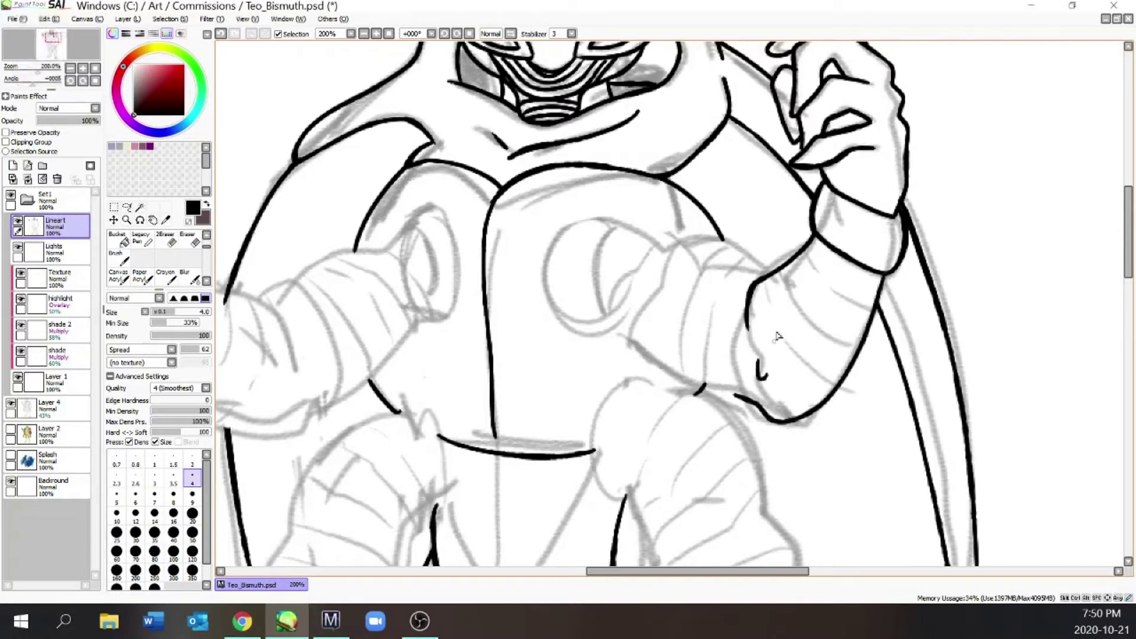
Step: Ink the right-hand upper arm's outline with its short fold marks and the rounded shoulder socket on the chest
left_click_drag(588, 320, 680, 233)
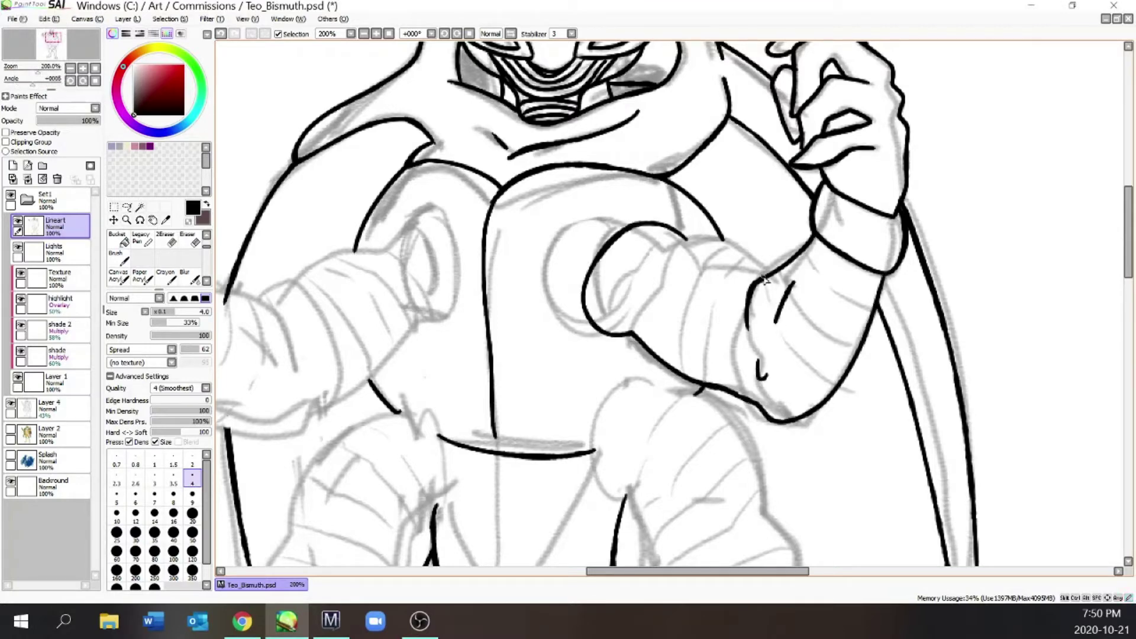
left_click_drag(764, 277, 664, 255)
left_click_drag(706, 305, 733, 322)
scroll(784, 281, "down", 5)
scroll(774, 273, "up", 5)
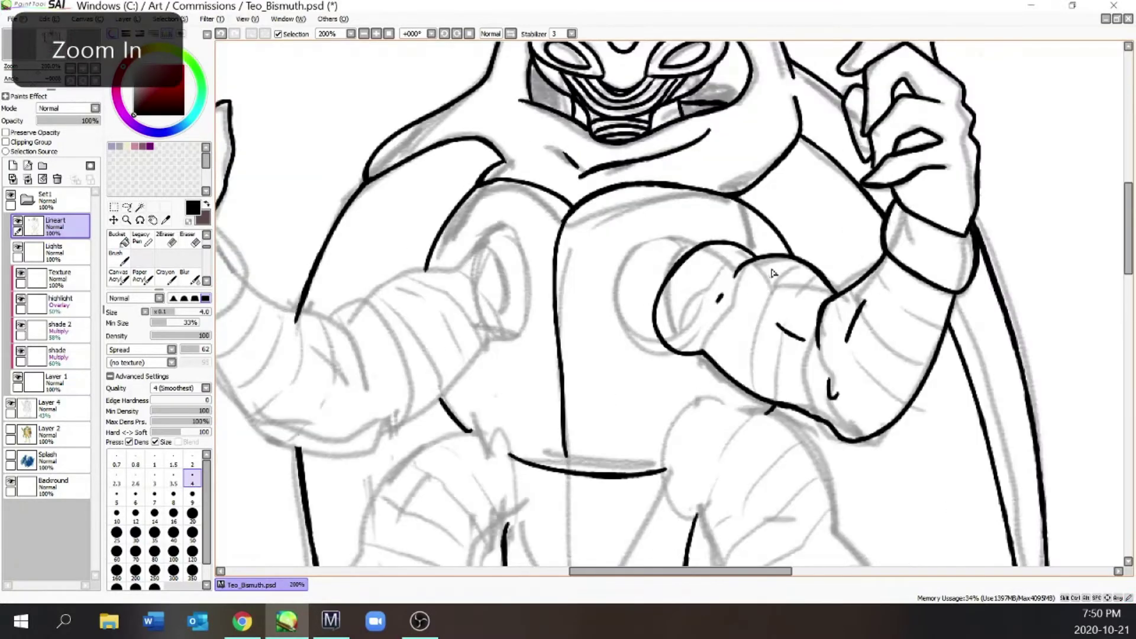
left_click_drag(742, 247, 705, 362)
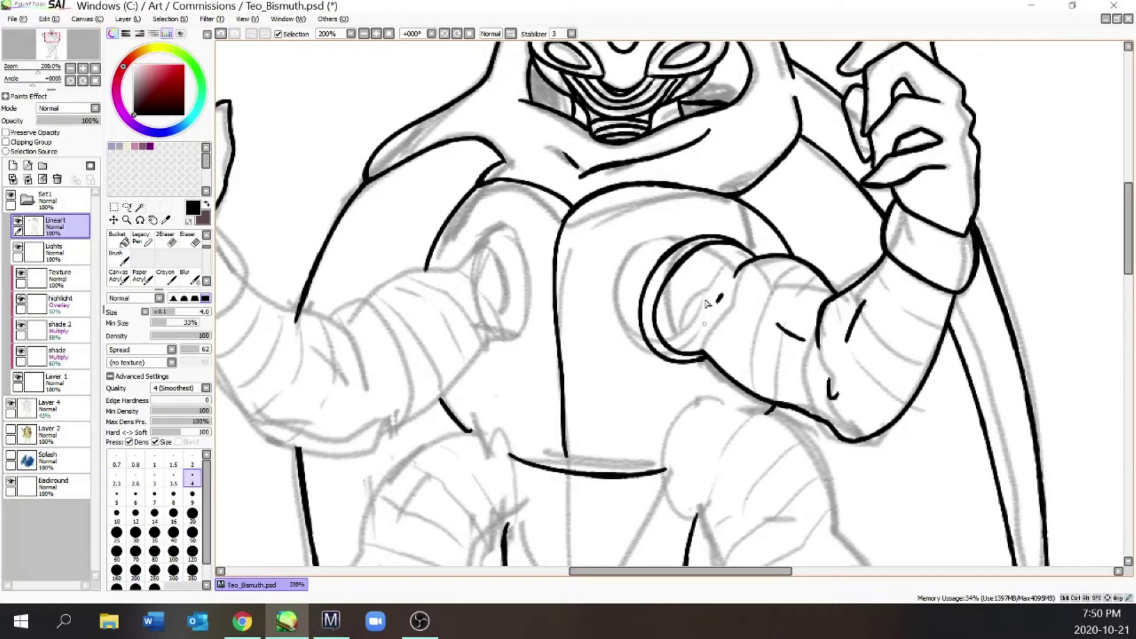
Step: Undo the last stroke and redraw the edge of the raised right-hand arm's shoulder socket where it meets the upper arm
key("ctrl+z")
left_click_drag(710, 239, 713, 367)
scroll(687, 331, "down", 5)
Step: Ink the raised left-hand arm's wrist band, forearm, elbow and upper-arm outline with short muscle marks
key("ctrl+plus")
key("ctrl+plus")
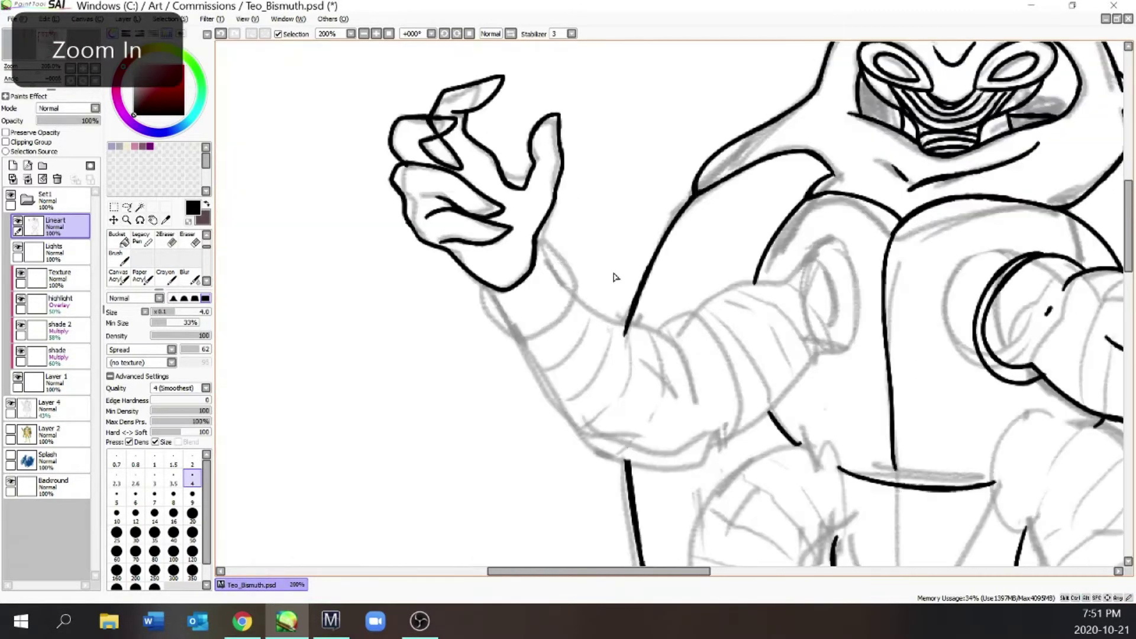
mouse_move(551, 245)
left_mouse_down()
mouse_move(493, 332)
mouse_move(627, 465)
mouse_move(788, 388)
mouse_move(811, 256)
left_mouse_up()
left_click_drag(664, 330, 816, 253)
key("ctrl+minus")
key("ctrl+plus")
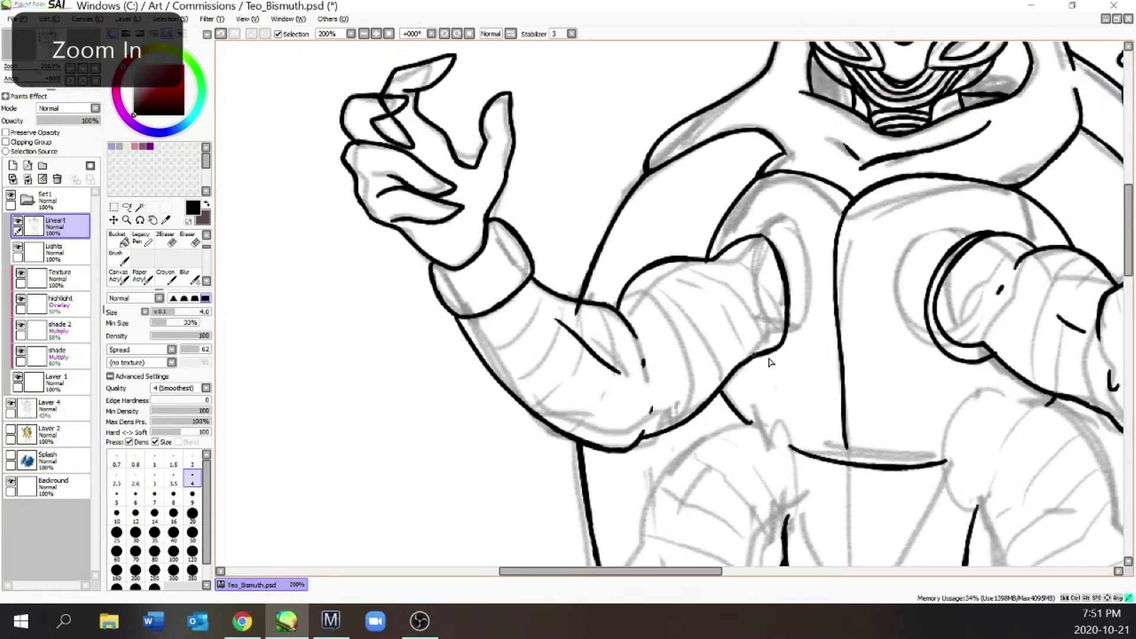
Step: Ink the curved shoulder socket ring around the top of the raised left-hand upper arm
left_click_drag(769, 362, 736, 259)
key("ctrl+minus")
key("ctrl+plus")
key("ctrl+plus")
key("e")
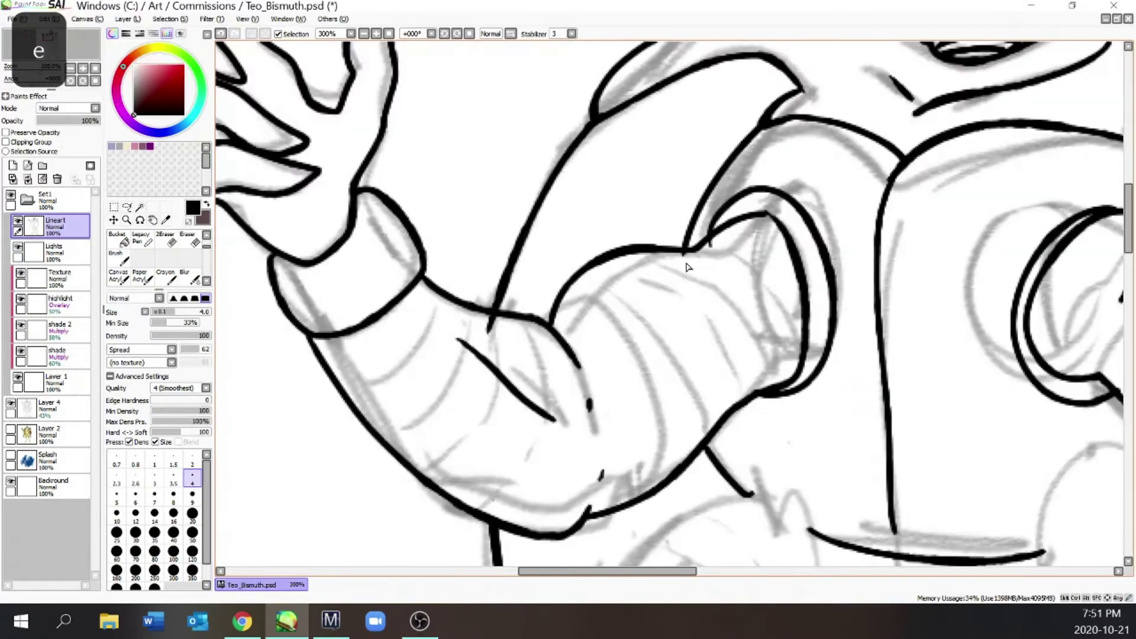
Step: Clean up overlaps at the raised left-hand arm, extend the torso's centre line through the abdomen and add short chest crease marks
key("ctrl+minus")
key("ctrl+minus")
key("ctrl+minus")
key("ctrl+minus")
key("ctrl+plus")
key("ctrl+plus")
key("ctrl+plus")
key("ctrl+minus")
key("ctrl+minus")
key("ctrl+minus")
key("ctrl+plus")
key("ctrl+plus")
key("e")
key("ctrl+minus")
key("ctrl+plus")
key("ctrl+minus")
key("ctrl+minus")
key("ctrl+minus")
key("ctrl+minus")
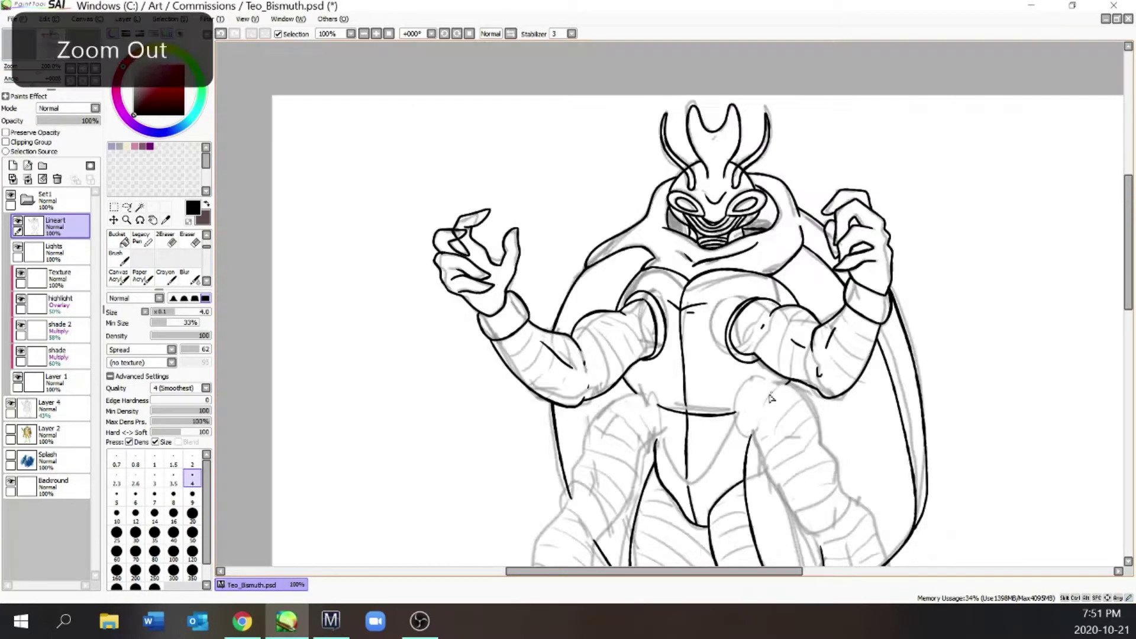
Step: Ink the lower left-hand fist with its thumb and finger marks, and the wrist band above it
key("ctrl+plus")
key("ctrl+plus")
key("ctrl+plus")
key("ctrl+plus")
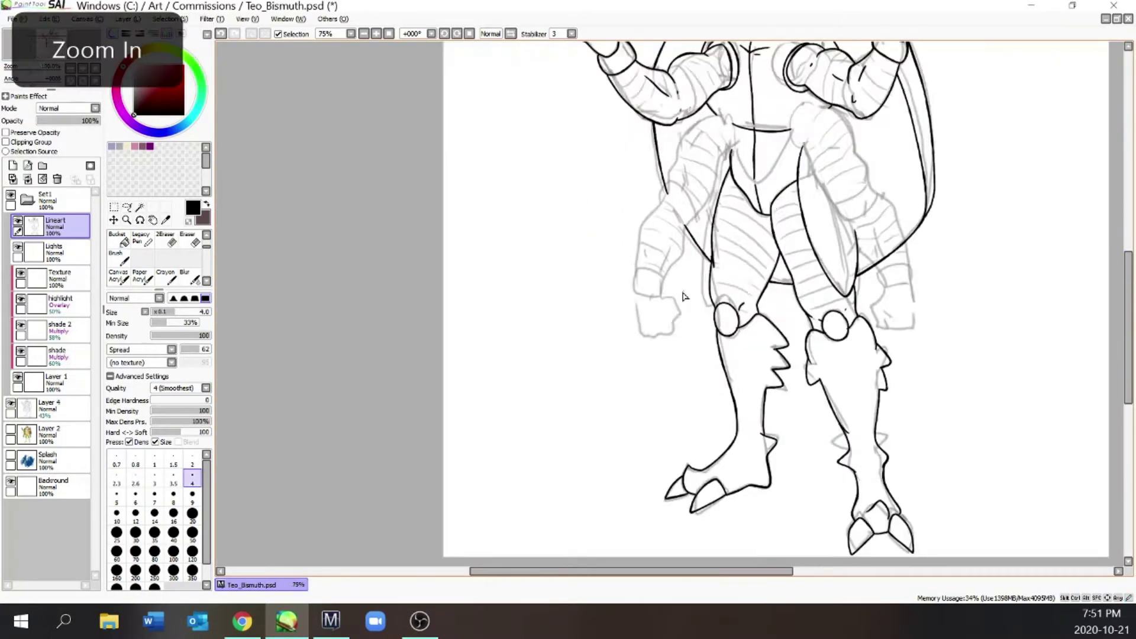
mouse_move(592, 252)
left_mouse_down()
mouse_move(656, 278)
mouse_move(586, 264)
left_mouse_up()
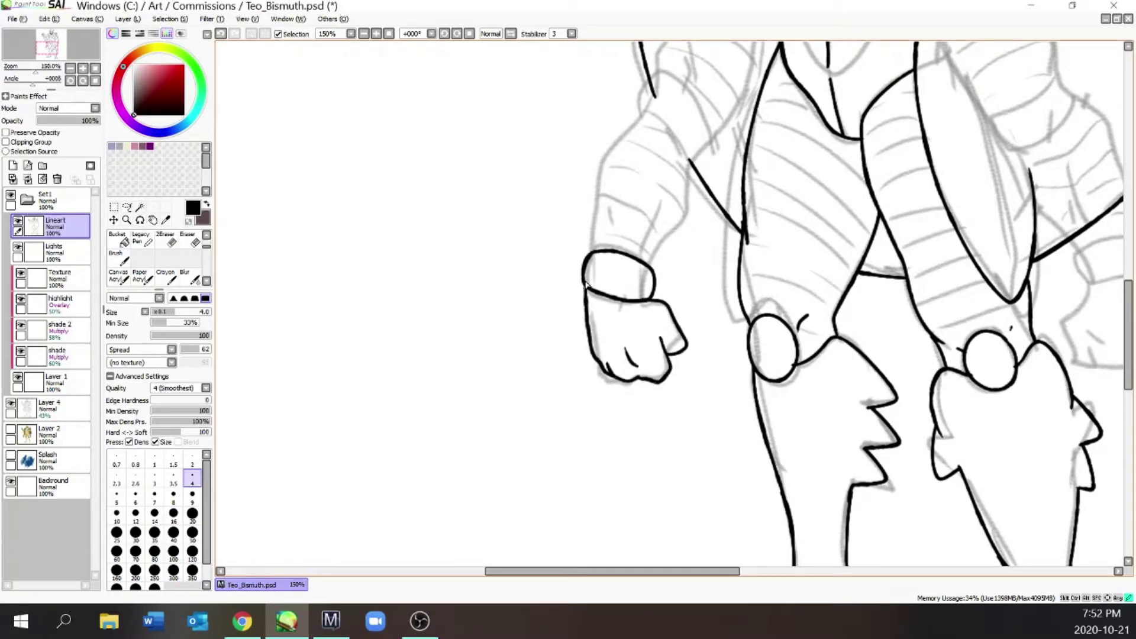
Step: Ink the outer edge of the lower left-hand forearm and the wide band around its elbow
scroll(585, 288, "down", 1)
scroll(598, 260, "up", 1)
left_click_drag(545, 271, 597, 143)
scroll(603, 139, "down", 2)
left_click_drag(1129, 317, 1135, 267)
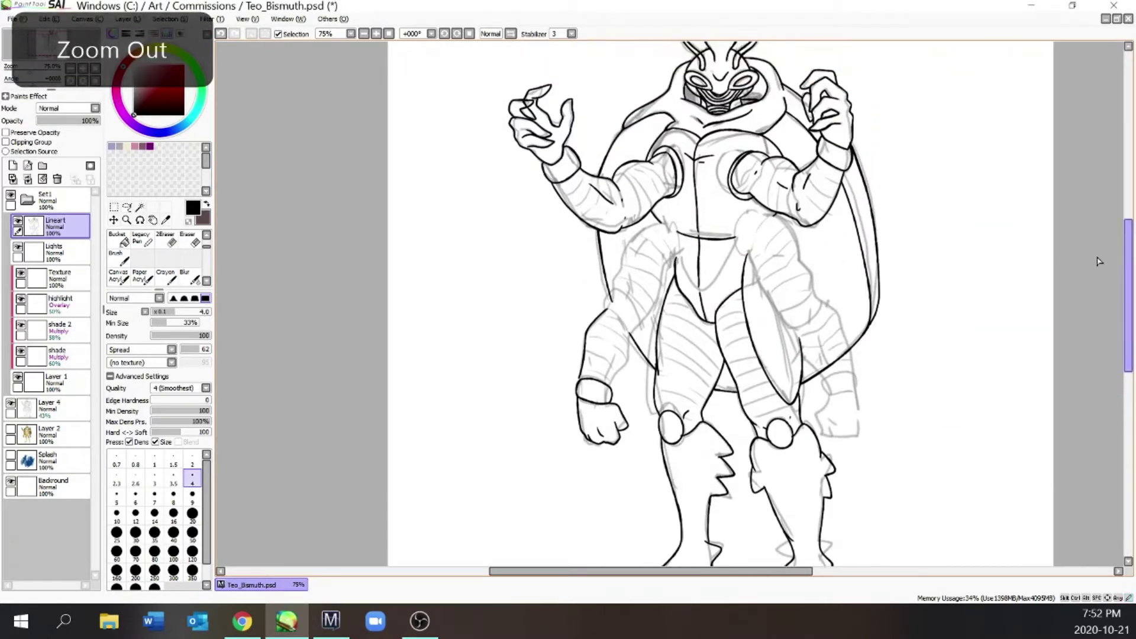
key("ctrl+plus")
key("ctrl+plus")
left_click_drag(576, 307, 641, 309)
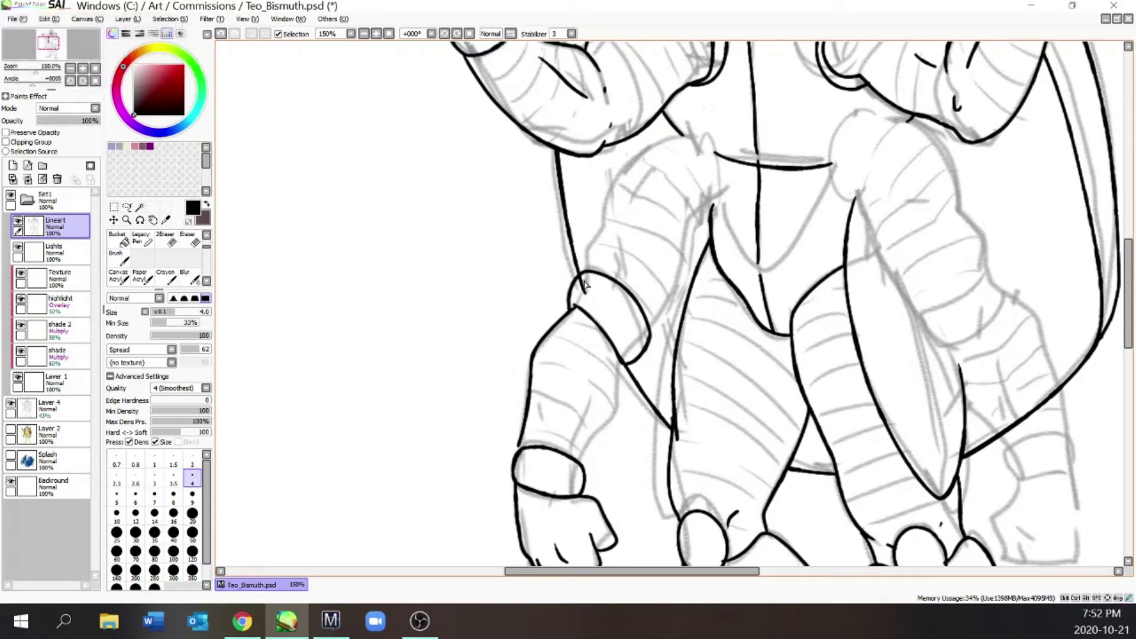
Step: Erase the wing-case line inside the elbow band and ink the lower left-hand forearm's inner edge with short muscle marks
key("e")
mouse_move(621, 396)
left_mouse_down()
mouse_move(569, 455)
mouse_move(592, 414)
left_mouse_up()
left_click_drag(545, 404, 543, 417)
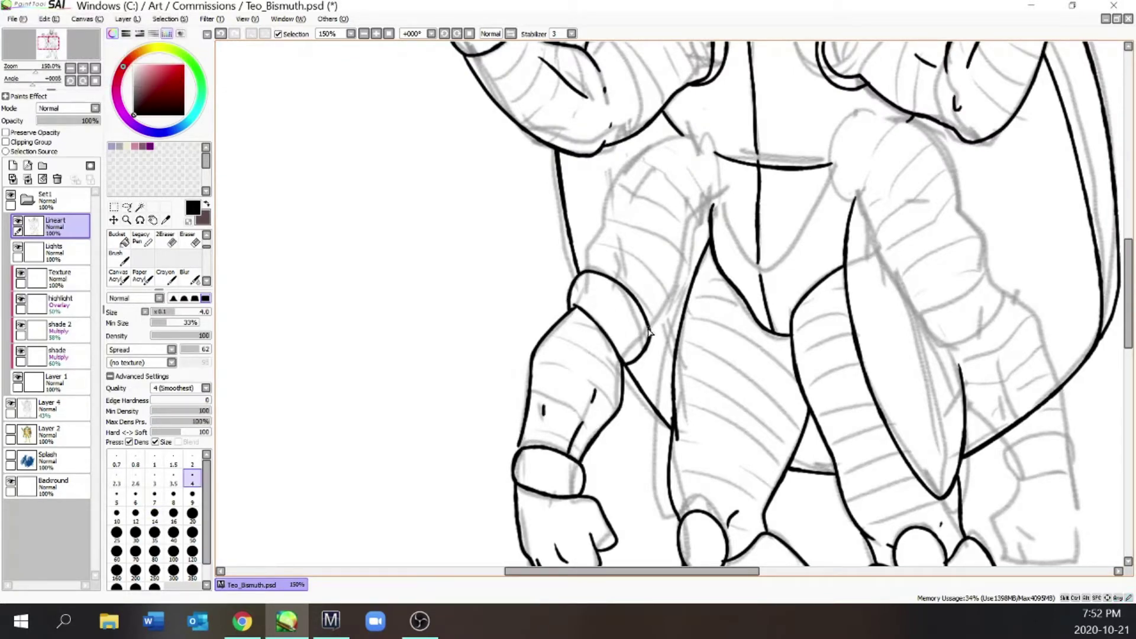
Step: Ink both sides of the lower left-hand upper arm from the elbow band up to the rounded shoulder
left_click_drag(592, 241, 583, 273)
scroll(590, 249, "down", 1)
scroll(681, 160, "up", 1)
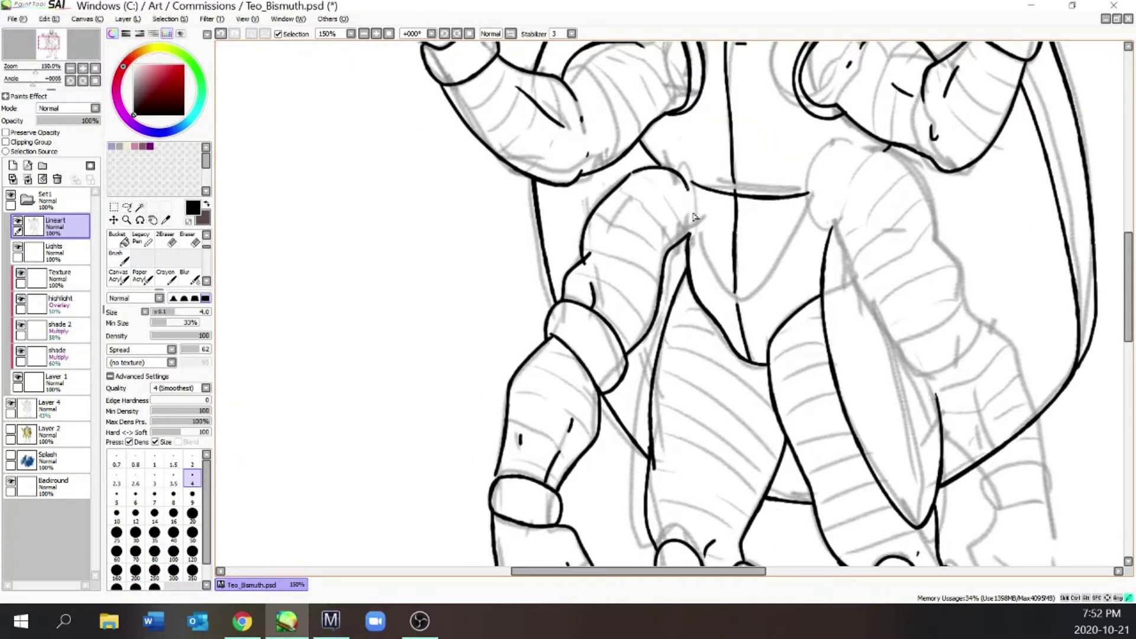
Step: Close the lower left-hand shoulder's contour and add muscle marks, an armpit crease and short socket lines
scroll(692, 219, "down", 1)
scroll(778, 183, "up", 1)
scroll(870, 290, "down", 1)
scroll(886, 331, "up", 3)
key("e")
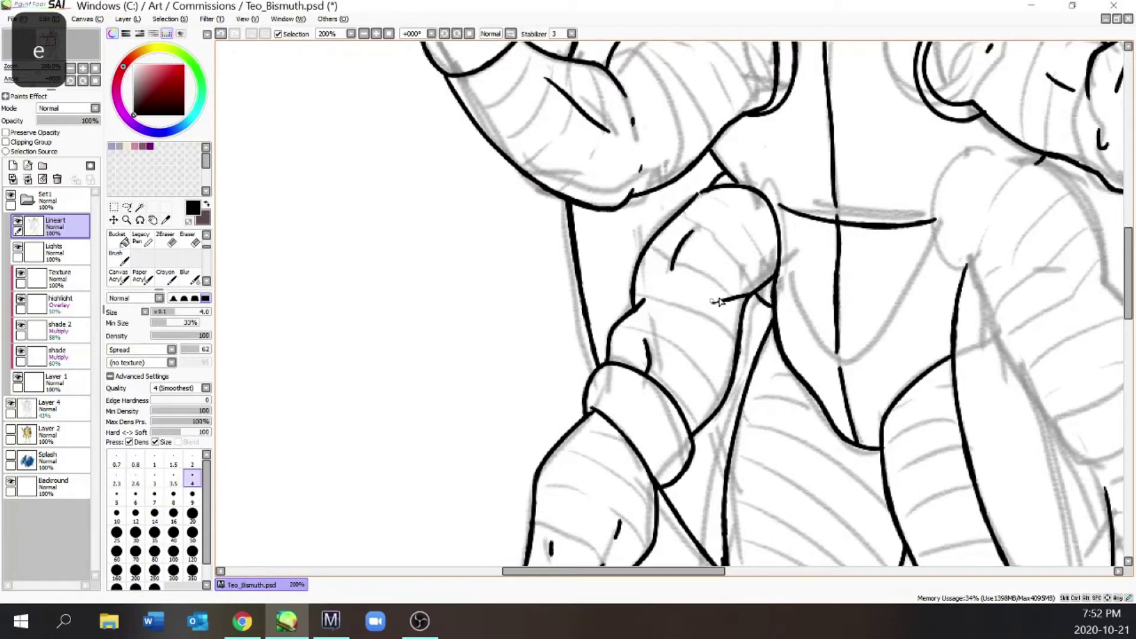
Step: Ink the lower right-hand fist with its knuckle marks and the wrist band above it
scroll(718, 301, "down", 4)
scroll(648, 340, "up", 1)
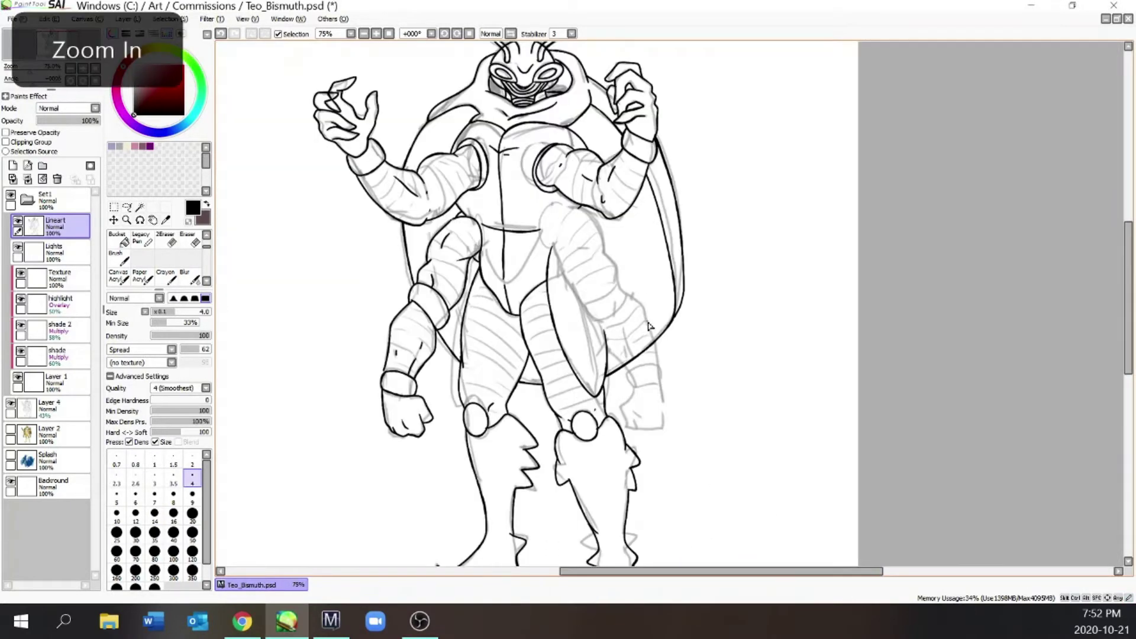
scroll(653, 331, "up", 2)
mouse_move(674, 381)
left_mouse_down()
mouse_move(618, 390)
mouse_move(623, 465)
mouse_move(629, 444)
left_mouse_up()
scroll(671, 349, "down", 2)
scroll(632, 352, "up", 2)
Step: Ink the lower right-hand forearm, elbow crease and upper-arm outline, and erase the lines overlapping the forearm
left_click_drag(572, 289, 627, 359)
mouse_move(568, 251)
left_mouse_down()
mouse_move(573, 289)
mouse_move(598, 230)
left_mouse_up()
left_click_drag(590, 259, 504, 146)
mouse_move(661, 232)
left_mouse_down()
mouse_move(688, 342)
mouse_move(671, 305)
left_mouse_up()
key("e")
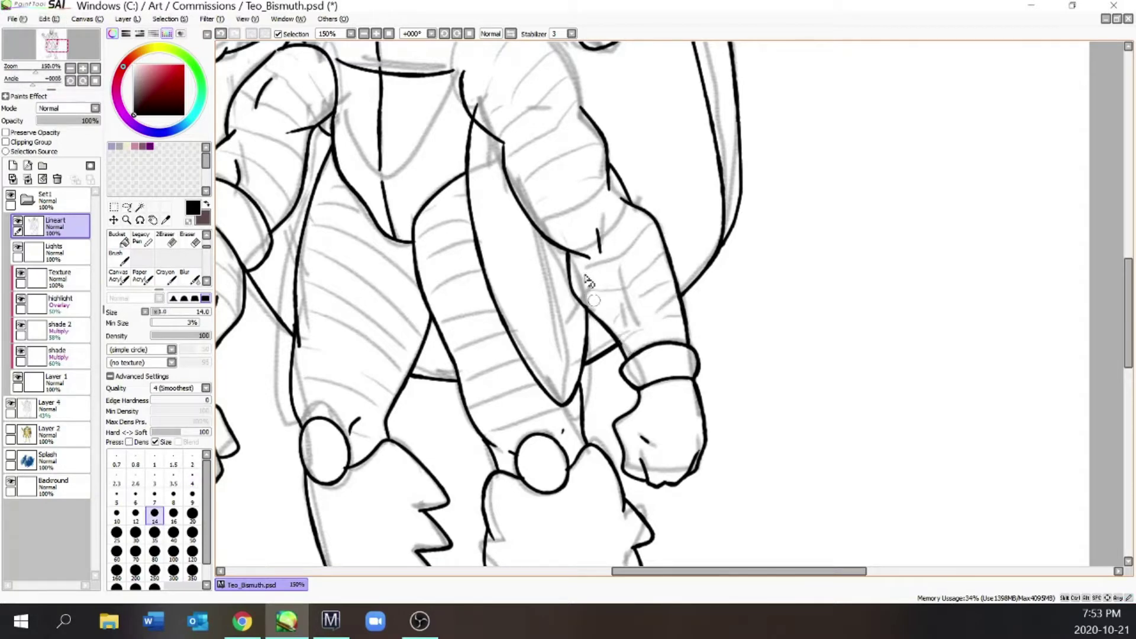
key("e")
Step: Ink the narrow wing-case sliver beside the left-hand thigh and erase the line crossing it
scroll(594, 306, "down", 3)
scroll(503, 283, "up", 3)
left_click_drag(478, 272, 467, 391)
key("ctrl+z")
left_click_drag(478, 272, 483, 453)
key("e")
scroll(473, 369, "up", 1)
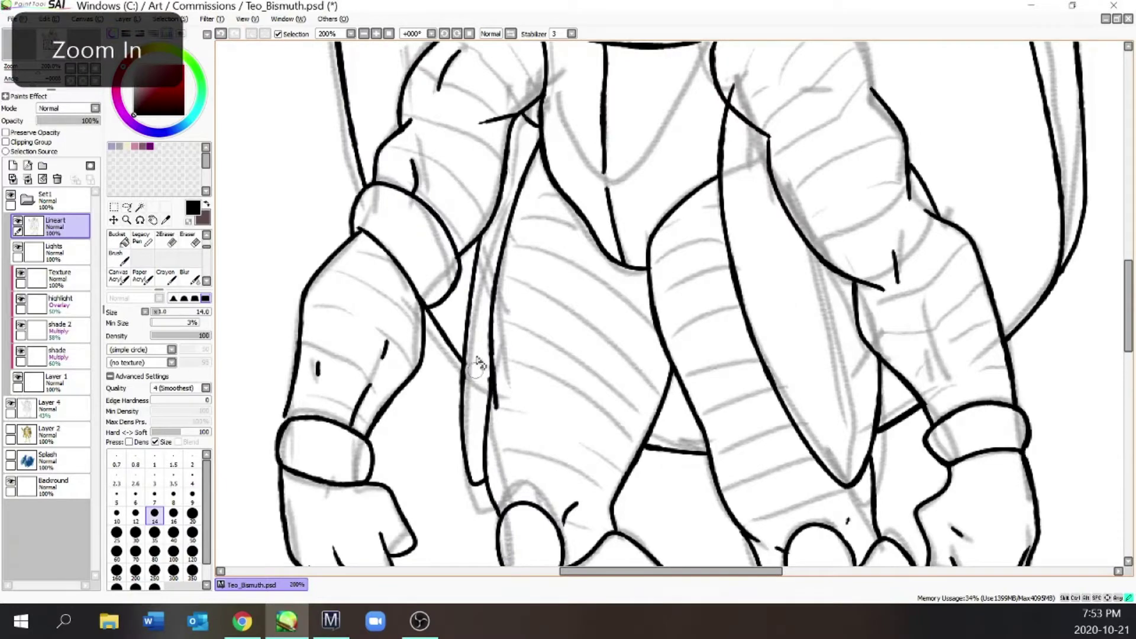
scroll(506, 256, "down", 2)
scroll(611, 153, "up", 2)
key("e")
Step: Ink the lower right-hand arm's rounded shoulder and the socket ring behind it
left_click_drag(761, 215, 605, 149)
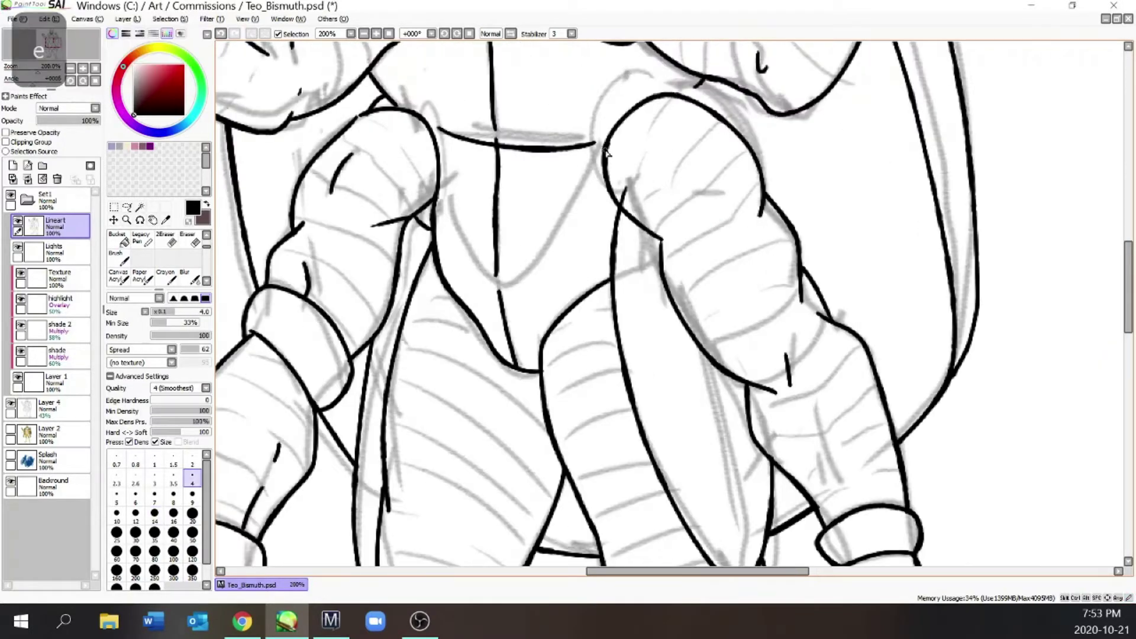
mouse_move(723, 122)
left_mouse_down()
mouse_move(586, 151)
mouse_move(618, 245)
left_mouse_up()
scroll(619, 246, "down", 2)
scroll(620, 234, "up", 2)
Step: Try to erase and redraw the lower left-hand shoulder contour with a socket ring around it
key("e")
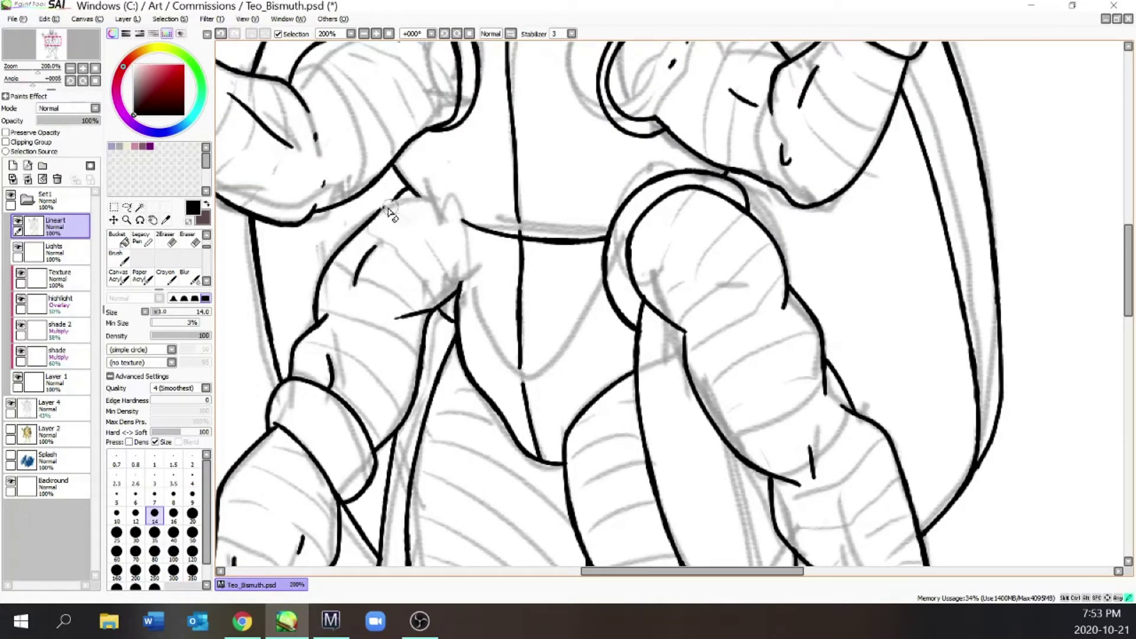
key("e")
mouse_move(381, 210)
left_mouse_down()
mouse_move(463, 298)
mouse_move(462, 314)
mouse_move(472, 245)
mouse_move(411, 189)
mouse_move(379, 210)
left_mouse_up()
key("e")
key("e")
key("e")
key("e")
key("e")
key("e")
left_click_drag(484, 232, 455, 217)
key("e")
scroll(650, 221, "down", 4)
scroll(649, 195, "up", 4)
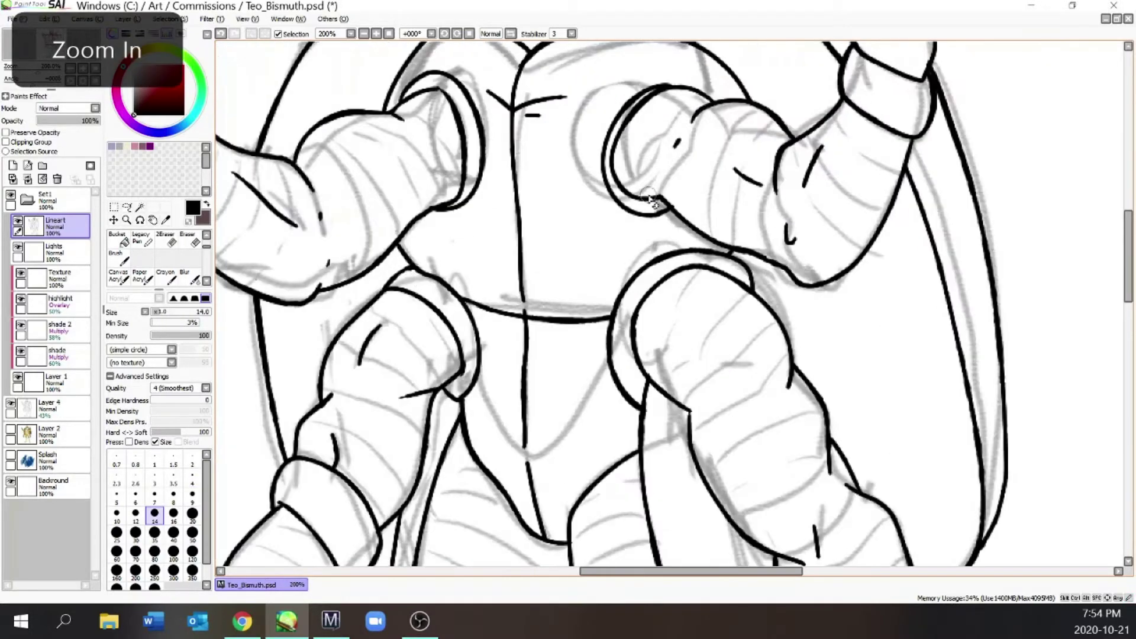
Step: Hide the Layer 4 sketch to check the line art of the whole figure
key("e")
key("ctrl+minus")
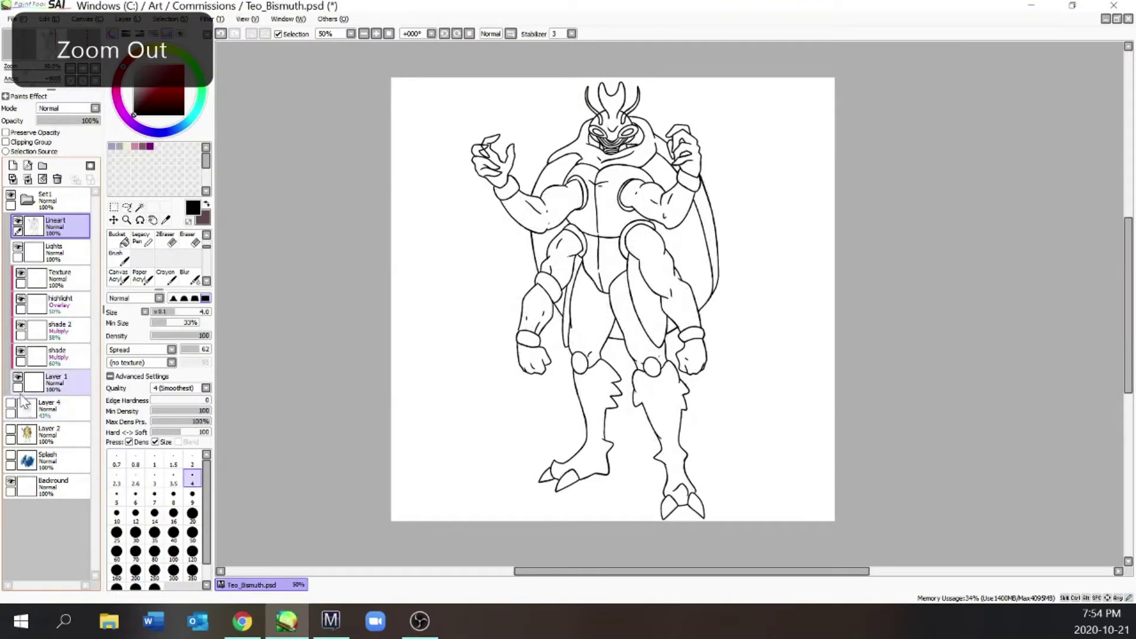
Step: Undo the redrawn contour and socket ring at the lower left-hand shoulder
key("ctrl+plus")
key("ctrl+plus")
key("ctrl+z")
key("ctrl+z")
key("ctrl+z")
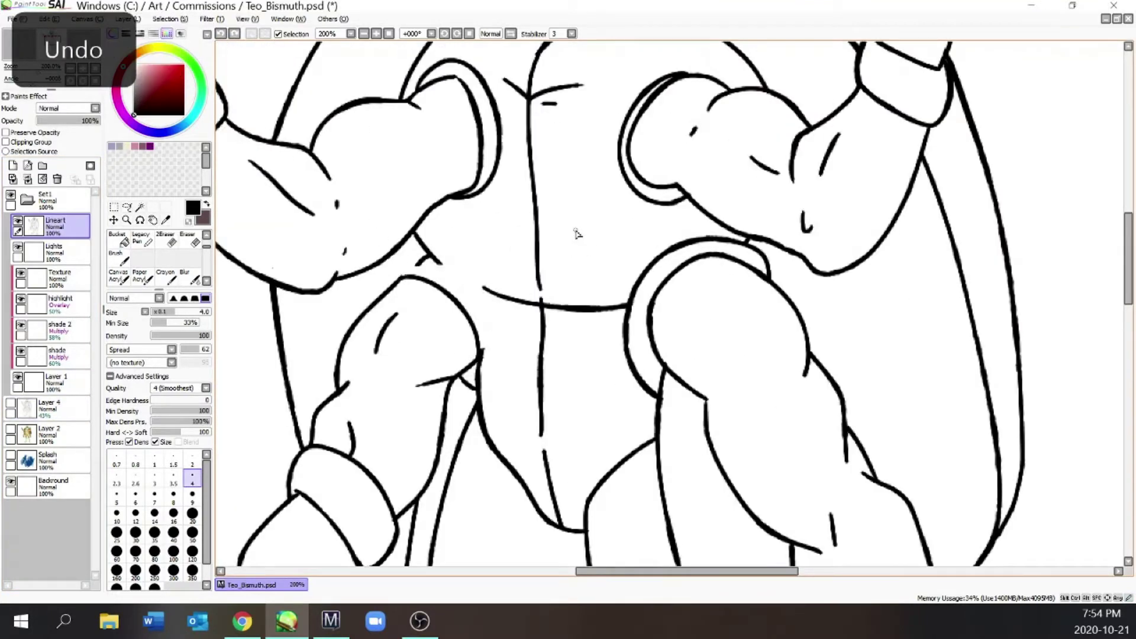
key("ctrl+z")
Step: Erase the short torso and socket lines between the raised left-hand elbow and the lower left-hand shoulder
key("ctrl+minus")
key("ctrl+plus")
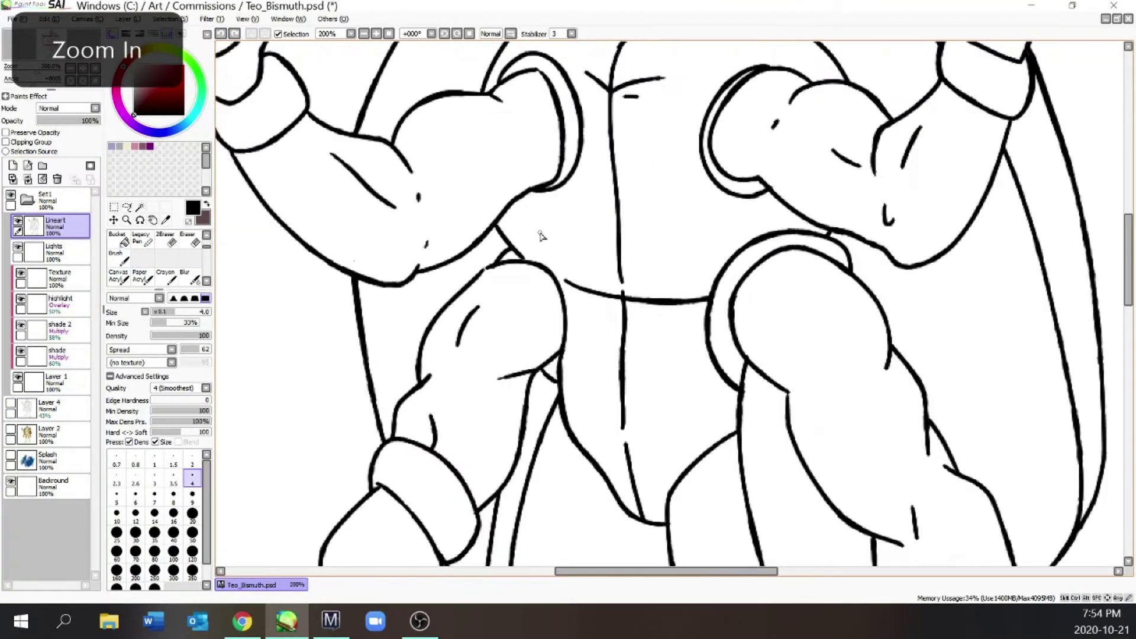
key("ctrl+plus")
key("e")
left_click_drag(472, 273, 522, 261)
key("ctrl+minus")
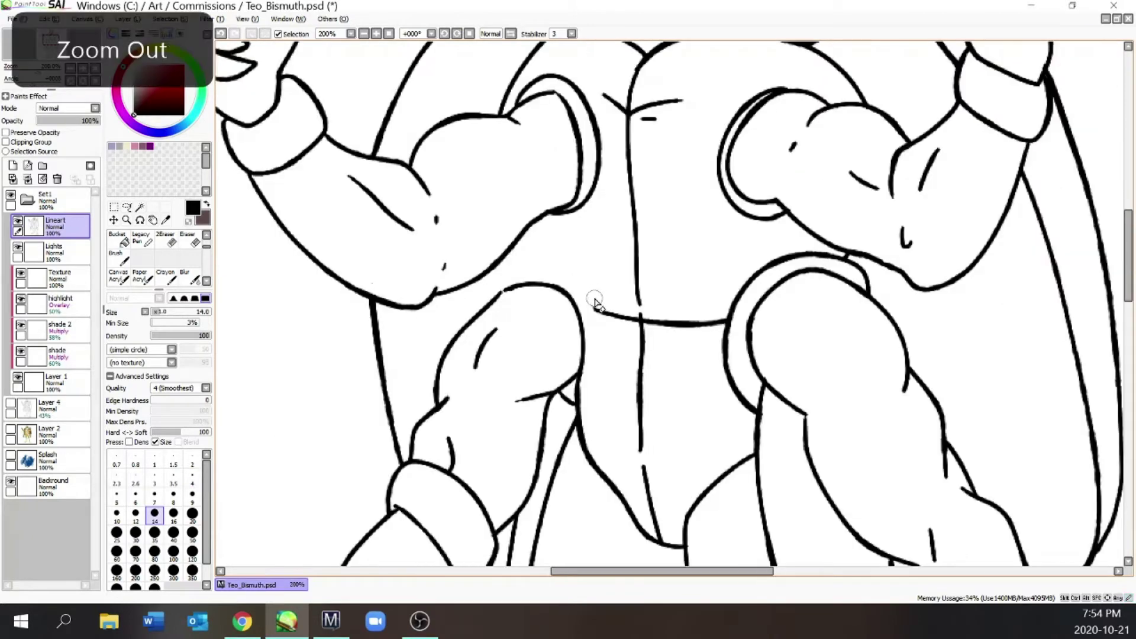
Step: Ink a curved socket rim over the lower left-hand shoulder and a short torso line joining it to the arm above
key("e")
key("ctrl+plus")
key("e")
mouse_move(575, 374)
left_mouse_down()
mouse_move(592, 389)
mouse_move(609, 277)
mouse_move(453, 239)
left_mouse_up()
scroll(575, 371, "down", 1)
key("e")
scroll(579, 373, "up", 1)
scroll(455, 240, "down", 1)
scroll(548, 247, "up", 1)
key("ctrl+z")
left_click_drag(543, 242, 409, 235)
scroll(408, 231, "down", 1)
key("ctrl+plus")
key("ctrl+minus")
key("ctrl+plus")
key("ctrl+minus")
Step: Erase the stray socket line under the lower left-hand armpit
scroll(655, 310, "up", 2)
key("e")
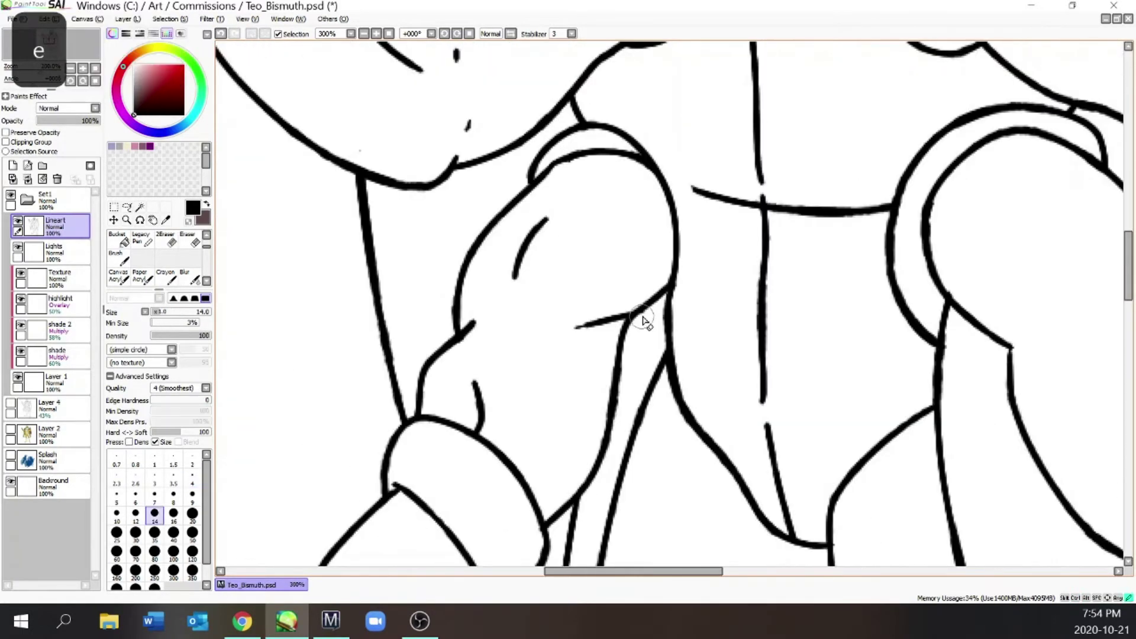
scroll(650, 317, "down", 4)
key("e")
Step: Show the Layer 4 sketch again and ink short muscle marks on the lower right-hand upper arm
scroll(781, 269, "down", 1)
left_click_drag(769, 569, 808, 568)
scroll(665, 290, "up", 4)
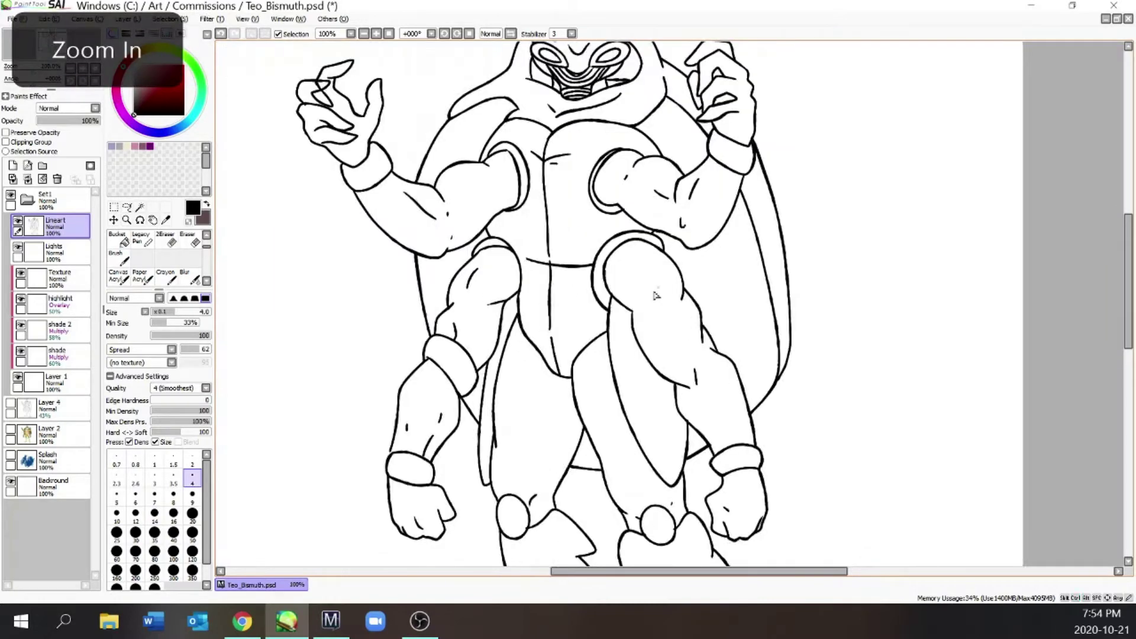
left_click(11, 403)
left_click_drag(583, 293, 591, 308)
Step: Hide the Layer 4 sketch and review the complete figure's line art on its own
key("ctrl+minus")
key("ctrl+minus")
key("ctrl+minus")
key("ctrl+minus")
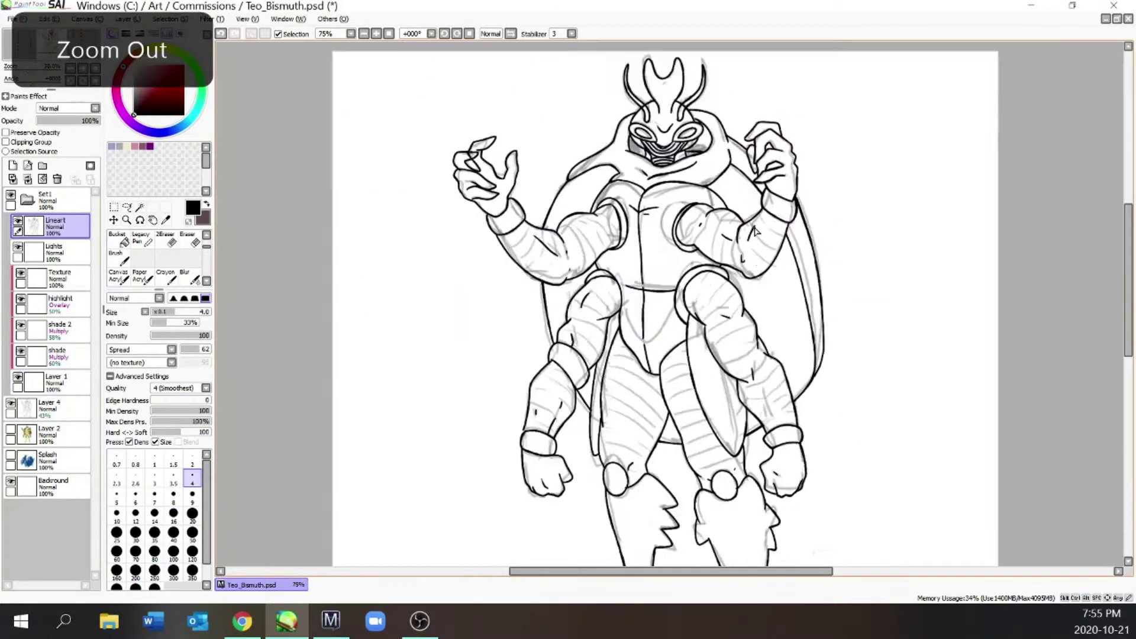
left_click(10, 404)
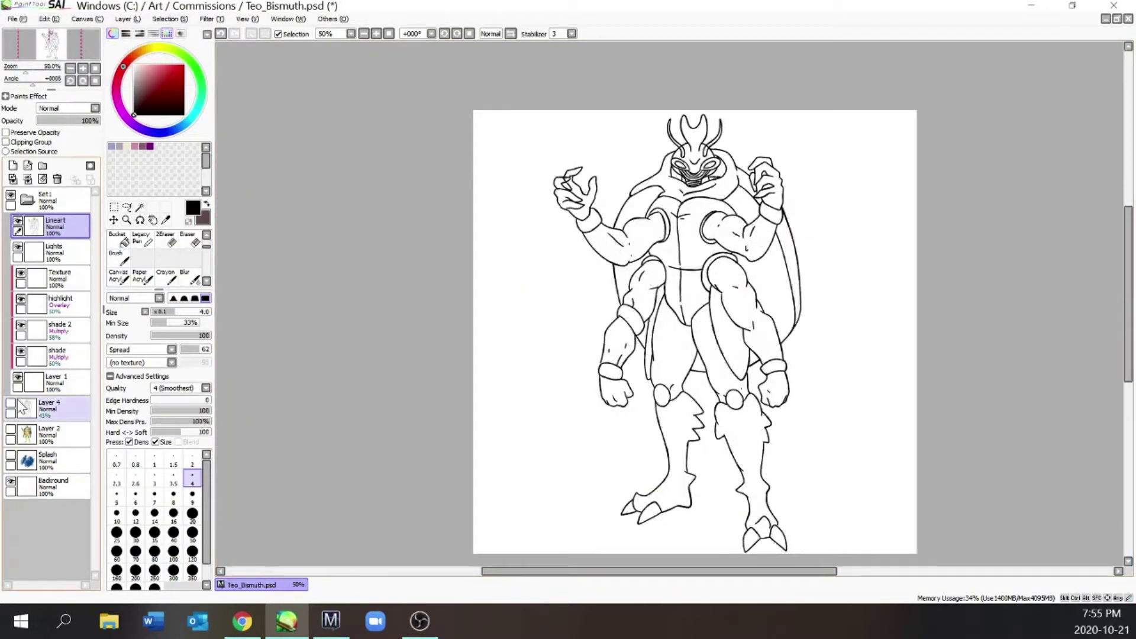
Step: Check the head and the open left-hand hand up close and erase stray line bits around the fingers
key("ctrl+plus")
key("ctrl+plus")
key("ctrl+plus")
key("ctrl+plus")
key("ctrl+plus")
key("e")
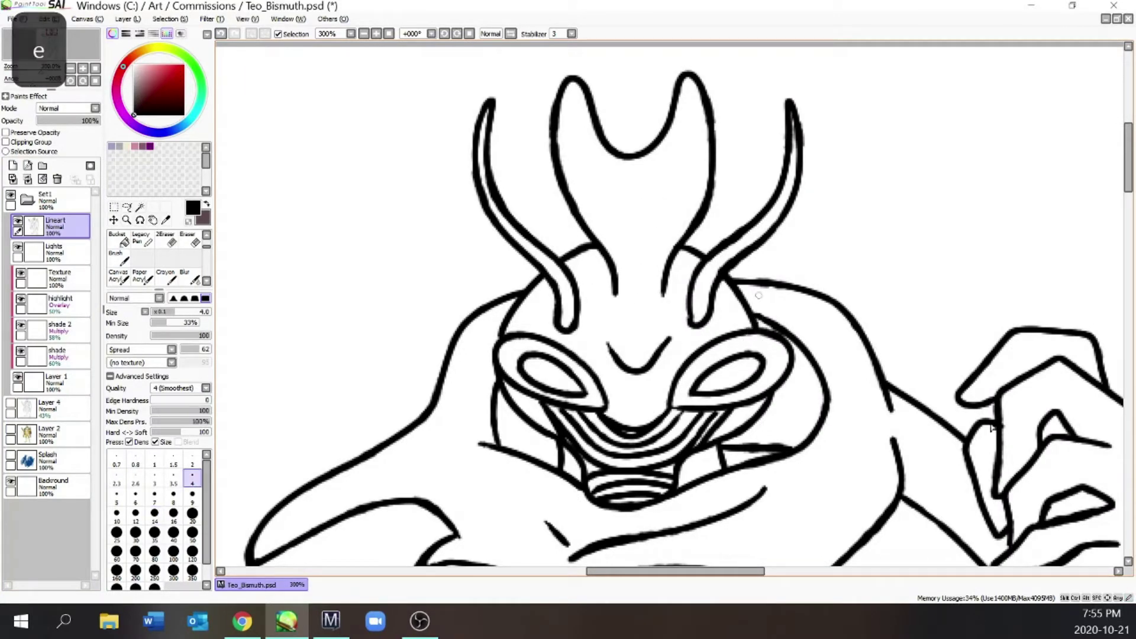
key("e")
left_click_drag(754, 572, 809, 572)
left_click_drag(1129, 187, 1129, 220)
left_click_drag(796, 573, 631, 571)
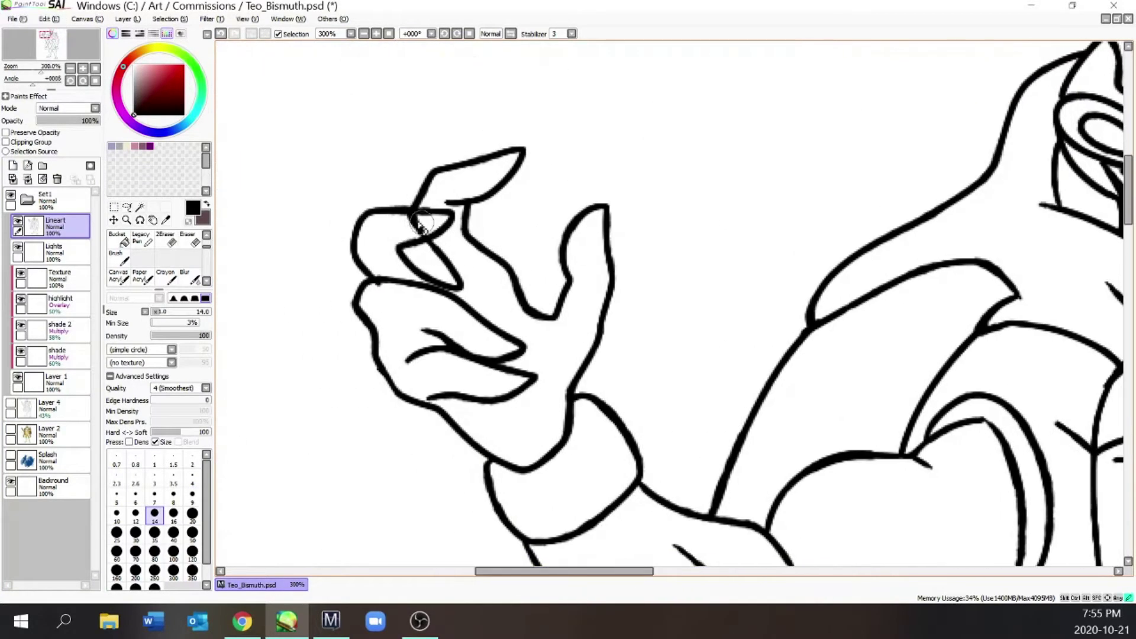
left_click_drag(1131, 203, 1131, 223)
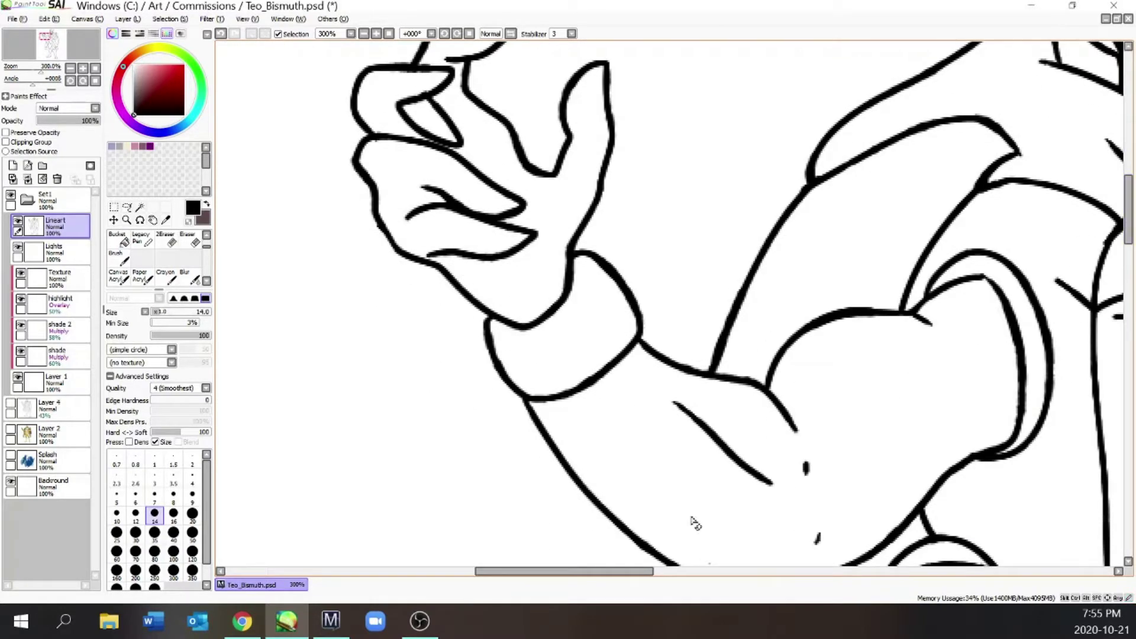
Step: Ink short detail marks on both shins below the knees
left_click_drag(628, 572, 690, 572)
scroll(1098, 286, "down", 3)
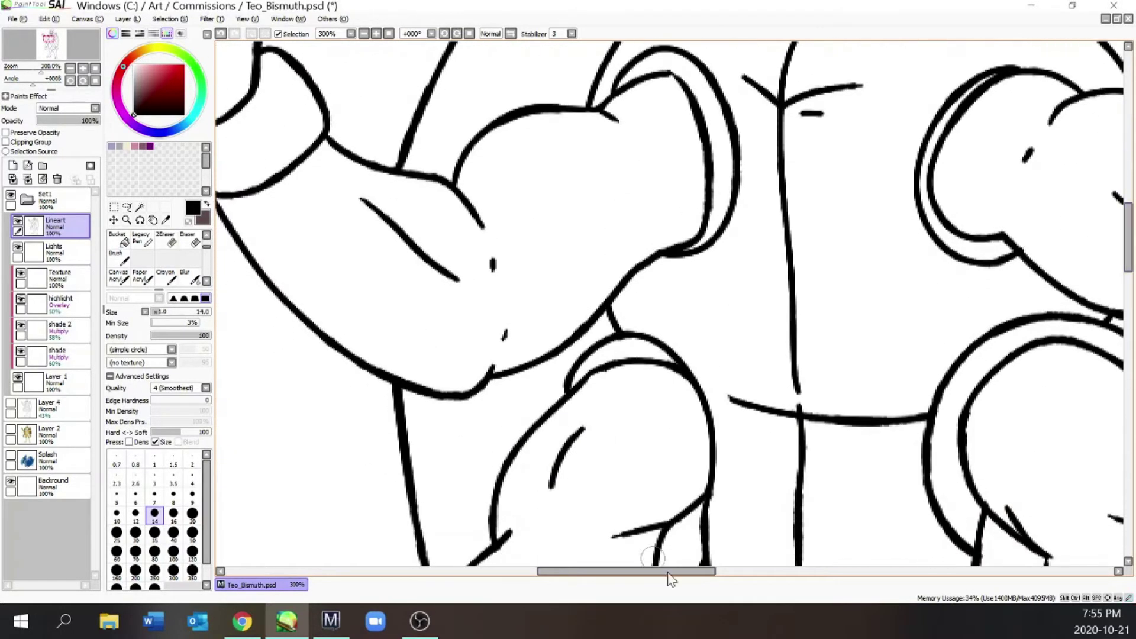
left_click_drag(669, 573, 763, 572)
scroll(1088, 288, "down", 10)
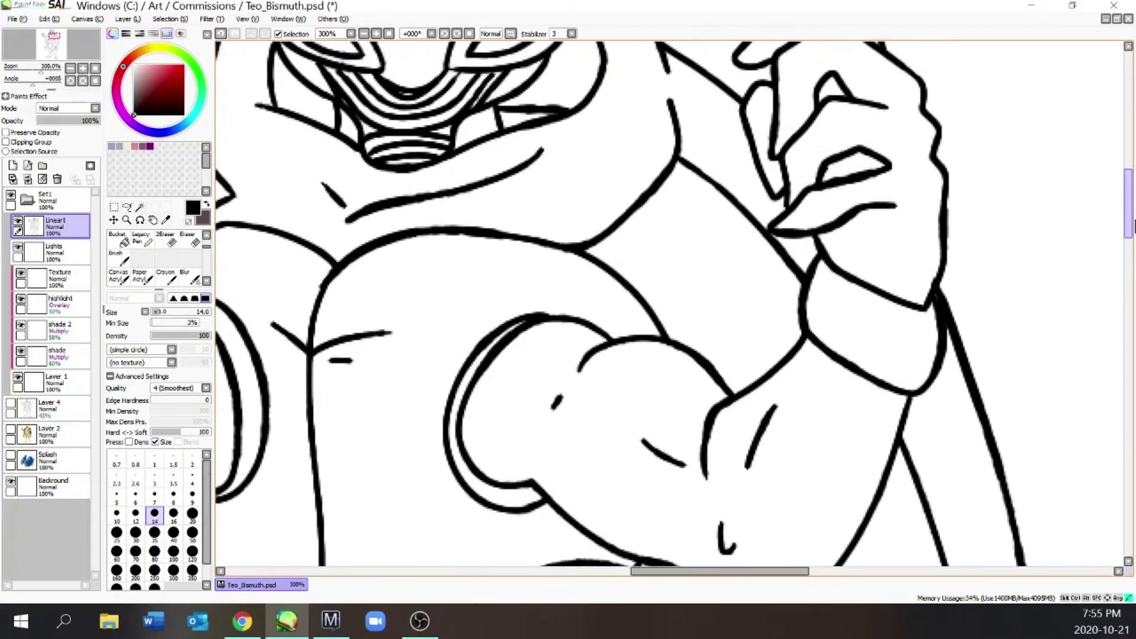
key("ctrl+minus")
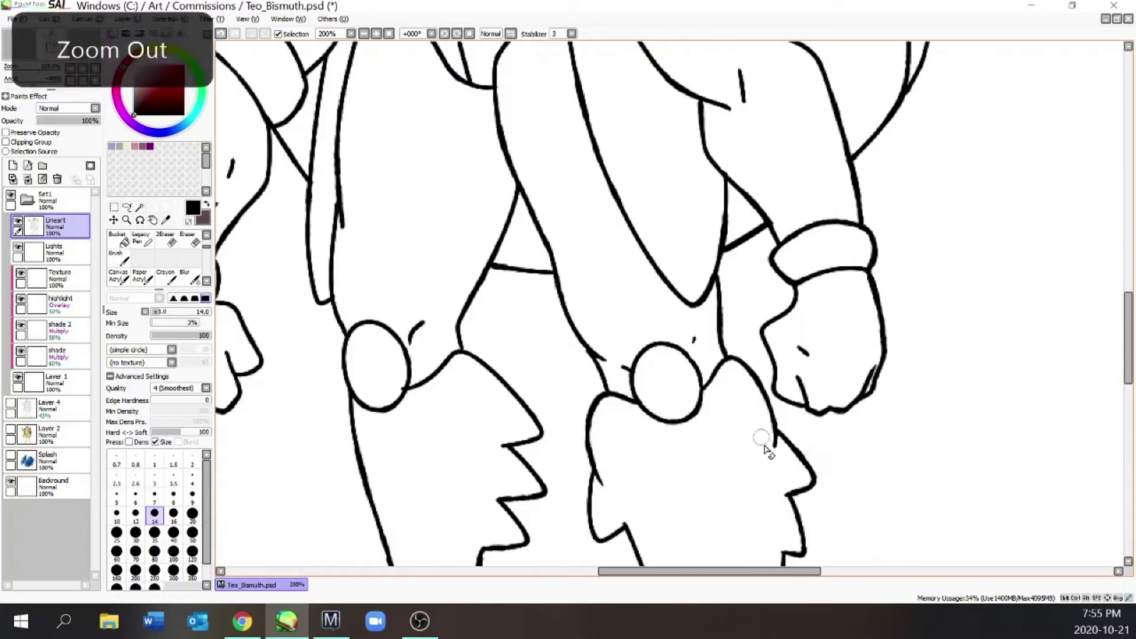
key("e")
key("ctrl+plus")
key("e")
key("ctrl+minus")
key("ctrl+plus")
key("ctrl+plus")
key("ctrl+z")
key("ctrl+minus")
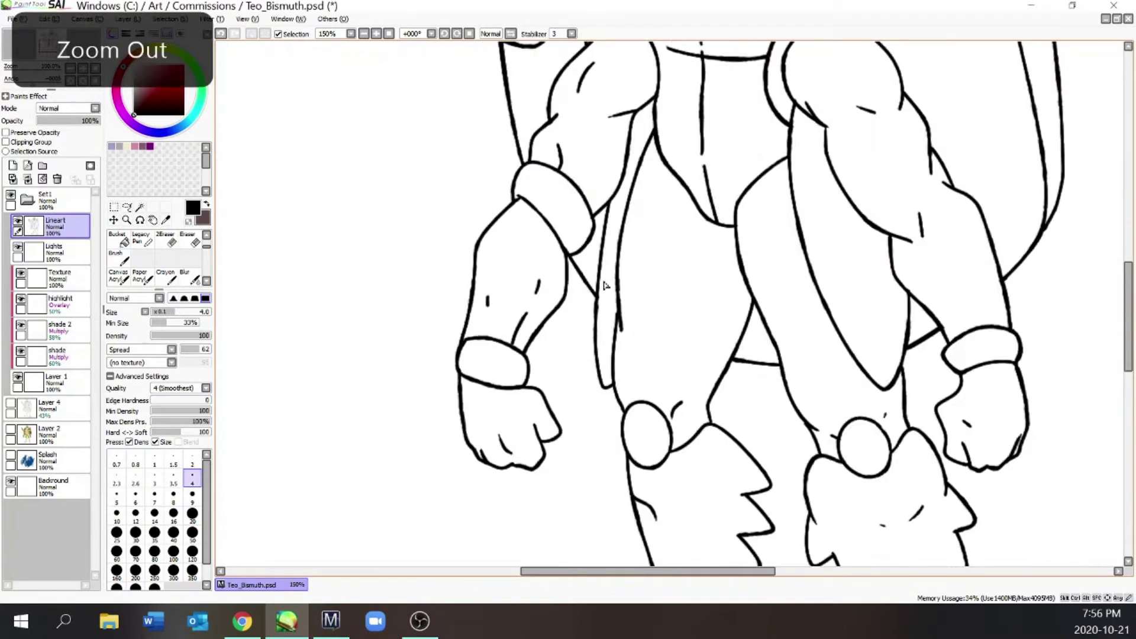
Step: Examine the line art of the thighs, shins and ankles up close for stray or broken lines
key("ctrl+plus")
key("ctrl+plus")
key("e")
scroll(847, 358, "down", 3)
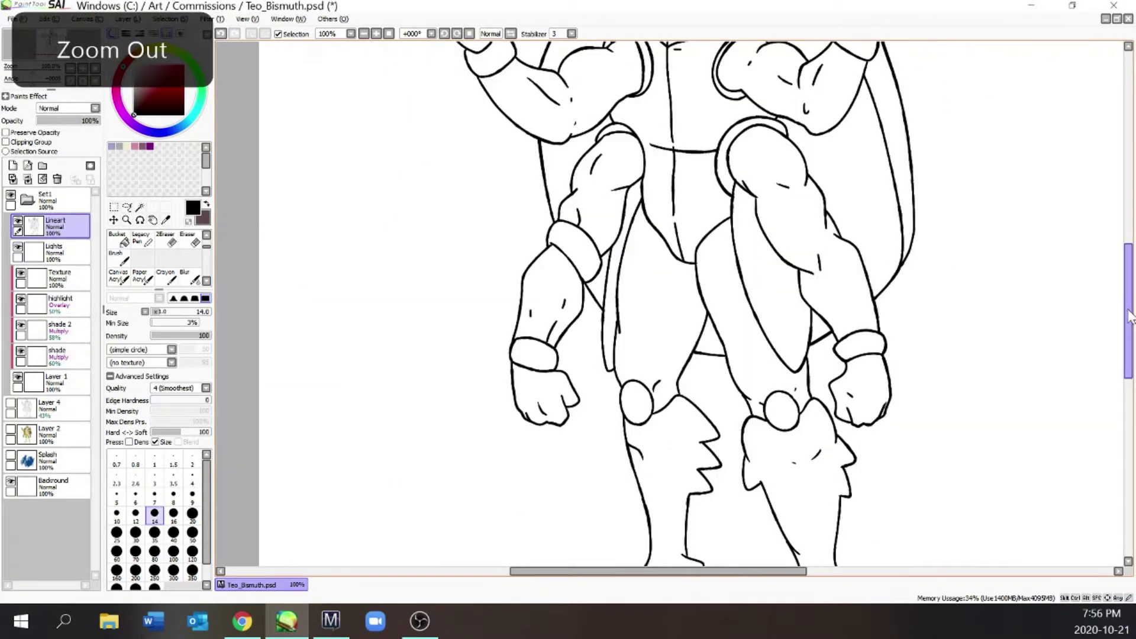
left_click_drag(1130, 318, 1130, 379)
scroll(828, 393, "up", 1)
key("ctrl+plus")
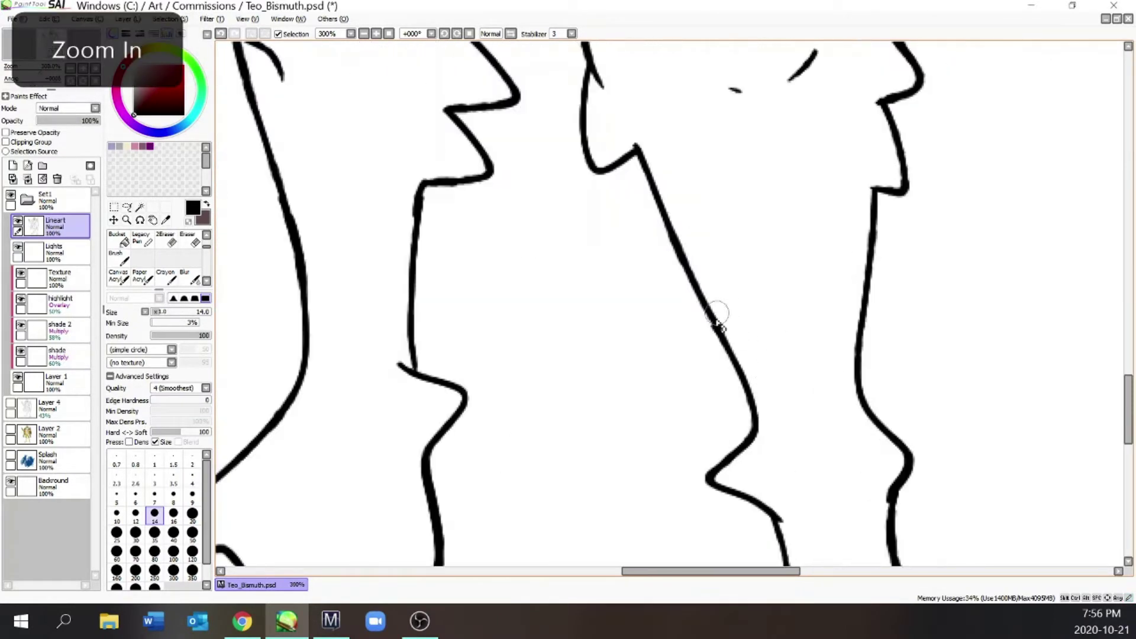
key("n")
key("ctrl+minus")
key("ctrl+minus")
Step: Set the brush size to 3 and ink thin curved band lines across the raised left-hand forearm and upper arm
left_click_drag(1130, 322, 1118, 183)
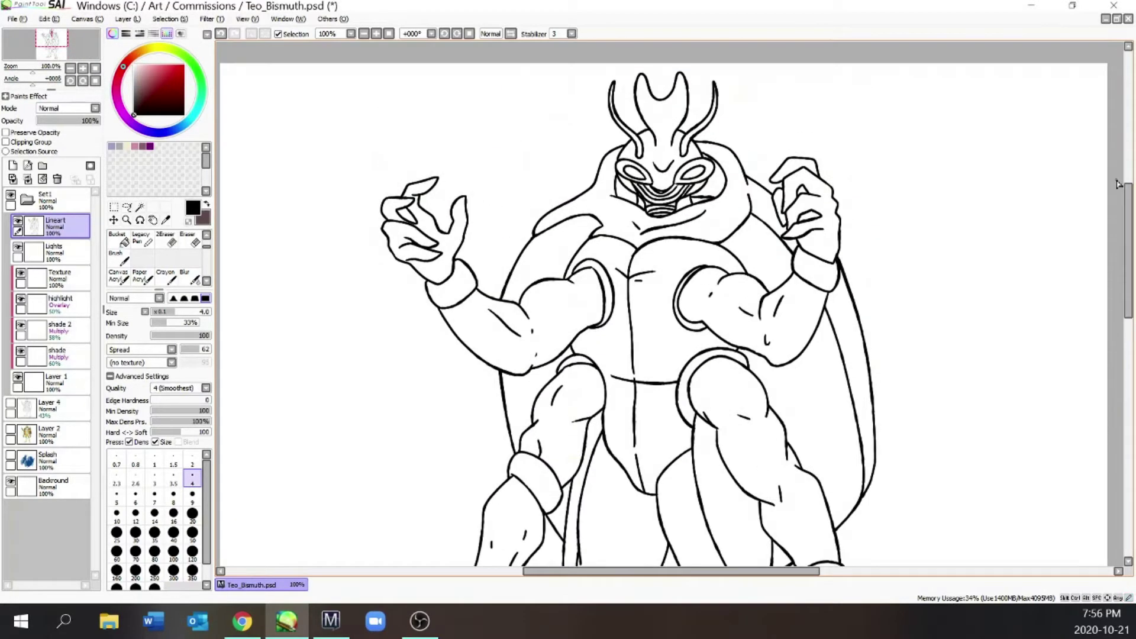
key("ctrl+plus")
key("bracketleft")
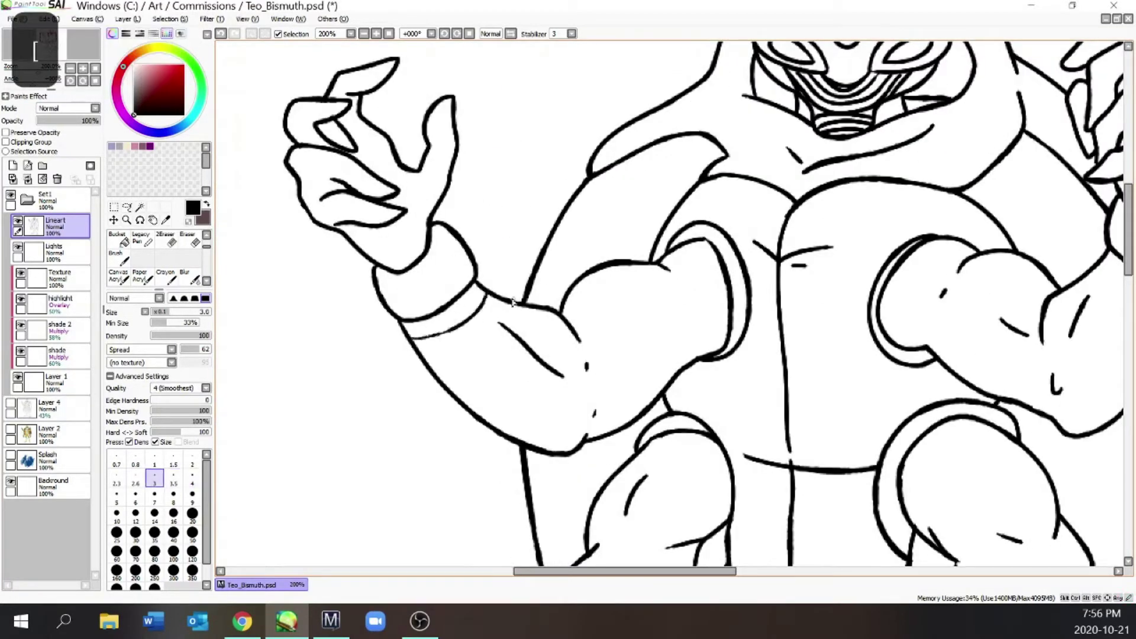
left_click_drag(507, 298, 450, 391)
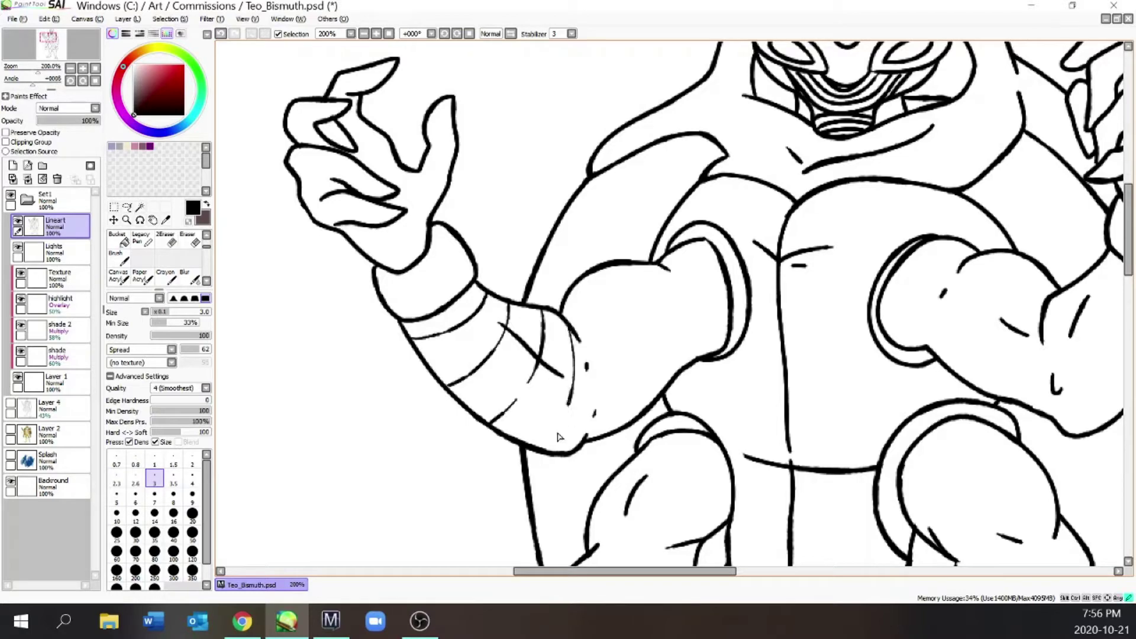
key("ctrl+z")
left_click_drag(610, 272, 667, 388)
left_click_drag(664, 273, 691, 362)
mouse_move(672, 251)
left_mouse_down()
mouse_move(728, 321)
mouse_move(726, 275)
left_mouse_up()
key("ctrl+minus")
key("ctrl+minus")
key("ctrl+minus")
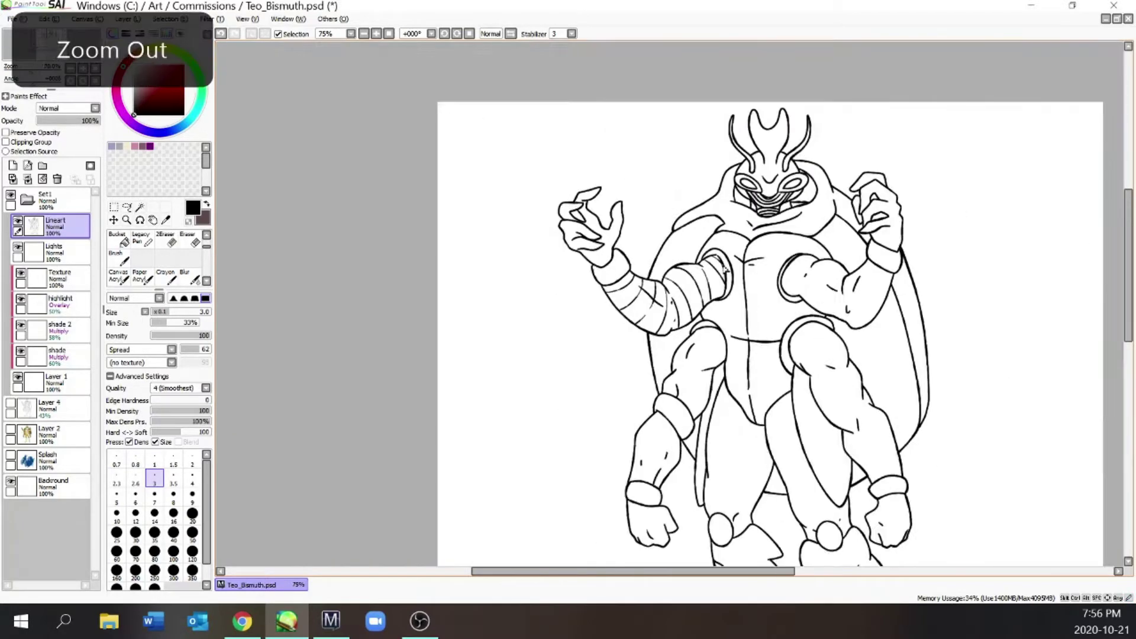
Step: Ink matching thin curved band lines across the raised right-hand forearm and upper arm
key("ctrl+plus")
left_click_drag(796, 305, 868, 366)
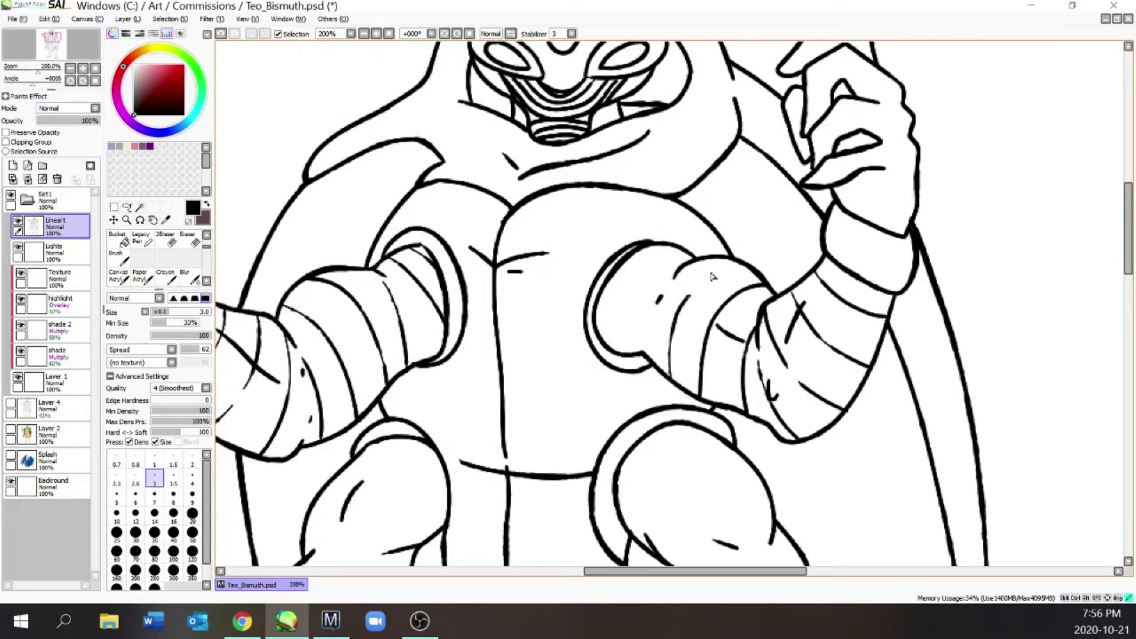
key("ctrl+minus")
key("ctrl+plus")
Step: Ink thin curved band lines along the lower right-hand arm from the wrist cuff up to the shoulder
scroll(769, 278, "down", 5)
key("ctrl+plus")
left_click_drag(768, 380, 859, 335)
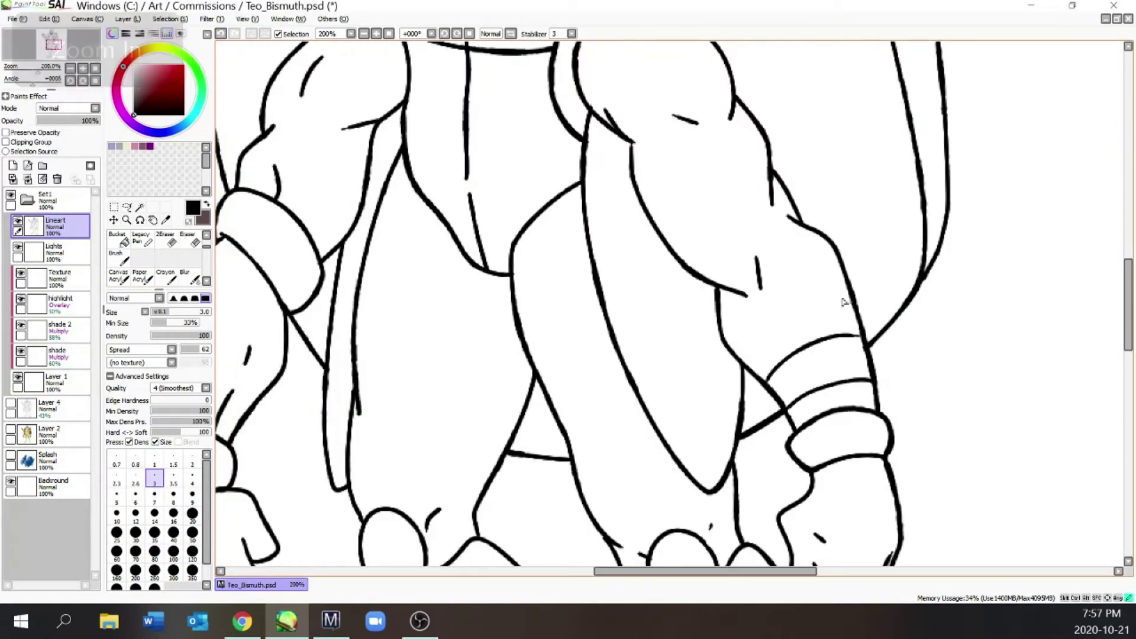
left_click_drag(760, 309, 852, 299)
left_click_drag(724, 336, 744, 319)
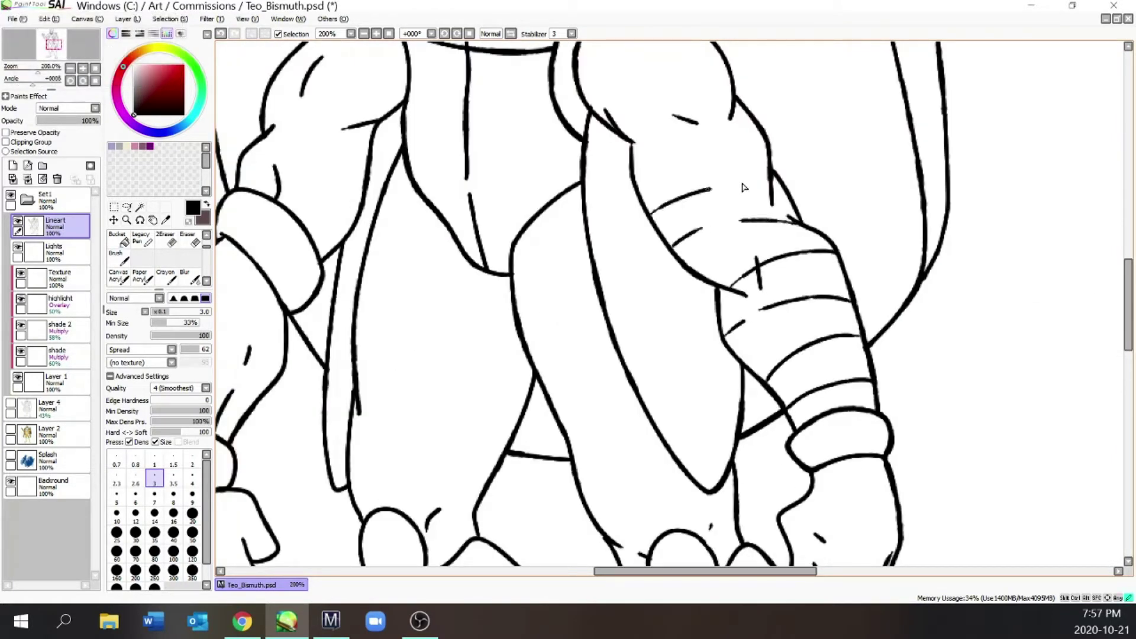
scroll(736, 411, "up", 5)
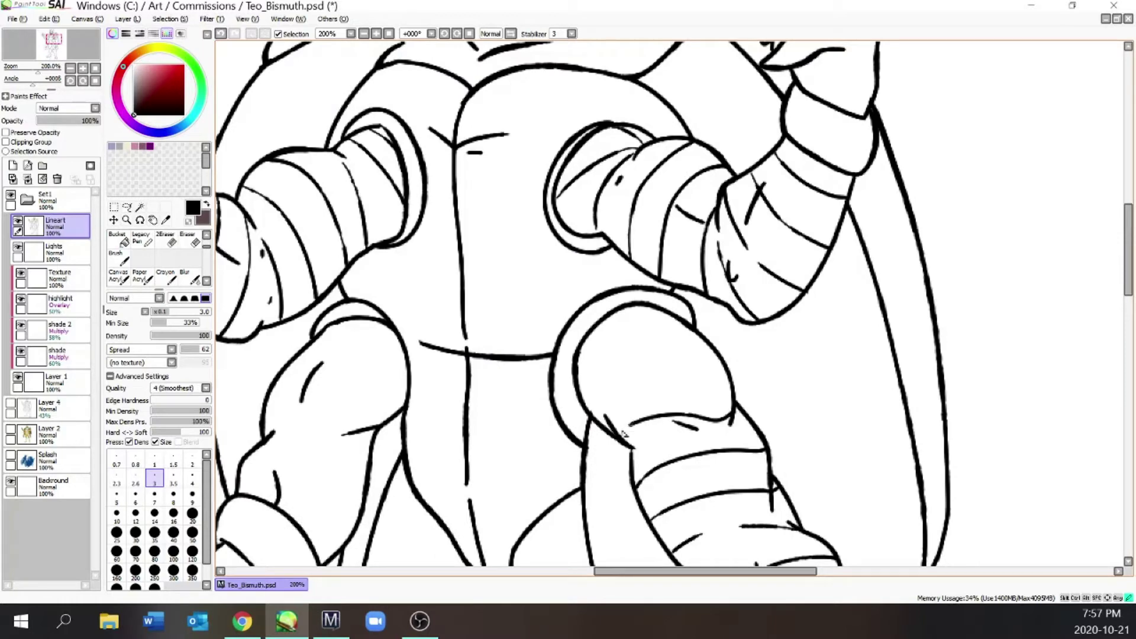
scroll(675, 327, "down", 4)
Step: Ink thin curved band lines along the lower left-hand arm, above and below the elbow cuff
scroll(477, 469, "up", 4)
left_click_drag(448, 467, 525, 500)
left_click_drag(455, 413, 556, 462)
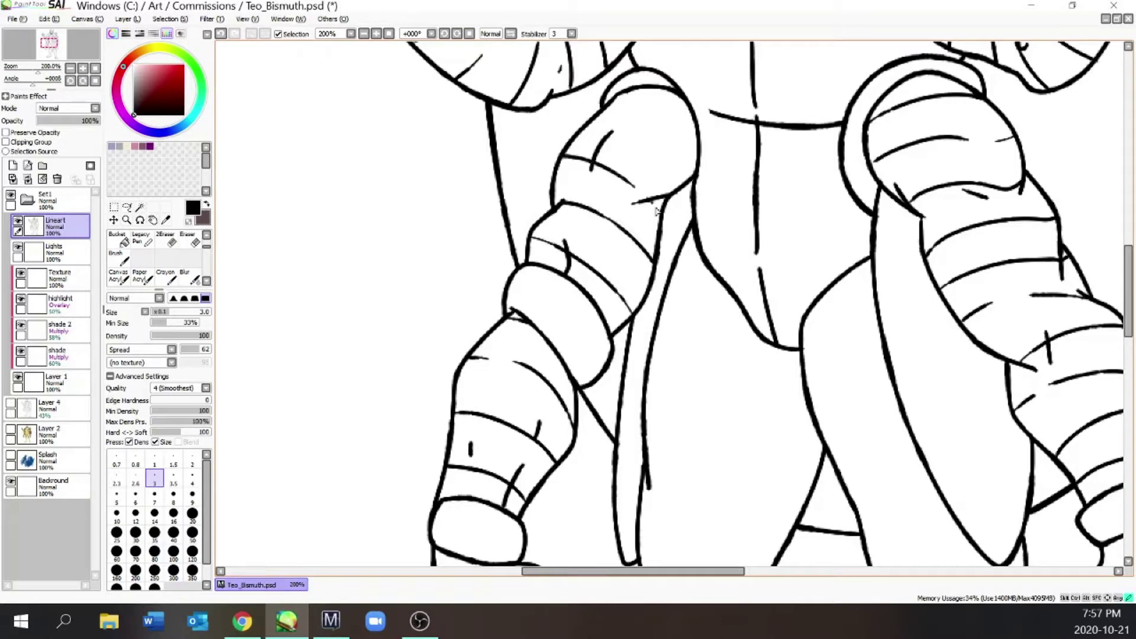
key("ctrl+minus")
Step: Ink thin curved band lines across both thighs down to the knees and erase the stray overshoot
key("ctrl+plus")
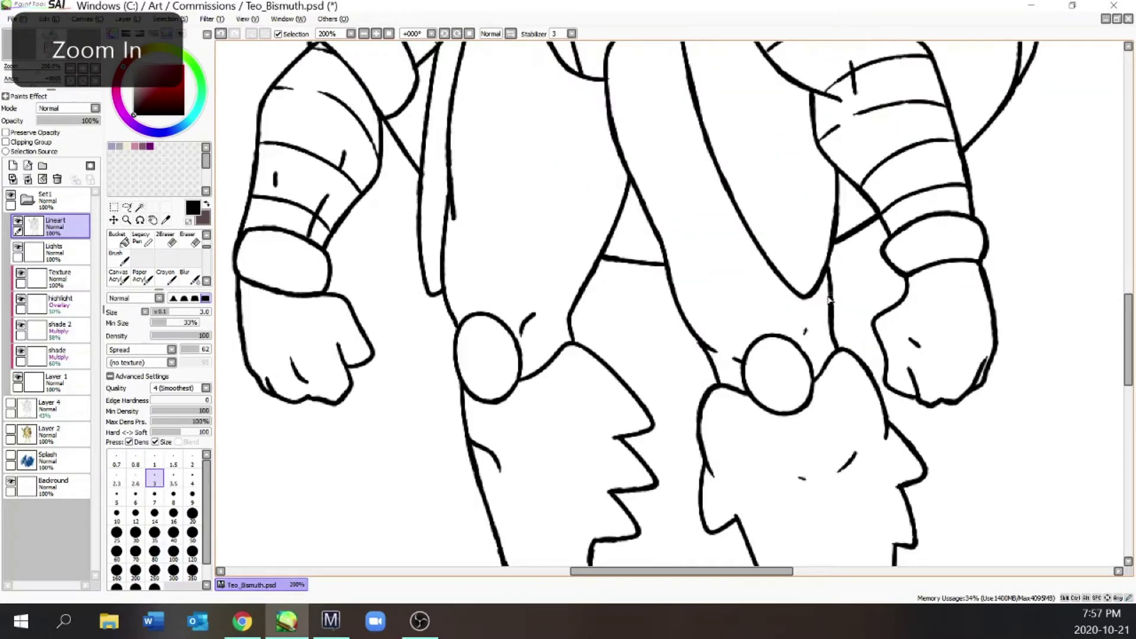
scroll(610, 248, "up", 3)
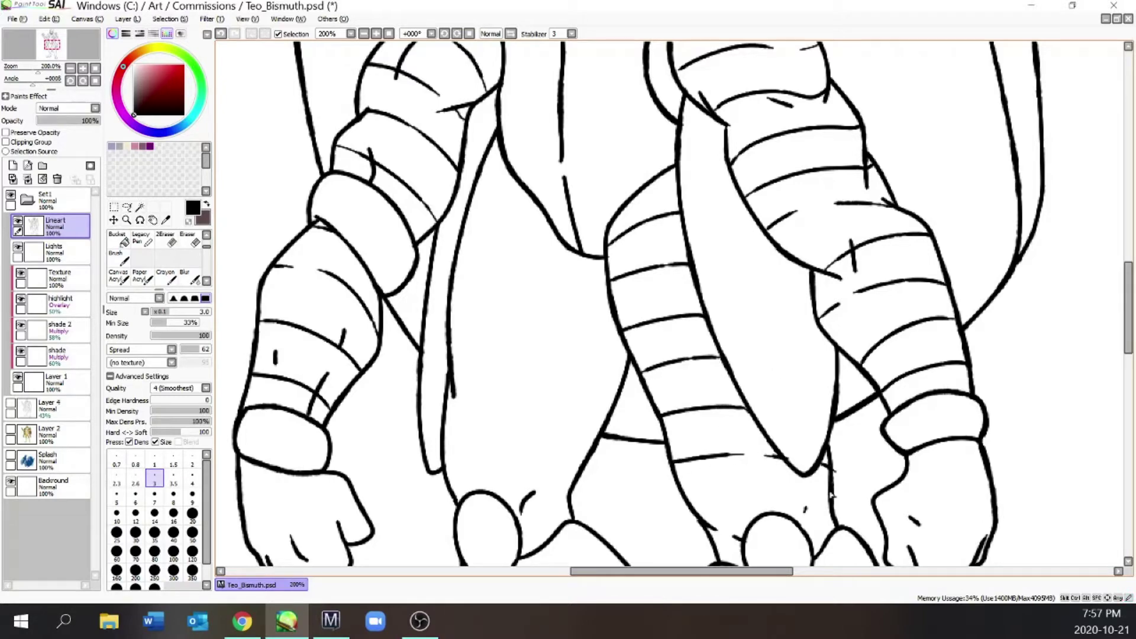
left_click_drag(829, 498, 700, 503)
key("e")
left_click_drag(837, 472, 834, 475)
scroll(831, 468, "down", 3)
key("ctrl+minus")
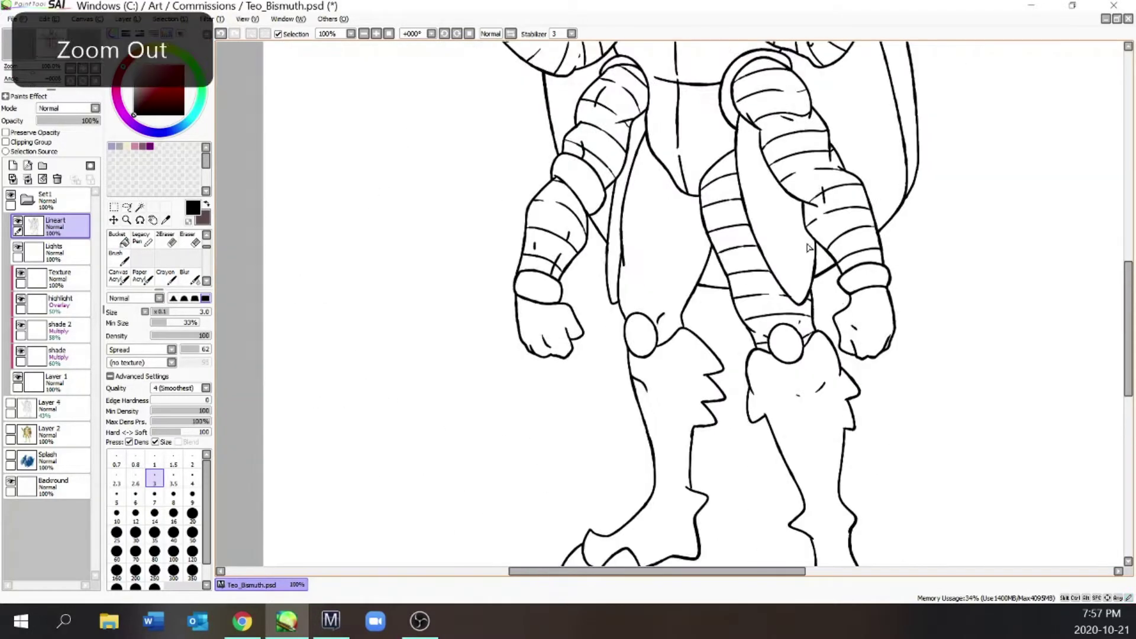
key("ctrl+plus")
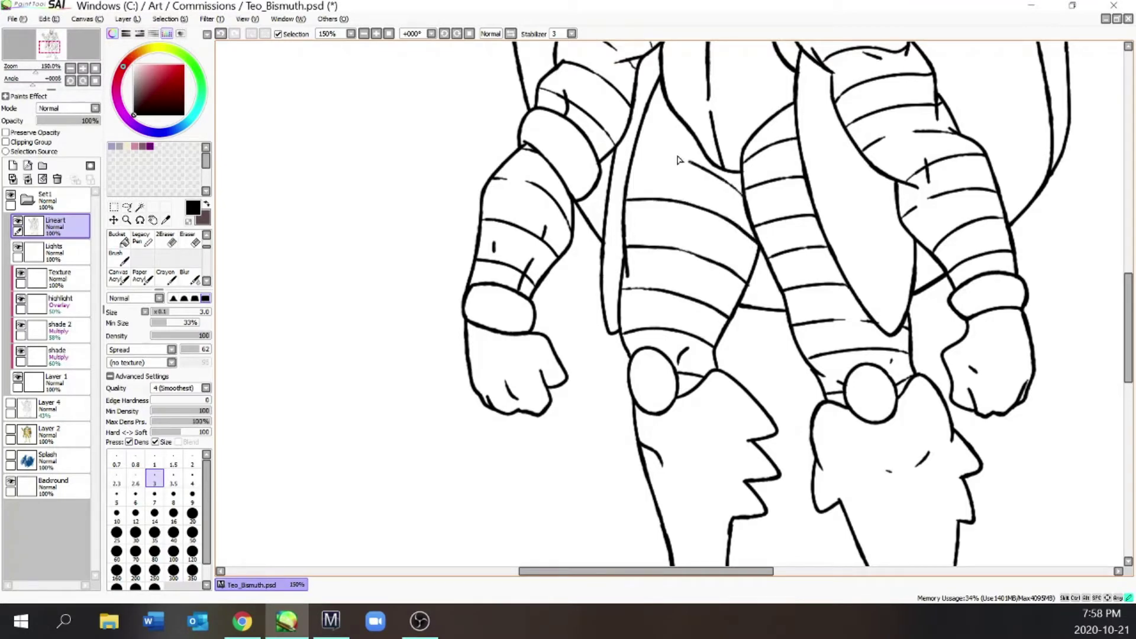
key("ctrl+minus")
key("ctrl+minus")
Step: Review the banded line art on the whole figure, from full view to close-up
scroll(1007, 320, "up", 2)
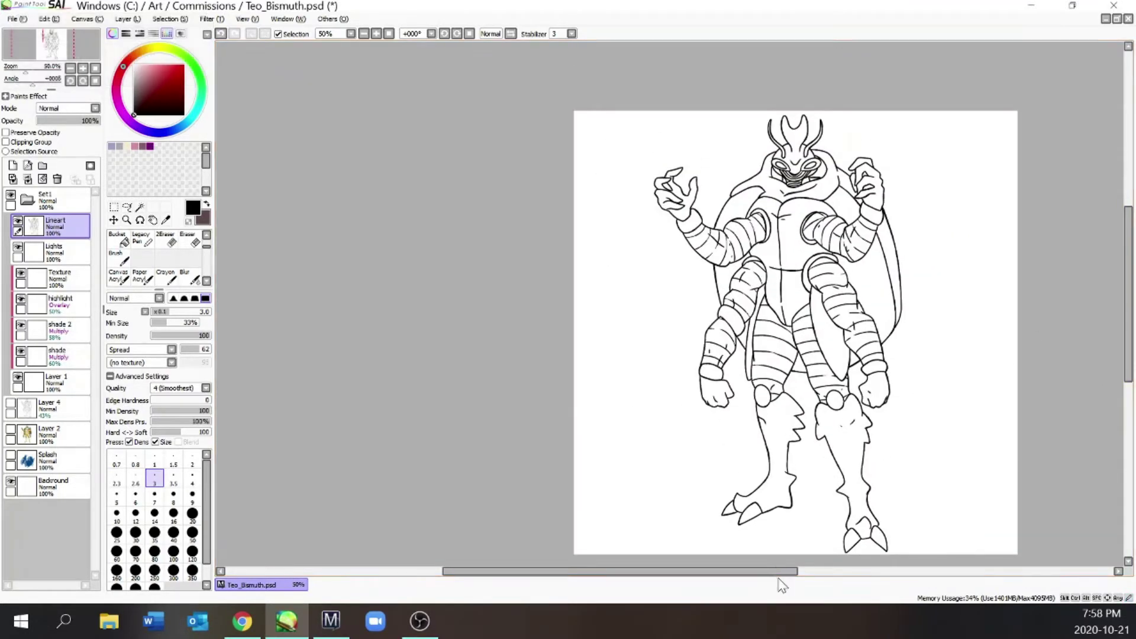
key("ctrl+plus")
key("ctrl+plus")
key("ctrl+plus")
key("ctrl+plus")
key("ctrl+minus")
key("ctrl+minus")
key("ctrl+minus")
key("ctrl+minus")
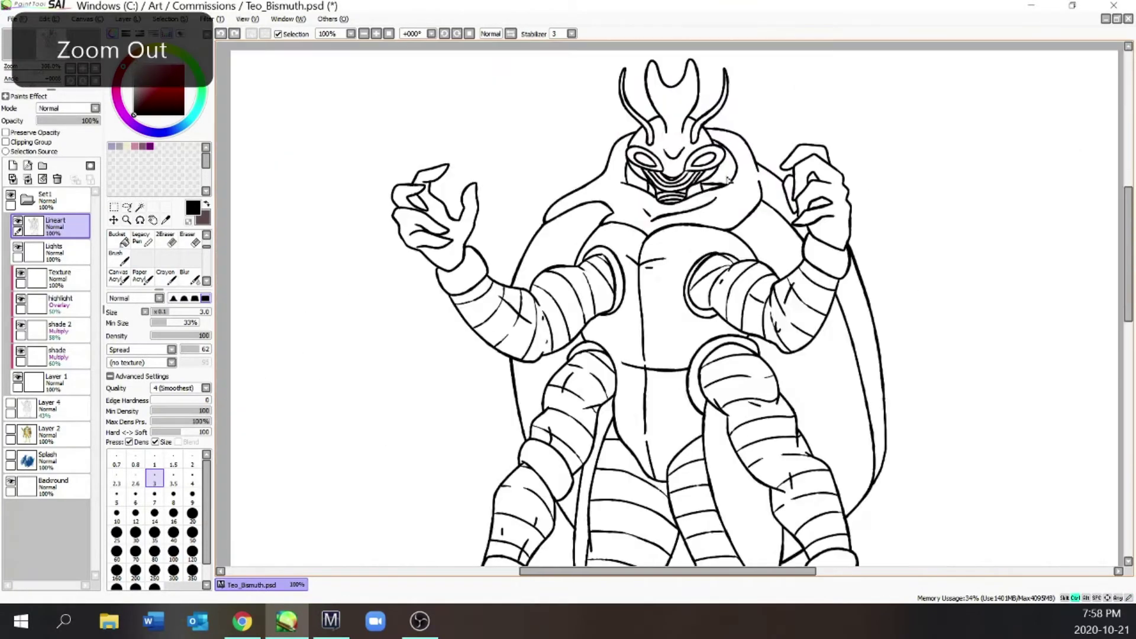
scroll(774, 270, "down", 1)
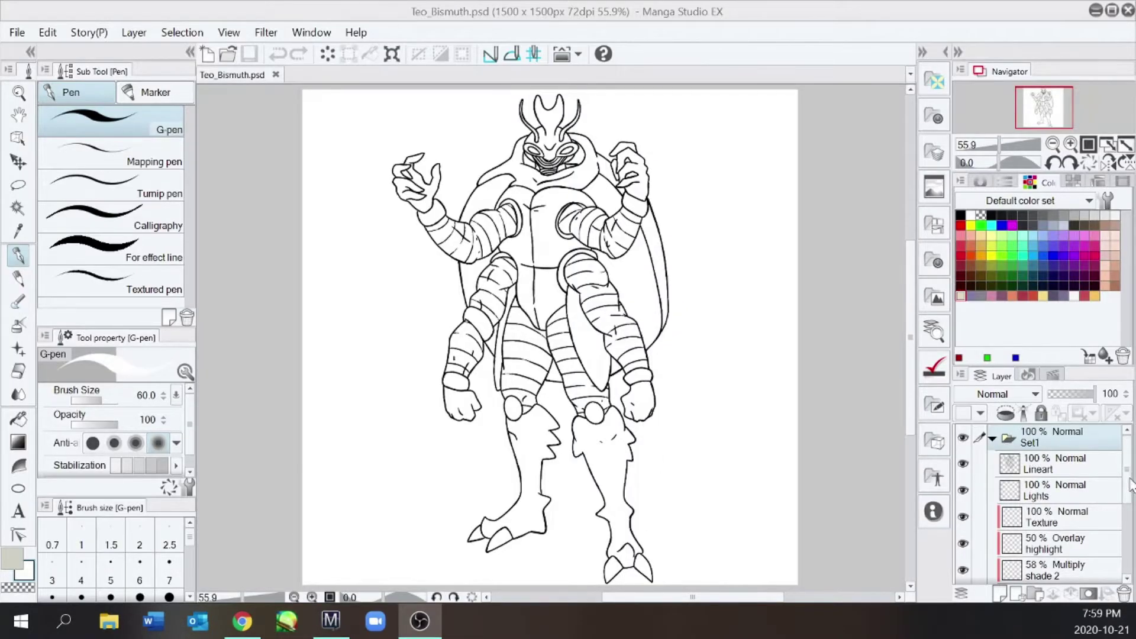
Step: In Manga Studio EX, show the Layer 2 color sketch and shift it sideways to sit left of the line art
left_click_drag(1129, 480, 1127, 548)
left_click(1050, 524)
left_click(964, 521)
key("ctrl+t")
left_click_drag(640, 428, 553, 437)
key("Return")
Step: Auto-select the empty area around the figure on the Lineart layer, including the enclosed gaps
left_click(1046, 496)
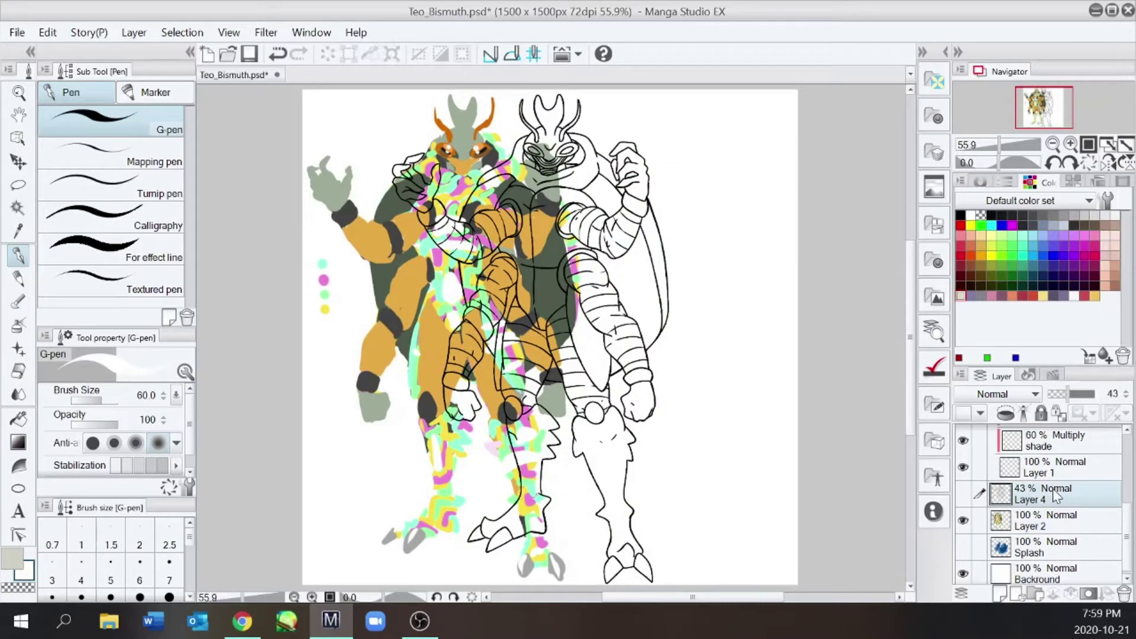
scroll(1056, 496, "up", 3)
left_click(1053, 464)
key("w")
left_click(716, 342)
key("ctrl+plus")
key("ctrl+plus")
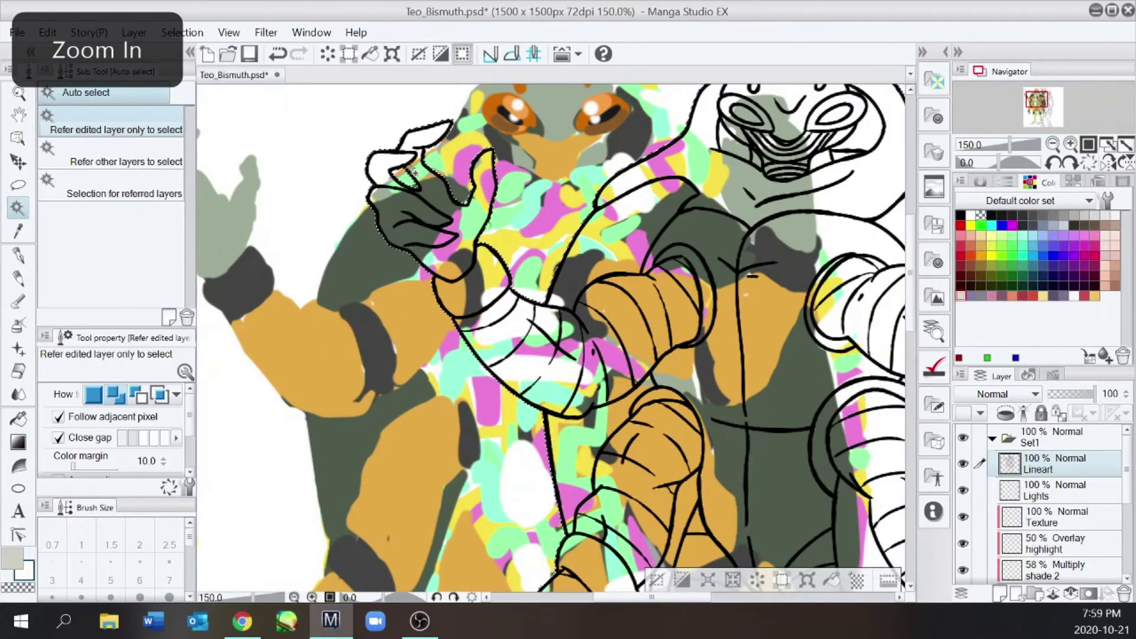
key("ctrl+minus")
scroll(739, 482, "up", 2)
left_click_drag(911, 393, 911, 278)
scroll(910, 326, "down", 2)
left_click_drag(911, 325, 910, 376)
Step: Pick the sketch's golden orange, invert the selection and fill the figure's silhouette on Layer 1
right_click(583, 389)
key("x")
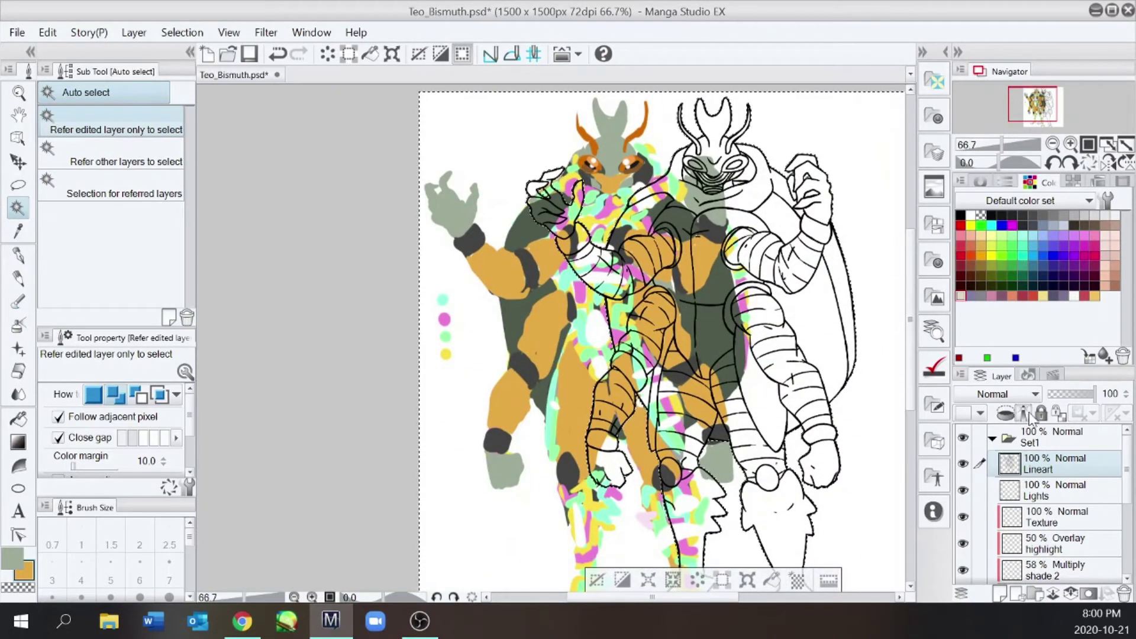
scroll(1049, 512, "down", 3)
left_click(1048, 510)
key("alt+Delete")
key("ctrl+z")
left_click(622, 580)
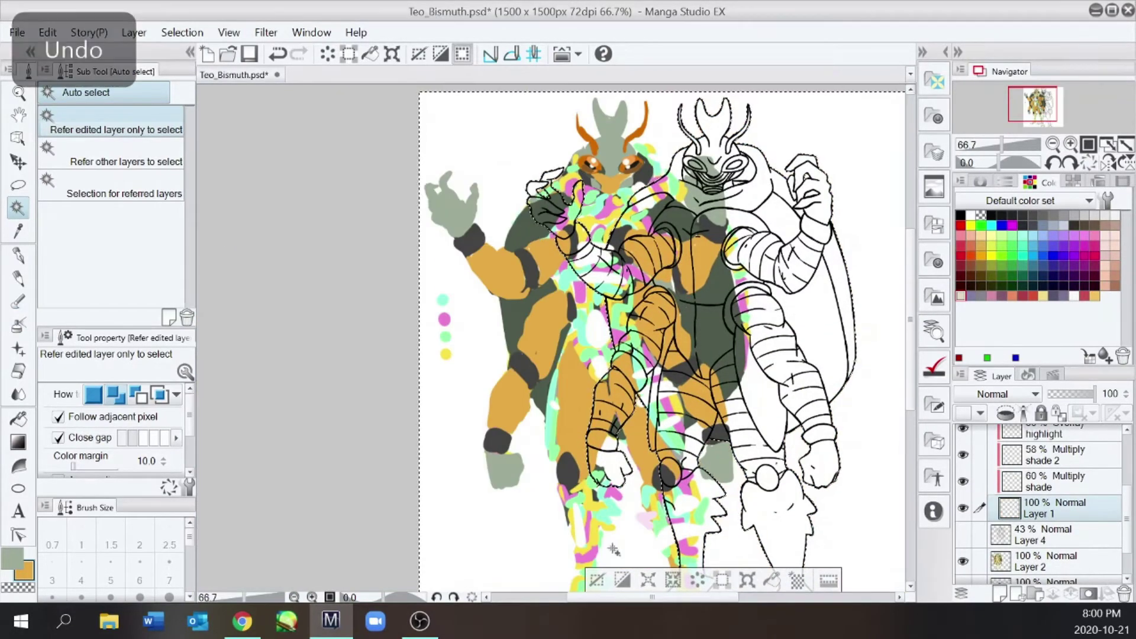
left_click(748, 579)
scroll(792, 315, "up", 3)
scroll(793, 315, "down", 1)
scroll(793, 315, "down", 4)
Step: Fill both antennae and the eye rims with the sketch's dark orange on Layer 1
key("g")
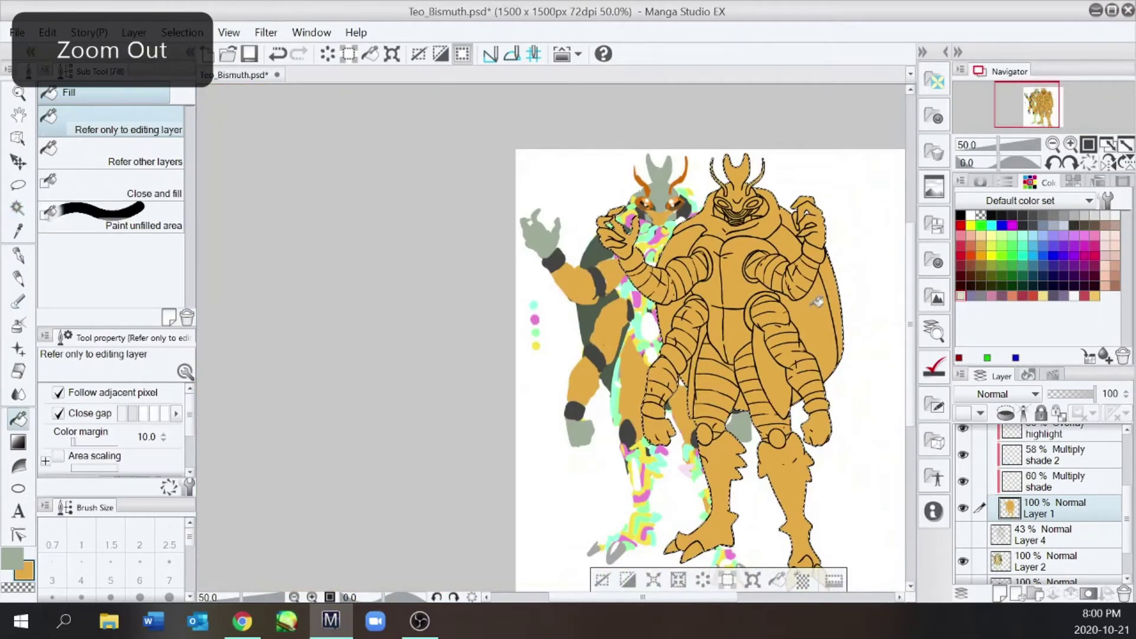
scroll(698, 140, "up", 2)
scroll(699, 140, "up", 1)
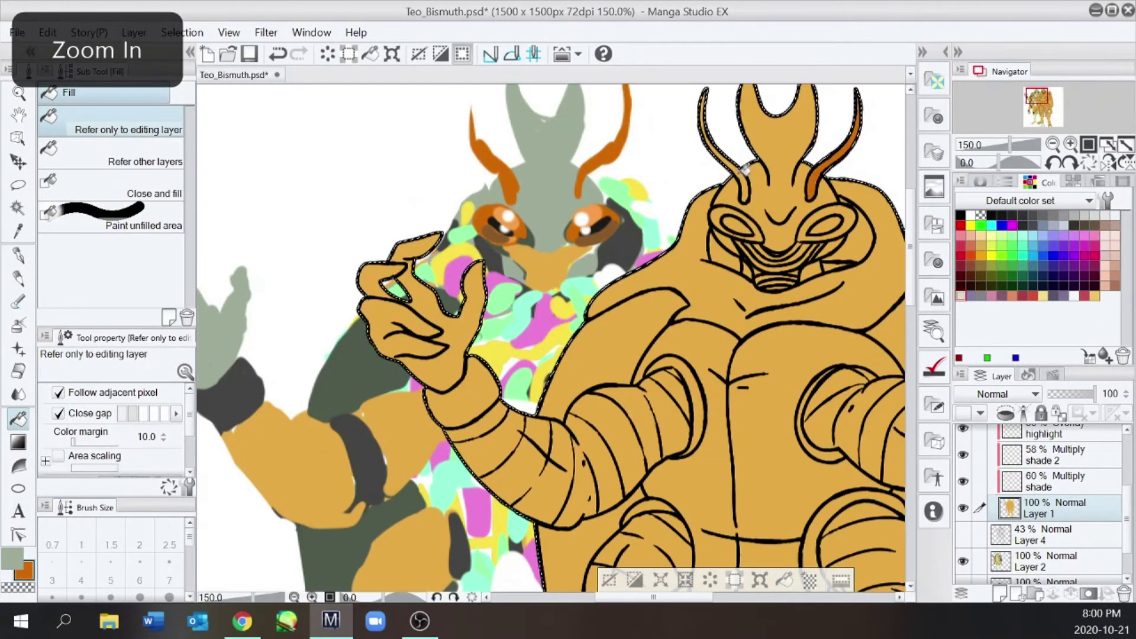
key("e")
key("w")
left_click(732, 211)
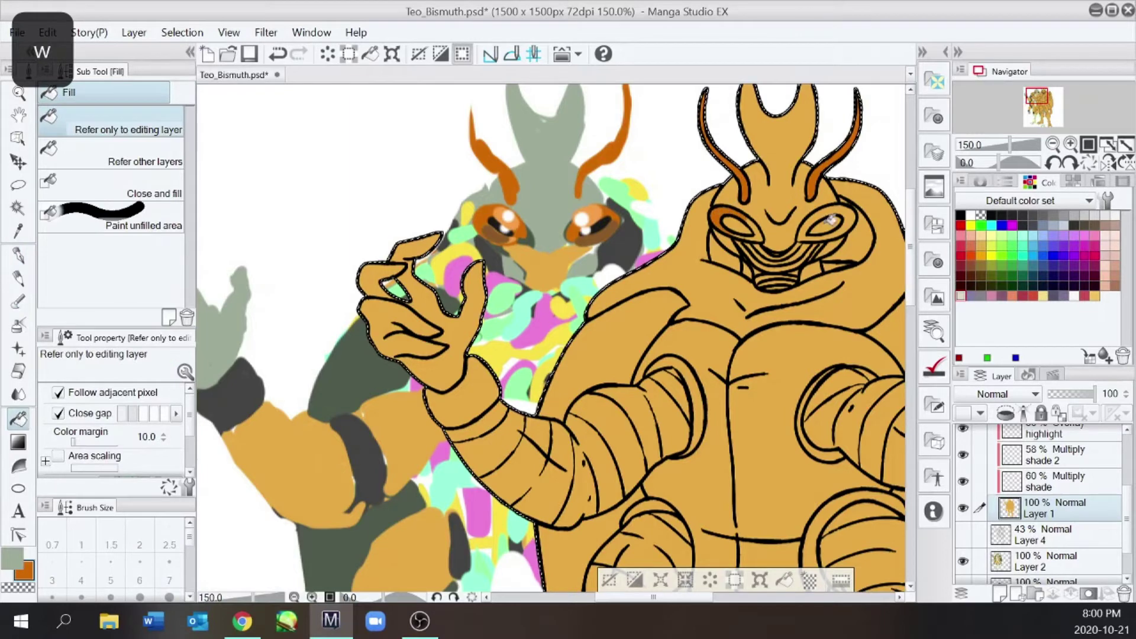
left_click(847, 222)
scroll(847, 224, "up", 1)
left_click(793, 240)
left_click(726, 239)
Step: Choose black and paint the inner area of both eyes with the G-pen
key("e")
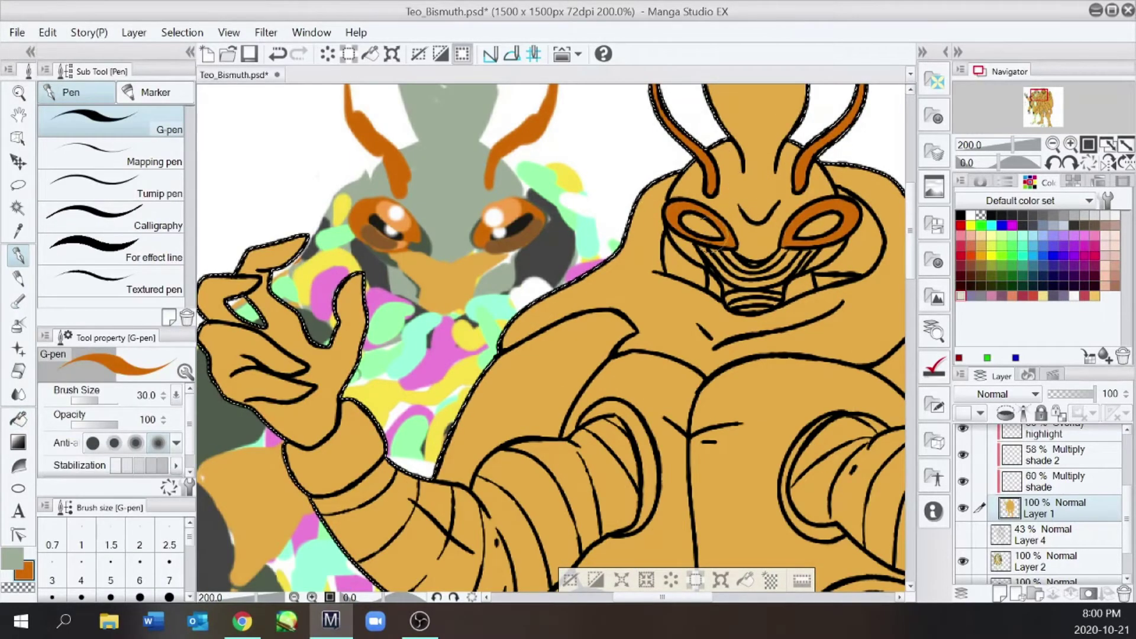
key("g")
left_click(980, 182)
left_click(999, 303)
key("e")
scroll(816, 227, "up", 2)
key("ctrl+z")
mouse_move(781, 244)
left_mouse_down()
mouse_move(829, 234)
mouse_move(857, 210)
left_mouse_up()
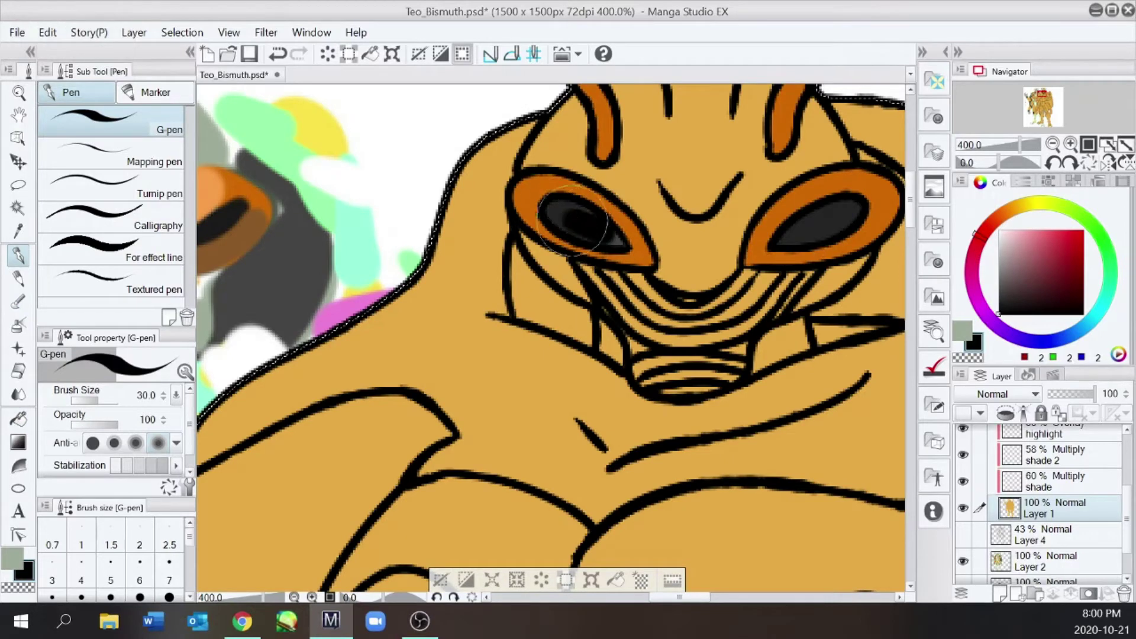
scroll(823, 225, "down", 2)
Step: Color the head, horns and side face plates grey-green (159, 172, 156), touching up small areas with the G-pen
key("w")
scroll(726, 205, "up", 2)
key("e")
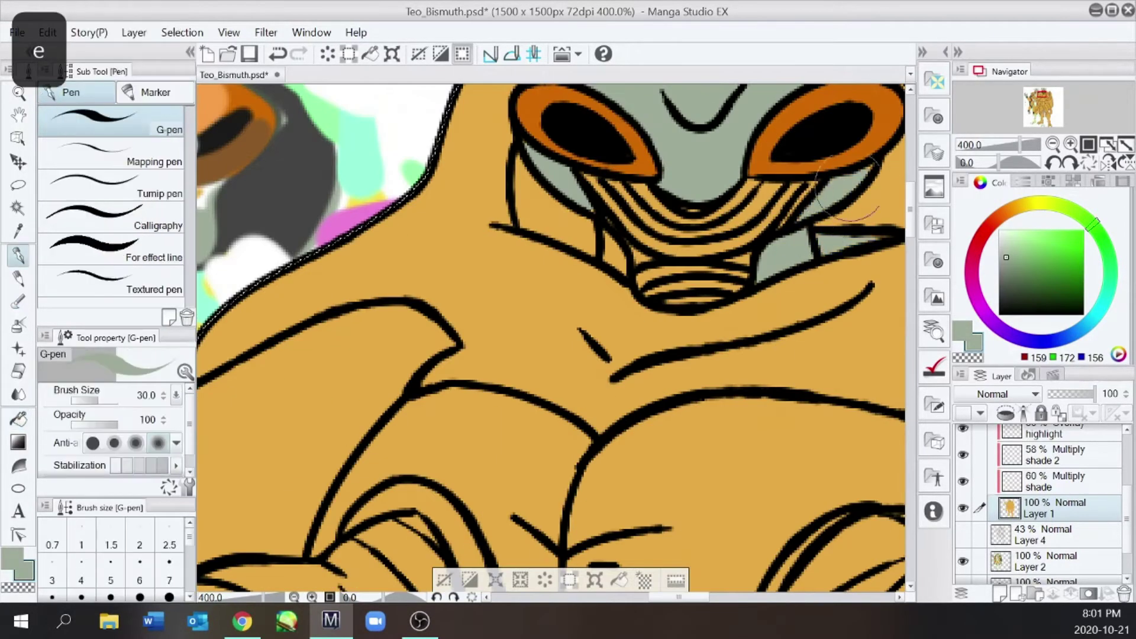
key("e")
scroll(609, 312, "down", 2)
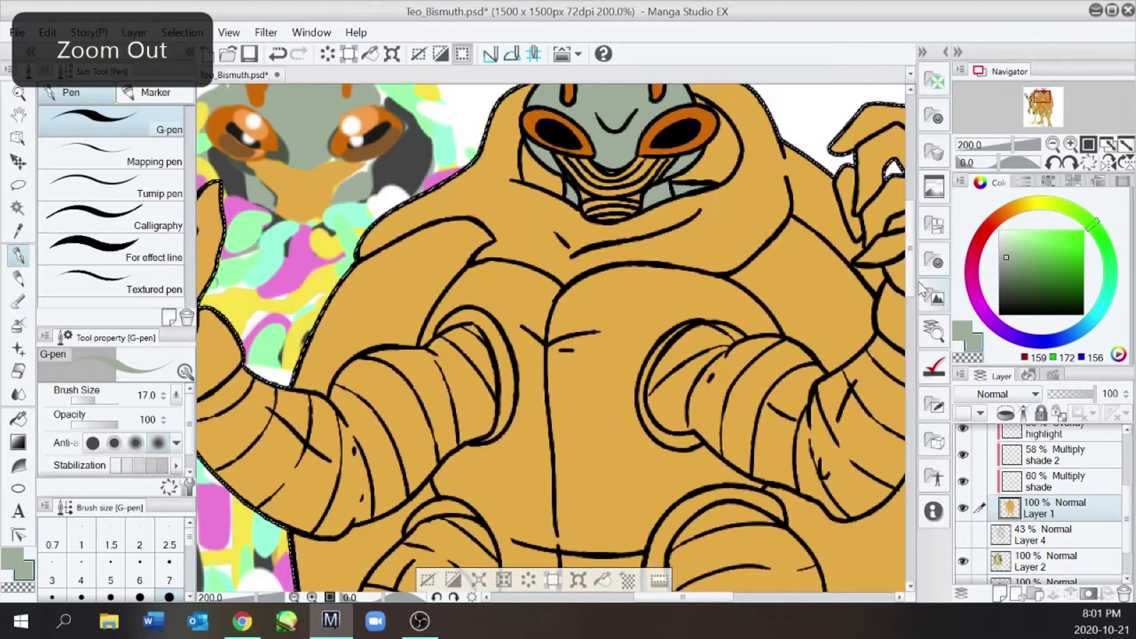
Step: Fill both raised hands with the same grey-green on Layer 1
scroll(609, 312, "down", 2)
key("w")
scroll(373, 355, "up", 1)
key("e")
key("w")
left_click_drag(718, 598, 757, 598)
left_click(747, 373)
left_click(715, 274)
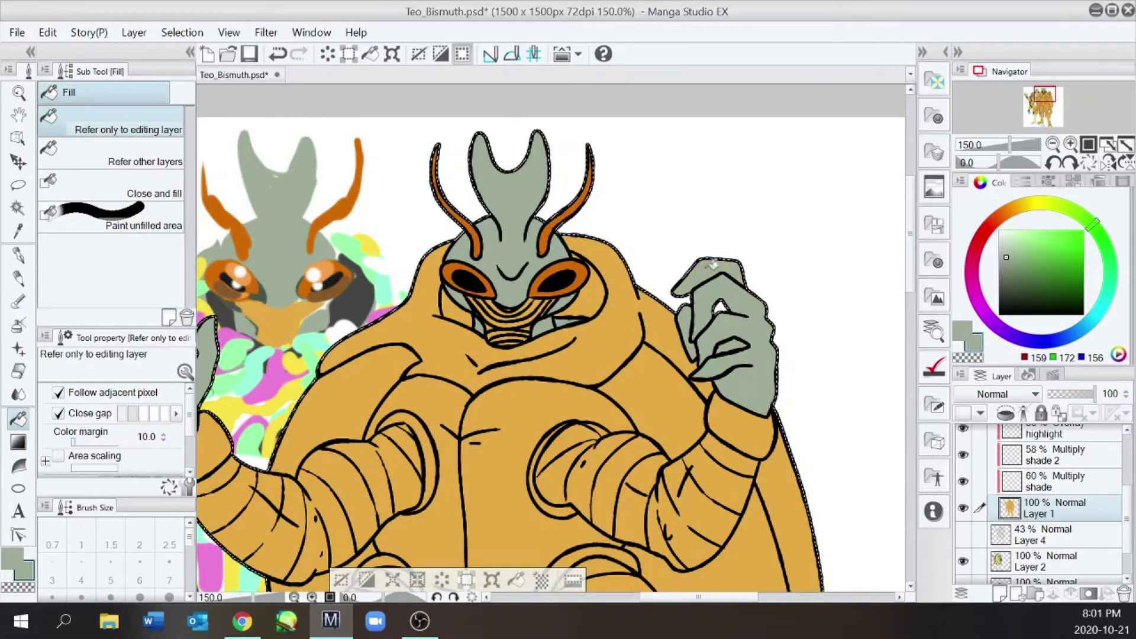
Step: Fill the lower left-hand fist with the grey-green base color
key("e")
scroll(751, 284, "down", 2)
left_click_drag(910, 324, 911, 372)
key("w")
scroll(524, 423, "up", 1)
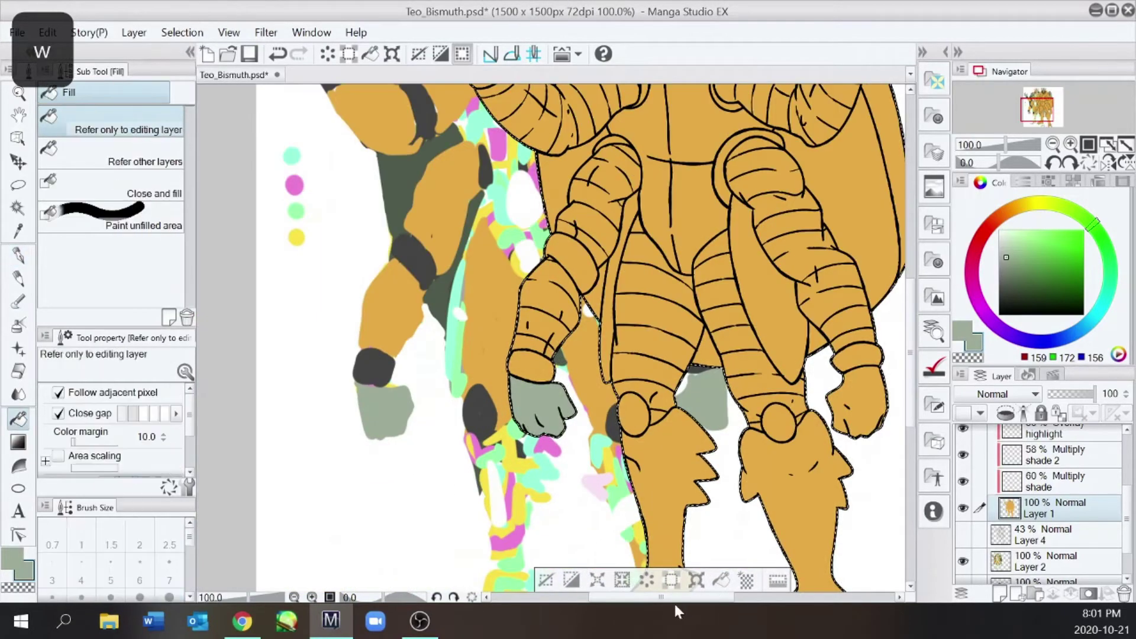
Step: Fill the lower right-hand fist and the foot claws with the grey-green base color on Layer 1
left_click_drag(676, 598, 698, 598)
key("e")
scroll(702, 562, "down", 1)
key("w")
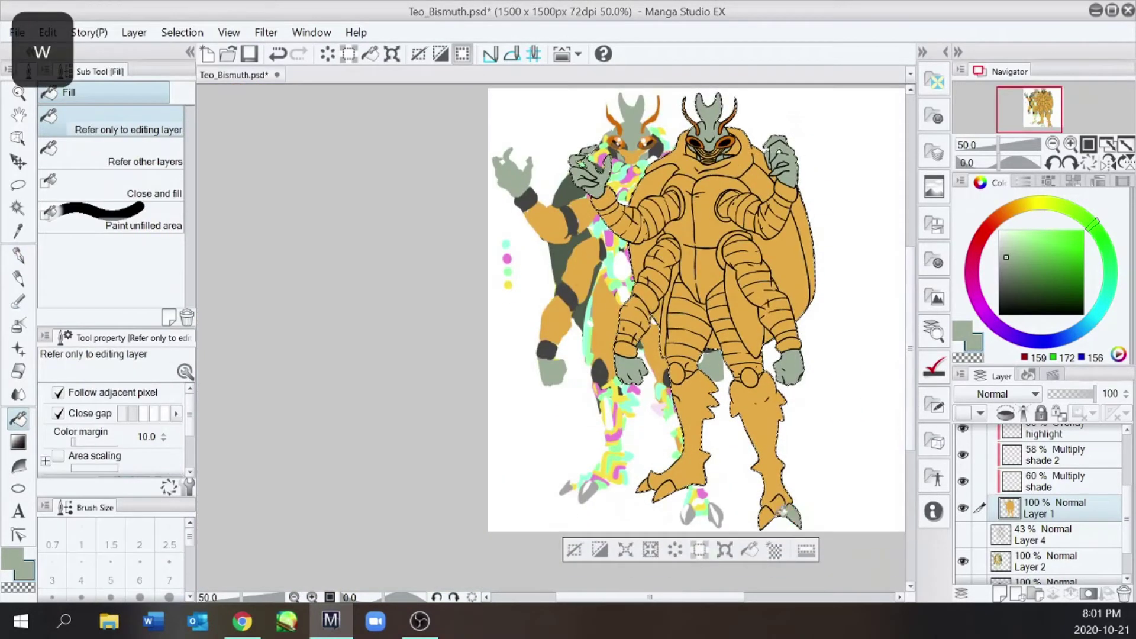
left_click_drag(912, 406, 912, 350)
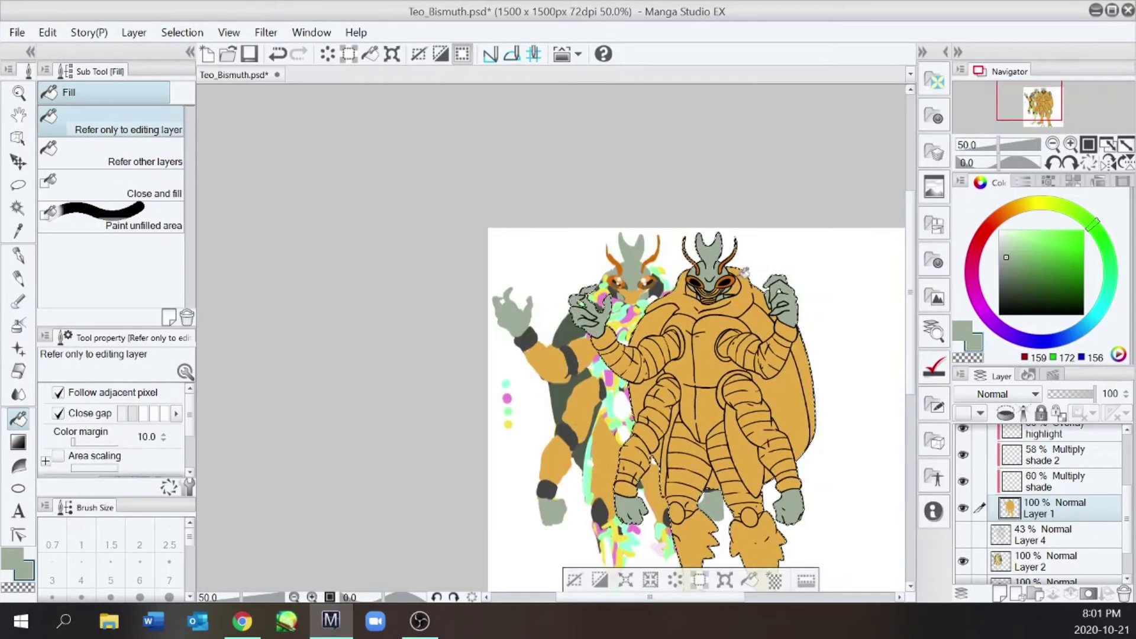
Step: Pick dark grey (70, 70, 70) and color the inner right wing and the recesses beside the face
right_click(662, 285)
scroll(736, 284, "up", 4)
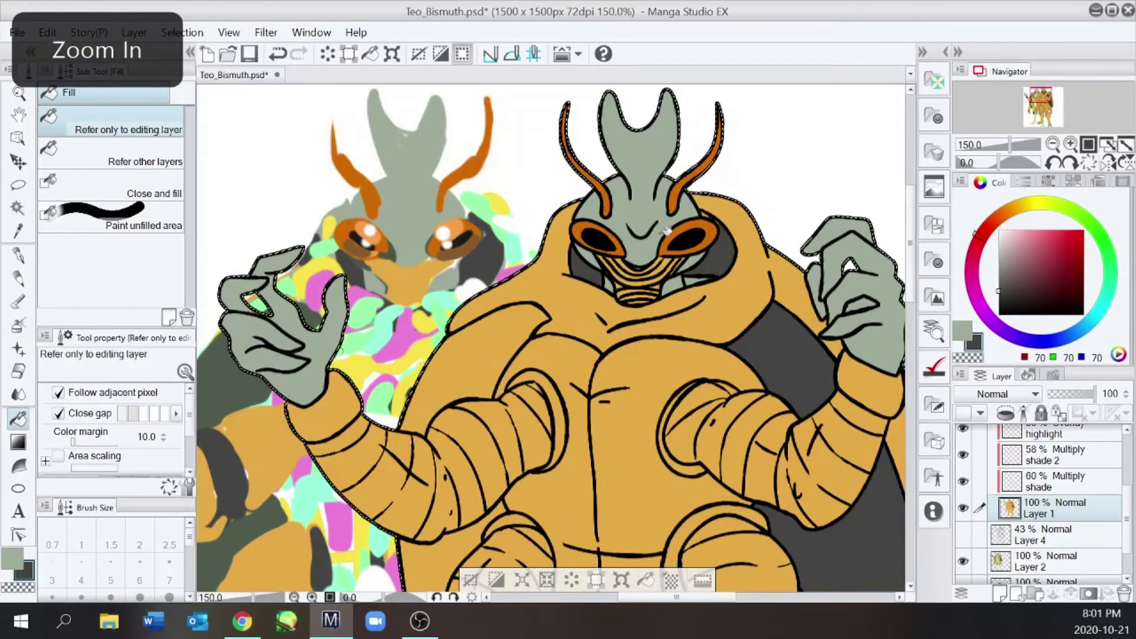
key("e")
scroll(627, 302, "down", 1)
scroll(636, 307, "up", 3)
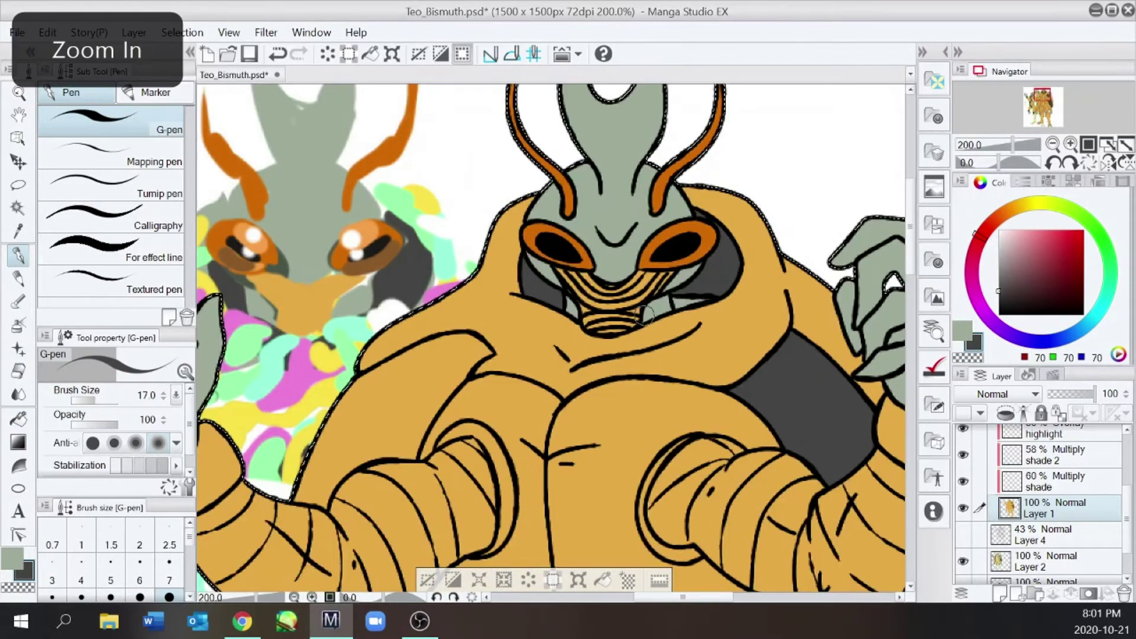
right_click(521, 302)
left_click_drag(503, 290, 526, 291)
Step: Fill the inner left wing and the wing area behind the legs with the same dark grey
scroll(663, 269, "down", 3)
left_click(713, 268, "alt")
key("g")
scroll(469, 330, "down", 3)
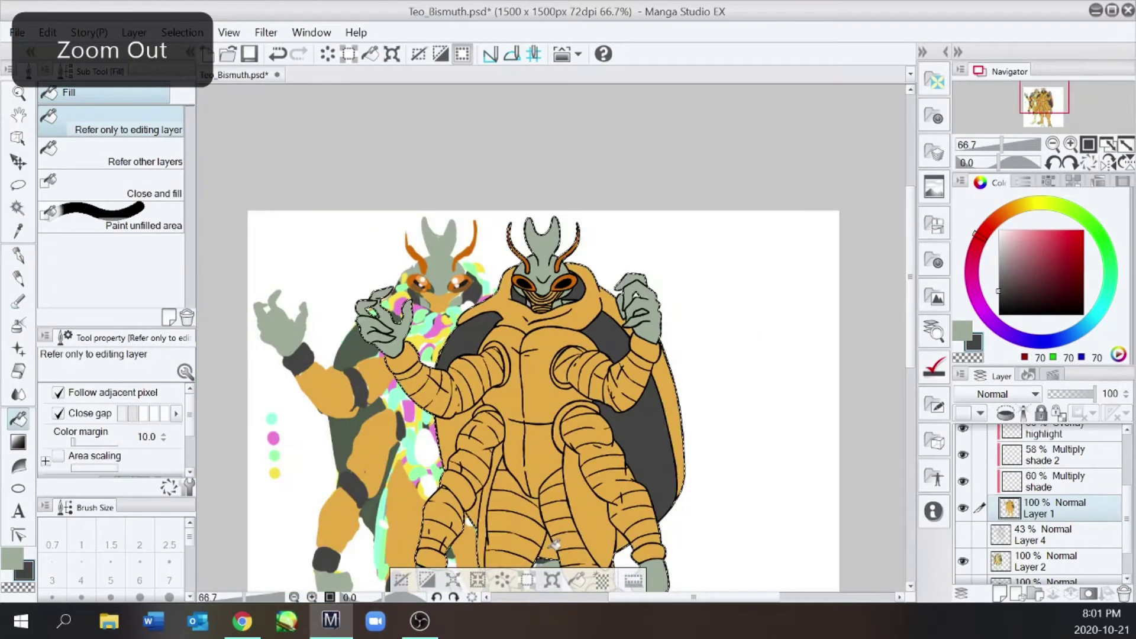
scroll(589, 331, "up", 3)
scroll(588, 331, "down", 2)
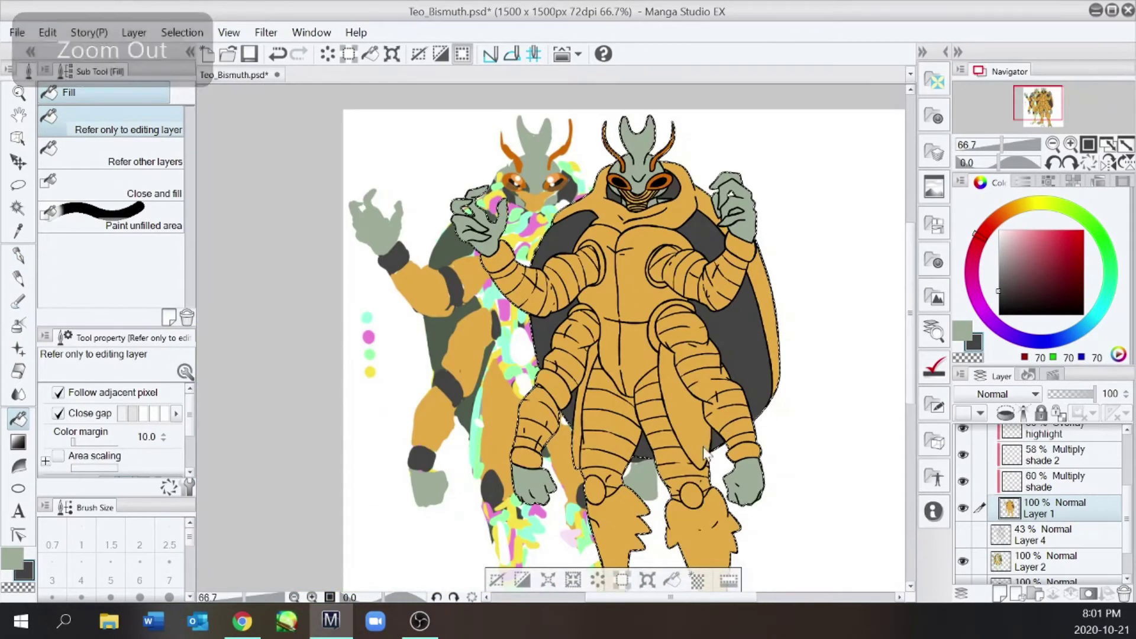
Step: Color the lower left arm's elbow band and both lower wrist bands dark grey
key("e")
scroll(589, 331, "up", 2)
scroll(588, 331, "down", 3)
key("g")
scroll(763, 389, "up", 1)
scroll(771, 389, "up", 1)
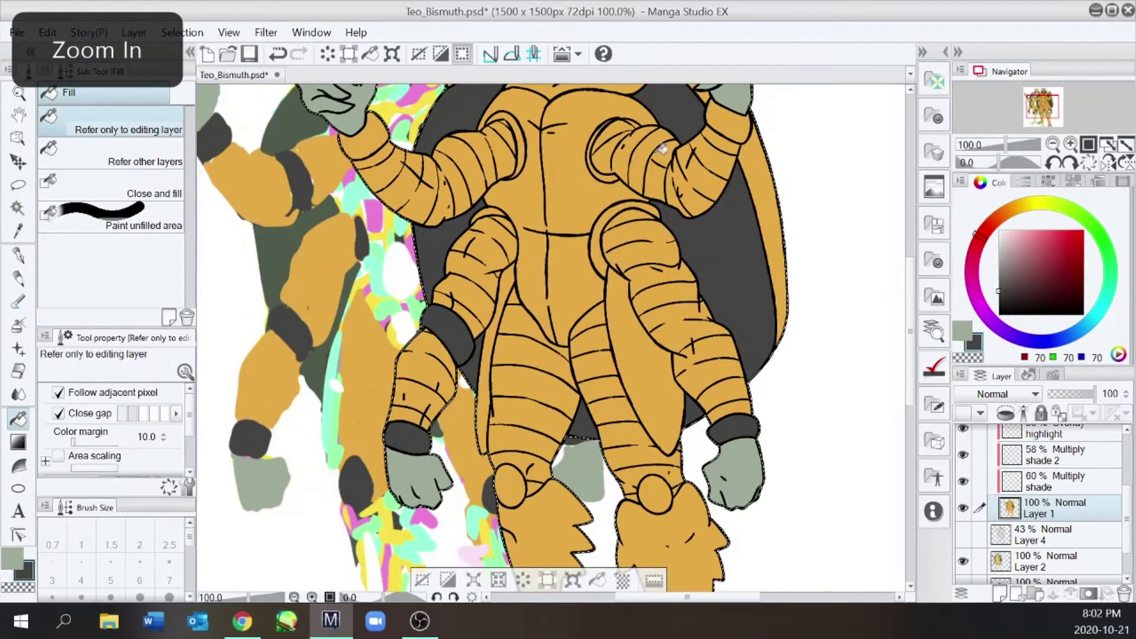
Step: Color the raised arms' wrist bands and the shoulder socket rings around all four arms dark grey
scroll(684, 241, "down", 2)
left_click_drag(911, 285, 911, 258)
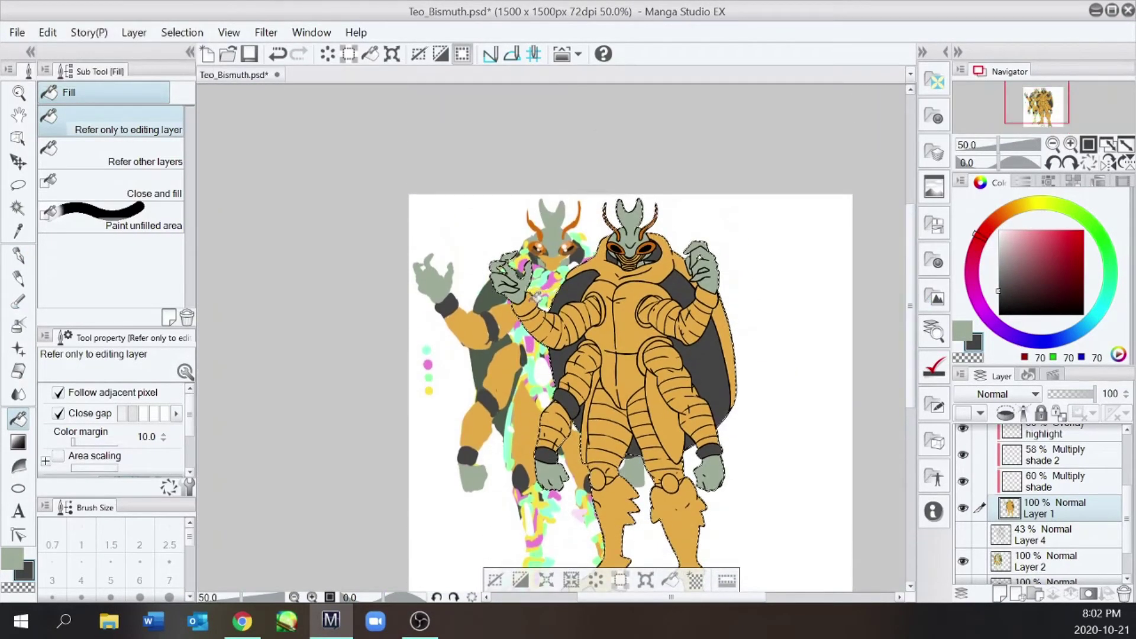
scroll(731, 266, "down", 1)
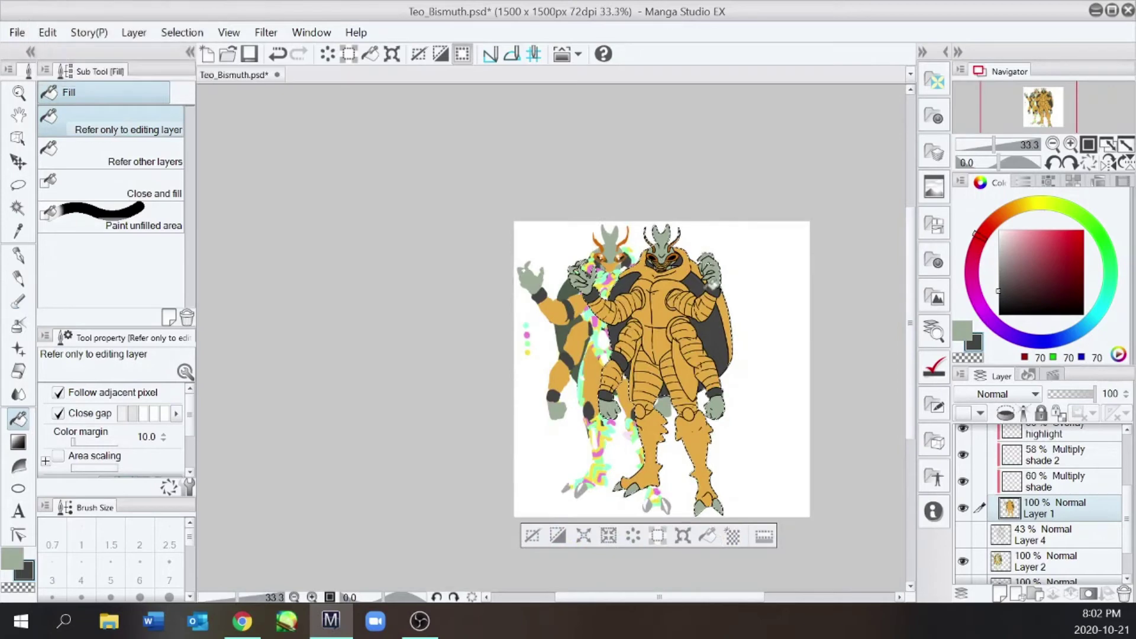
scroll(642, 287, "up", 5)
key("e")
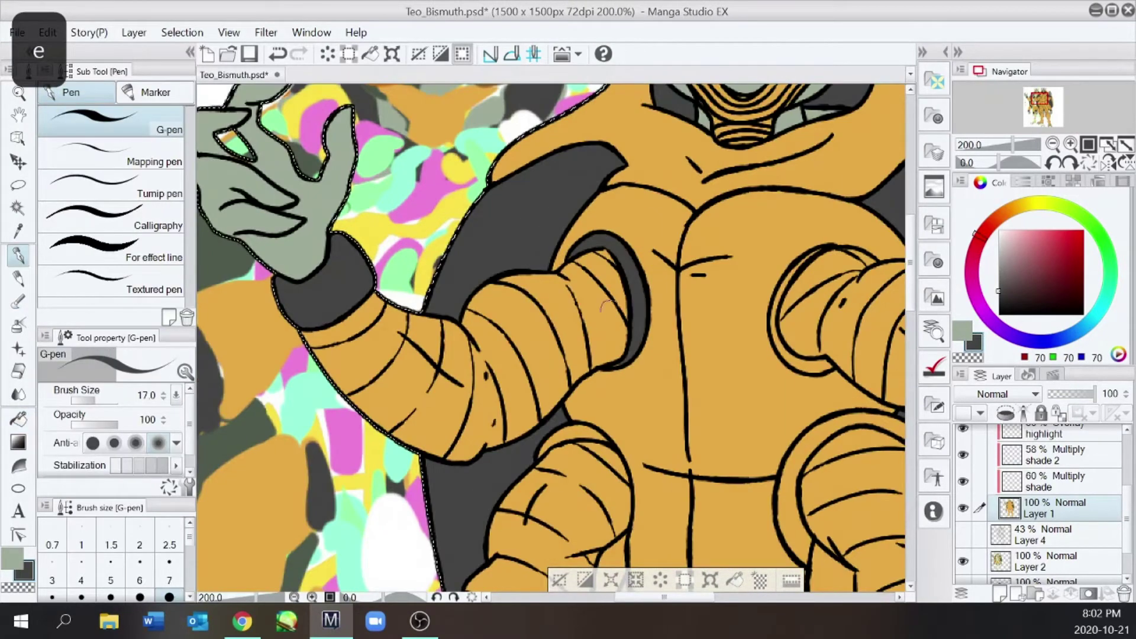
key("w")
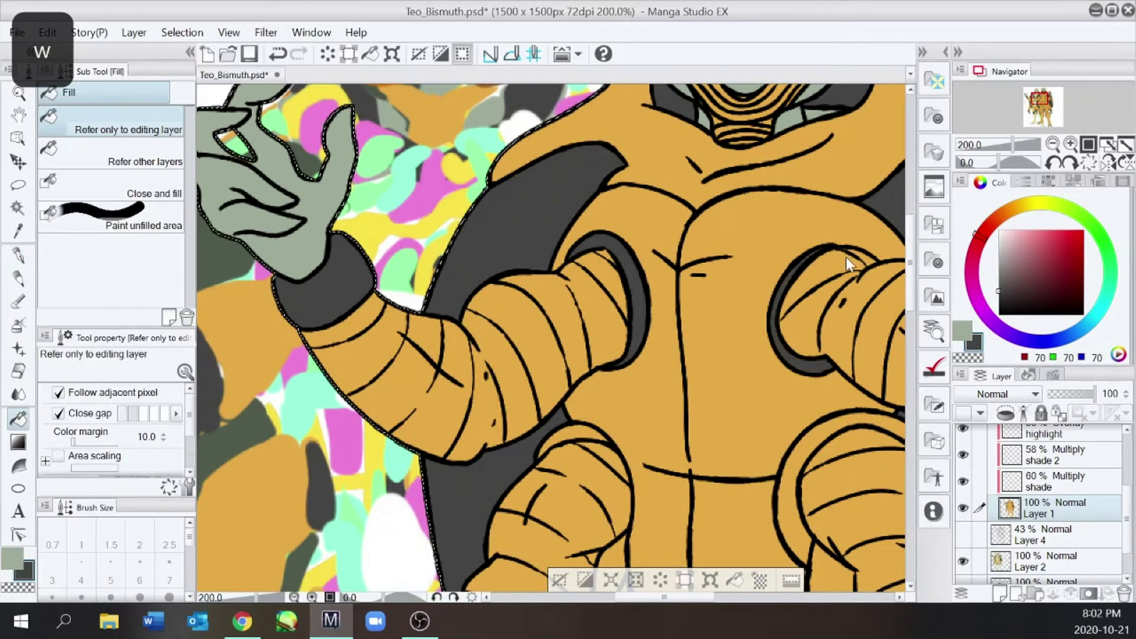
scroll(852, 251, "down", 3)
scroll(599, 402, "up", 3)
key("e")
Step: Recolor all the inner wing areas with the sketch's dark green (79, 90, 78)
key("w")
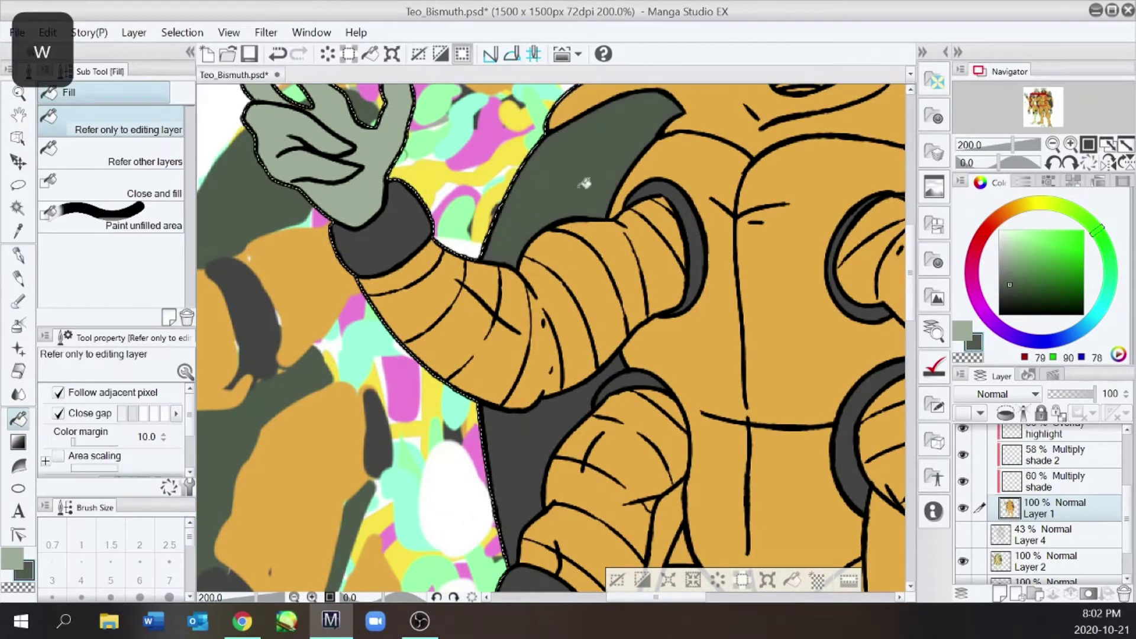
scroll(680, 416, "down", 3)
scroll(681, 416, "up", 1)
key("e")
key("w")
left_click(720, 598)
left_click(652, 480)
scroll(713, 255, "down", 1)
scroll(717, 209, "down", 1)
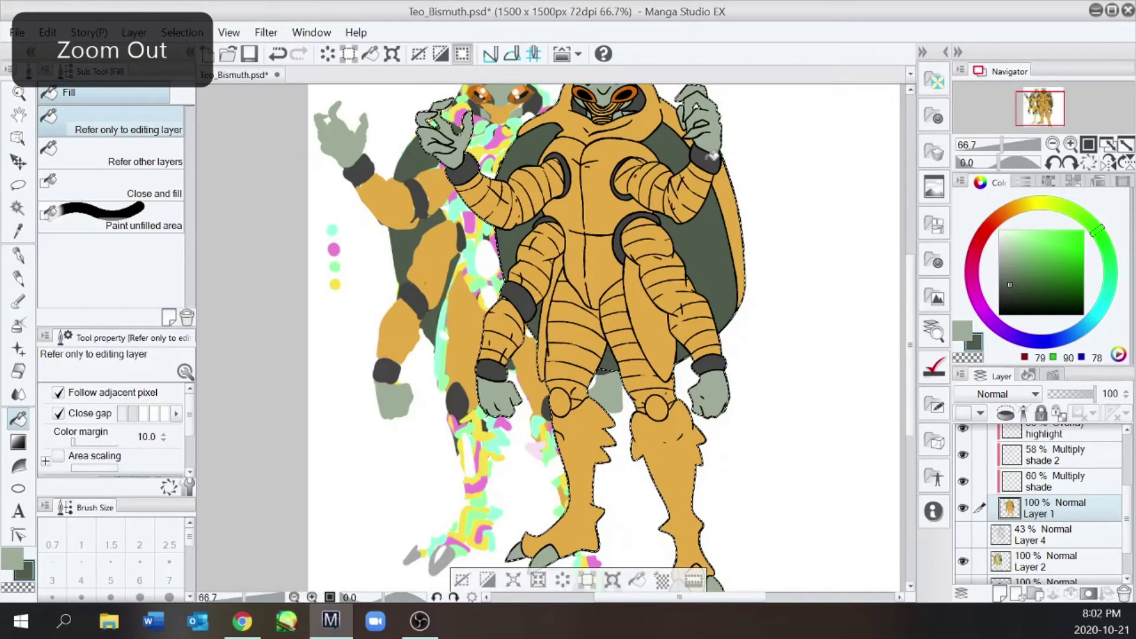
Step: Fill the flaps hanging beside the thighs with dark grey (70, 70, 70)
scroll(650, 255, "up", 1)
scroll(651, 255, "down", 1)
scroll(596, 296, "up", 1)
scroll(597, 295, "down", 2)
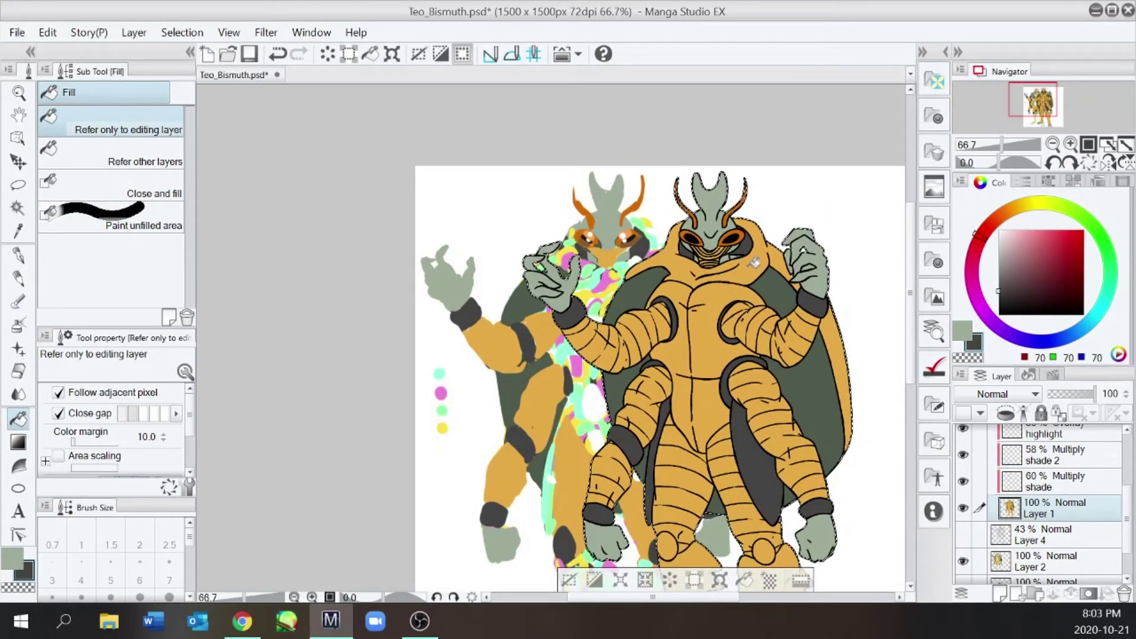
scroll(758, 261, "down", 1)
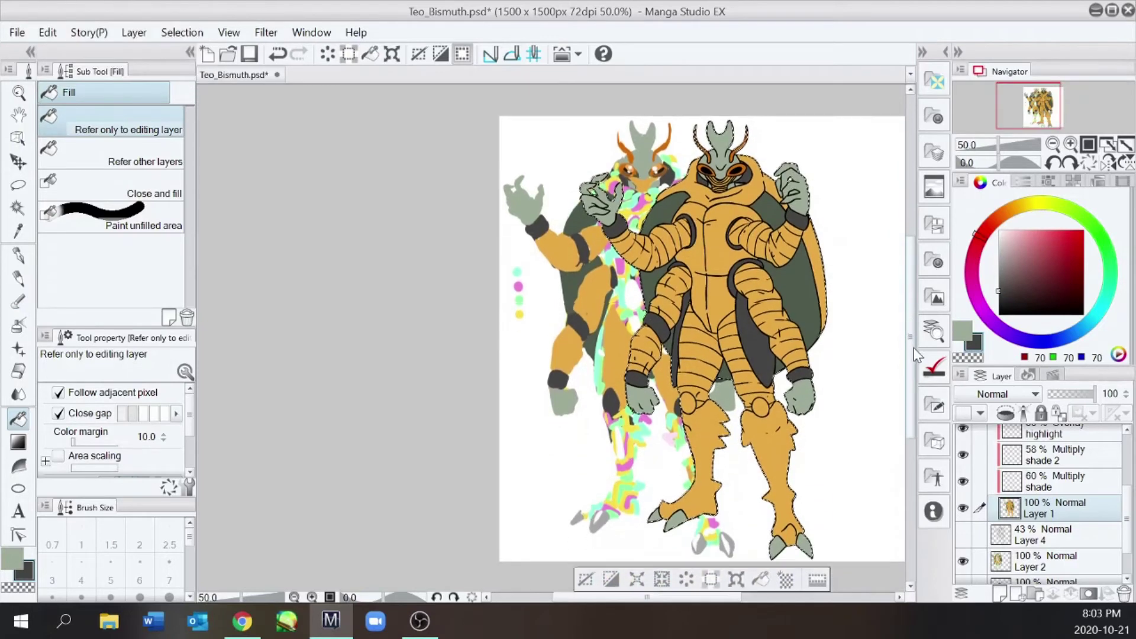
Step: Fill both kneecaps with dark grey and save the file
left_click(688, 376)
left_click(761, 379)
left_click_drag(910, 334, 910, 297)
scroll(911, 268, "down", 1)
key("ctrl+s")
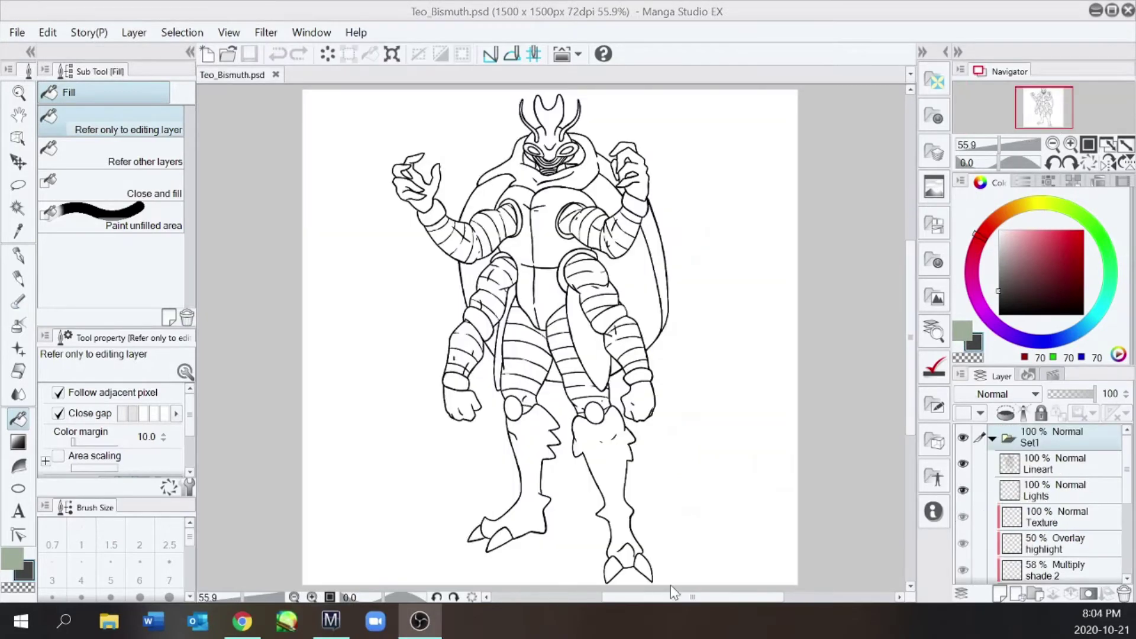
Step: Make the hidden Layer 1 base colors visible and select Layer 1 for filling
scroll(1042, 503, "down", 2)
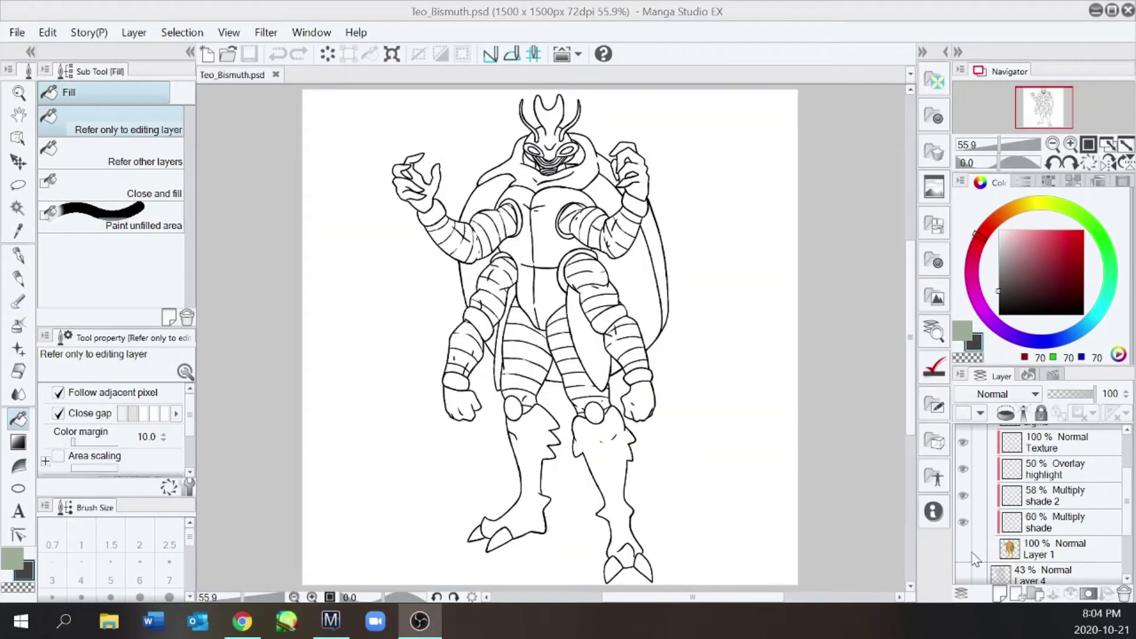
left_click(963, 545)
scroll(1124, 459, "up", 3)
left_click(1120, 454)
left_click_drag(1127, 460, 1127, 495)
left_click(1020, 537)
key("w")
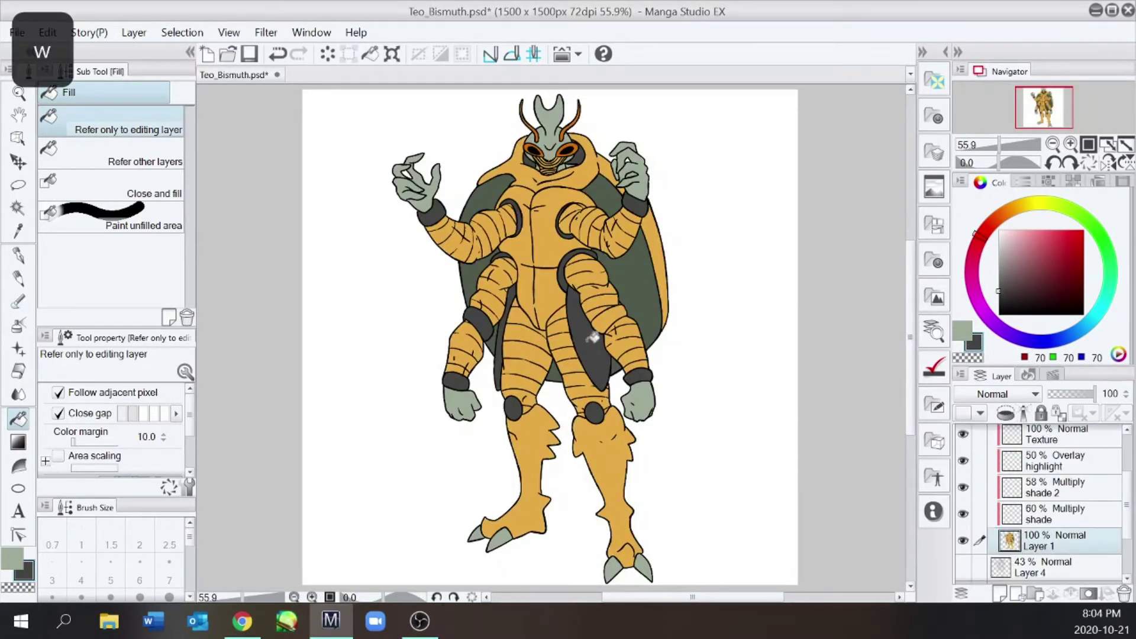
Step: Fill the lower right arm's elbow band with dark grey and show the color sketch on Layer 2
left_click(606, 323)
scroll(621, 313, "up", 4)
scroll(636, 298, "down", 3)
scroll(1041, 503, "down", 2)
left_click(963, 522)
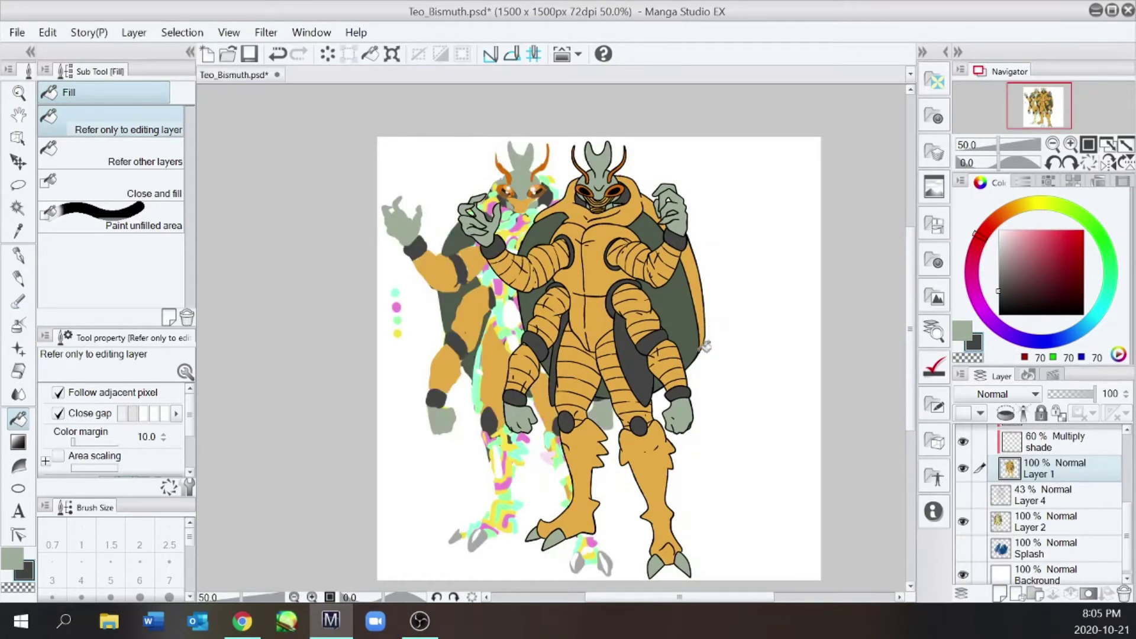
Step: Select the torso sections from the Lineart layer with the wand and return to Layer 1
key("w")
scroll(1053, 466, "up", 3)
left_click(1052, 465)
left_click(618, 232)
left_click(528, 372)
left_click(497, 163)
left_click_drag(1126, 493, 1126, 525)
left_click(1032, 545)
Step: Pick the sketch's yellow (253, 220, 70) and fill the selected torso with it
left_click(509, 465, "alt")
key("w")
left_click(604, 272)
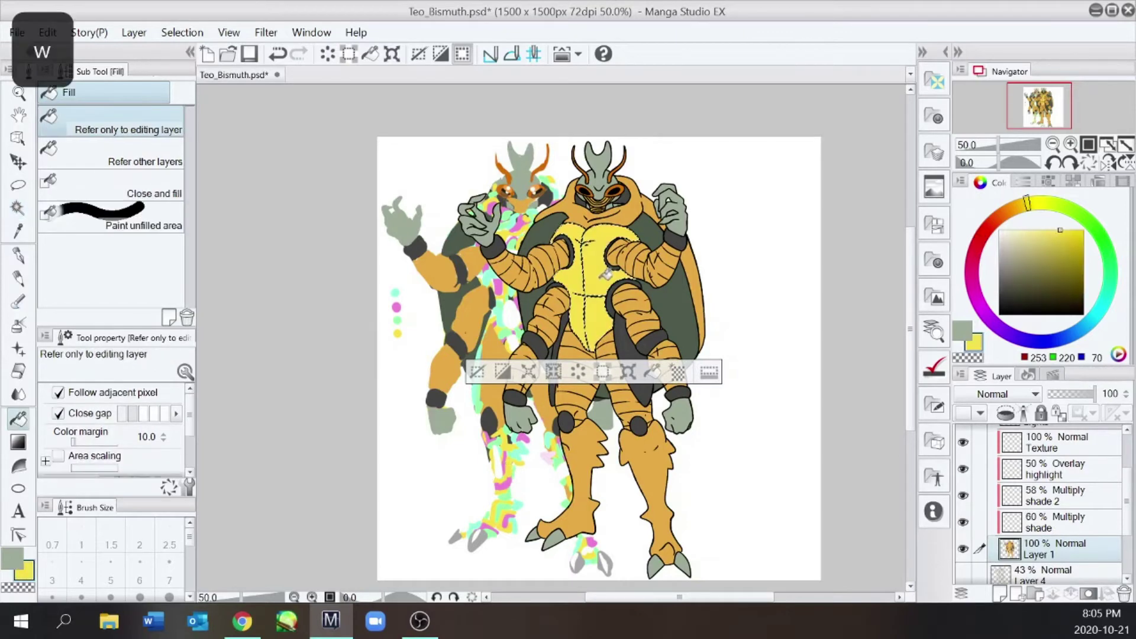
Step: Pick the sketch's pink (247, 144, 219) and ready the G-pen at size 17 for the torso
left_click(512, 478, "alt")
key("ctrl+plus")
key("p")
key("ctrl+plus")
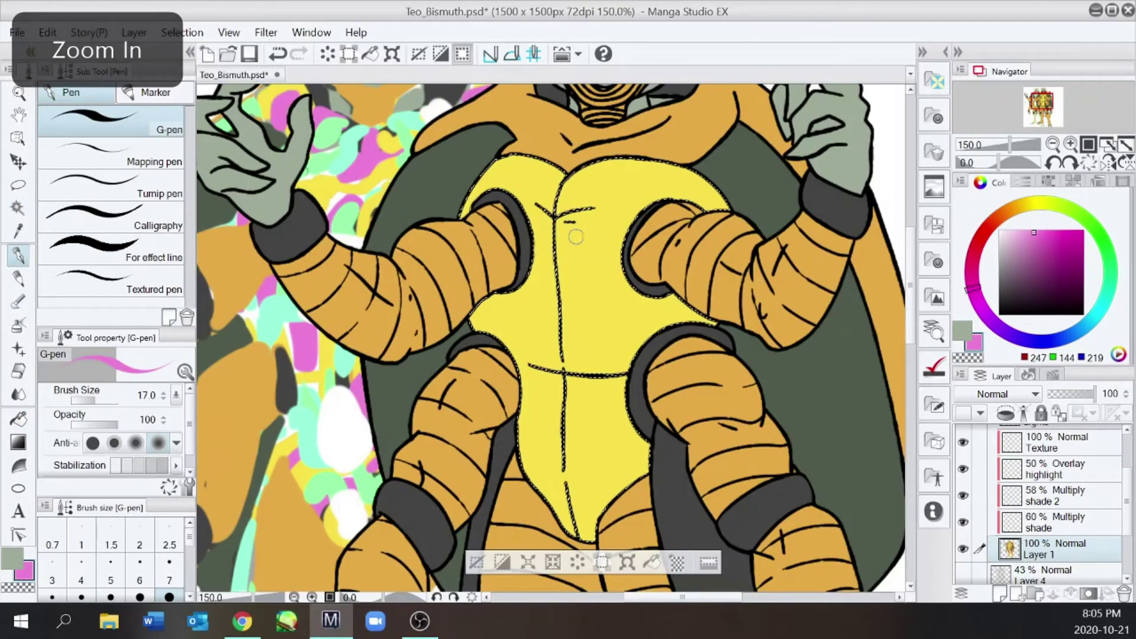
key("ctrl+minus")
key("u")
left_click(158, 251)
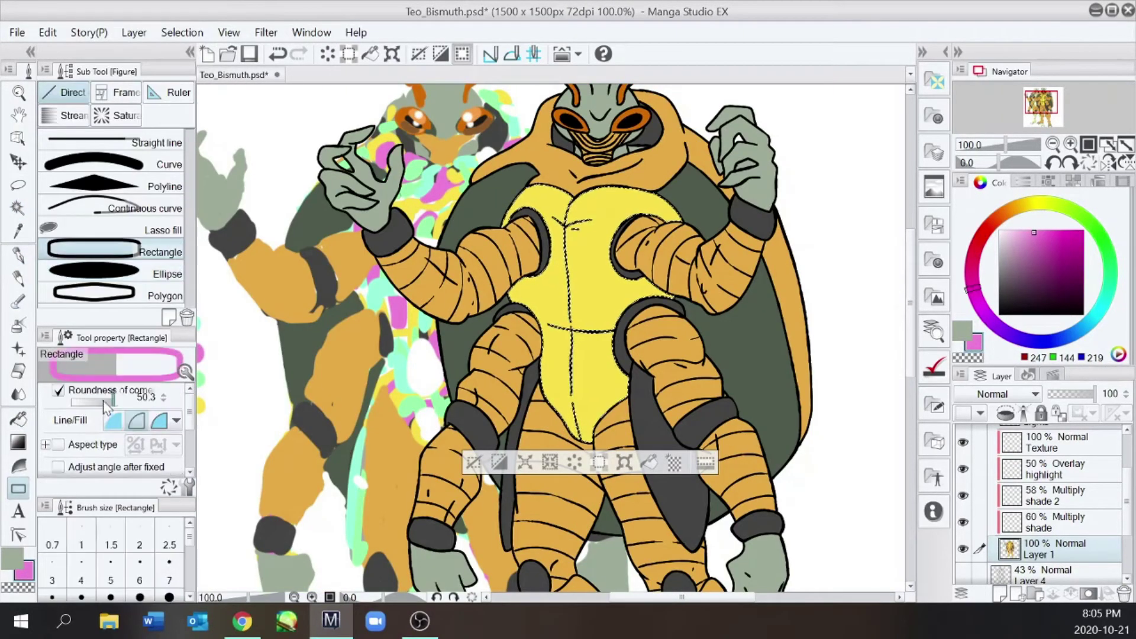
key("ctrl+z")
key("p")
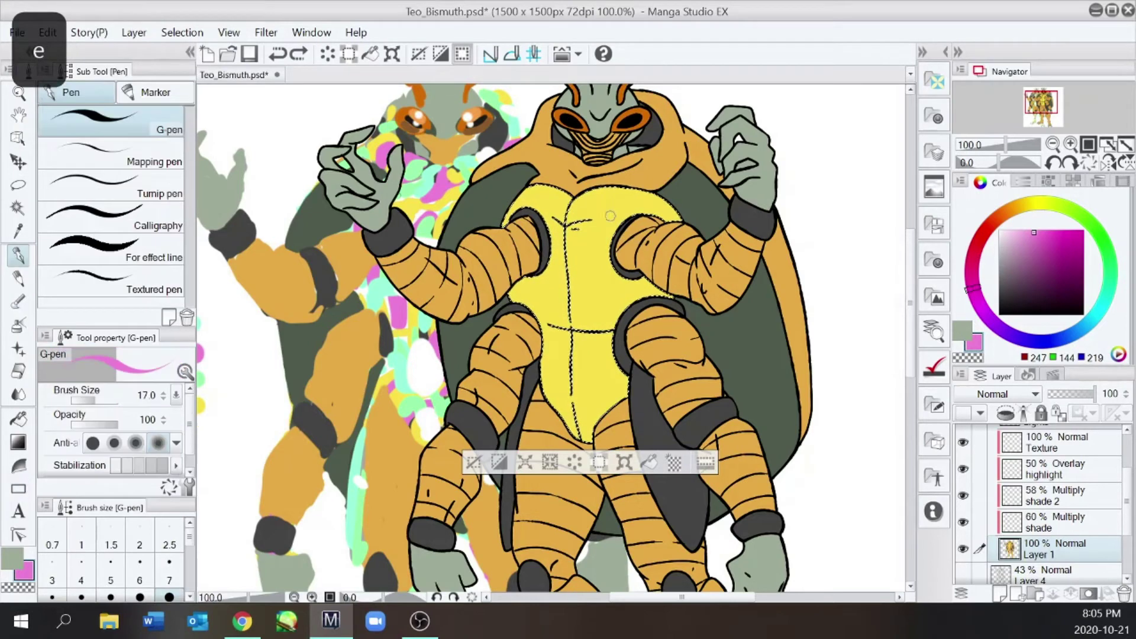
Step: Paint a pink maze-like pattern of angular spirals and bars across the yellow torso with the G-pen
key("ctrl+plus")
left_click_drag(618, 168, 592, 240)
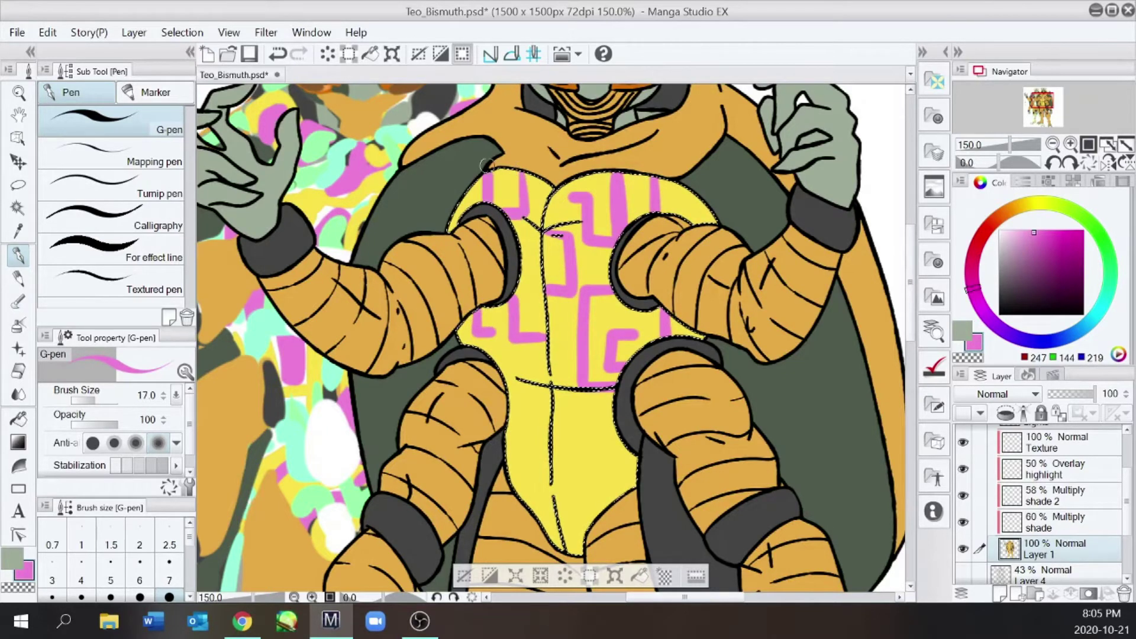
key("ctrl+plus")
left_click_drag(646, 393, 627, 415)
left_click_drag(527, 368, 548, 427)
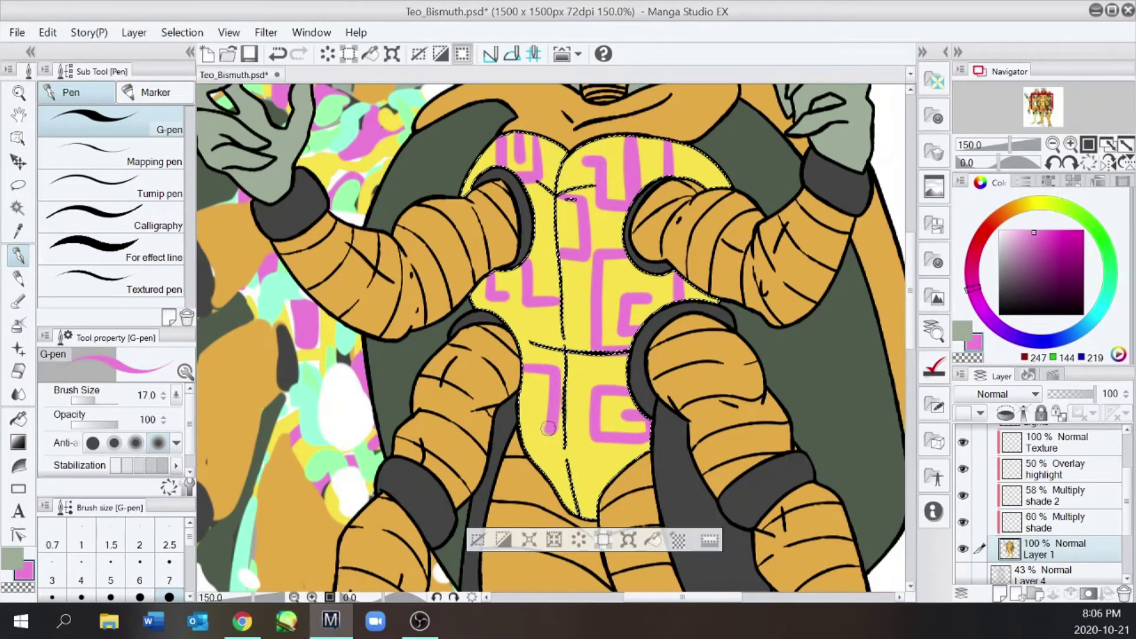
key("ctrl+minus")
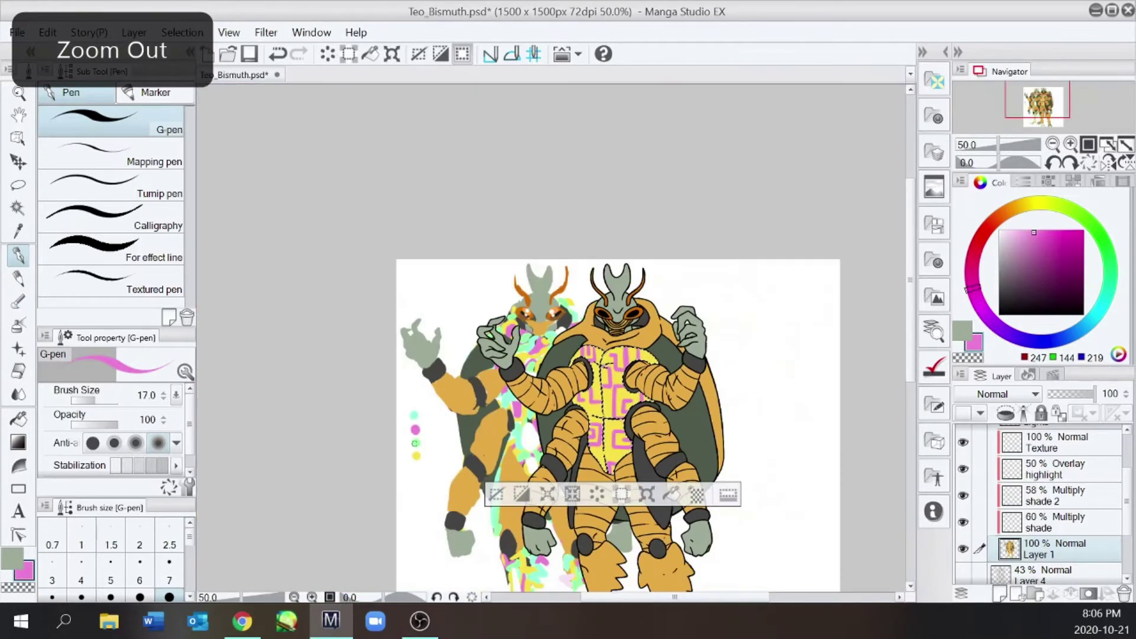
Step: Pick mint green (144, 247, 170), fill inside the central pink spiral and paint stripes on the upper right chest
left_click(416, 443, "alt")
key("ctrl+plus")
left_click_drag(607, 404, 607, 412)
key("w")
left_click(592, 394)
key("e")
mouse_move(652, 260)
left_mouse_down()
mouse_move(655, 290)
mouse_move(680, 295)
left_mouse_up()
Step: Paint mint green patches at the chest's center and down the left side of the torso
left_click(643, 271, "alt")
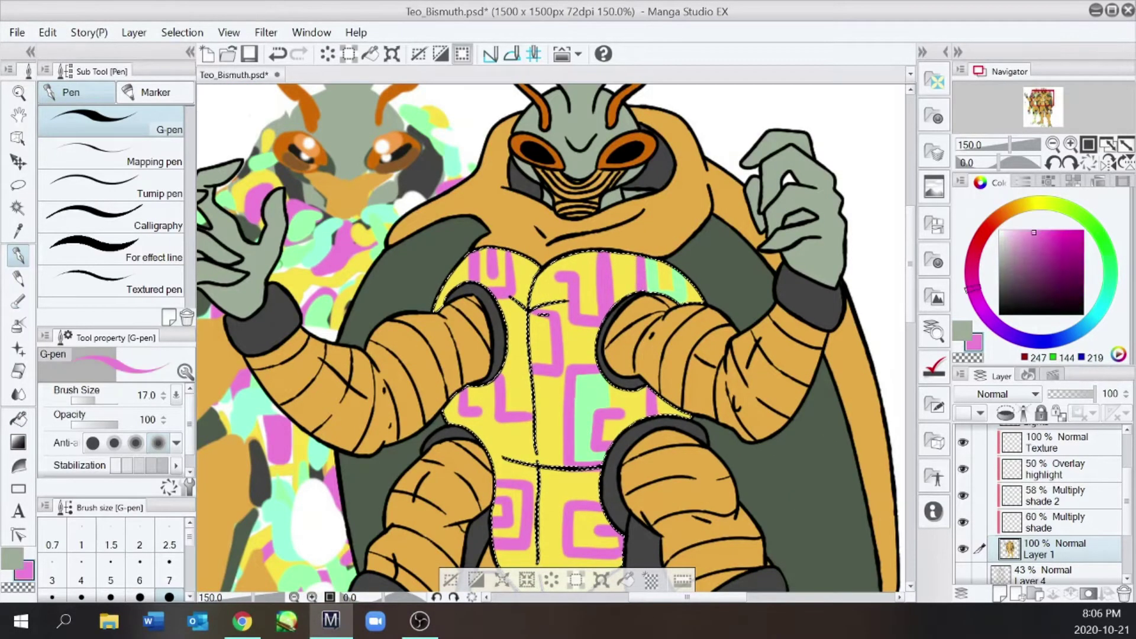
left_click(656, 281, "alt")
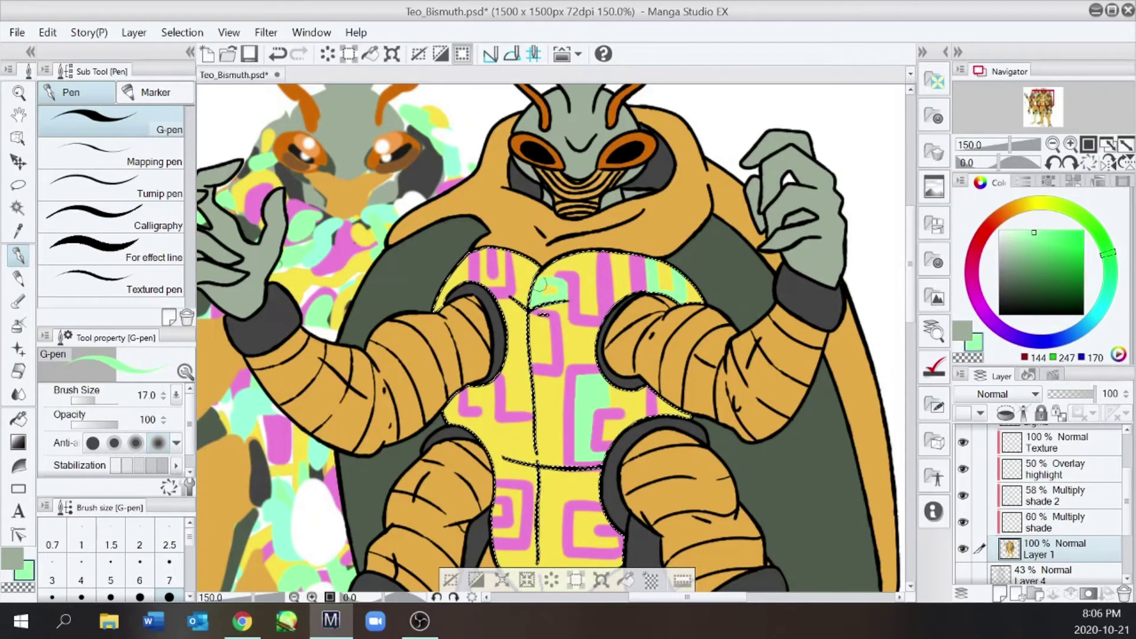
scroll(607, 270, "down", 1)
scroll(591, 331, "up", 2)
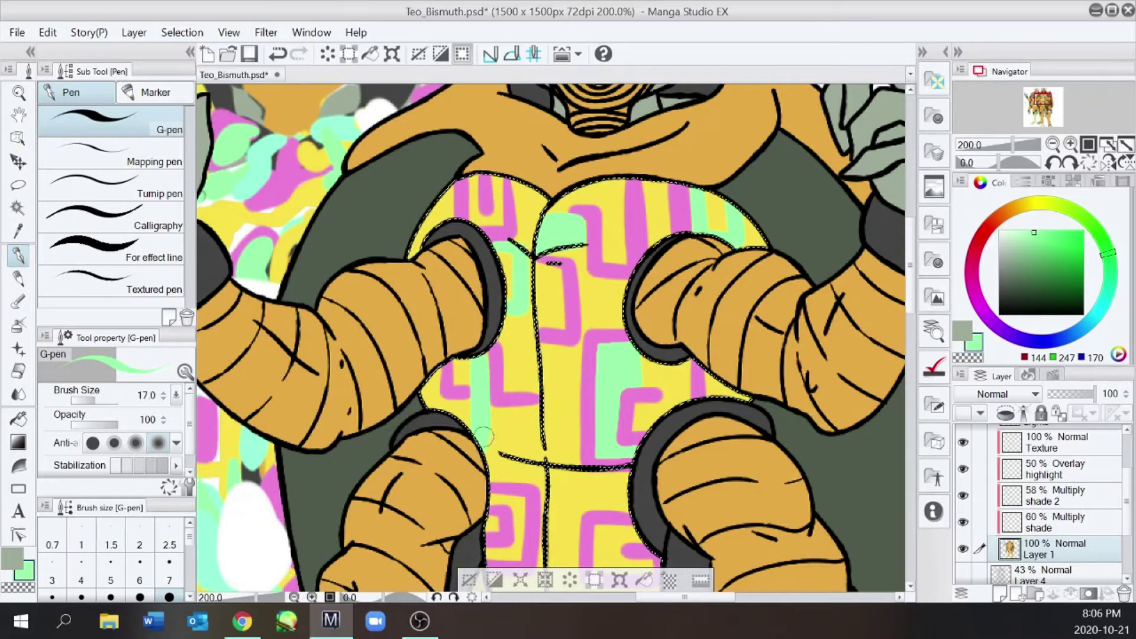
key("ctrl+minus")
key("ctrl+plus")
Step: Add a mint green bar to the lower belly and fill the inside of its left pink spiral
left_click(543, 410, "alt")
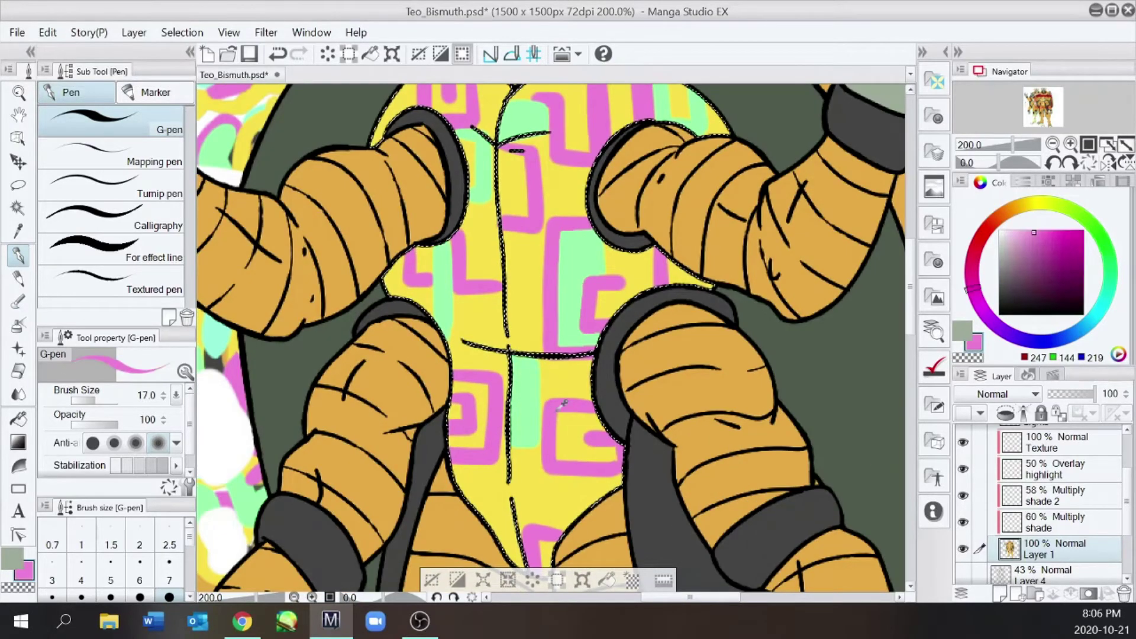
key("ctrl+minus")
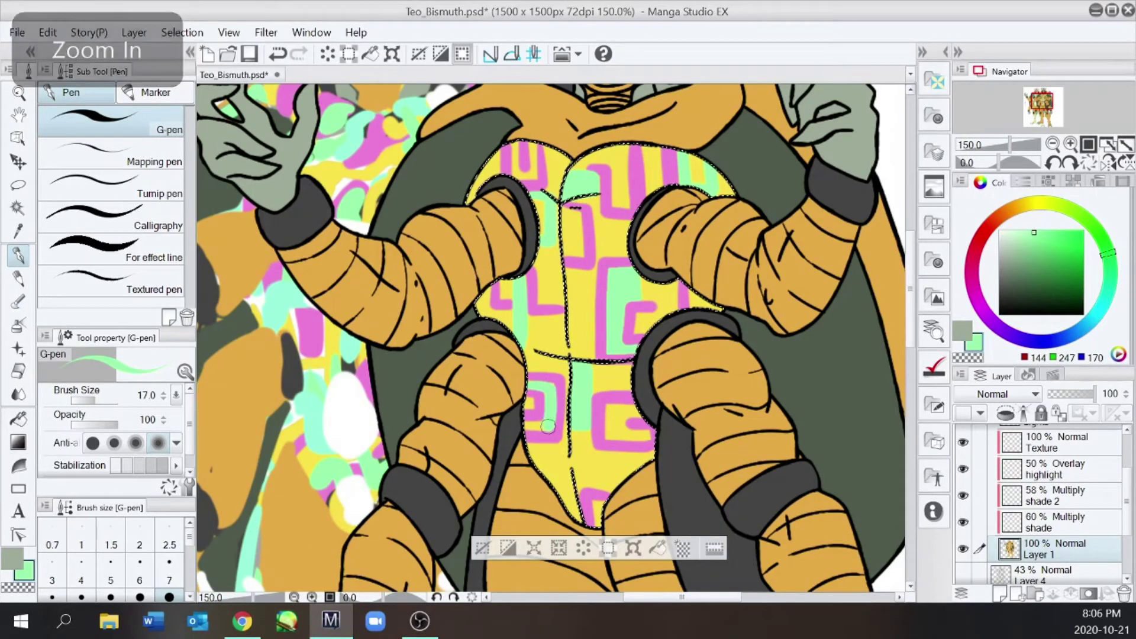
key("ctrl+minus")
key("ctrl+plus")
left_click(530, 412, "alt")
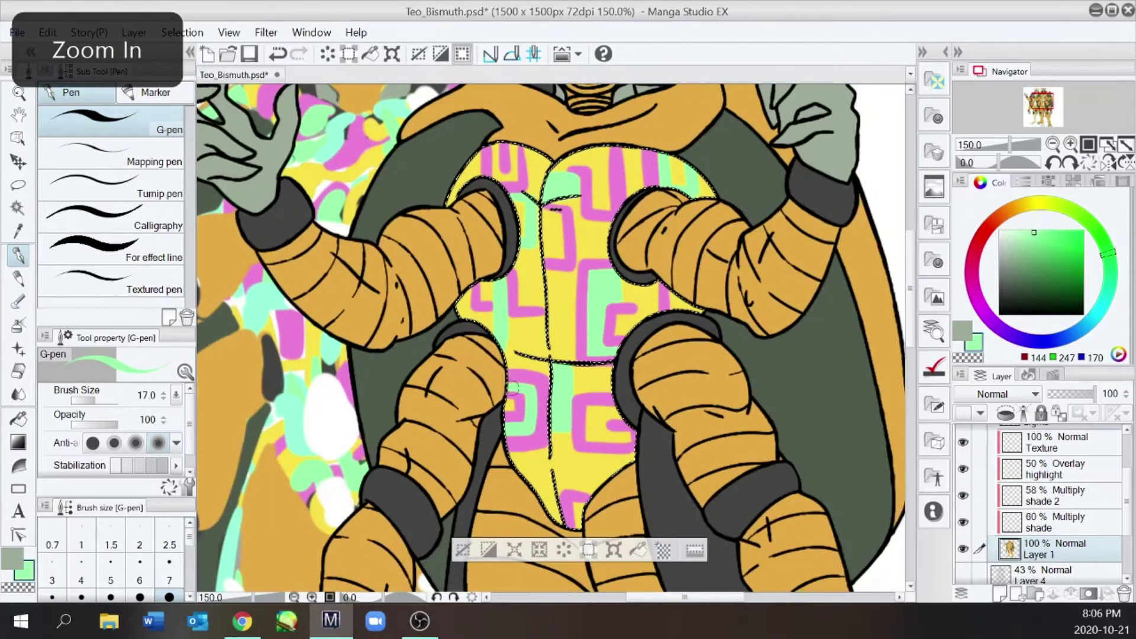
Step: Touch up the two lower belly spirals with colors sampled from the torso pattern
mouse_move(527, 396)
left_mouse_down()
mouse_move(501, 390)
mouse_move(513, 421)
left_mouse_up()
left_click(514, 408, "alt")
key("ctrl+minus")
key("ctrl+plus")
left_click(561, 403, "alt")
left_click_drag(592, 417, 583, 406)
key("ctrl+minus")
key("ctrl+plus")
Step: Paint the outer edge of the upper left chest mint green and resample yellow (253, 220, 70) for touch-ups
key("ctrl+plus")
left_click(500, 308, "alt")
mouse_move(493, 299)
left_mouse_down()
mouse_move(490, 324)
mouse_move(506, 326)
left_mouse_up()
left_click(511, 308, "alt")
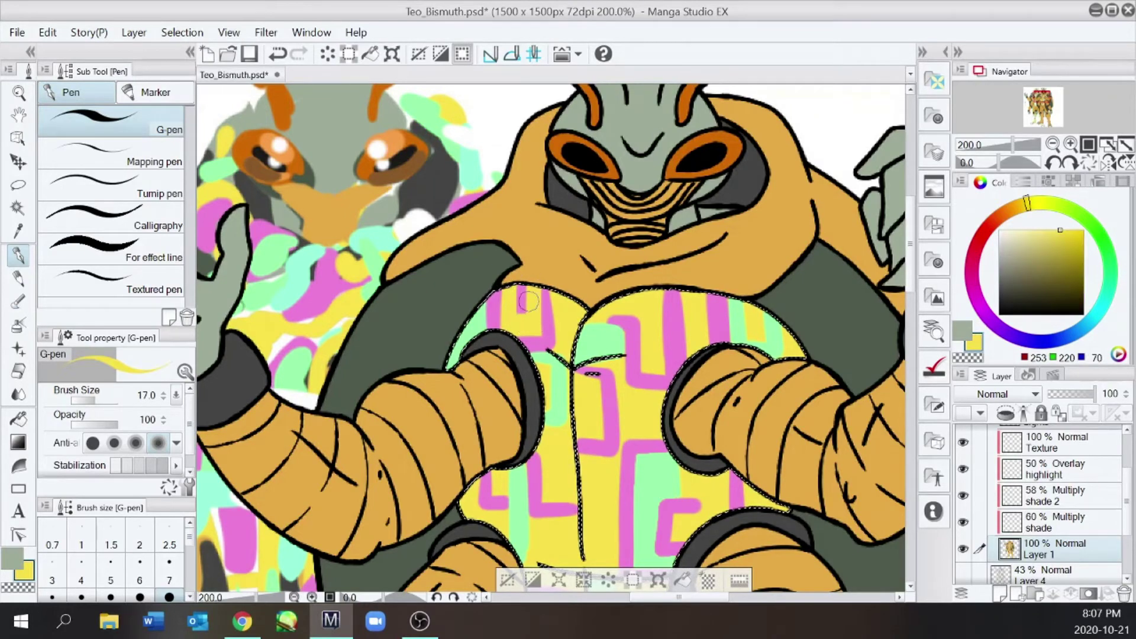
Step: Sample pink (247, 144, 219) and extend the pink pattern line at the center of the torso
key("ctrl+minus")
key("ctrl+minus")
key("ctrl+minus")
key("ctrl+plus")
key("ctrl+plus")
key("ctrl+plus")
left_click(585, 290, "alt")
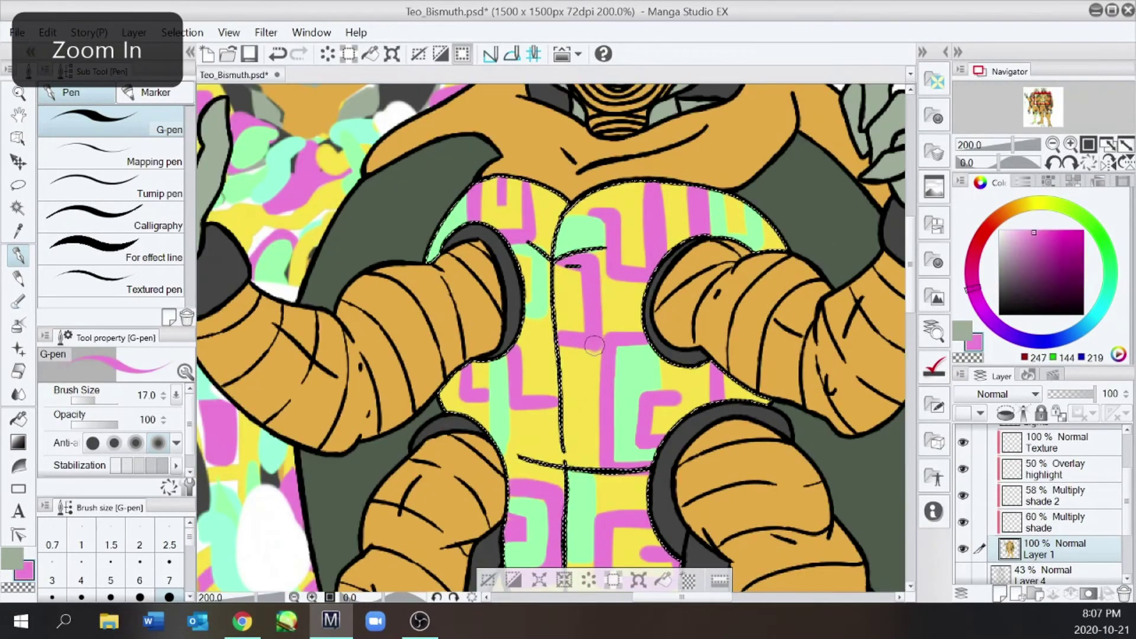
left_click_drag(594, 341, 582, 346)
Step: Sample mint green (144, 247, 170) and paint patches in the middle of the torso with brush size 25
scroll(550, 355, "down", 3)
left_click(209, 446, "alt")
scroll(467, 408, "up", 3)
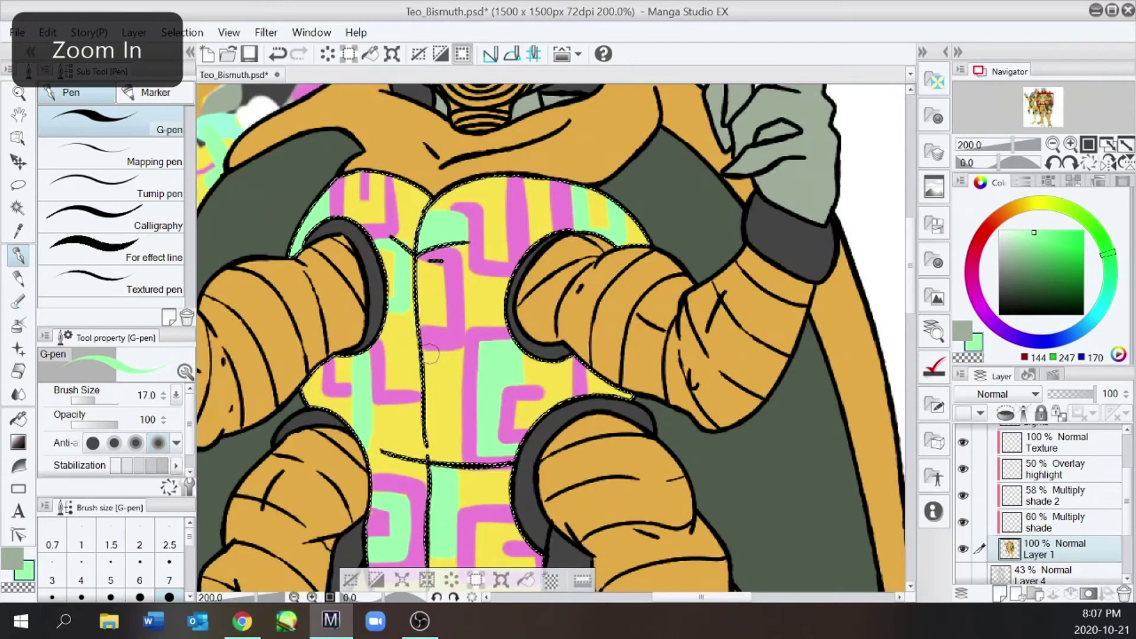
key("bracketright")
key("bracketright")
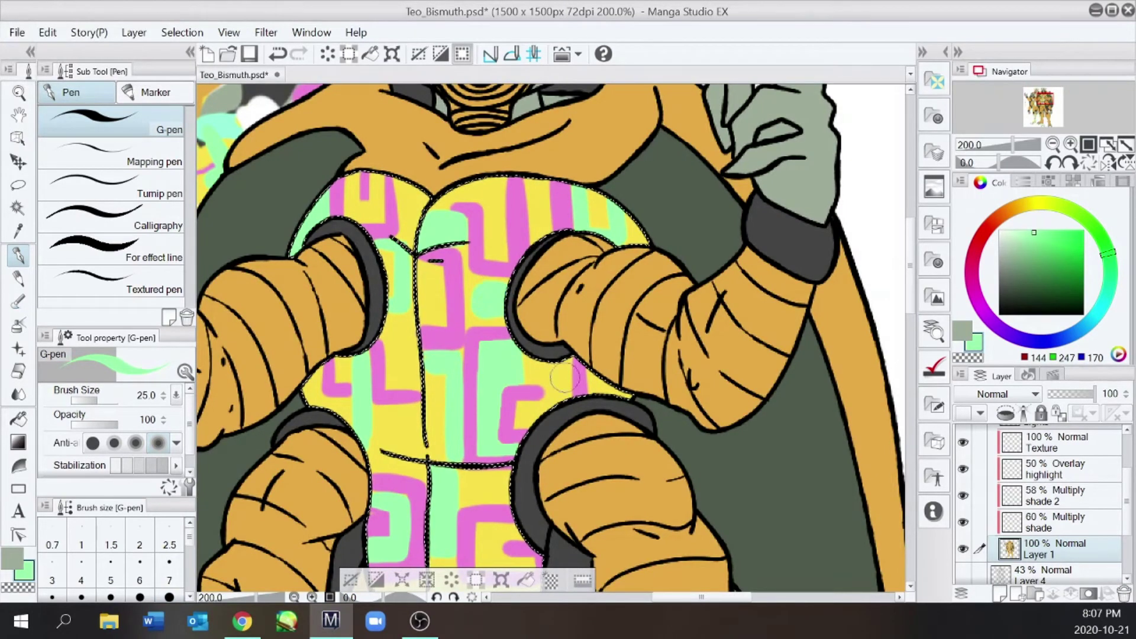
Step: Sample aqua (144, 247, 221) from the color sketch's swatches and paint patches across the chest and midsection with brush size 30
key("ctrl+minus")
key("ctrl+z")
key("ctrl+minus")
key("ctrl+minus")
key("ctrl+z")
left_click(254, 366, "alt")
key("ctrl+plus")
key("ctrl+plus")
key("ctrl+z")
key("bracketright")
left_click_drag(494, 338, 506, 382)
key("ctrl+z")
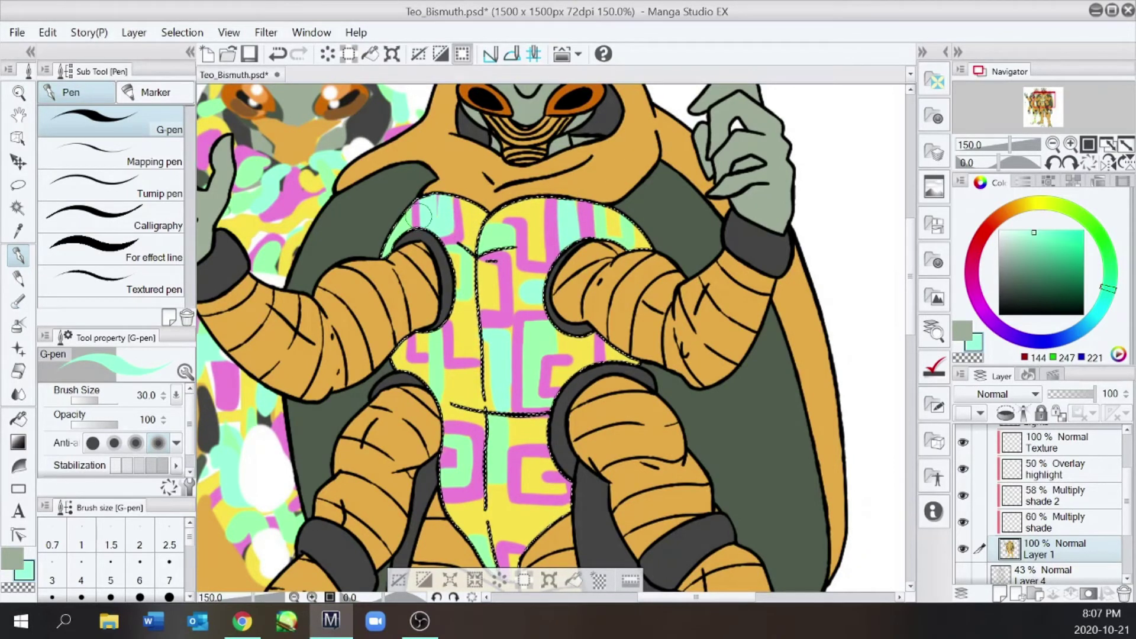
Step: Paint aqua patches on the left chest and lower left midsection, sampling yellow (253, 220, 70) for touch-ups
left_click(445, 214, "alt")
left_click(448, 221, "alt")
mouse_move(436, 339)
left_mouse_down()
mouse_move(437, 395)
mouse_move(452, 399)
left_mouse_up()
key("ctrl+z")
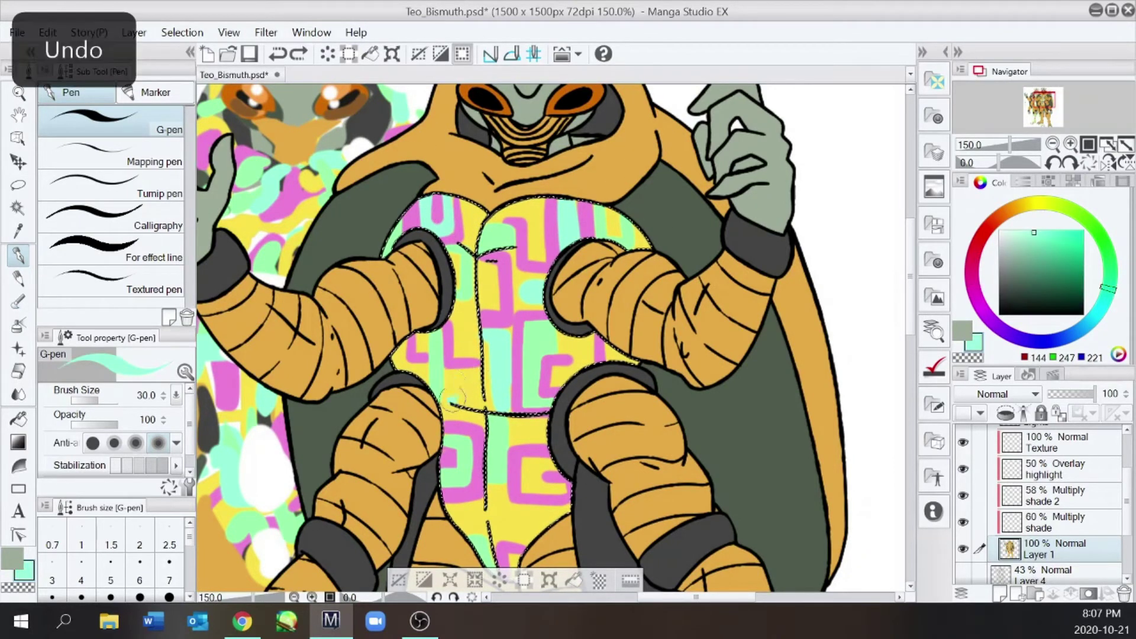
key("w")
left_click(454, 388)
key("e")
left_click(473, 395, "alt")
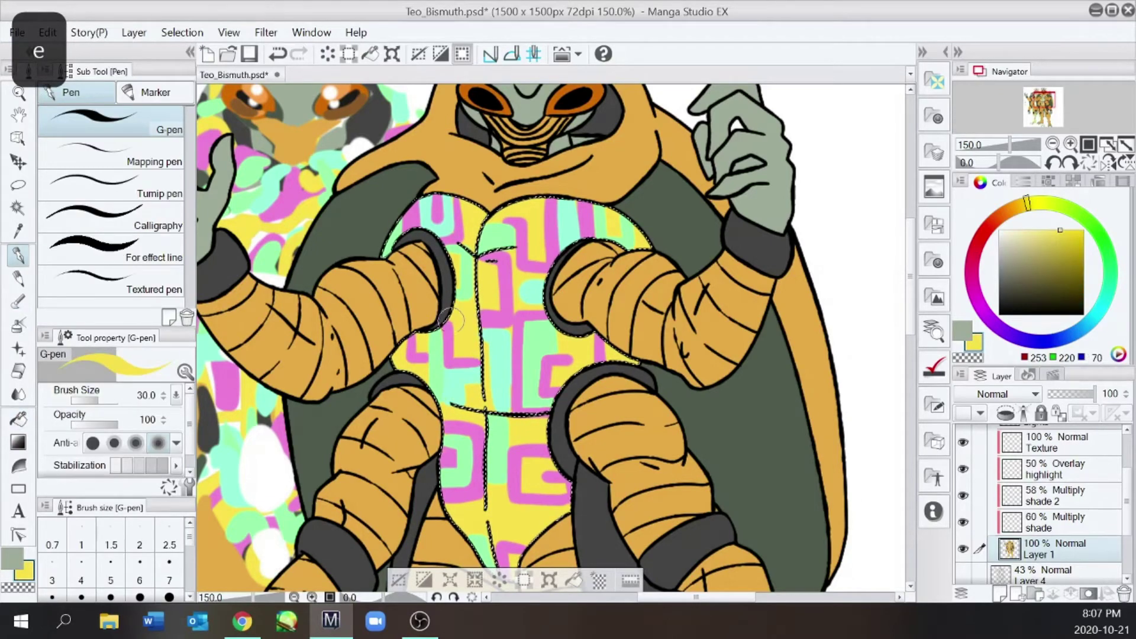
left_click(457, 359, "alt")
key("ctrl+z")
left_click(486, 357, "alt")
Step: Paint aqua patches on both sides of the lower belly and resample pink (247, 144, 219) for touch-ups
key("ctrl+minus")
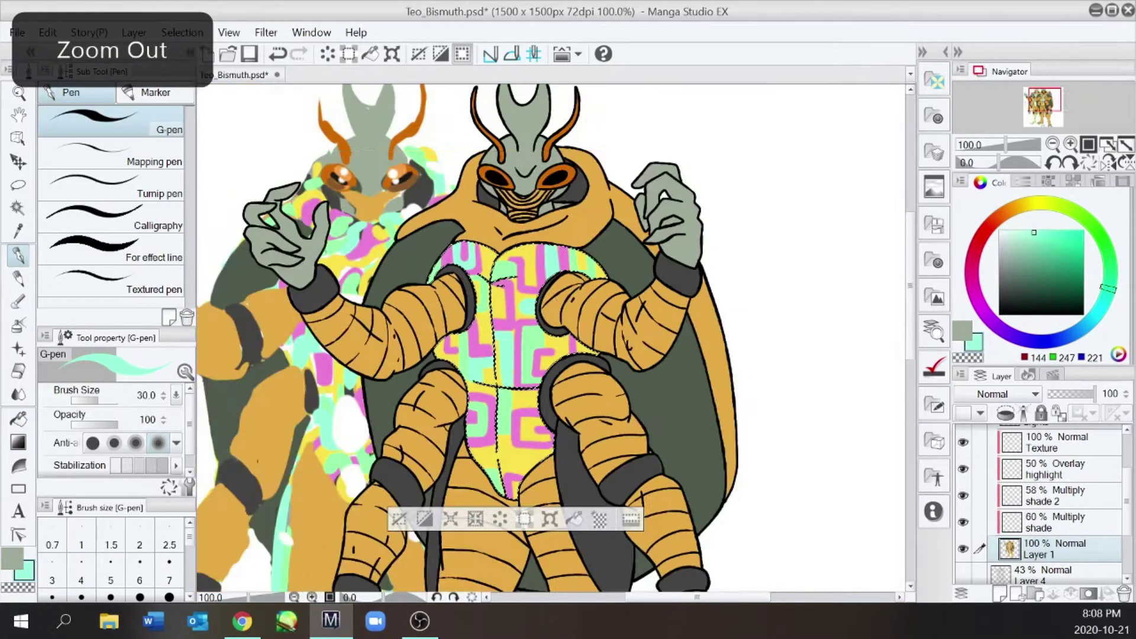
key("ctrl+plus")
key("ctrl+minus")
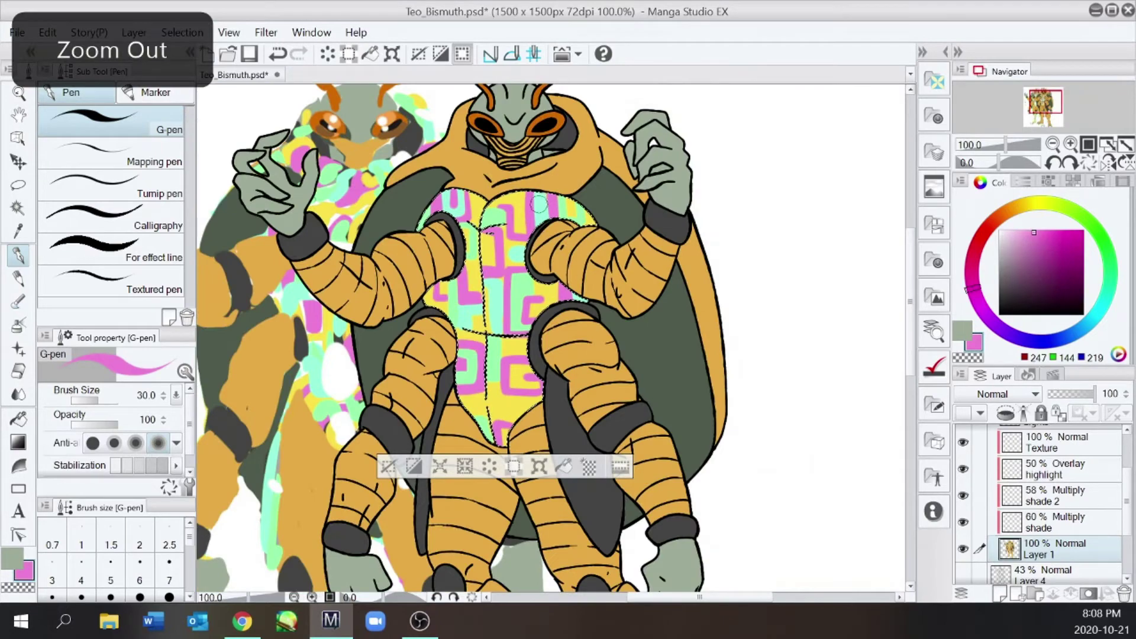
key("ctrl+plus")
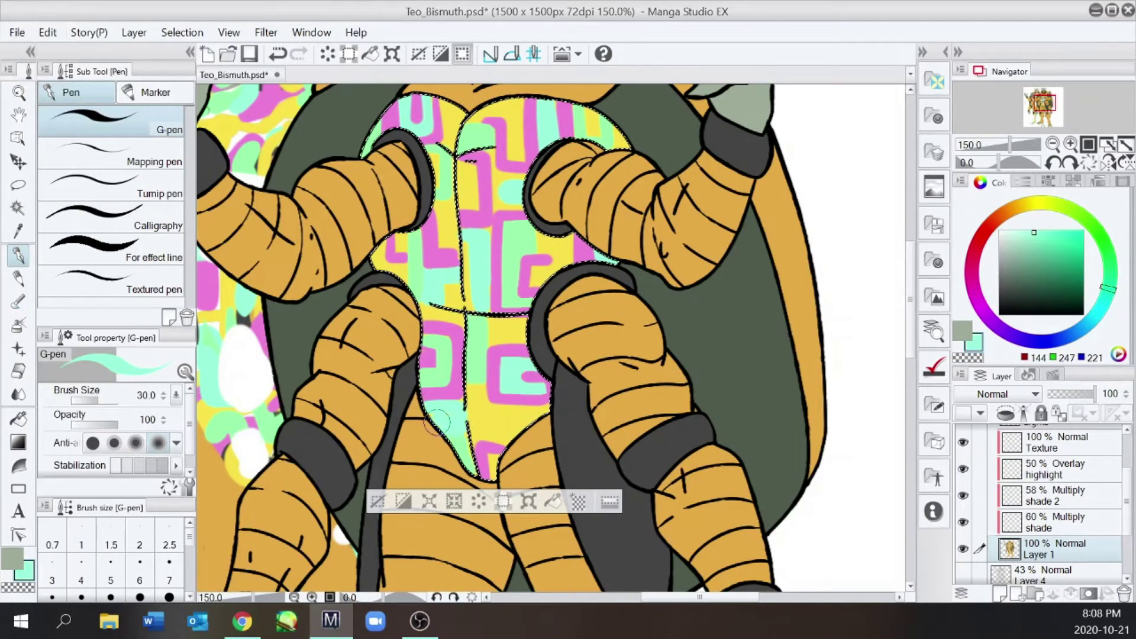
key("ctrl+minus")
key("ctrl+plus")
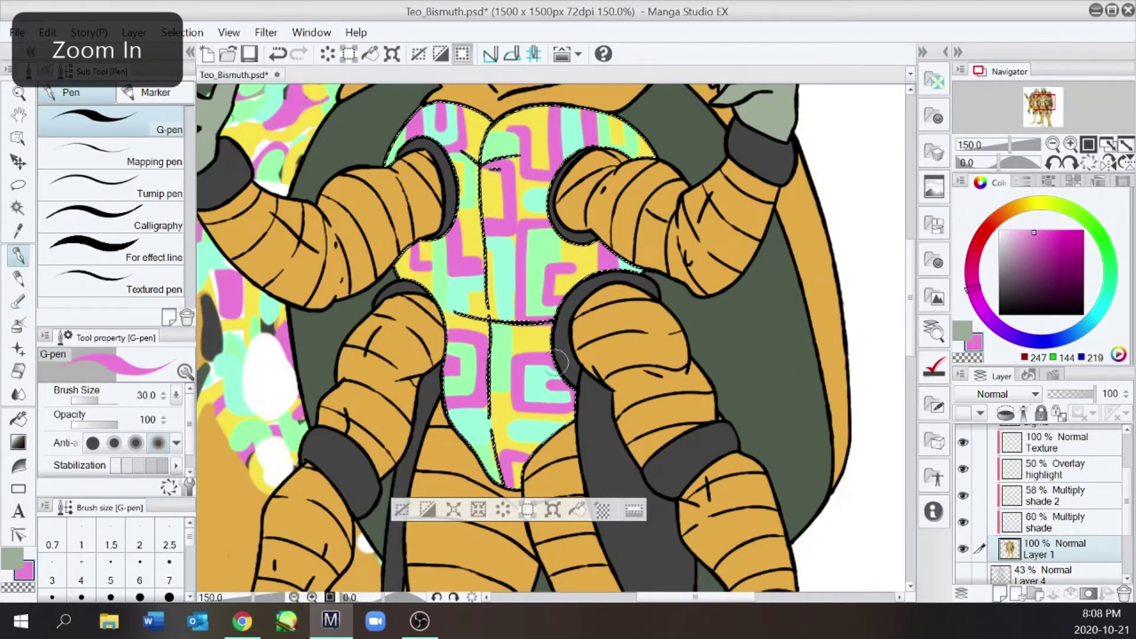
Step: Rework the lower right belly spiral in pink and mint green and add an aqua patch above it
key("ctrl+z")
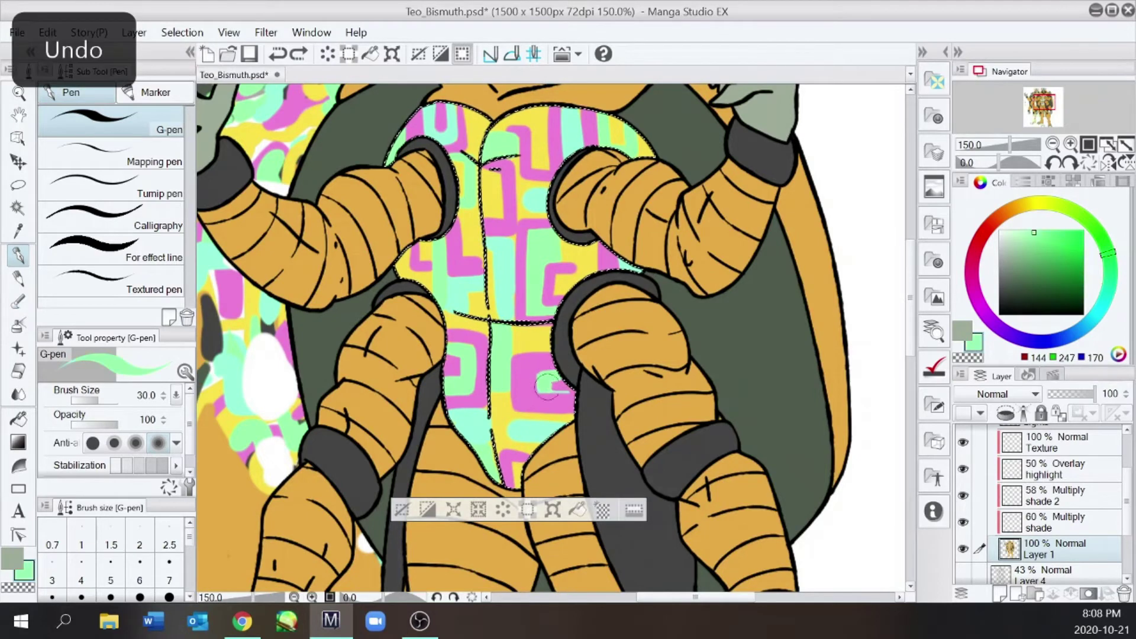
left_click_drag(543, 387, 569, 388)
right_click(529, 370)
mouse_move(553, 329)
left_mouse_down()
mouse_move(545, 348)
mouse_move(551, 327)
left_mouse_up()
key("ctrl+z")
right_click(505, 296)
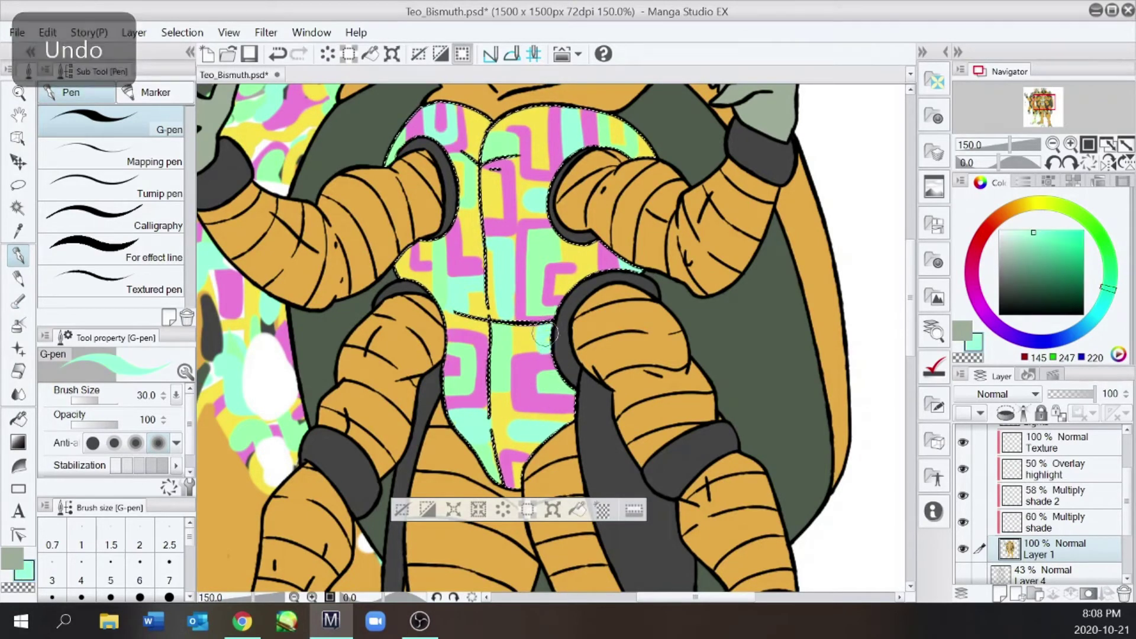
Step: Extend the pink pattern along the top of the right chest and touch up the chest with sampled yellow and pink
scroll(552, 327, "down", 2)
scroll(547, 230, "up", 2)
right_click(548, 243)
left_click_drag(547, 238, 549, 215)
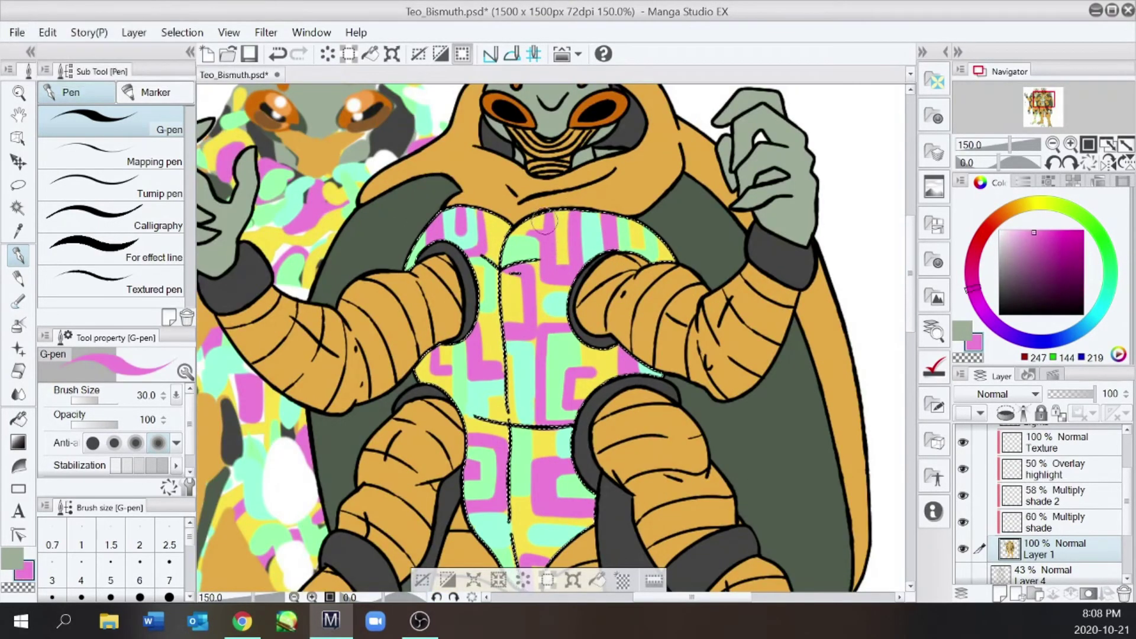
left_click(496, 232, "alt")
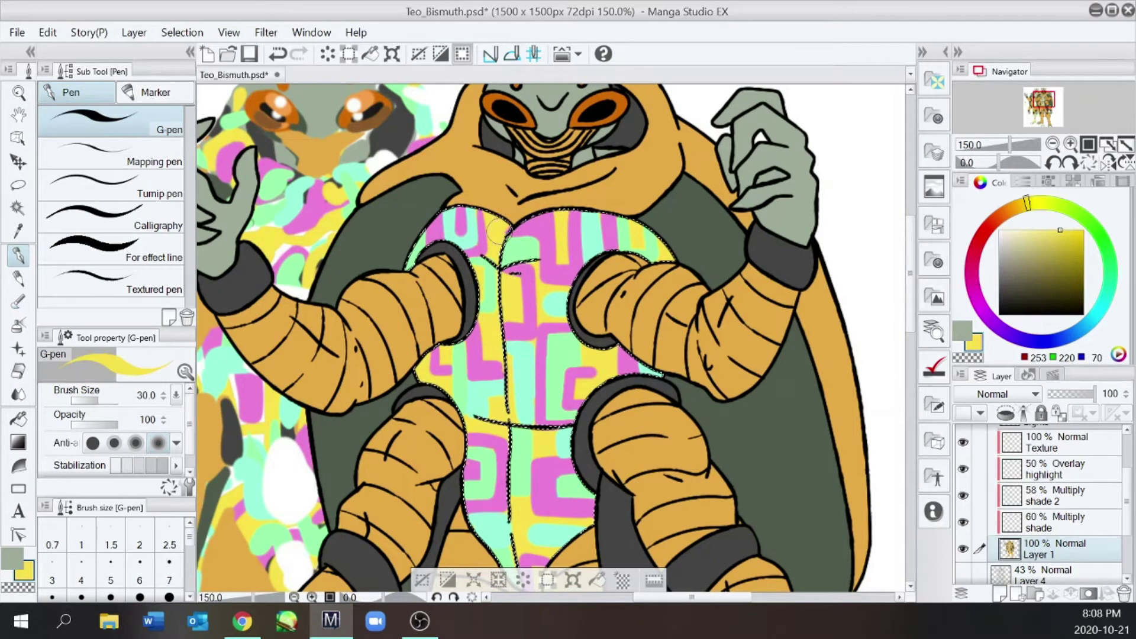
left_click(555, 259, "alt")
key("ctrl+minus")
key("ctrl+minus")
key("ctrl+minus")
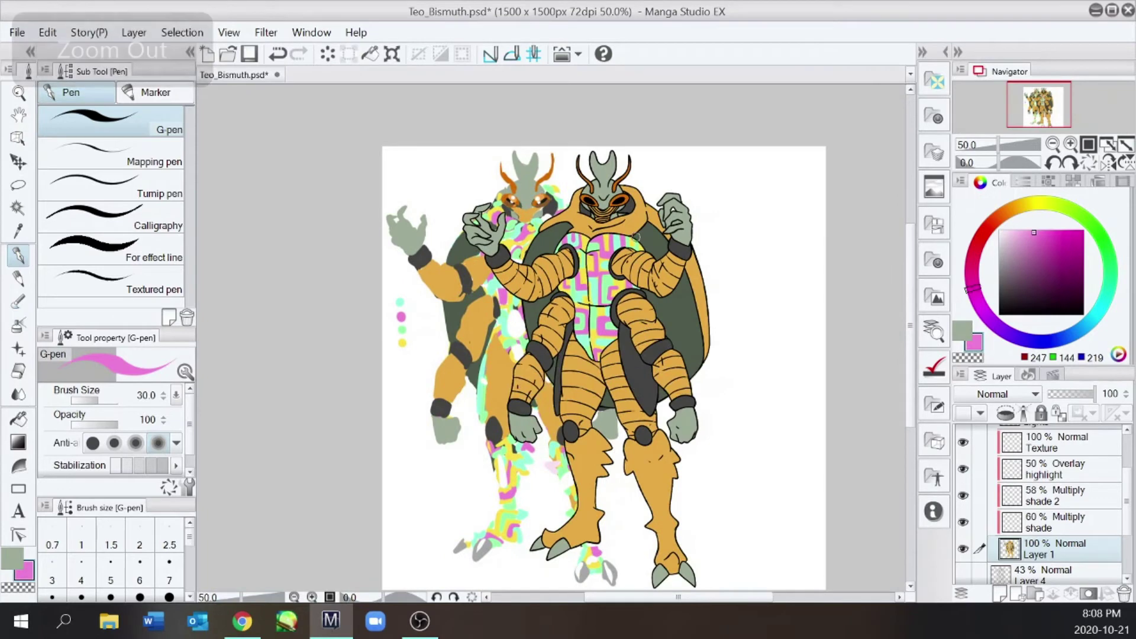
Step: On the Lineart layer, auto-select the two lower legs, the outer shell edge and the collar
key("ctrl+minus")
key("ctrl+plus")
key("ctrl+plus")
key("ctrl+minus")
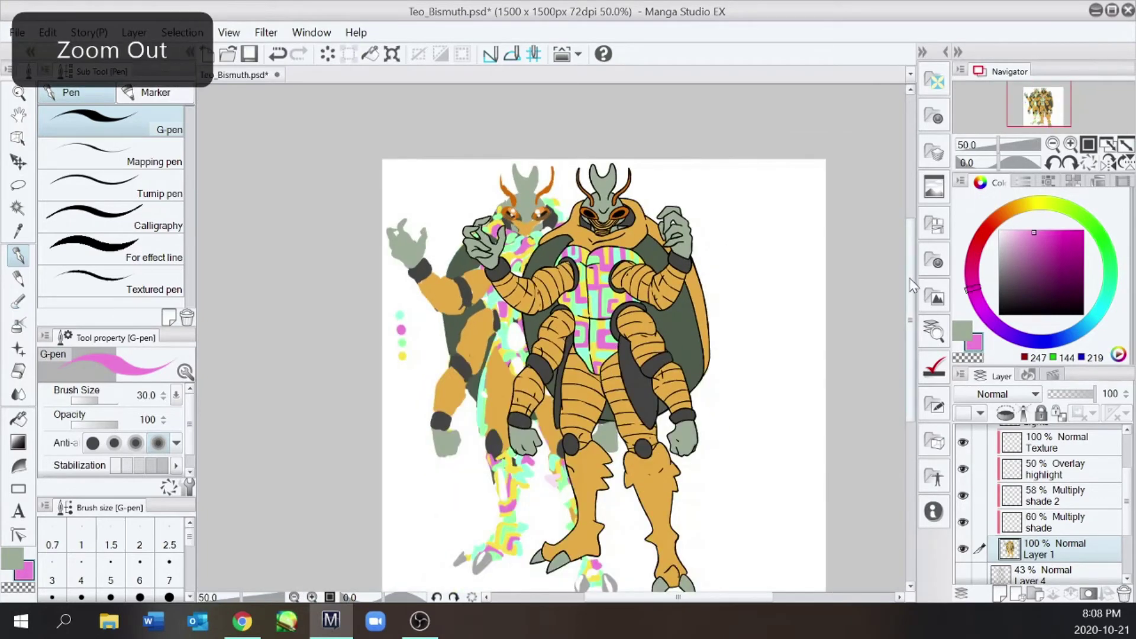
left_click_drag(910, 279, 910, 283)
scroll(1030, 486, "up", 3)
left_click(1010, 461)
key("w")
left_click(658, 482)
left_click(586, 497)
left_click(699, 284)
left_click(645, 212)
scroll(647, 215, "up", 1)
scroll(556, 397, "up", 1)
scroll(539, 393, "down", 1)
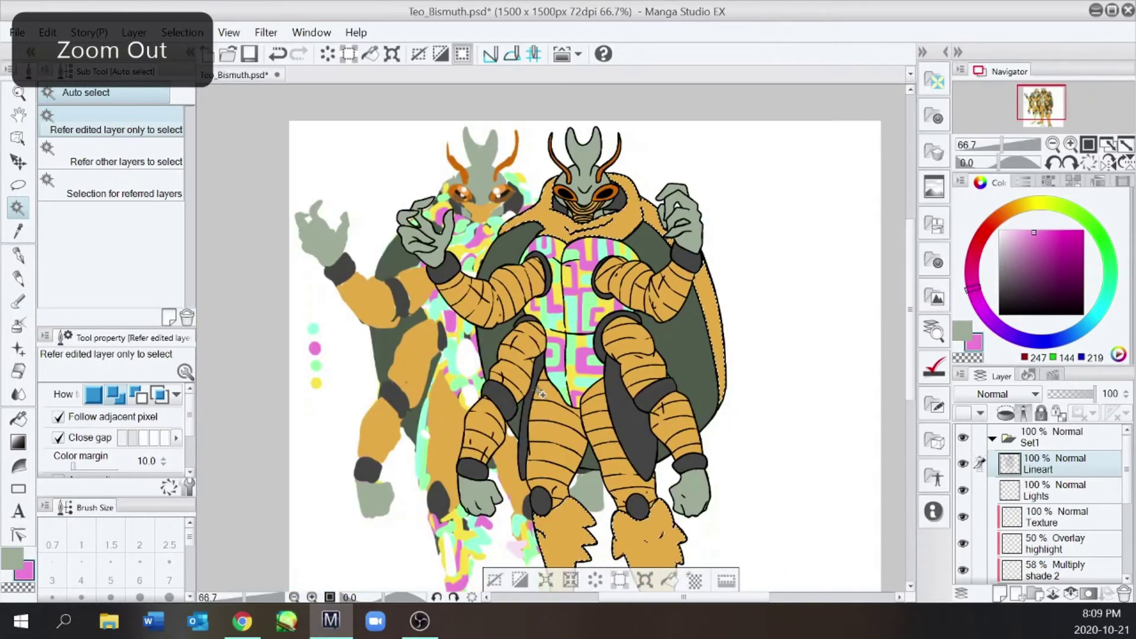
Step: Fill the selected lower legs, collar and shell edge on Layer 1 with yellow (253, 220, 70) sampled from the sketch's swatches
scroll(1042, 503, "down", 3)
left_click(1060, 493)
scroll(834, 368, "down", 3)
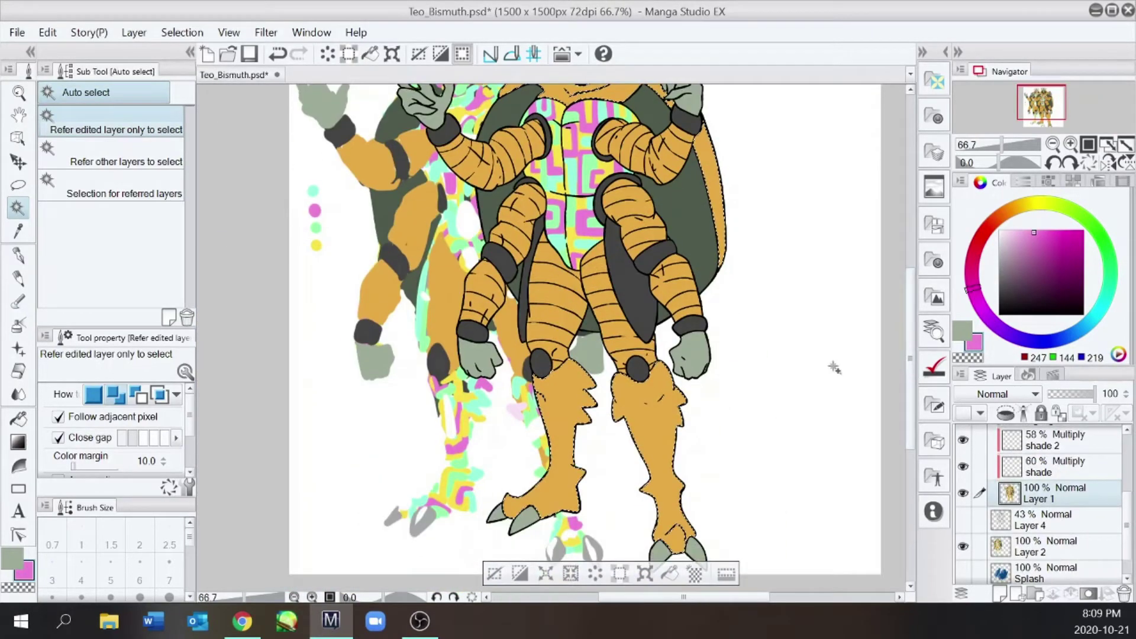
key("e")
right_click(316, 246)
key("w")
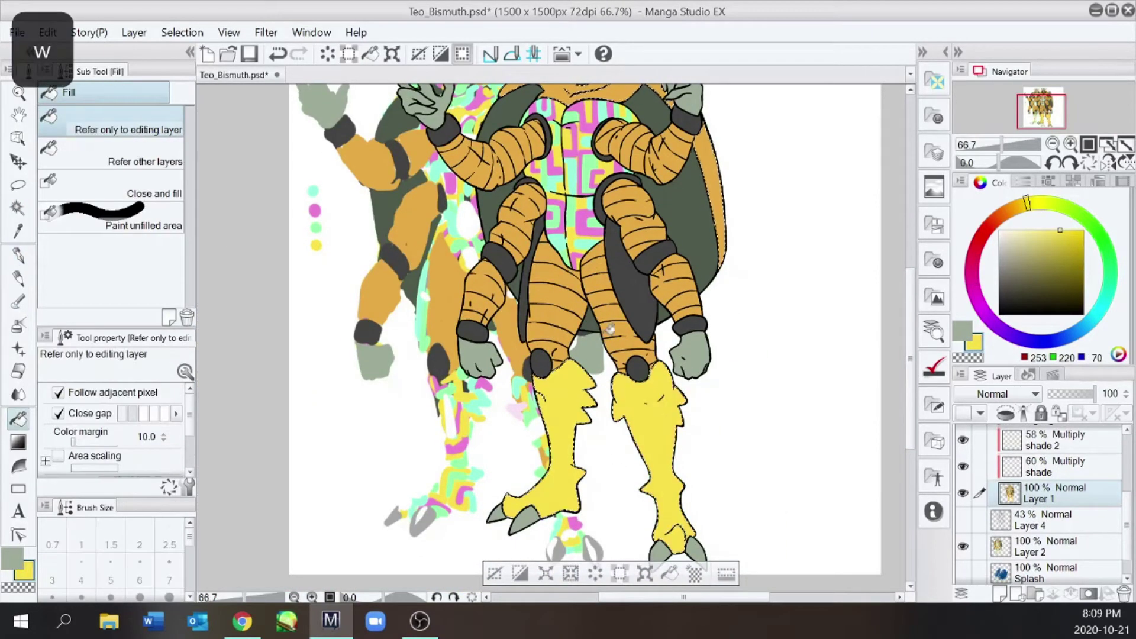
left_click(717, 213)
left_click_drag(910, 289, 893, 245)
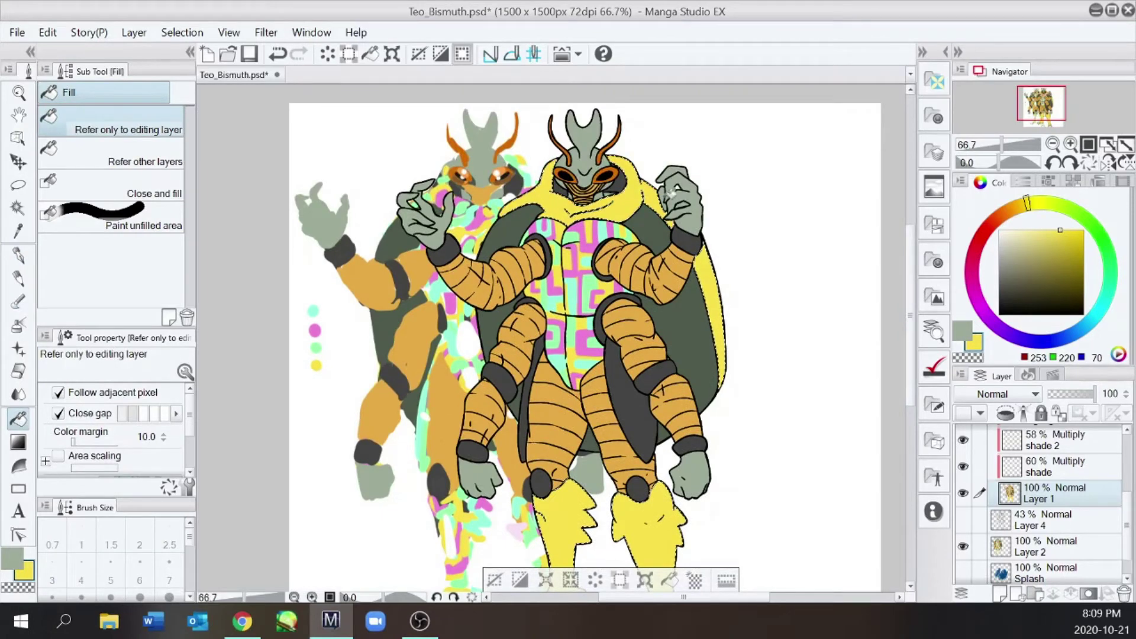
key("ctrl+minus")
key("e")
key("ctrl+plus")
key("ctrl+plus")
key("w")
key("ctrl+minus")
key("ctrl+z")
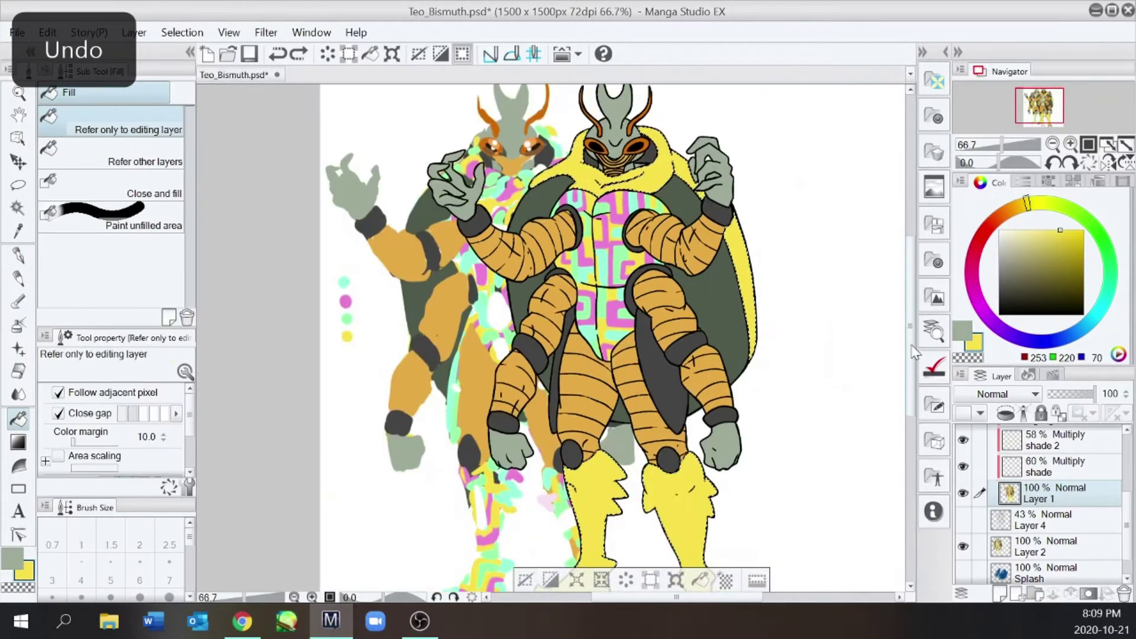
Step: Paint pink (247, 144, 219) angular spirals and bands on both yellow lower legs and feet
key("e")
key("ctrl+plus")
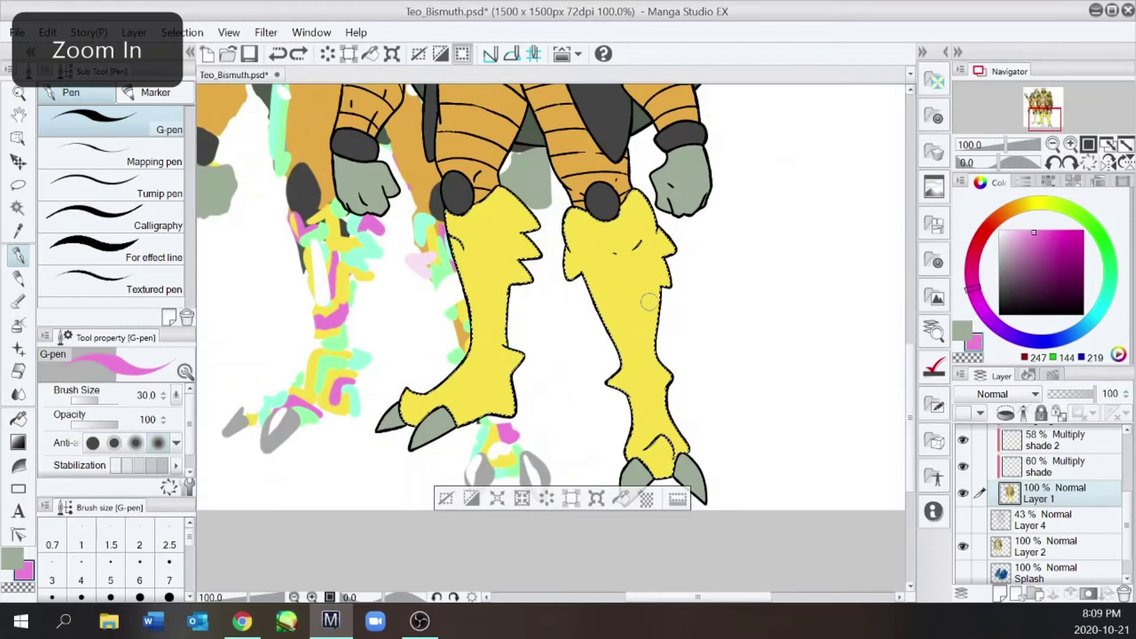
key("ctrl+minus")
key("ctrl+z")
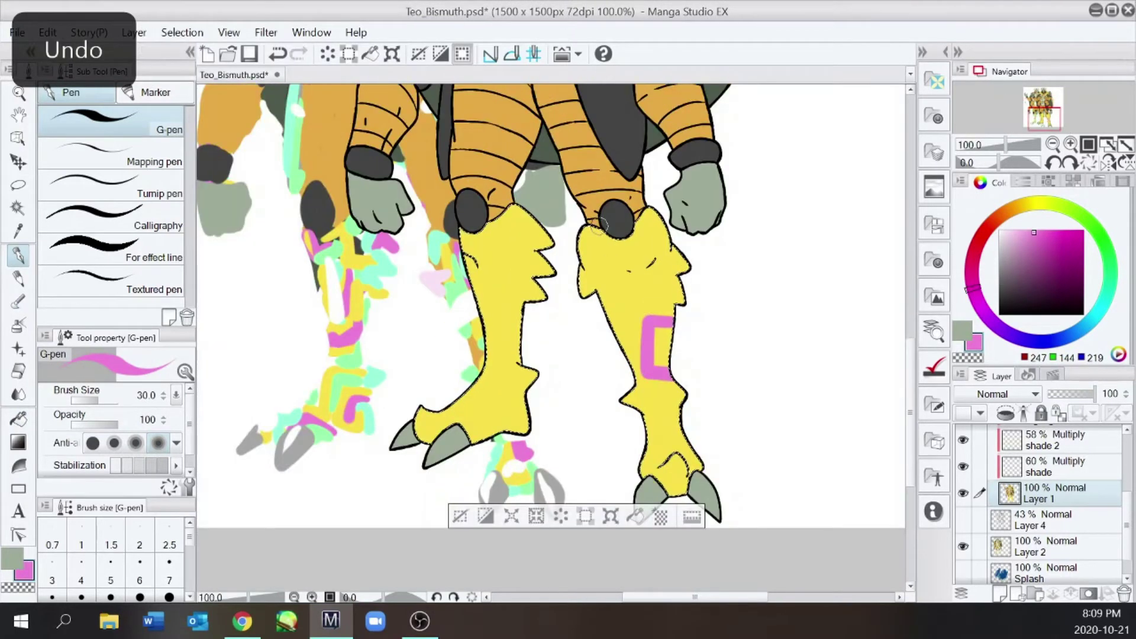
left_click_drag(583, 236, 623, 230)
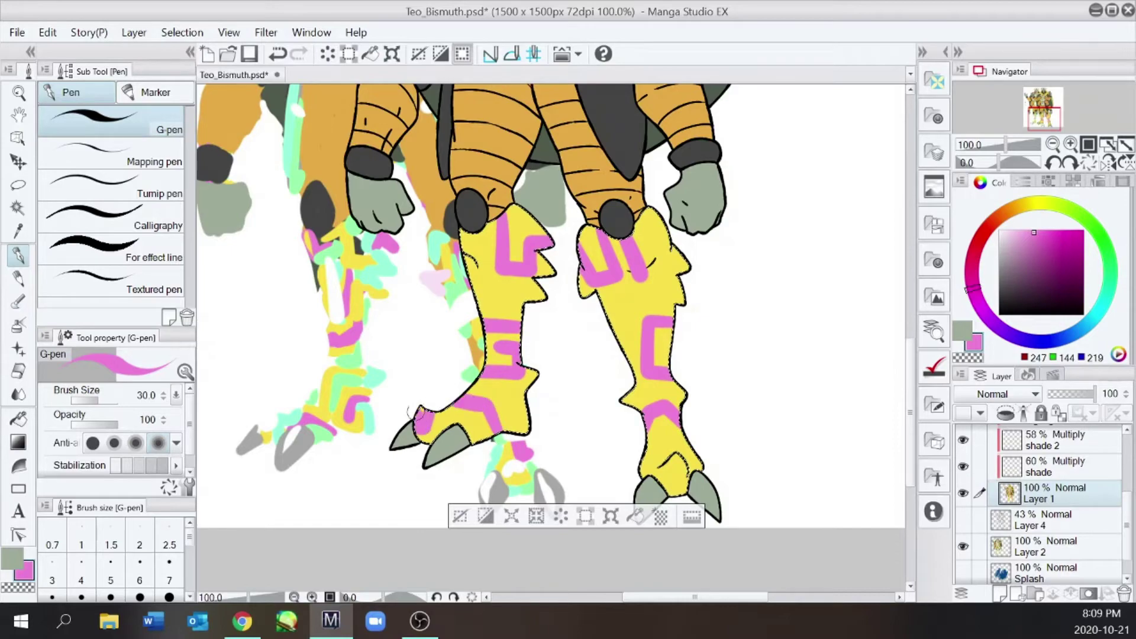
key("ctrl+z")
key("ctrl+minus")
key("ctrl+plus")
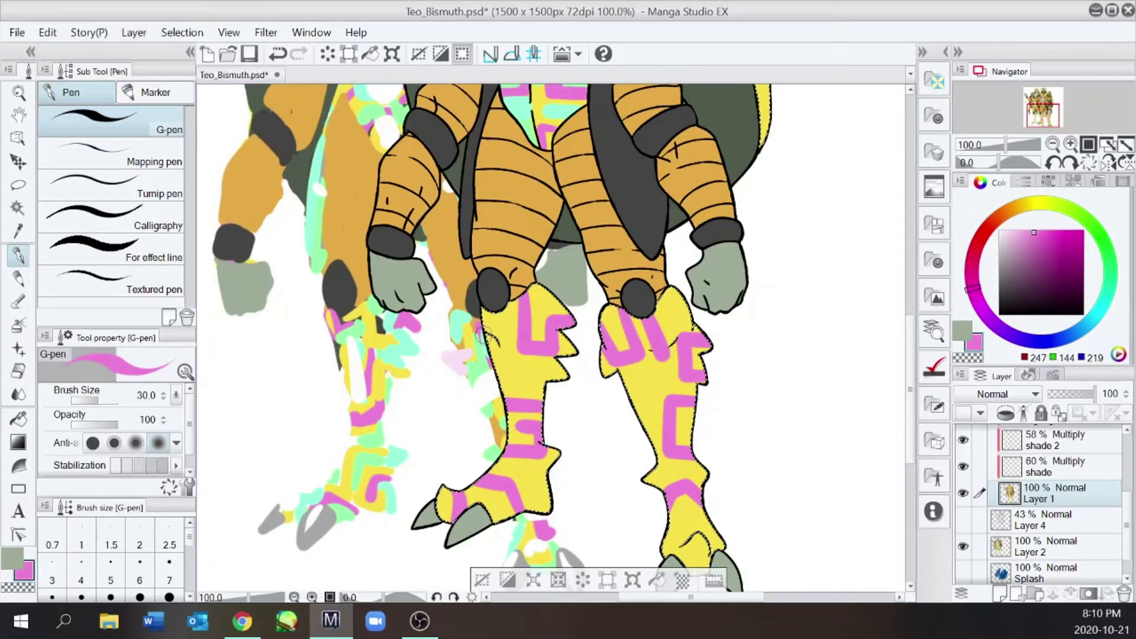
Step: Paint pink bands along the yellow shell edge and pink angular shapes across the collar
key("ctrl+minus")
key("ctrl+plus")
key("ctrl+plus")
left_click_drag(742, 349, 757, 344)
mouse_move(732, 301)
left_mouse_down()
mouse_move(751, 294)
mouse_move(745, 268)
left_mouse_up()
left_click_drag(717, 250, 738, 242)
left_click_drag(648, 117, 657, 153)
left_click_drag(910, 299, 911, 249)
left_click_drag(616, 324, 566, 335)
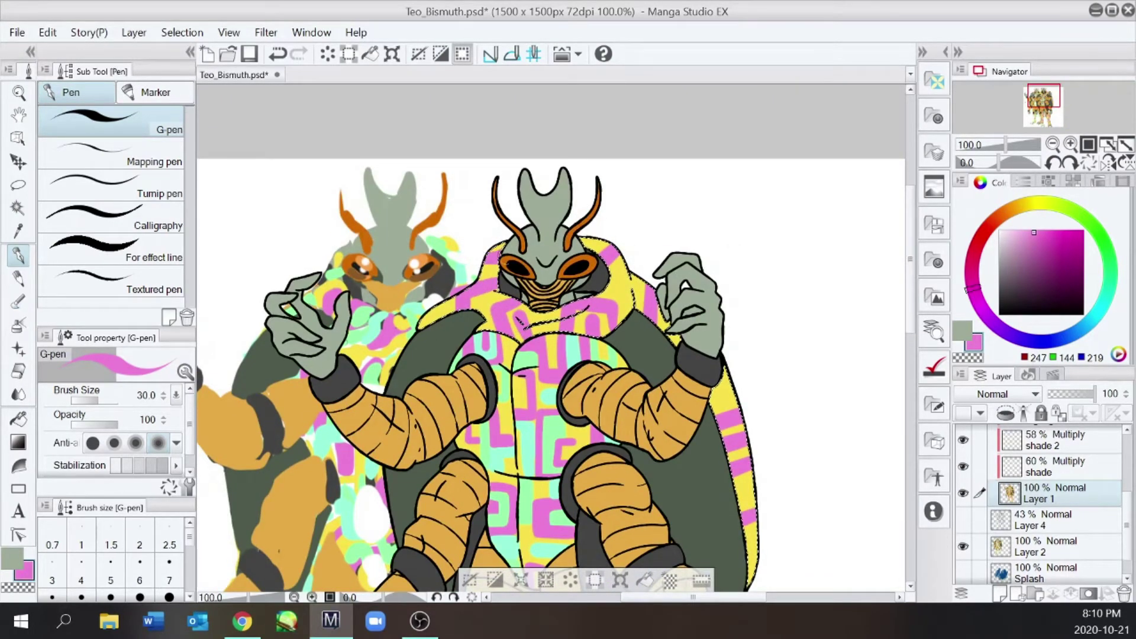
Step: Sample mint green (145, 245, 168) from the sketch's swatches and paint patches between the pink shapes on the left lower leg
key("ctrl+minus")
key("ctrl+minus")
key("ctrl+minus")
key("ctrl+plus")
key("ctrl+plus")
key("ctrl+plus")
left_click(315, 339, "alt")
left_click_drag(506, 298, 506, 340)
key("ctrl+z")
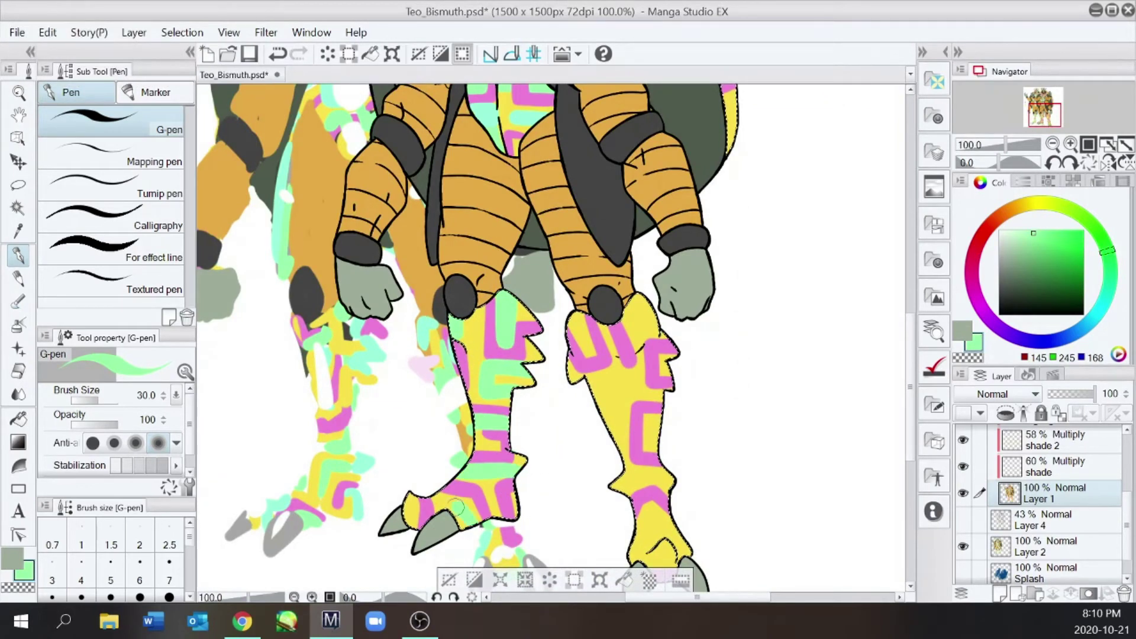
key("ctrl+z")
Step: Paint mint green patches and bands on the right lower leg and foot
key("e")
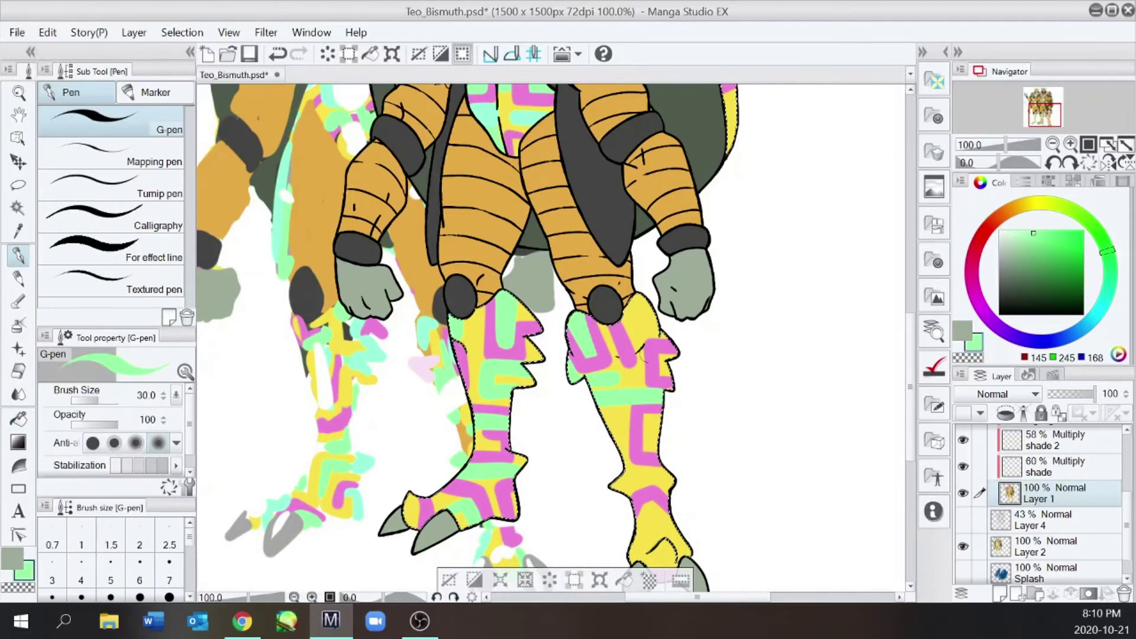
key("ctrl+z")
key("e")
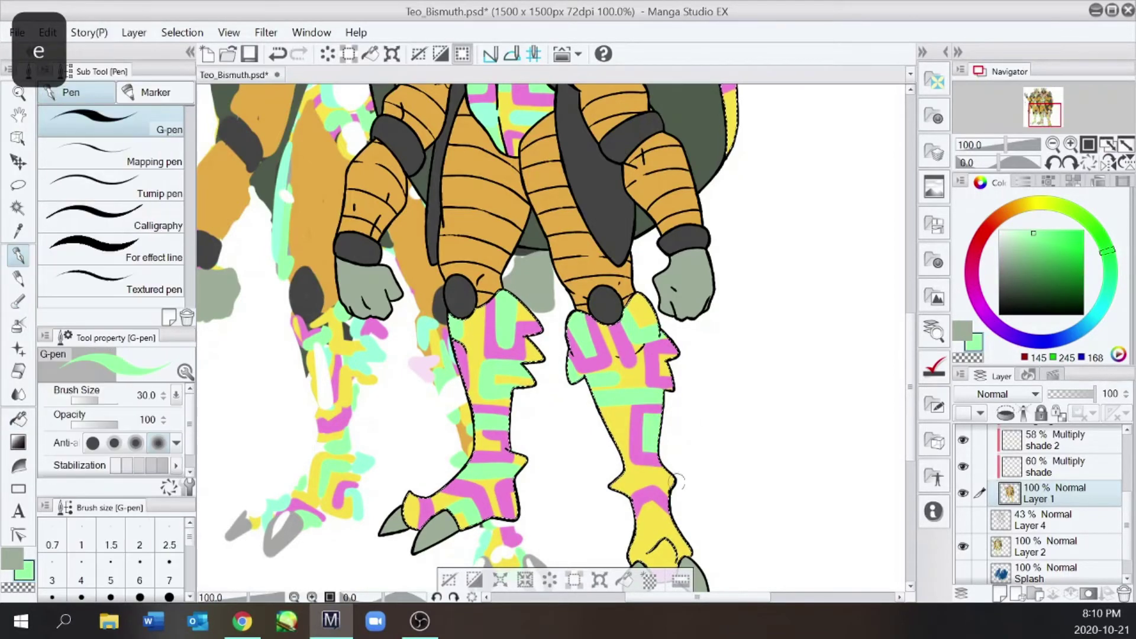
scroll(665, 461, "down", 3)
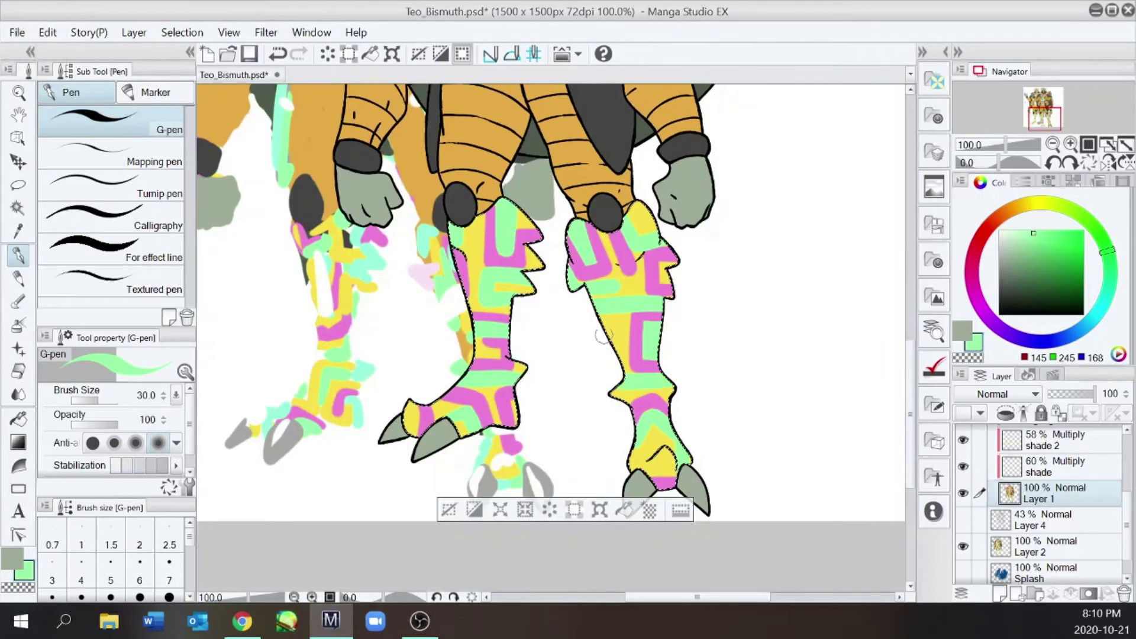
Step: Paint mint green and aqua (144, 247, 221) patches on the collar and refine its right side with sampled pattern colors
scroll(742, 365, "up", 10)
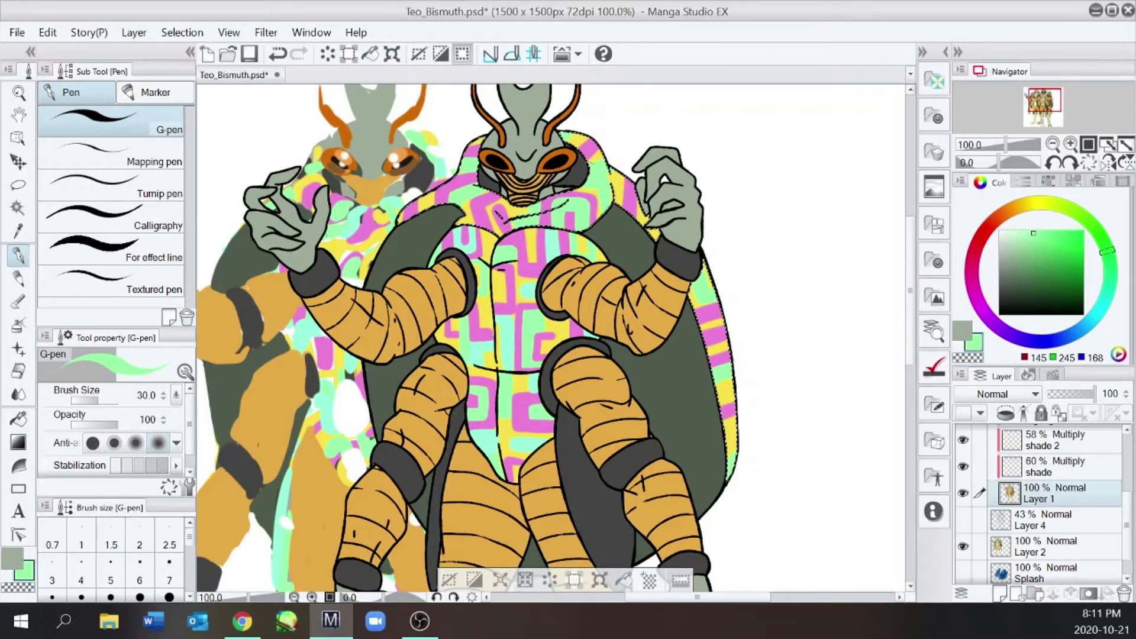
key("ctrl+plus")
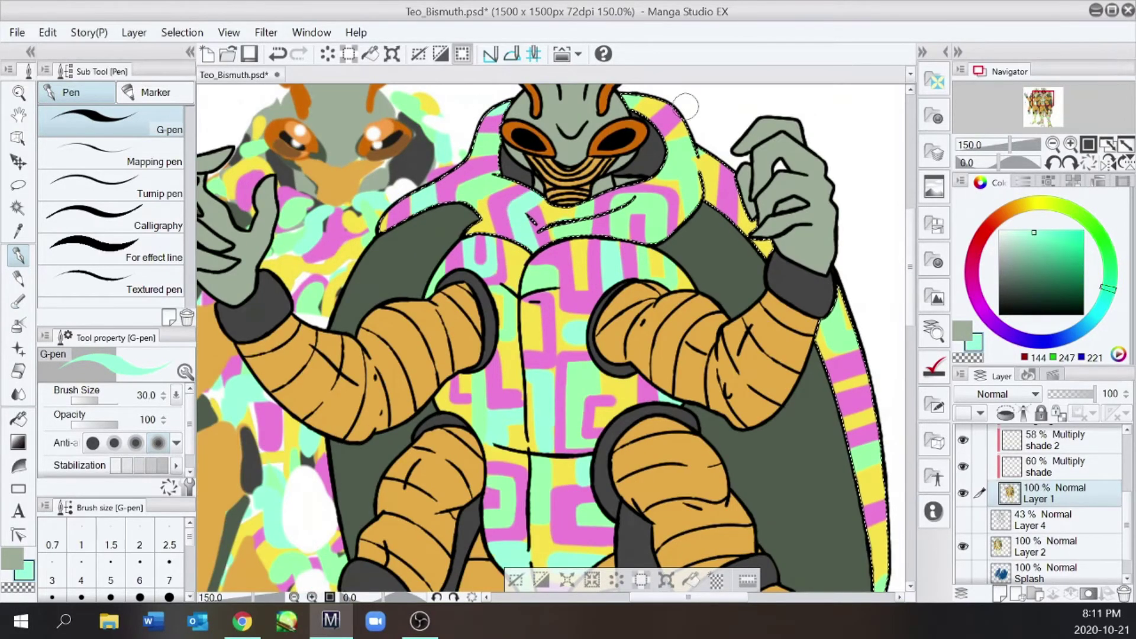
left_click(618, 195, "alt")
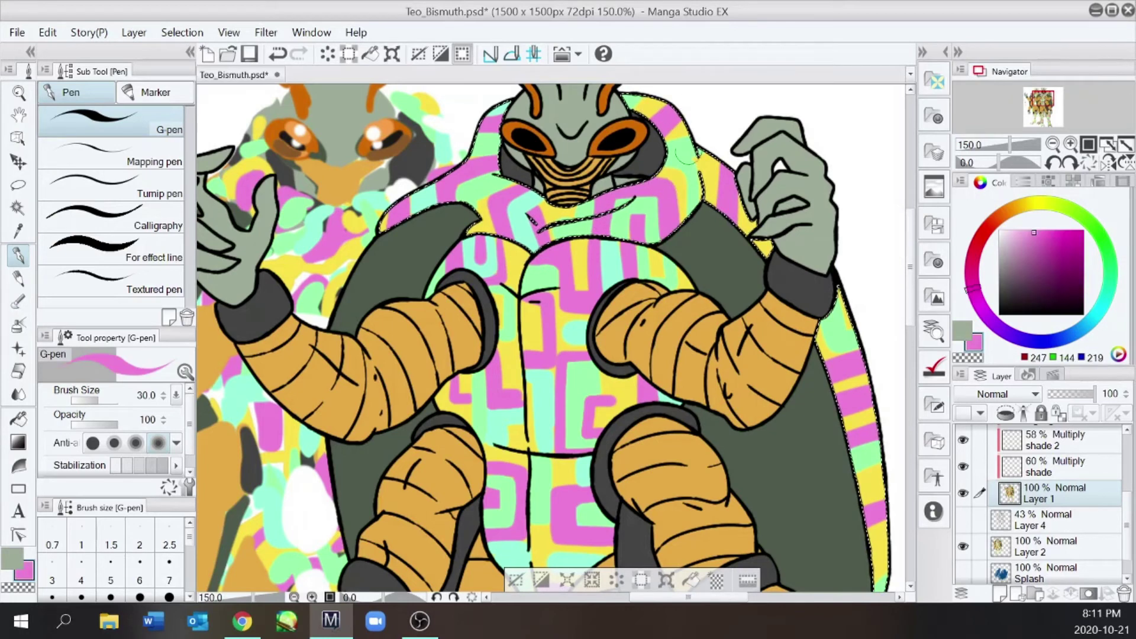
left_click(696, 172, "alt")
left_click_drag(681, 169, 688, 216)
left_click(680, 148, "alt")
left_click(695, 171, "alt")
left_click(684, 149, "alt")
left_click(702, 191, "alt")
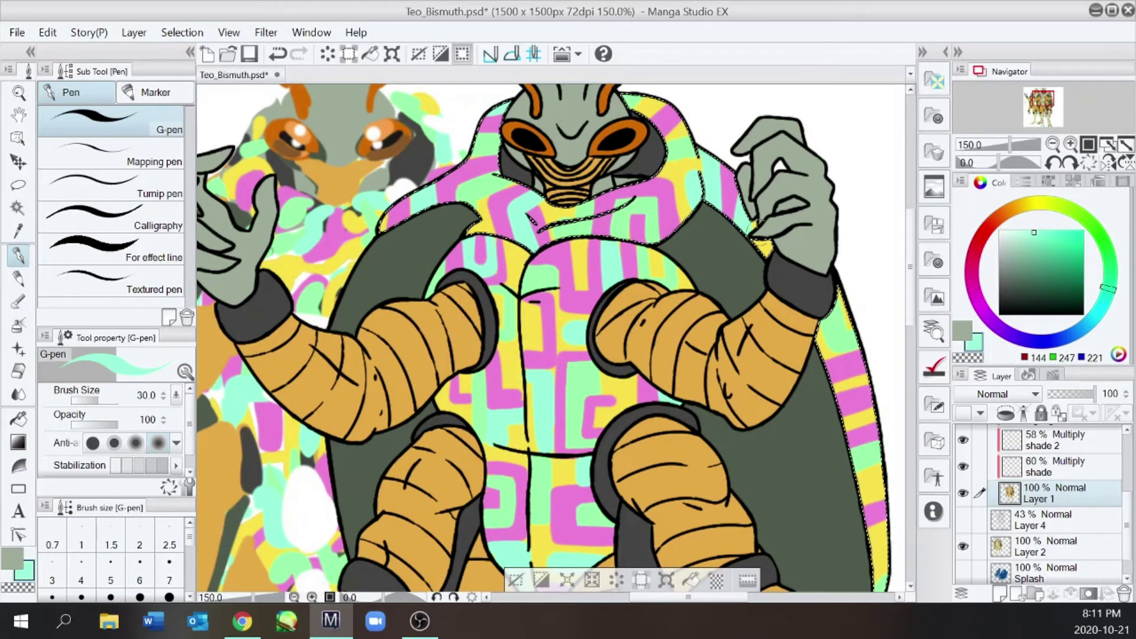
Step: Add aqua patches to the shell edge and touch up its bands with pink (247, 144, 219)
scroll(873, 343, "down", 2)
scroll(880, 379, "up", 2)
left_click_drag(862, 362, 866, 390)
key("ctrl+z")
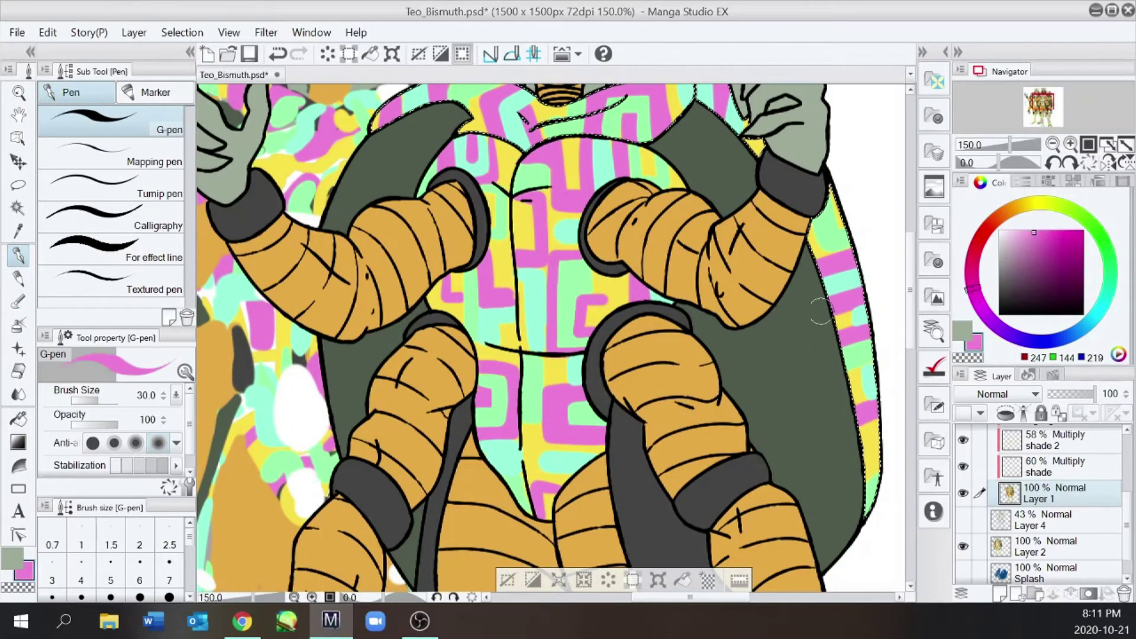
Step: Paint aqua (144, 247, 221) patches and bands on the left lower leg, ankle and toe with the G-pen
key("ctrl+z")
key("ctrl+minus")
key("ctrl+minus")
scroll(873, 237, "down", 5)
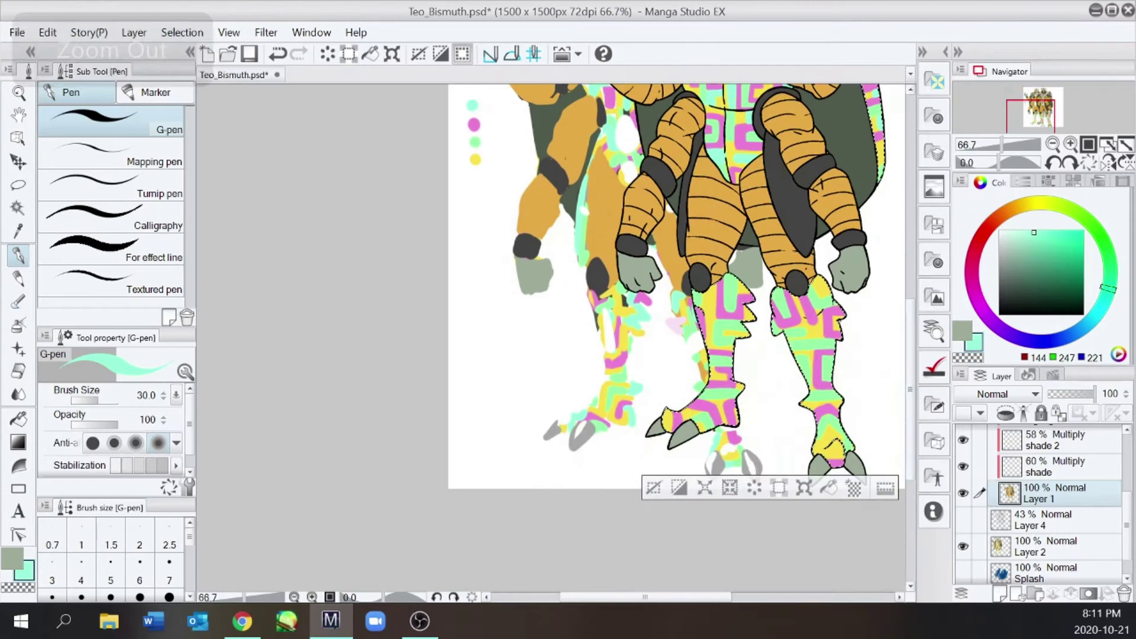
key("ctrl+plus")
key("ctrl+plus")
key("ctrl+z")
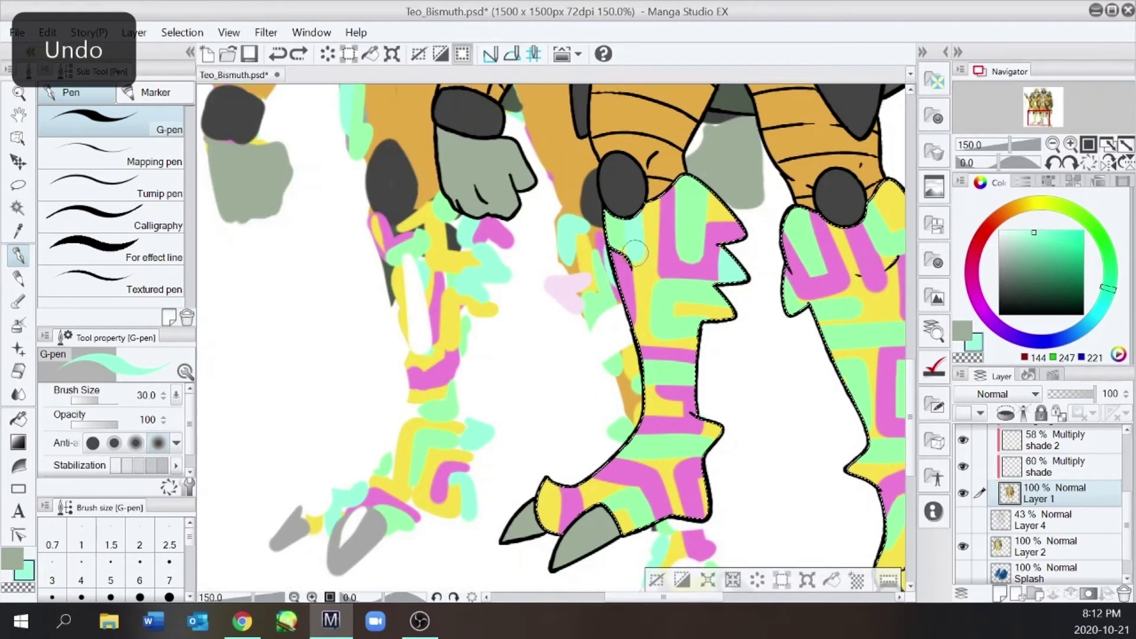
key("ctrl+minus")
key("ctrl+plus")
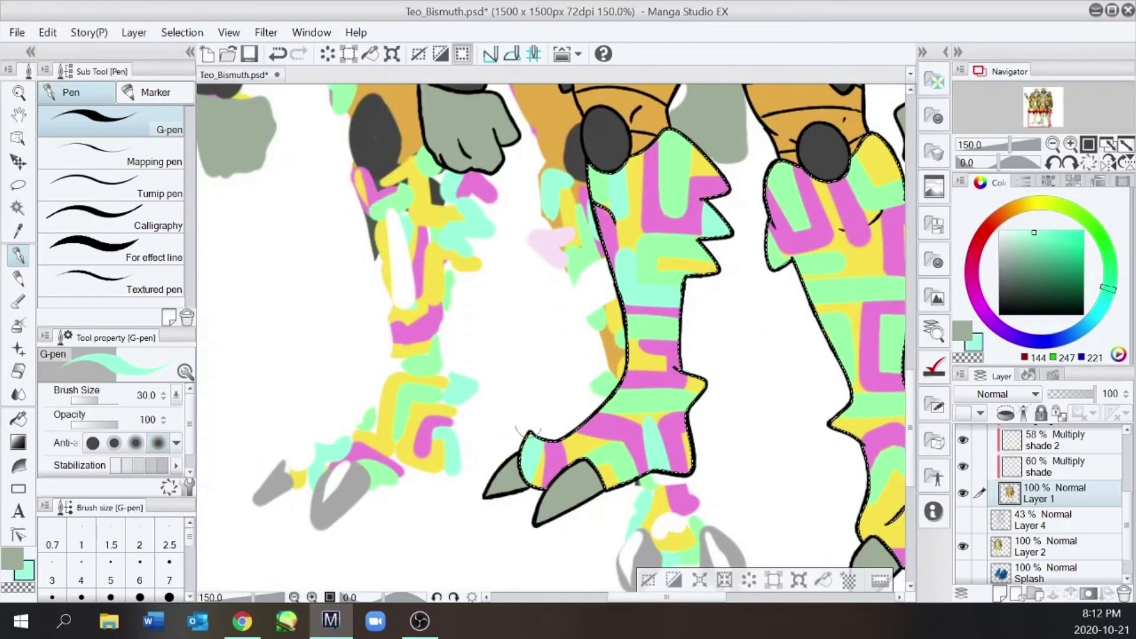
key("ctrl+minus")
key("ctrl+plus")
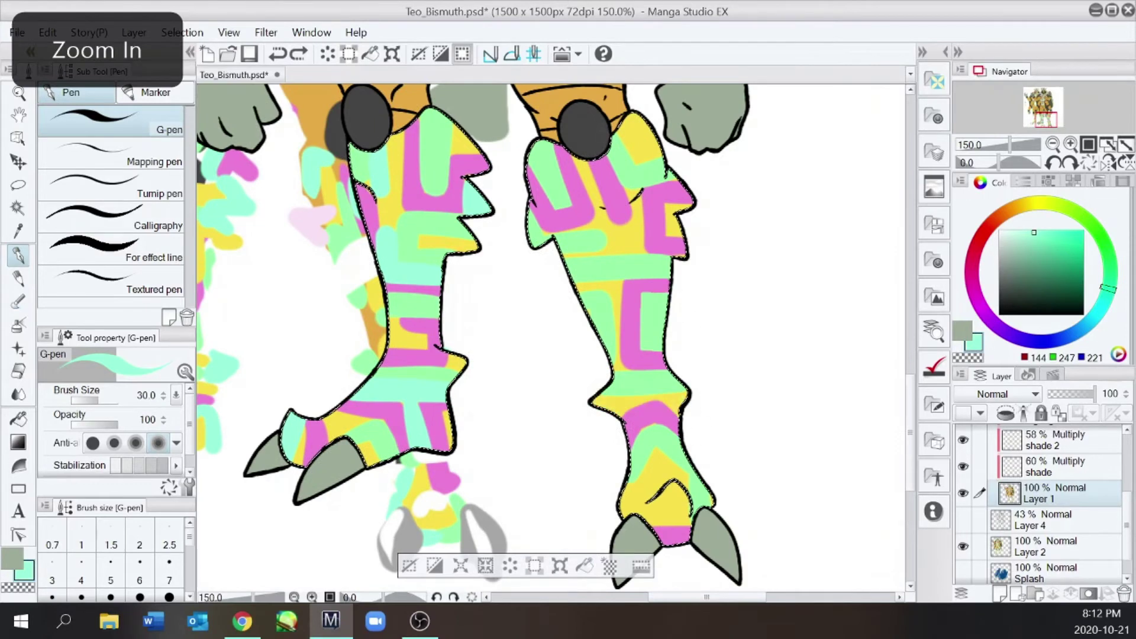
Step: Add aqua patches below the right knee and refine the neighboring shapes with sampled pink (247, 144, 219), yellow and mint green
key("ctrl+z")
key("w")
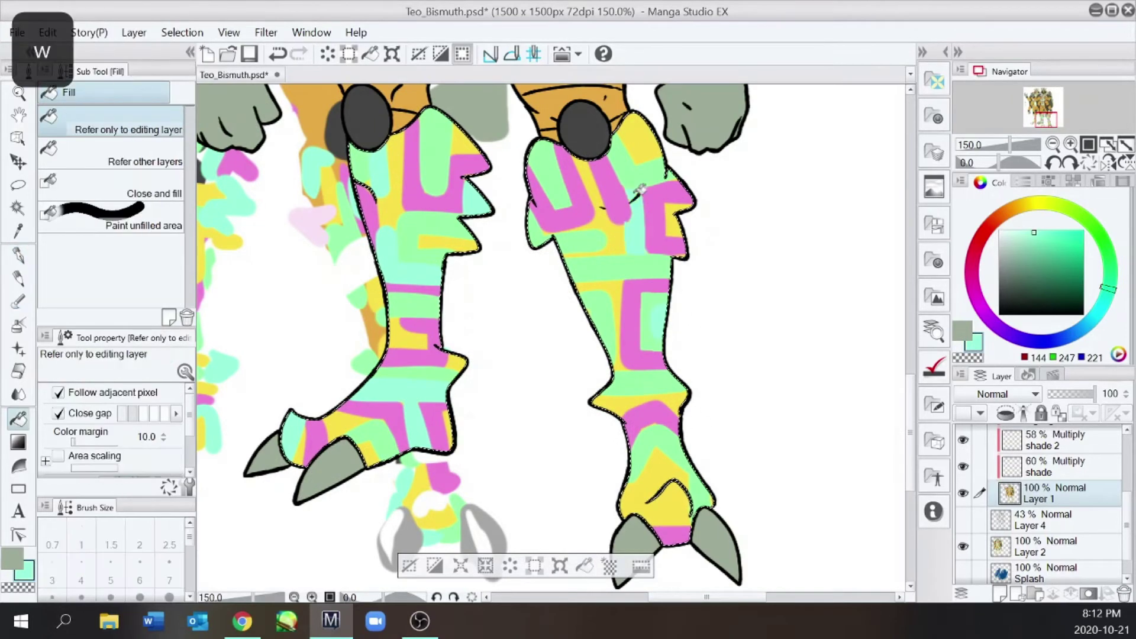
left_click(620, 204, "alt")
key("e")
key("ctrl+z")
left_click_drag(619, 201, 625, 216)
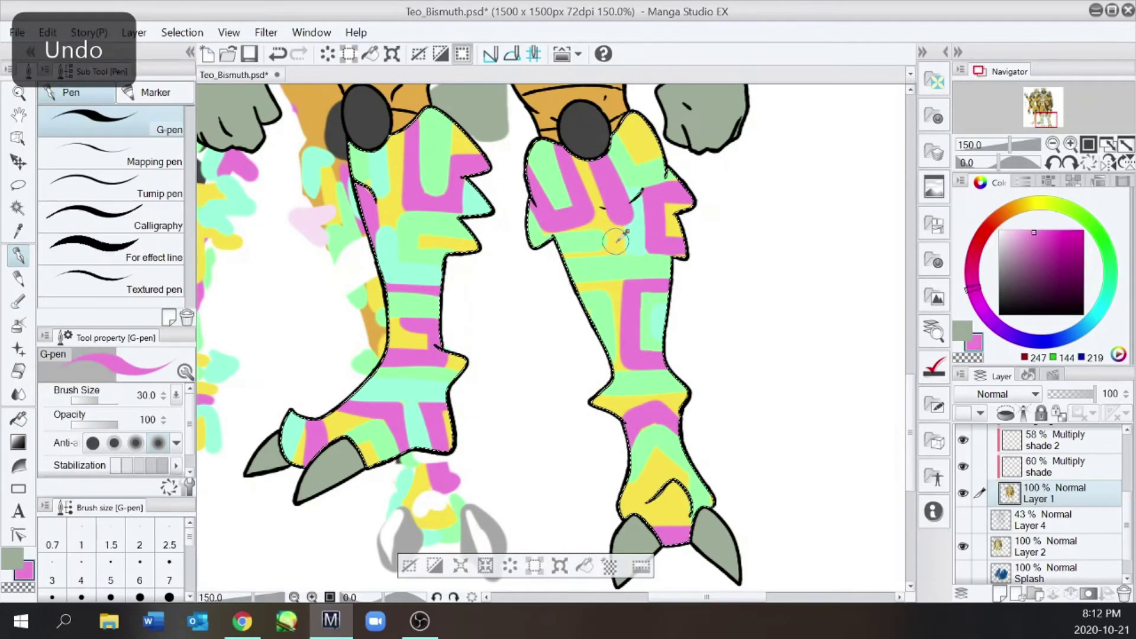
left_click(597, 207, "alt")
key("ctrl+z")
left_click(562, 246, "alt")
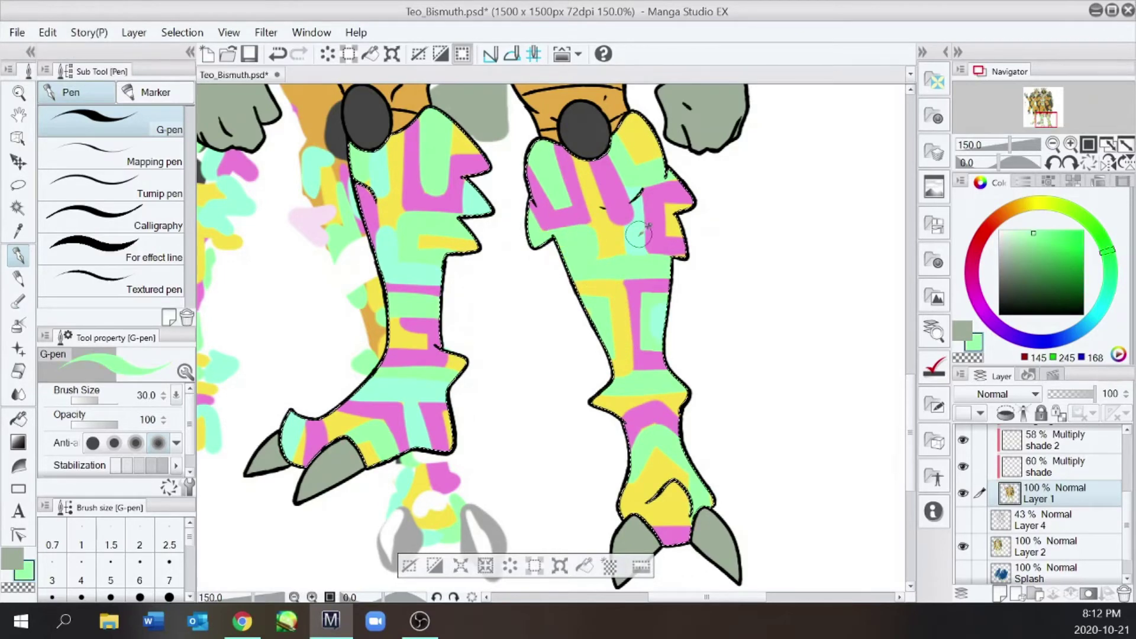
Step: Add aqua and mint green areas to the right foot and paint a pink shape between its claws
key("w")
mouse_move(644, 473)
left_mouse_down()
mouse_move(680, 499)
mouse_move(662, 503)
mouse_move(659, 442)
mouse_move(658, 501)
mouse_move(671, 530)
mouse_move(671, 503)
left_mouse_up()
left_click(660, 465)
key("e")
key("ctrl+z")
left_click(637, 467, "alt")
left_click(675, 534, "alt")
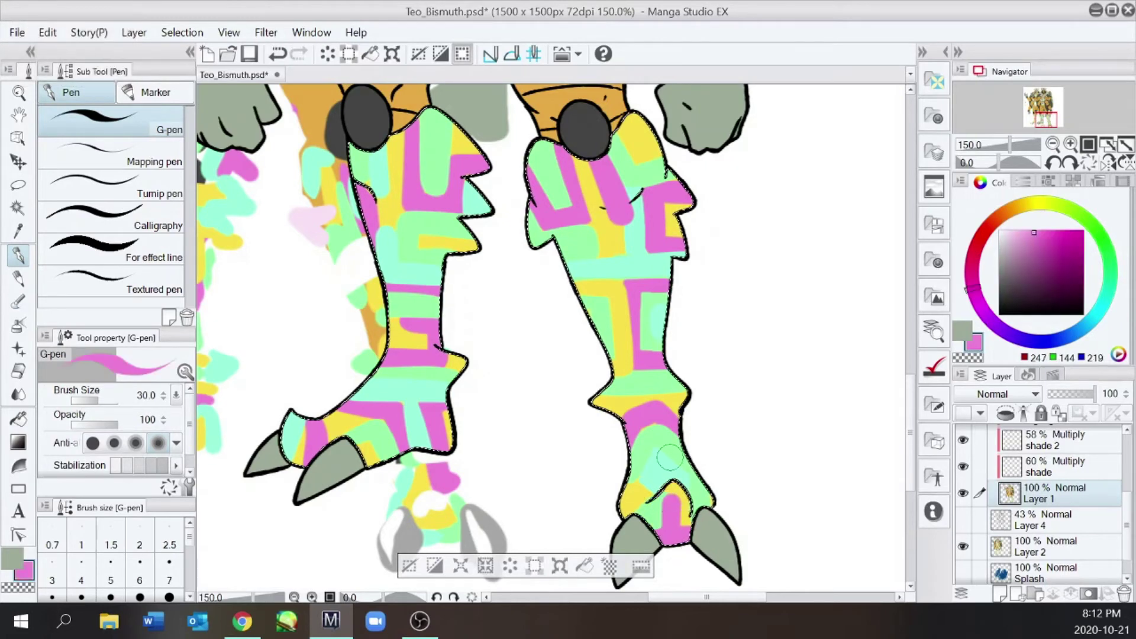
Step: Touch up the pattern on the left foot with sampled colors, including yellow (253, 220, 70)
scroll(669, 460, "down", 1)
scroll(424, 462, "up", 1)
left_click(419, 414, "alt")
left_click_drag(421, 411, 420, 445)
left_click(462, 417, "alt")
scroll(669, 367, "down", 2)
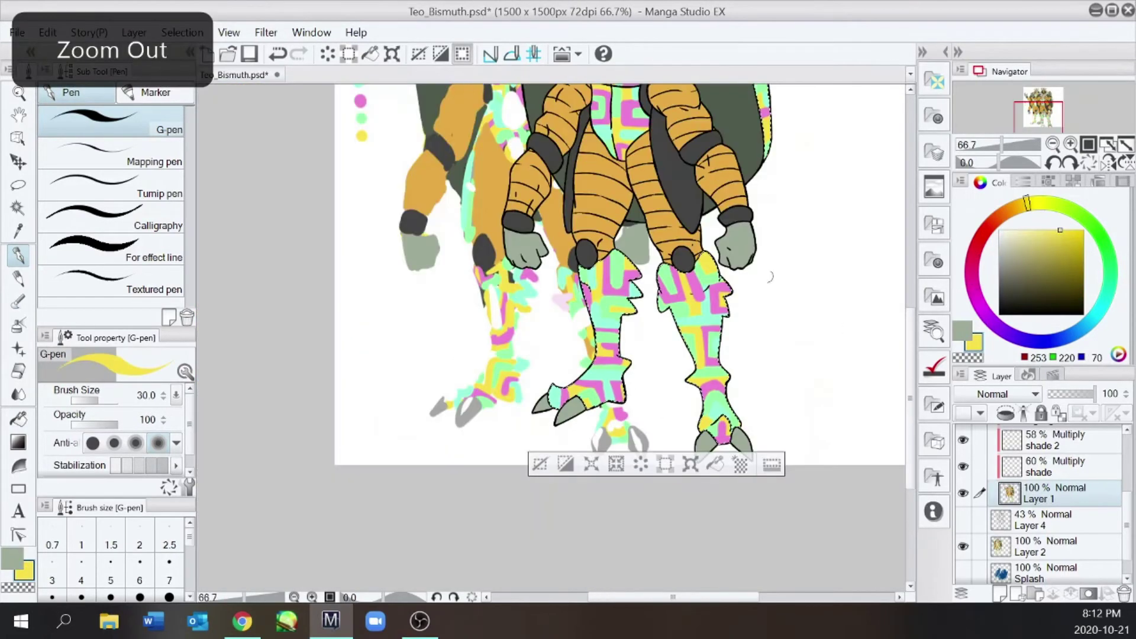
Step: Extend the pink shapes below the right knee with sampled pink (247, 144, 219) so they join together
scroll(710, 274, "up", 2)
left_click(667, 323, "alt")
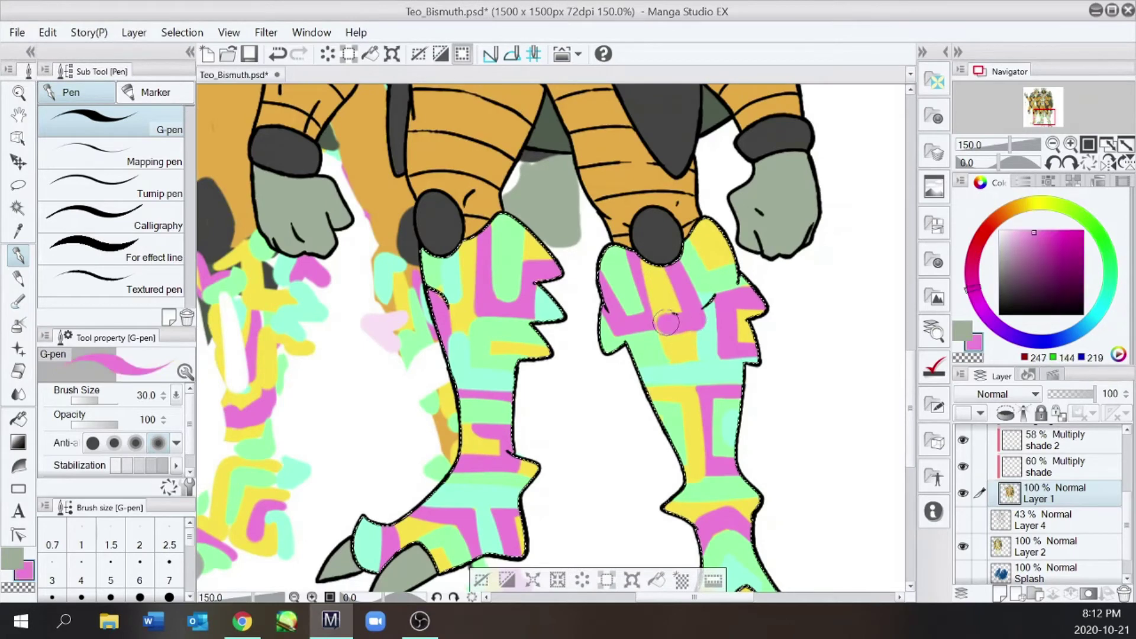
key("ctrl+z")
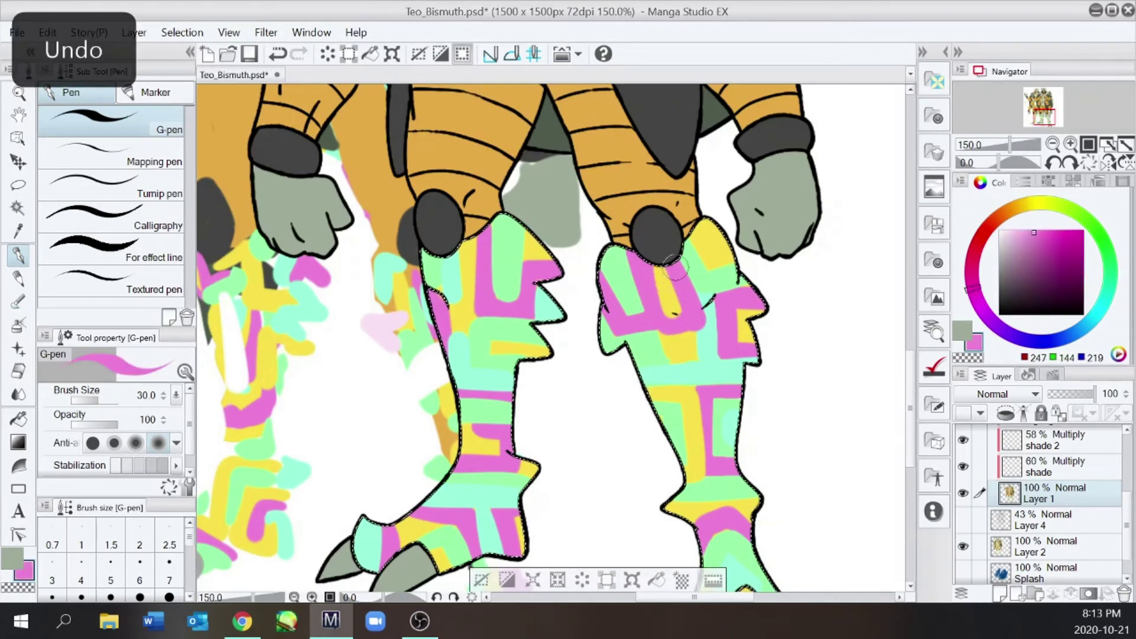
key("ctrl+z")
scroll(704, 234, "down", 2)
scroll(696, 272, "up", 2)
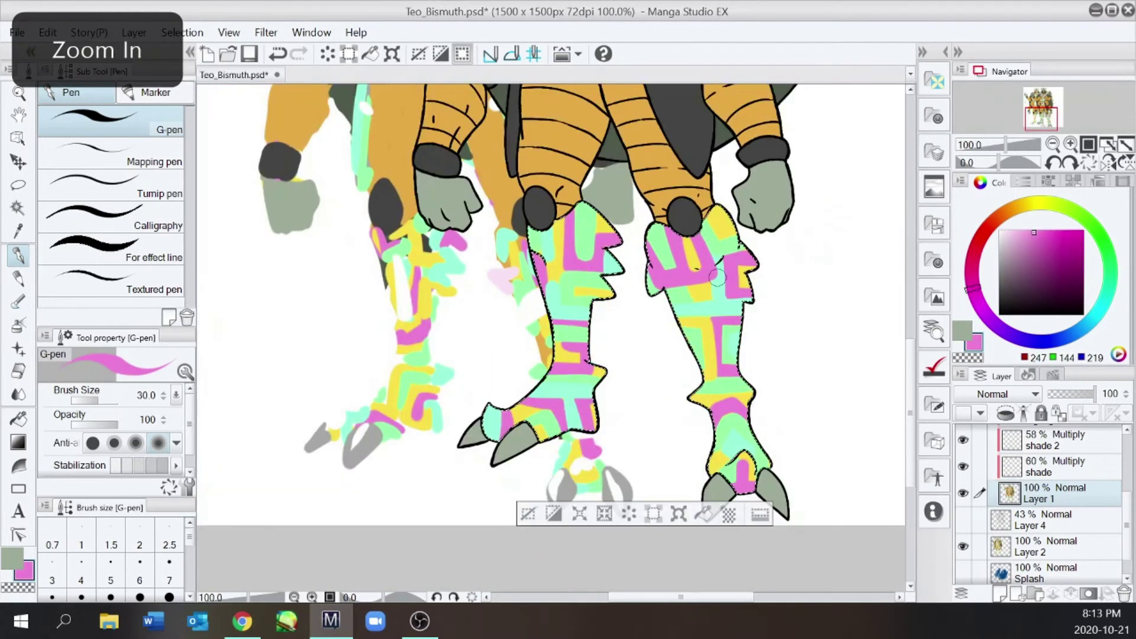
Step: Touch up the gap between the pink shapes below the right knee with sampled yellow (253, 220, 70)
left_click(684, 255, "alt")
mouse_move(685, 258)
left_mouse_down()
mouse_move(664, 222)
mouse_move(670, 191)
left_mouse_up()
key("ctrl+z")
left_click_drag(689, 262, 689, 265)
scroll(692, 260, "down", 2)
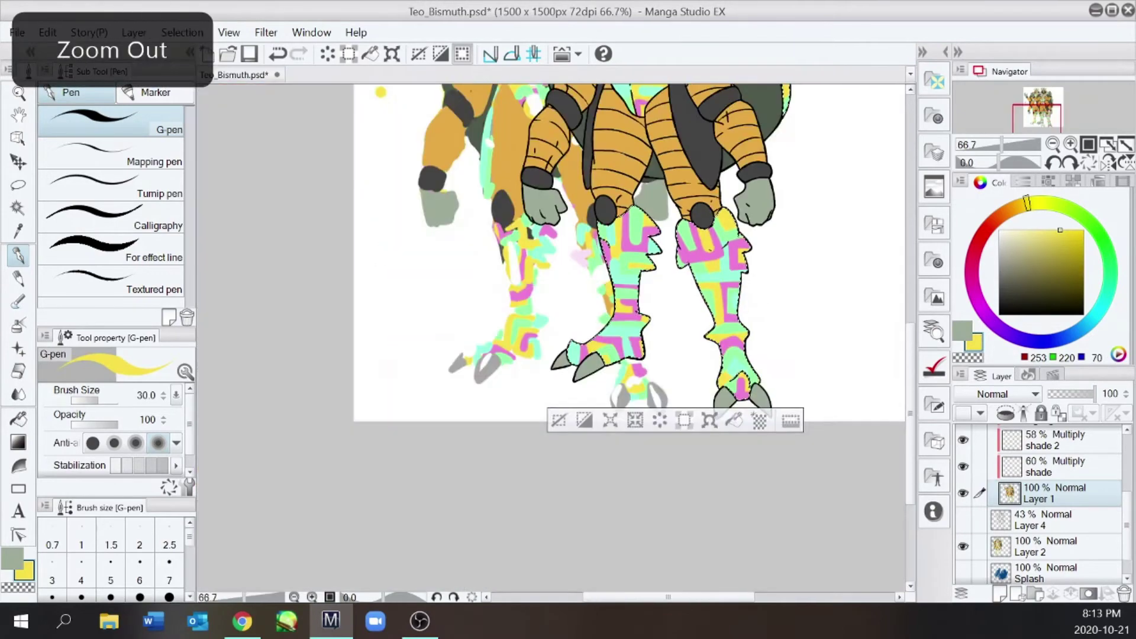
scroll(711, 408, "up", 2)
scroll(852, 355, "down", 1)
Step: Clear the selection and hide the reference sketch on Layer 2
left_click_drag(912, 355, 913, 289)
key("ctrl+minus")
key("ctrl+minus")
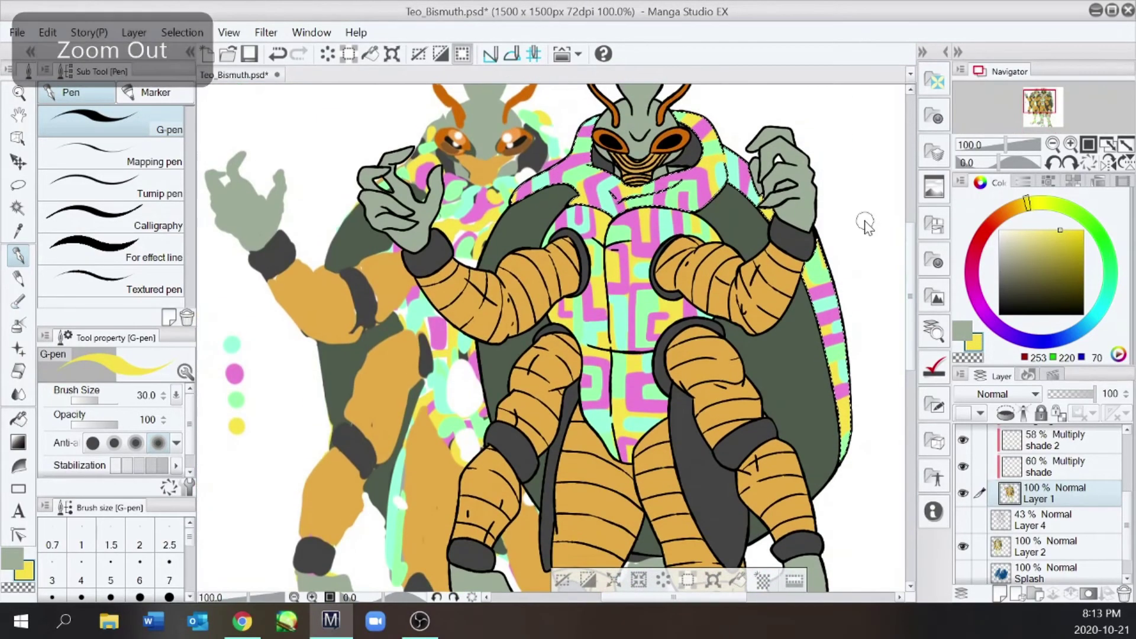
key("ctrl+z")
key("ctrl+z")
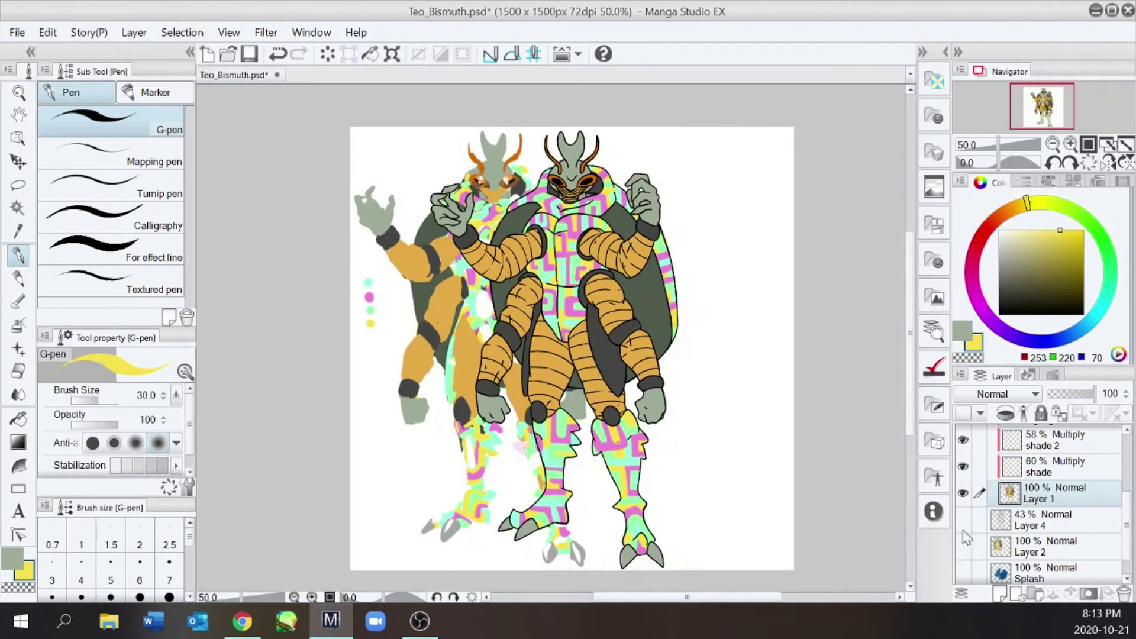
Step: Add a new layer directly above Lineart and clip it to the line art
left_click_drag(910, 291, 909, 274)
scroll(663, 293, "up", 1)
scroll(1110, 456, "up", 3)
left_click(1053, 465)
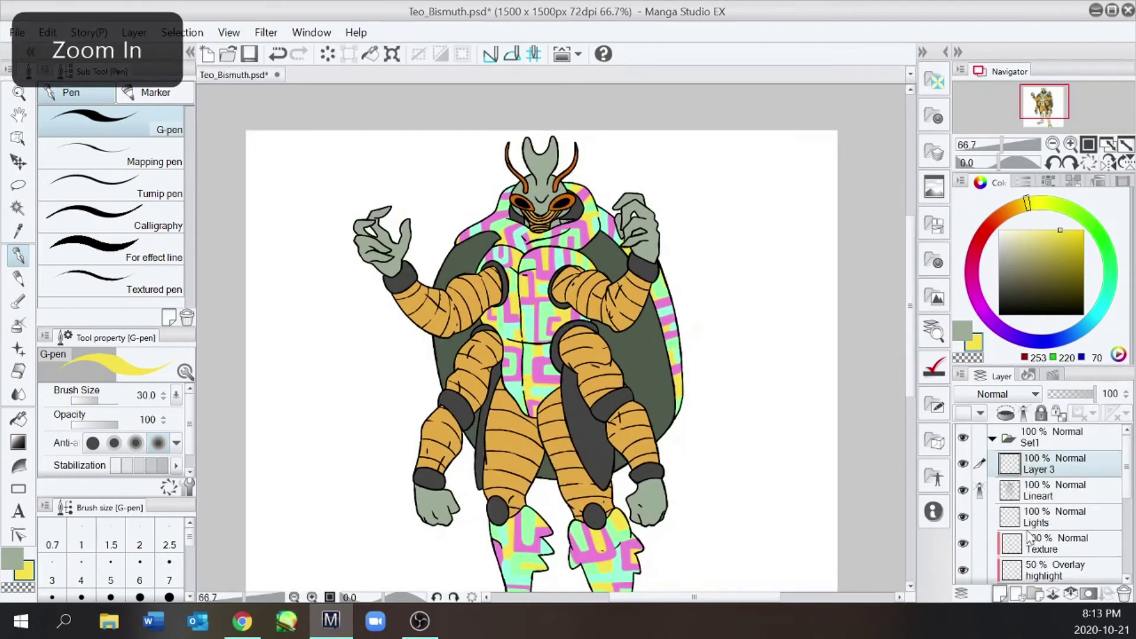
left_click(999, 594)
Step: Try recoloring the outline of the patterned shell edge in pale mint (218, 255, 226), changing to (190, 236, 200)
scroll(661, 292, "up", 2)
left_click(1107, 251)
left_click(1011, 230)
key("e")
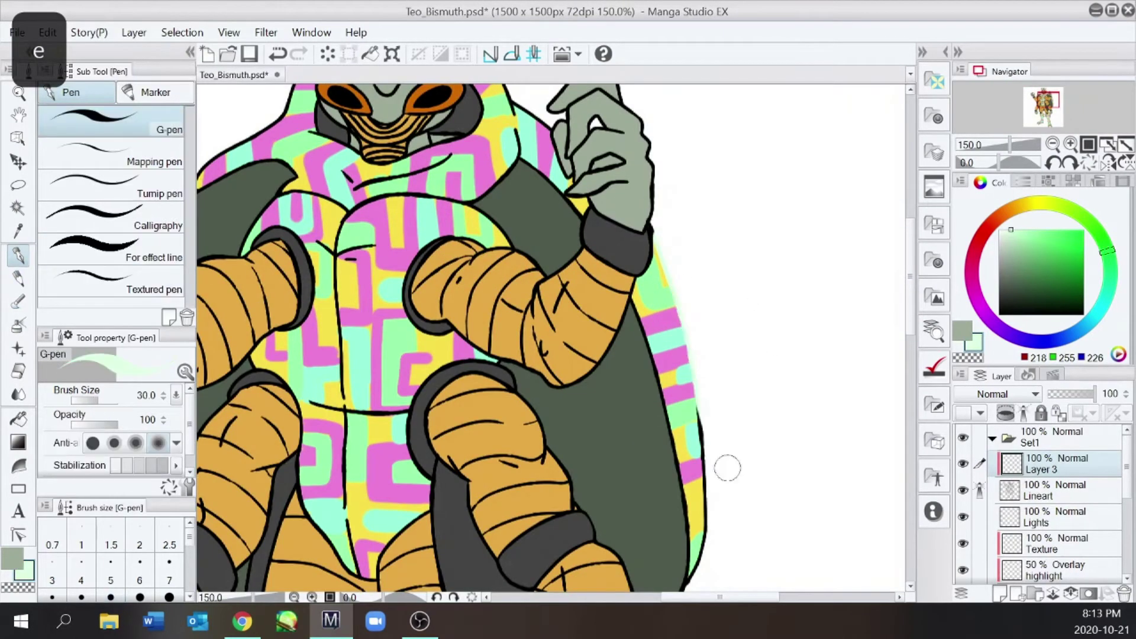
scroll(911, 353, "down", 3)
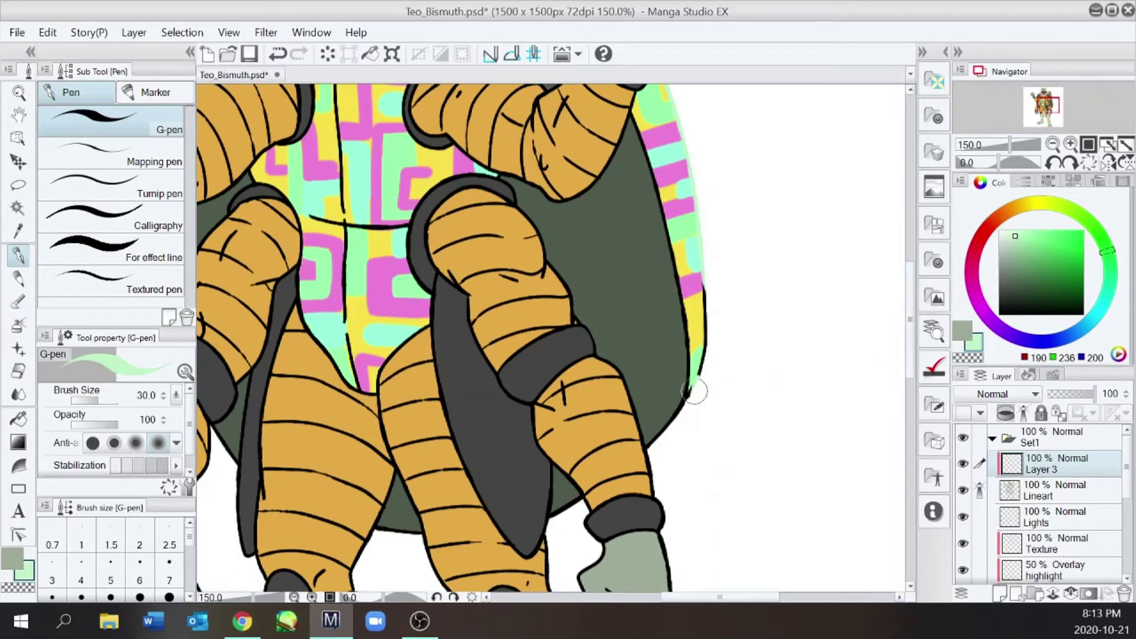
scroll(712, 322, "down", 4)
scroll(687, 332, "up", 4)
Step: Try recoloring the outline of the right lower leg around the knee and spikes in pale mint (190, 236, 200)
key("e")
key("p")
mouse_move(672, 307)
left_mouse_down()
mouse_move(701, 362)
mouse_move(692, 469)
left_mouse_up()
left_click_drag(557, 331, 609, 500)
scroll(702, 322, "down", 1)
key("ctrl+z")
key("ctrl+plus")
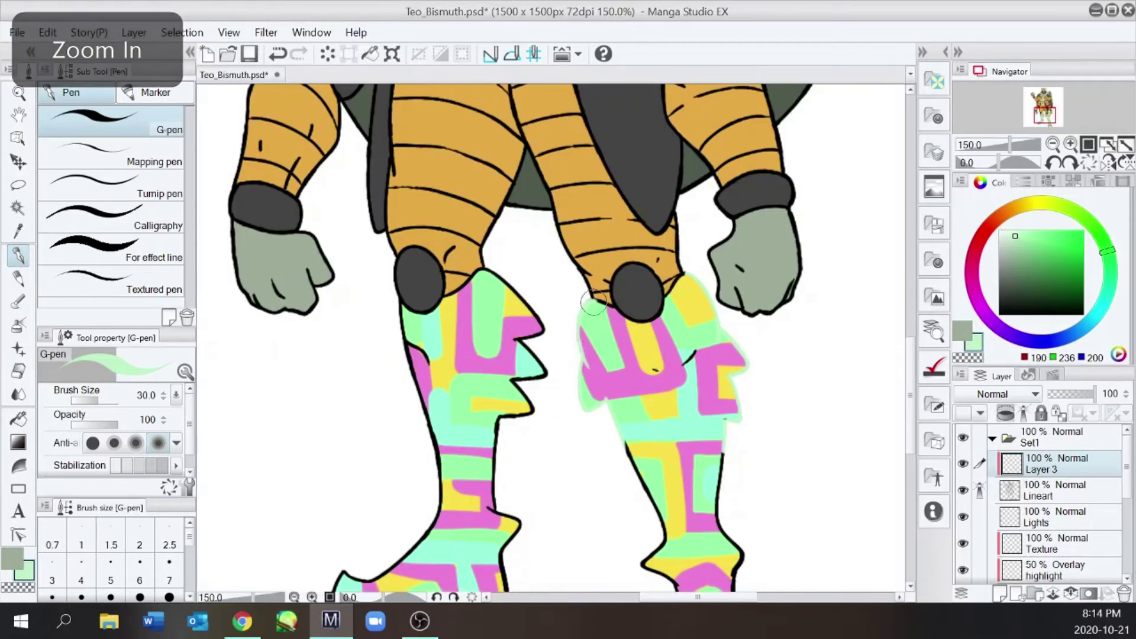
key("e")
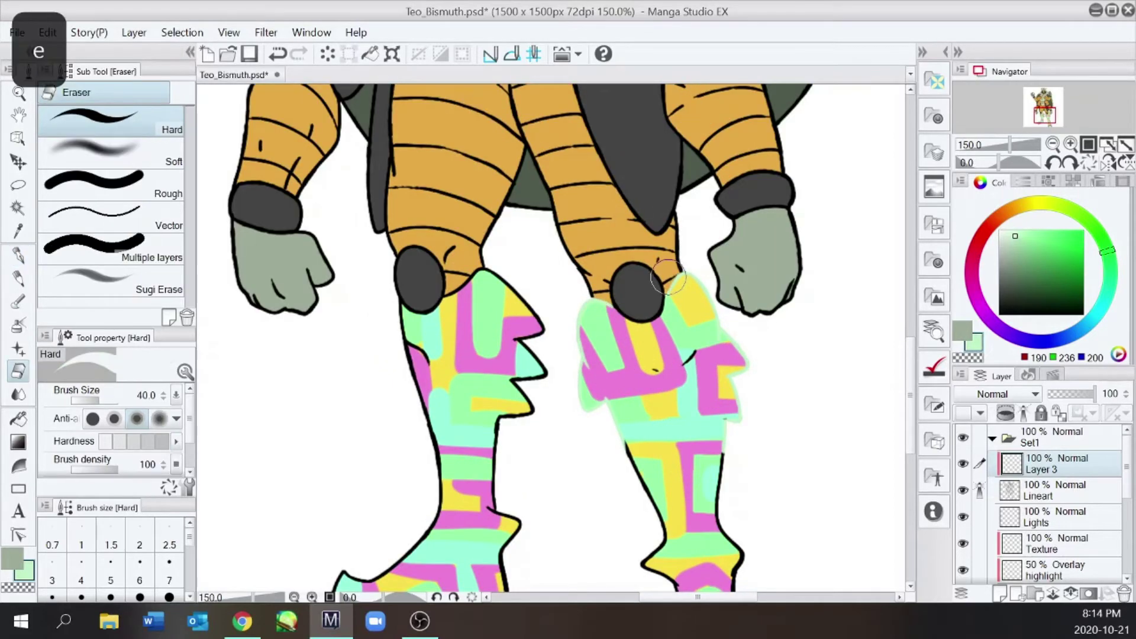
key("p")
Step: Try the pale mint outline on the right shin and foot, then undo the mint line recoloring
key("ctrl+minus")
key("ctrl+minus")
key("ctrl+plus")
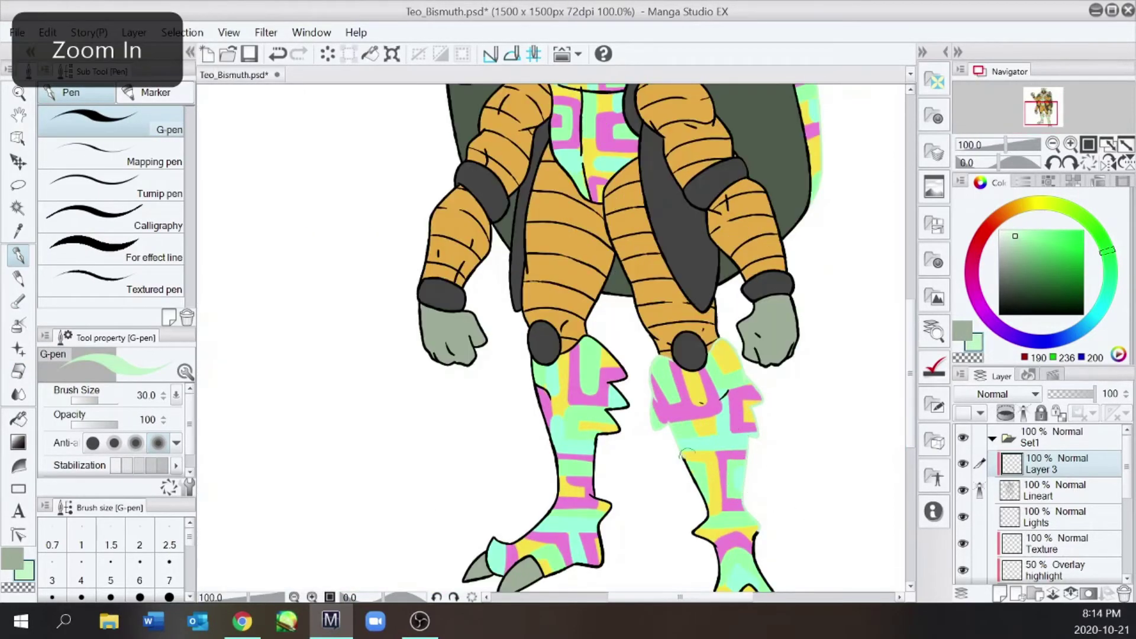
key("ctrl+plus")
left_click_drag(686, 368, 683, 424)
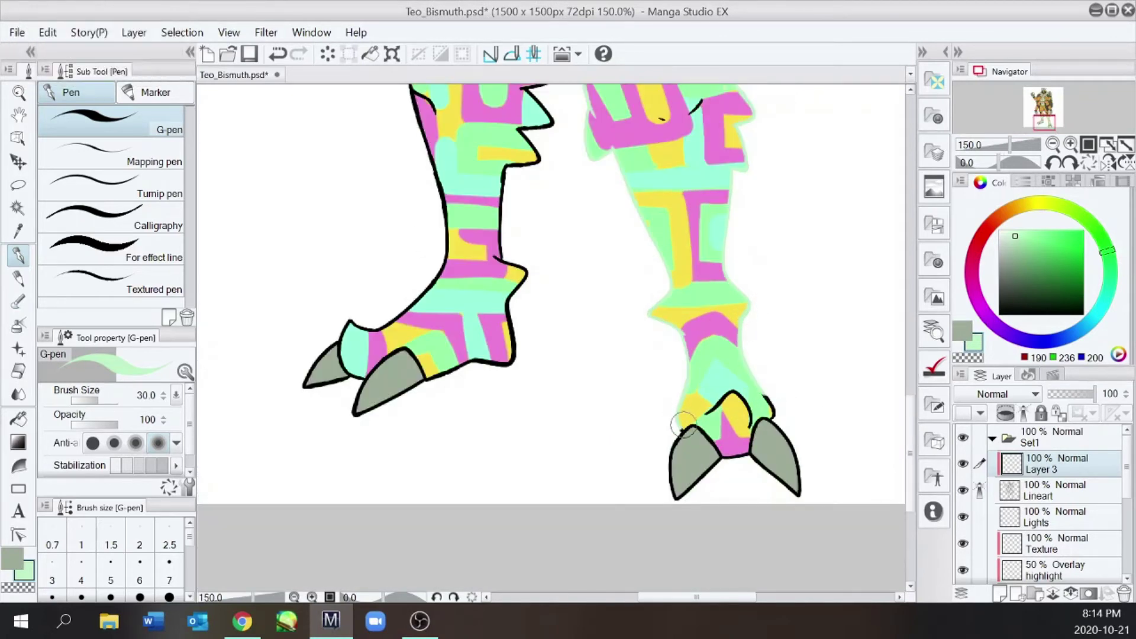
key("ctrl+minus")
key("ctrl+minus")
key("ctrl+minus")
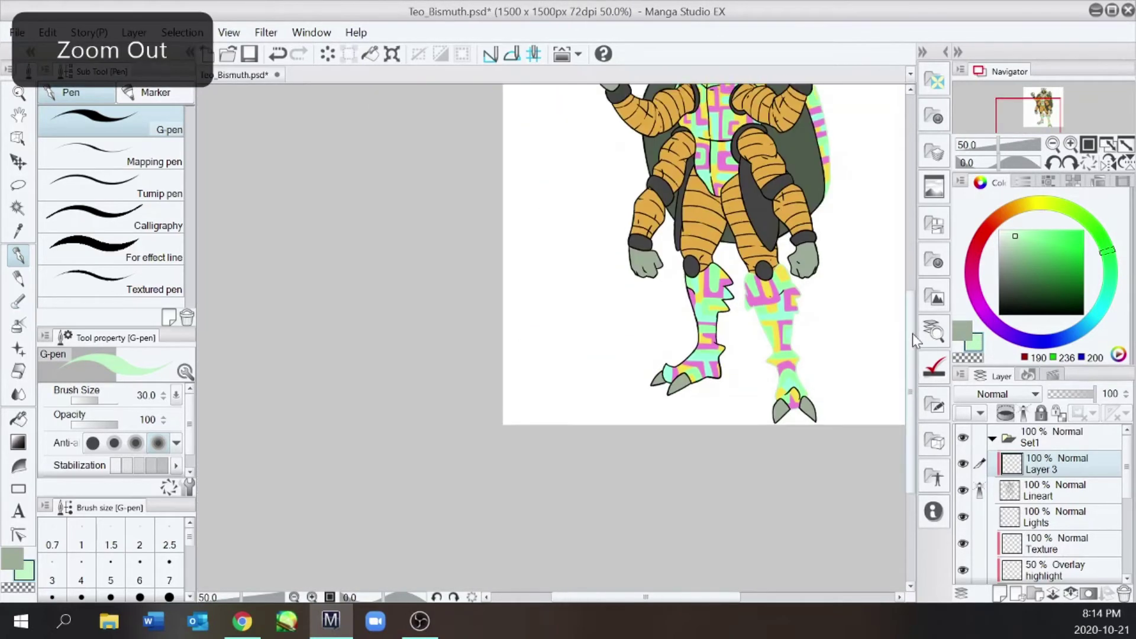
key("ctrl+z")
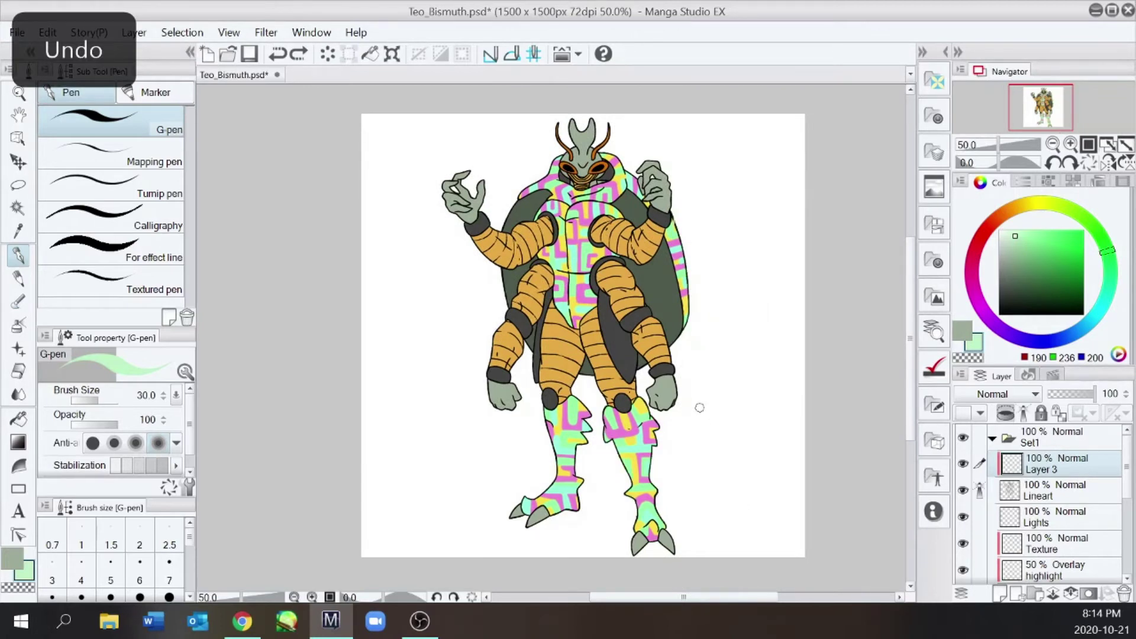
Step: Choose dark brown (90, 46, 0) and recolor the outlines around the orange eyes on Layer 3, undoing stray strokes
key("ctrl+plus")
key("ctrl+plus")
key("ctrl+plus")
right_click(623, 185)
right_click(639, 181)
left_click(1084, 285)
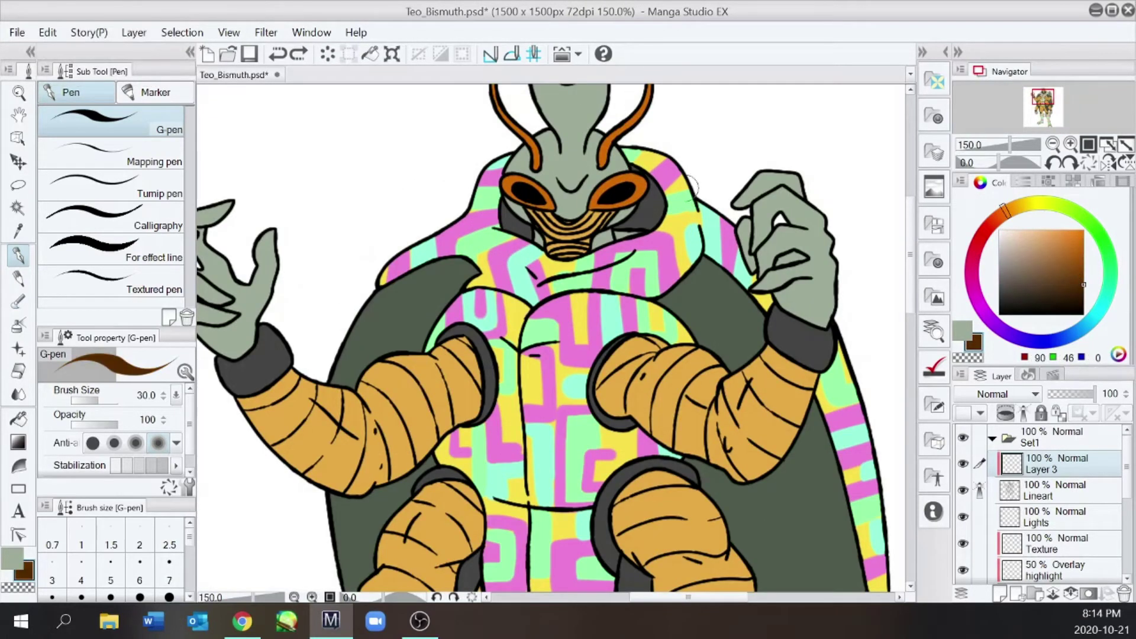
key("ctrl+plus")
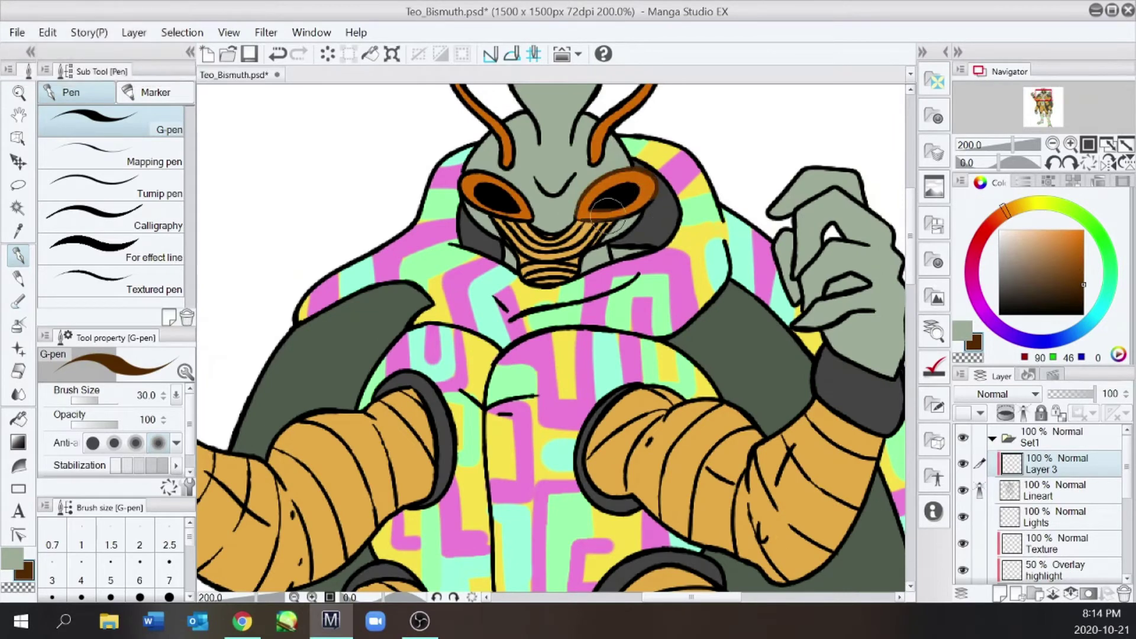
key("e")
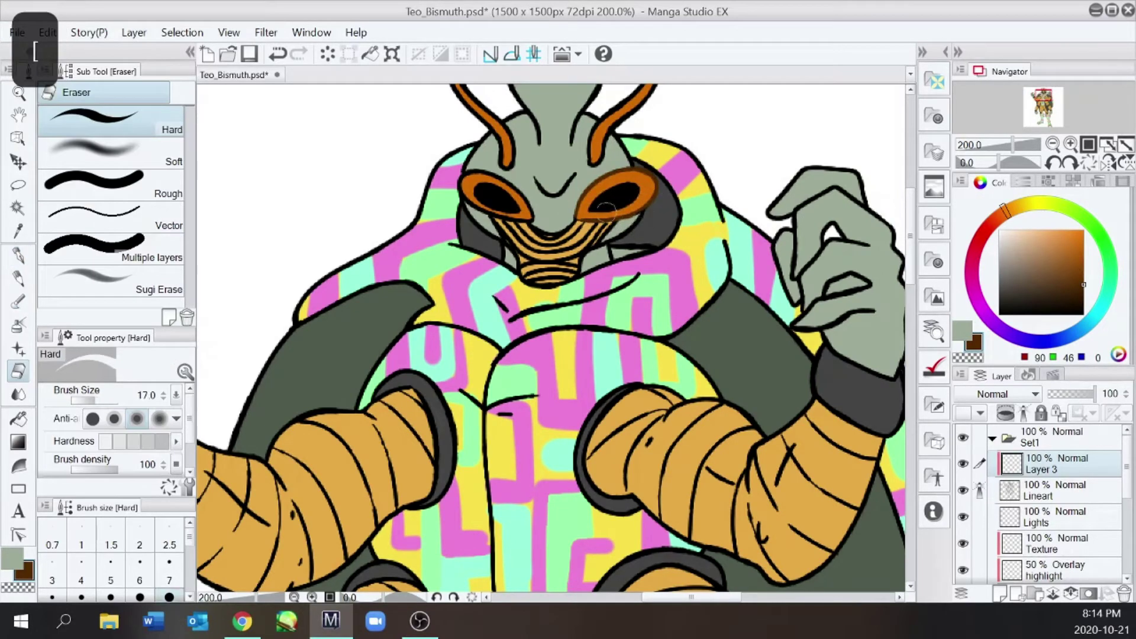
key("ctrl+z")
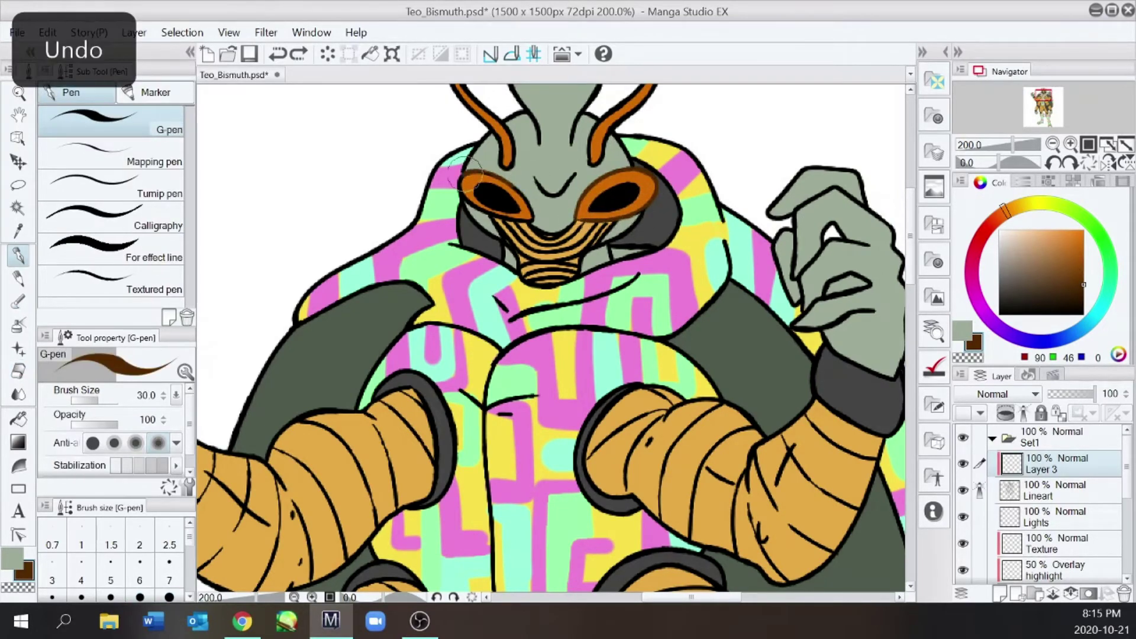
left_click_drag(464, 205, 481, 171)
key("ctrl+z")
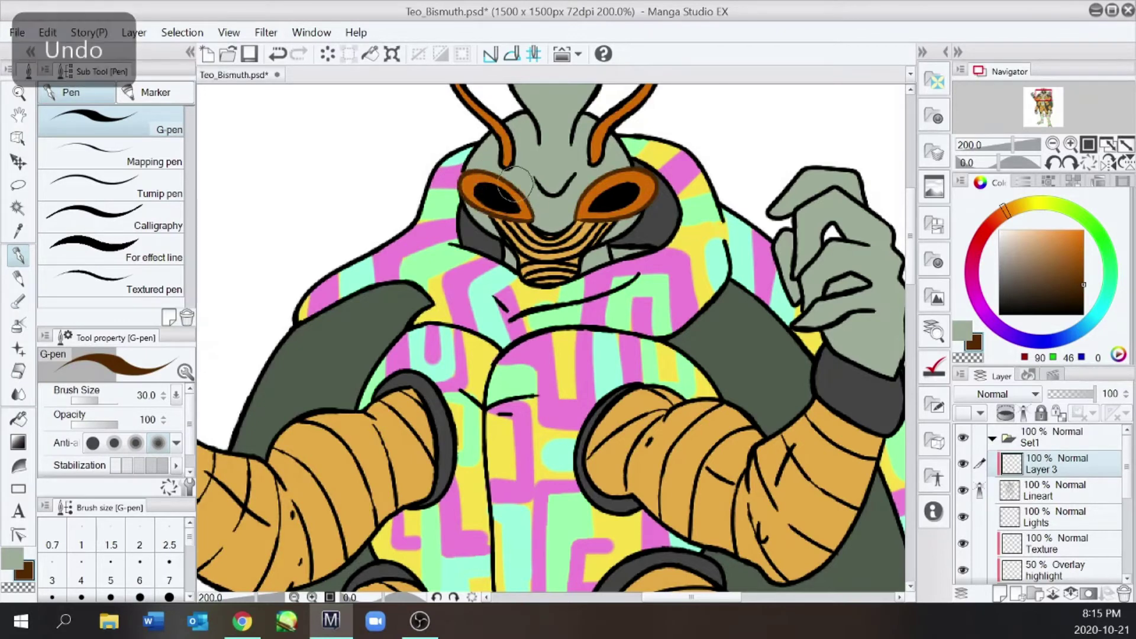
Step: Select the 50% Overlay highlight layer and choose a pale beige from the default color set
key("ctrl+minus")
left_click_drag(911, 308, 911, 302)
left_click_drag(1127, 475, 1127, 518)
left_click(1059, 463)
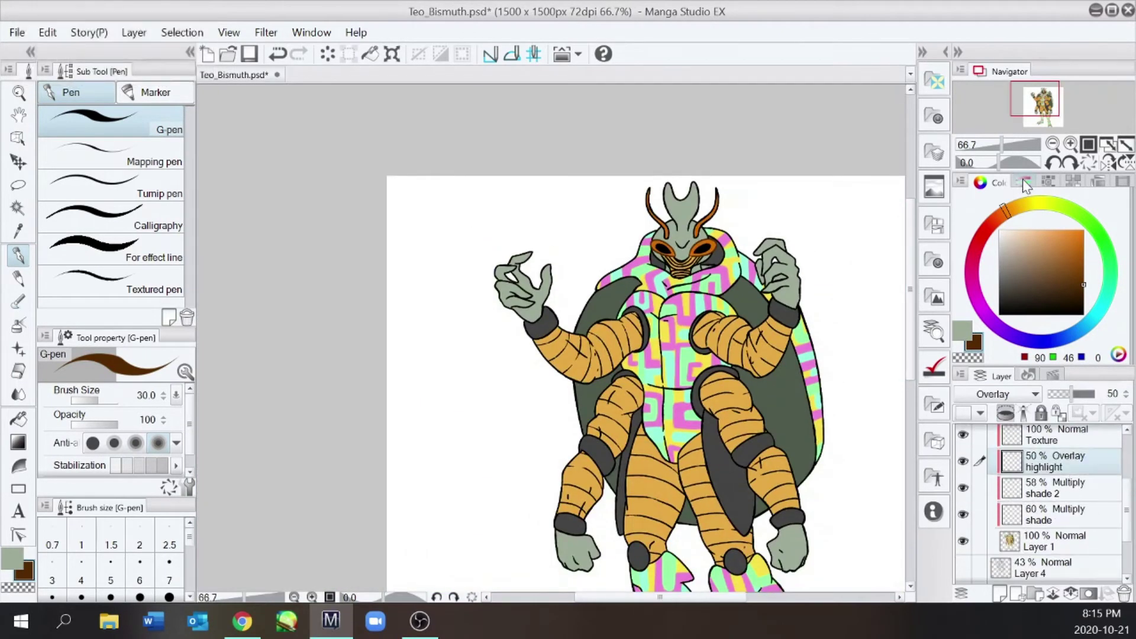
left_click(1048, 182)
left_click(961, 296)
Step: Paint pale beige highlights on the horn and forehead and soften their edges with the eraser
scroll(704, 237, "up", 2)
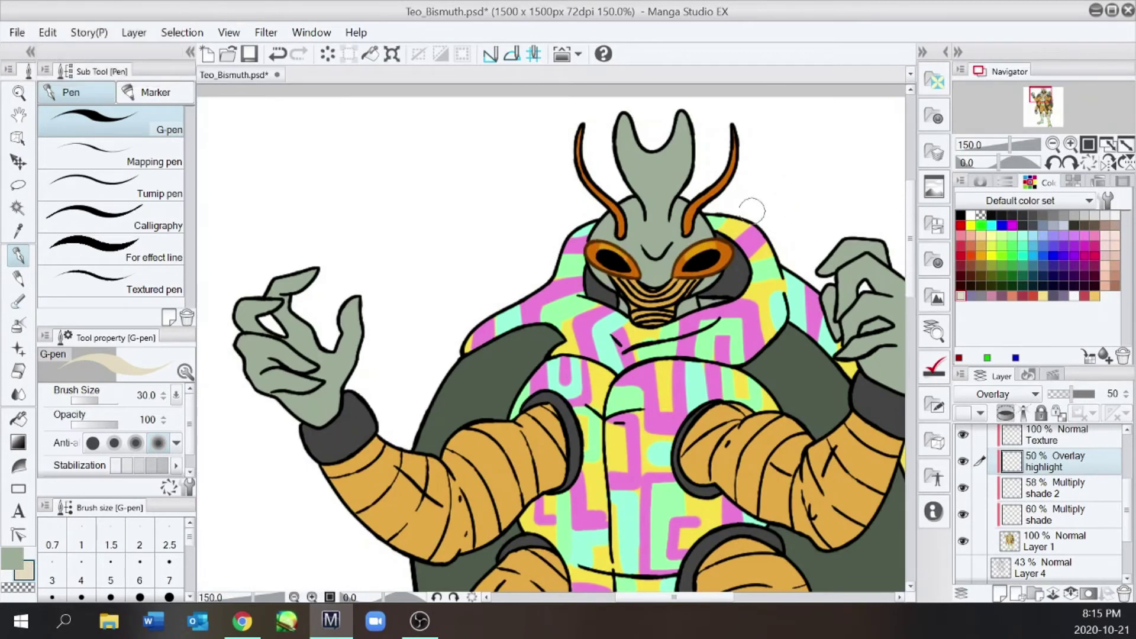
key("e")
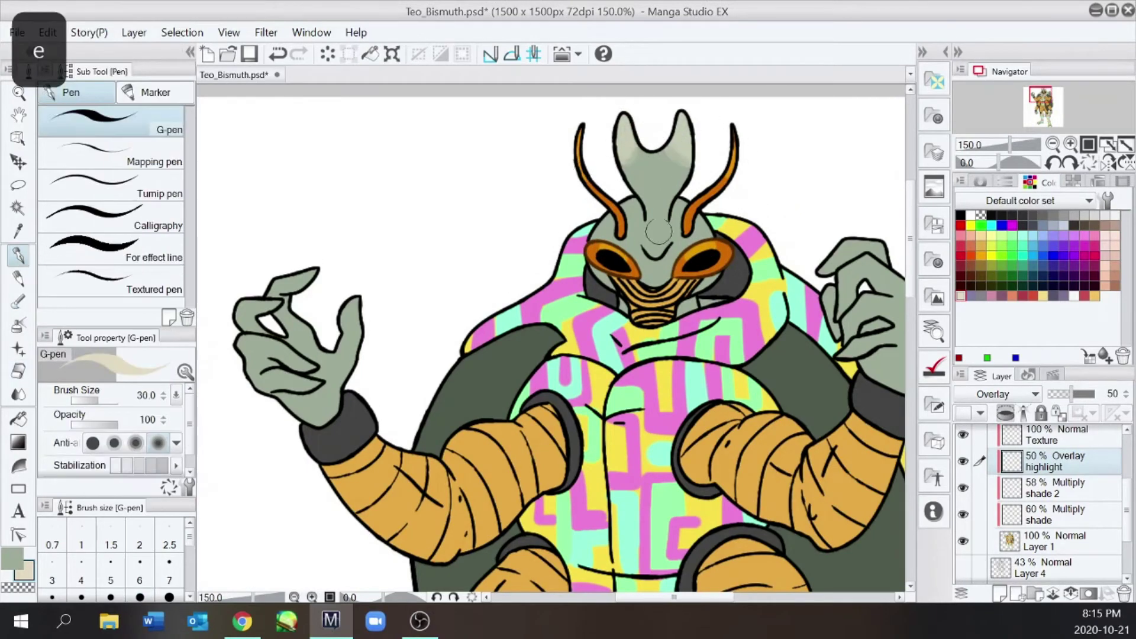
key("e")
key("e")
key("e")
Step: Paint pale beige highlights on the raised right hand and soften them with Sugi Erase at size 25
left_click_drag(701, 598, 736, 598)
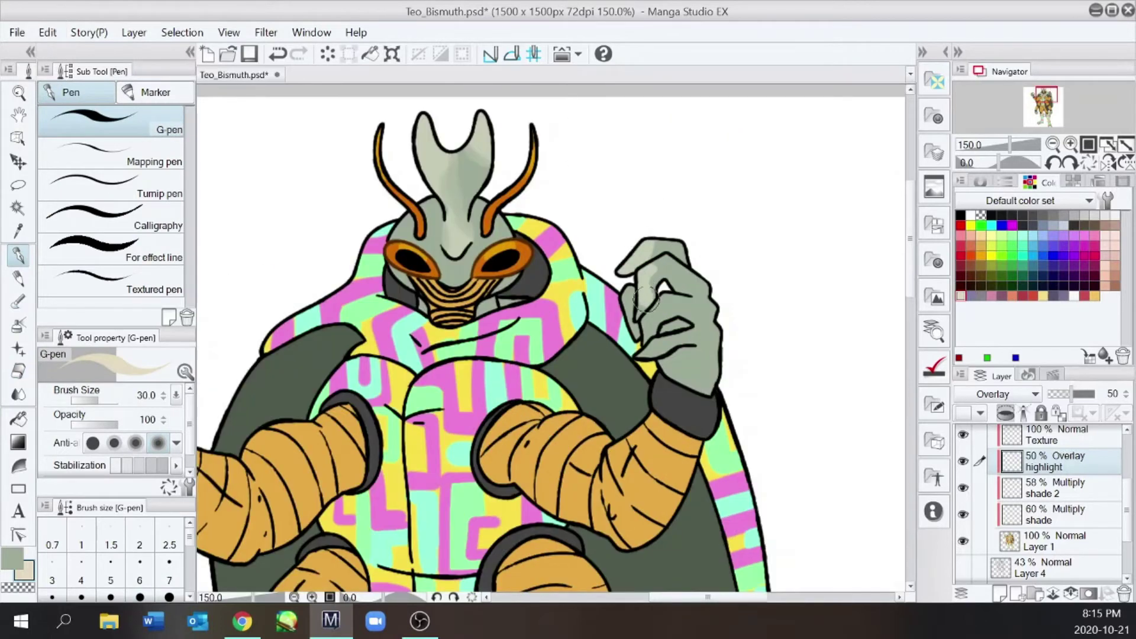
key("e")
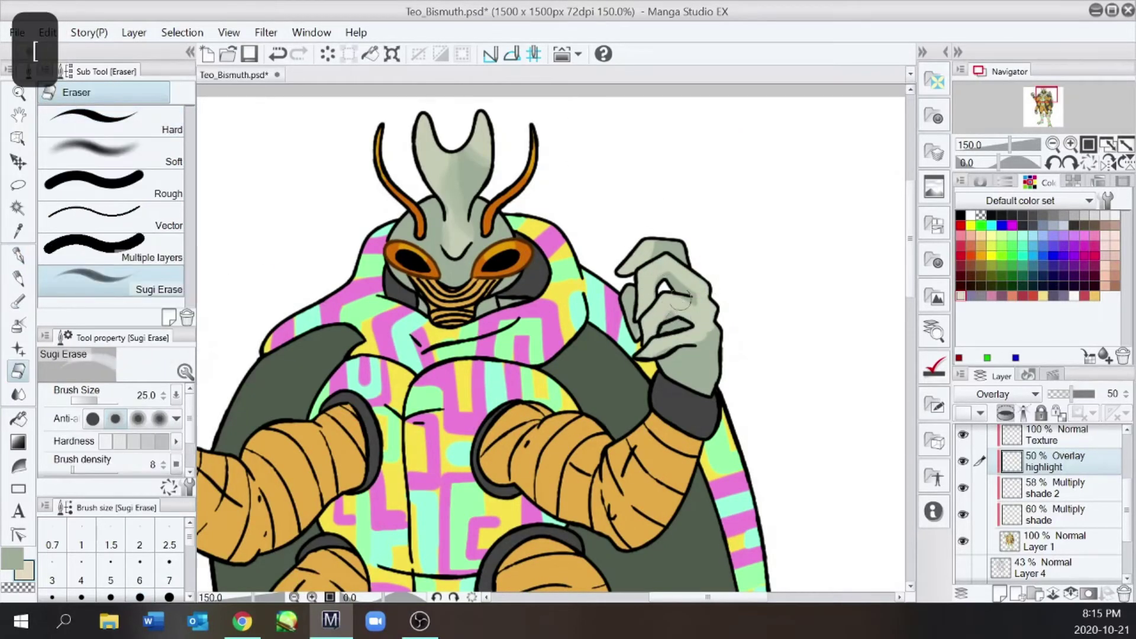
key("e")
key("e")
Step: Paint pale beige highlights on the raised left hand's fingers and palm, and soften them with Sugi Erase at size 25
scroll(704, 248, "down", 2)
key("e")
key("e")
scroll(435, 261, "up", 2)
left_click_drag(429, 271, 409, 283)
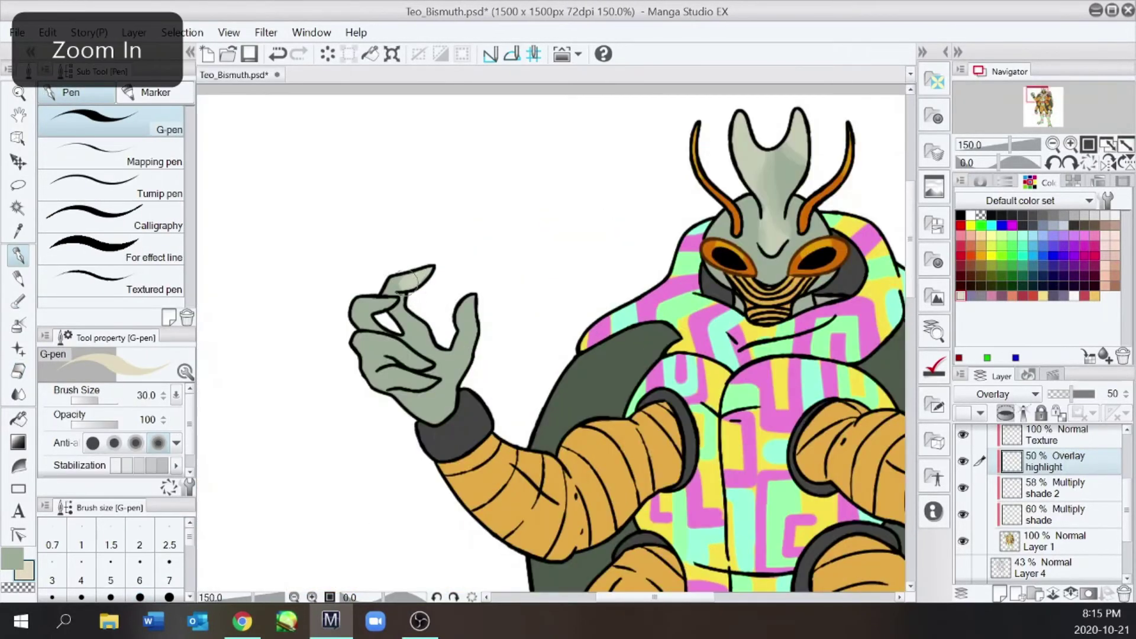
key("e")
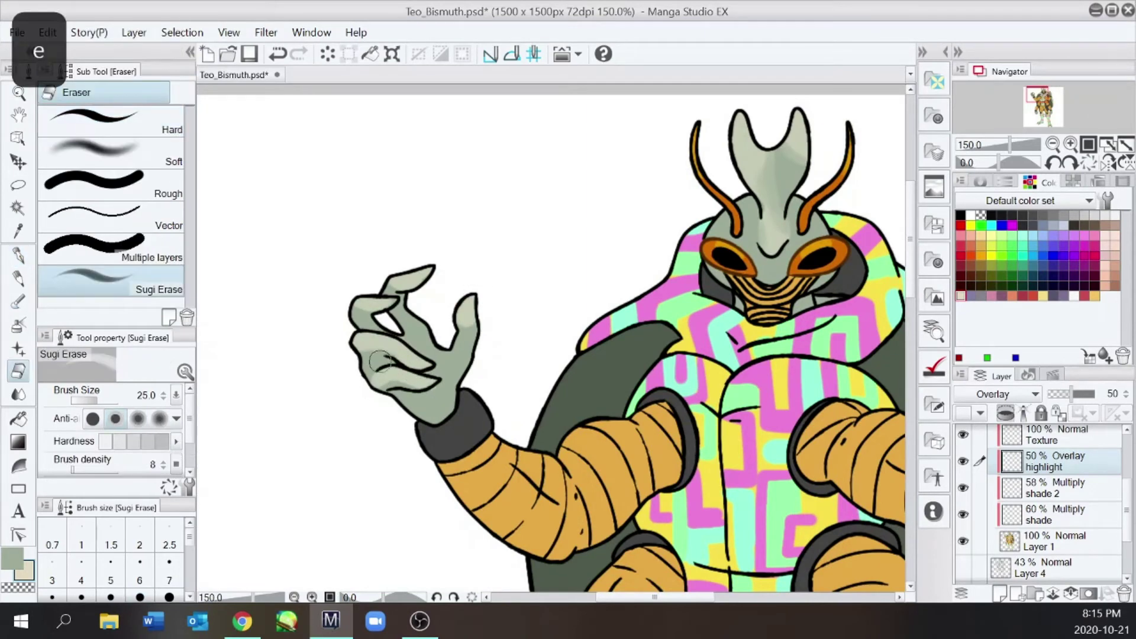
key("e")
key("e")
Step: Paint pale beige highlights along the orange bands of the upper right arm and blend their edges with the eraser
scroll(478, 237, "down", 2)
scroll(719, 295, "up", 1)
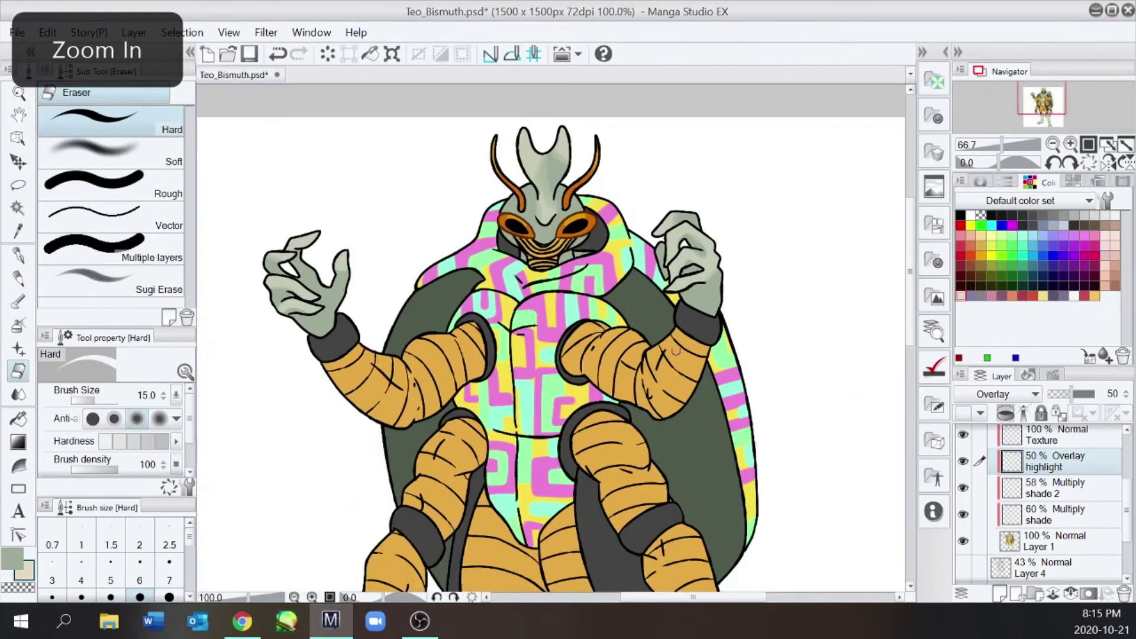
key("e")
scroll(719, 296, "up", 1)
key("e")
mouse_move(710, 330)
left_mouse_down()
mouse_move(706, 351)
mouse_move(704, 340)
left_mouse_up()
key("e")
key("e")
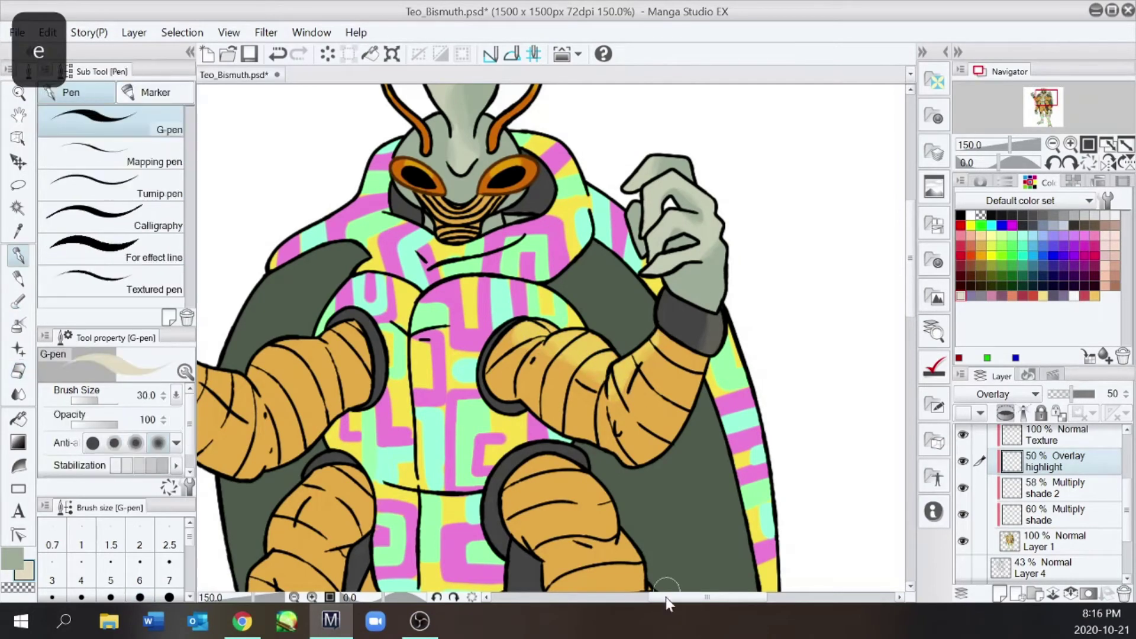
Step: Paint pale beige highlights on the upper left arm from shoulder to elbow and soften them with Sugi Erase
left_click_drag(698, 597, 650, 598)
mouse_move(602, 348)
left_mouse_down()
mouse_move(582, 362)
mouse_move(594, 334)
mouse_move(650, 324)
left_mouse_up()
key("e")
key("e")
mouse_move(609, 364)
left_mouse_down()
mouse_move(571, 401)
mouse_move(488, 379)
mouse_move(463, 358)
left_mouse_up()
left_click_drag(467, 405, 480, 426)
key("e")
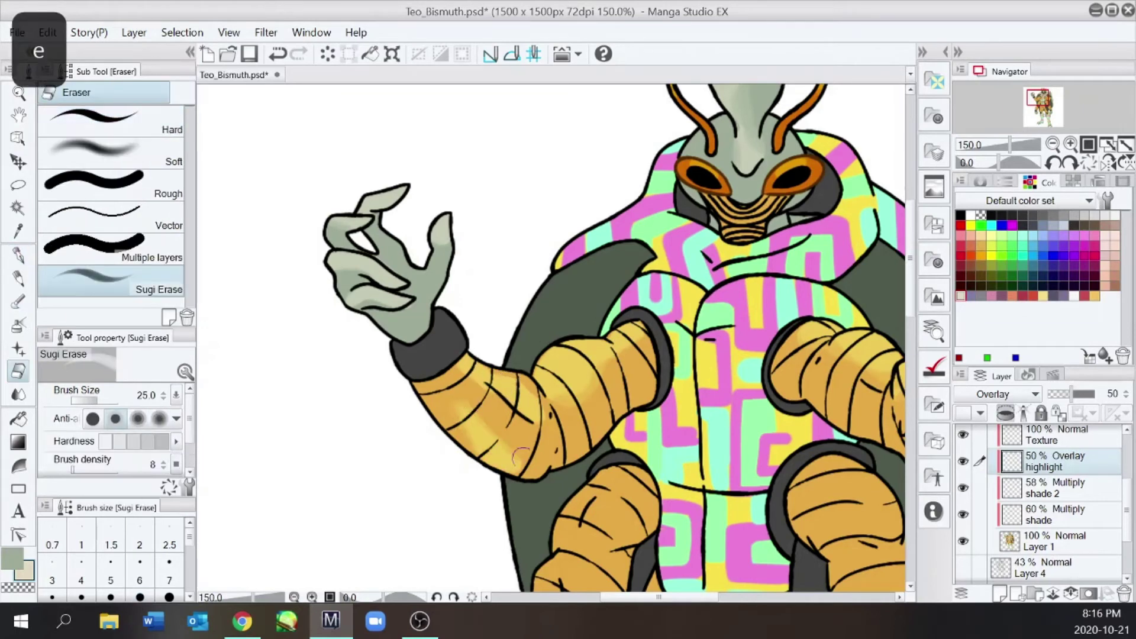
Step: Highlight the elbow and dark wrist cuff of the upper right arm, undoing a stray stroke and softening the edges
key("ctrl+minus")
key("ctrl+minus")
key("ctrl+plus")
key("ctrl+plus")
left_click_drag(729, 381, 698, 432)
key("ctrl+z")
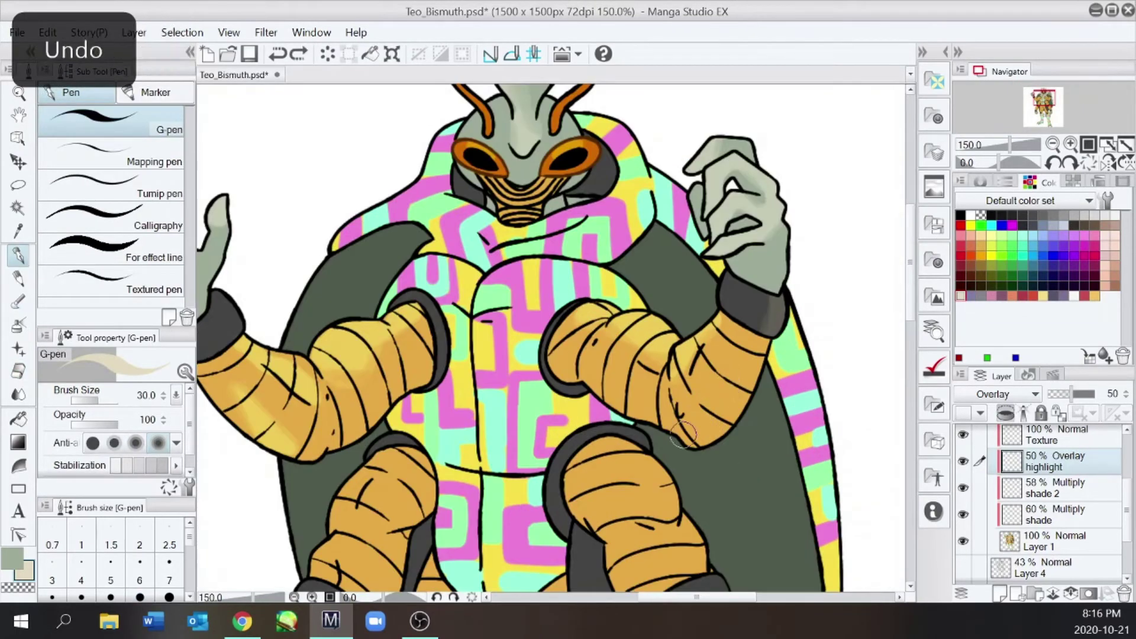
key("e")
key("e")
key("ctrl+minus")
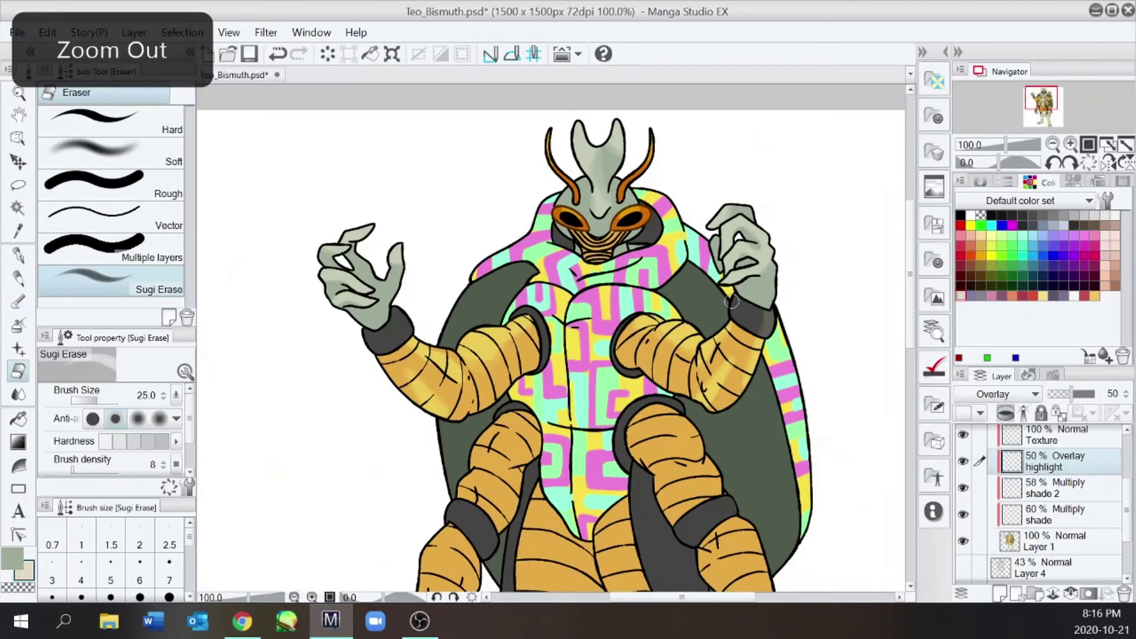
Step: Add pale beige highlights to the patterned upper chest plates and soften them with the eraser
key("ctrl+plus")
key("ctrl+minus")
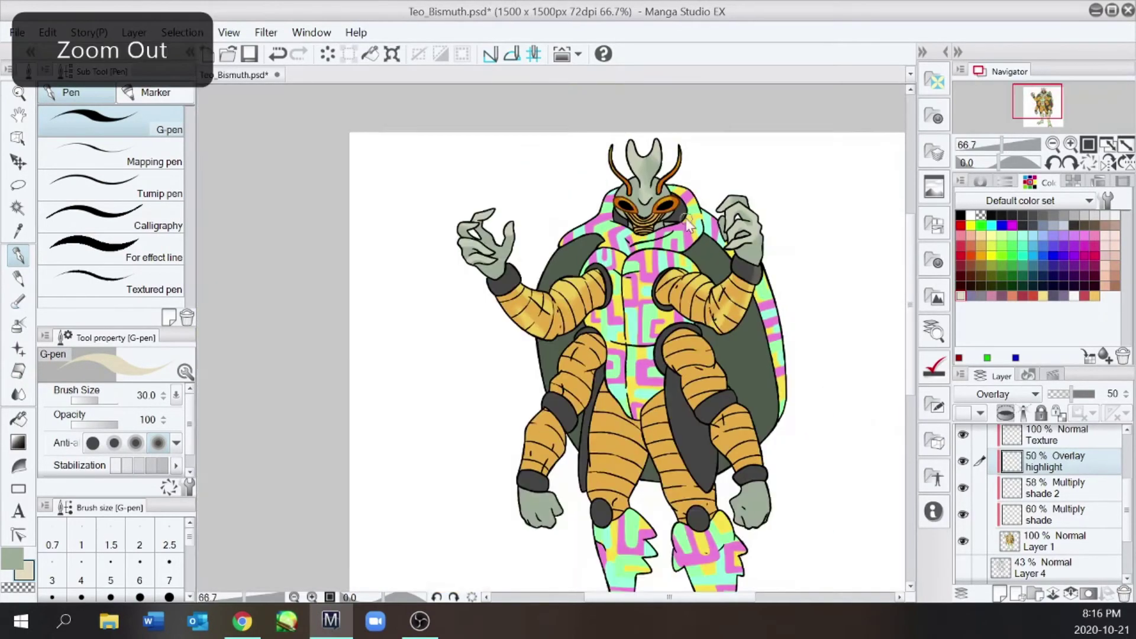
key("ctrl+plus")
key("e")
key("e")
key("ctrl+minus")
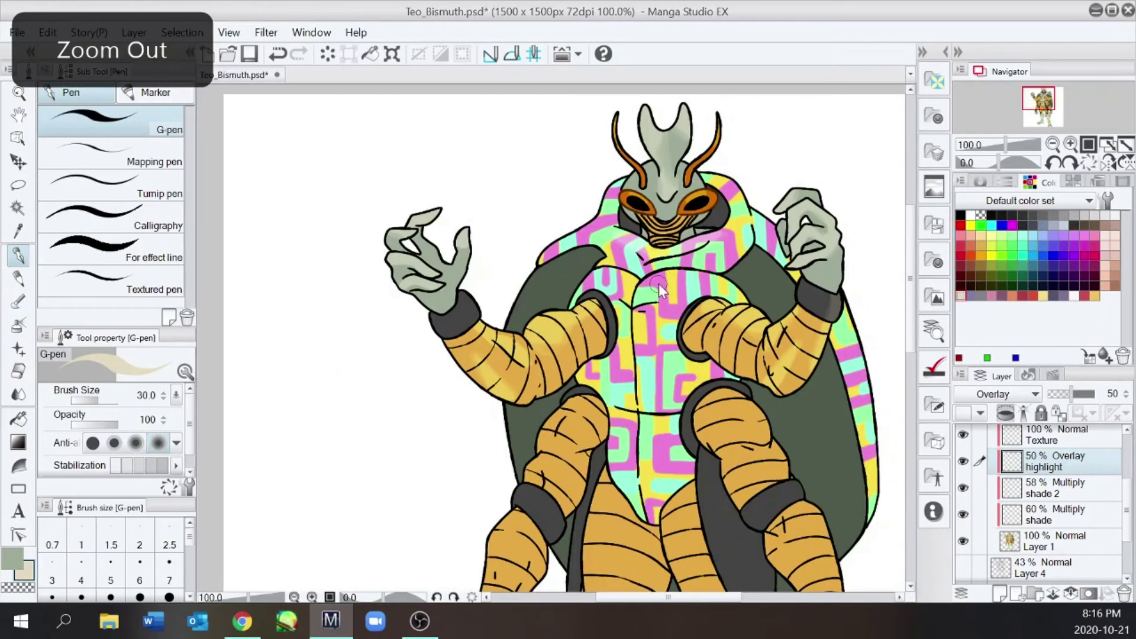
key("ctrl+plus")
key("e")
Step: Paint highlights down both orange thighs and on the dark knees with the G-pen at size 60, and soften them with Sugi Erase
key("ctrl+minus")
key("ctrl+minus")
key("e")
key("ctrl+plus")
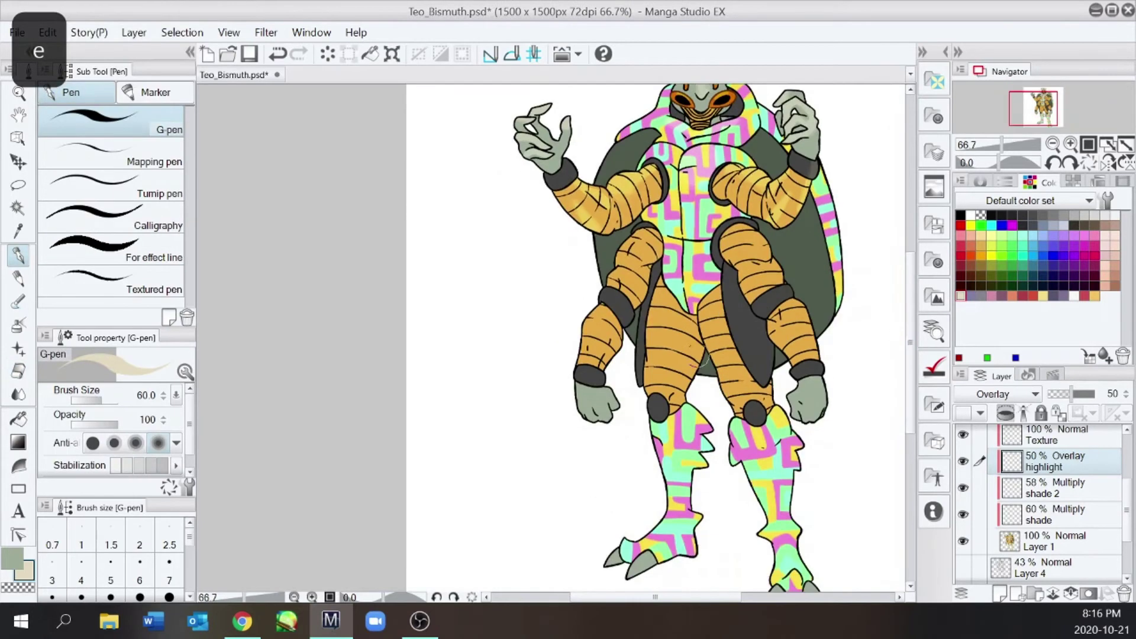
key("e")
key("e")
key("e")
key("e")
key("e")
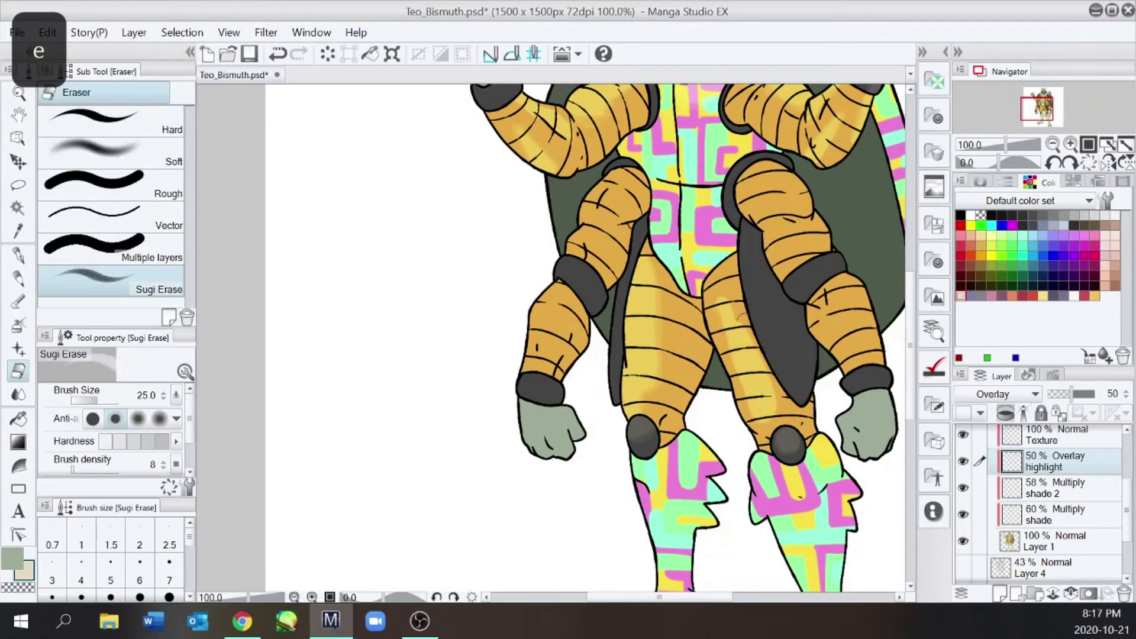
Step: Paint pale beige highlights on the toe claws of both feet and soften them with Sugi Erase
key("ctrl+minus")
key("e")
scroll(916, 390, "down", 1)
key("ctrl+plus")
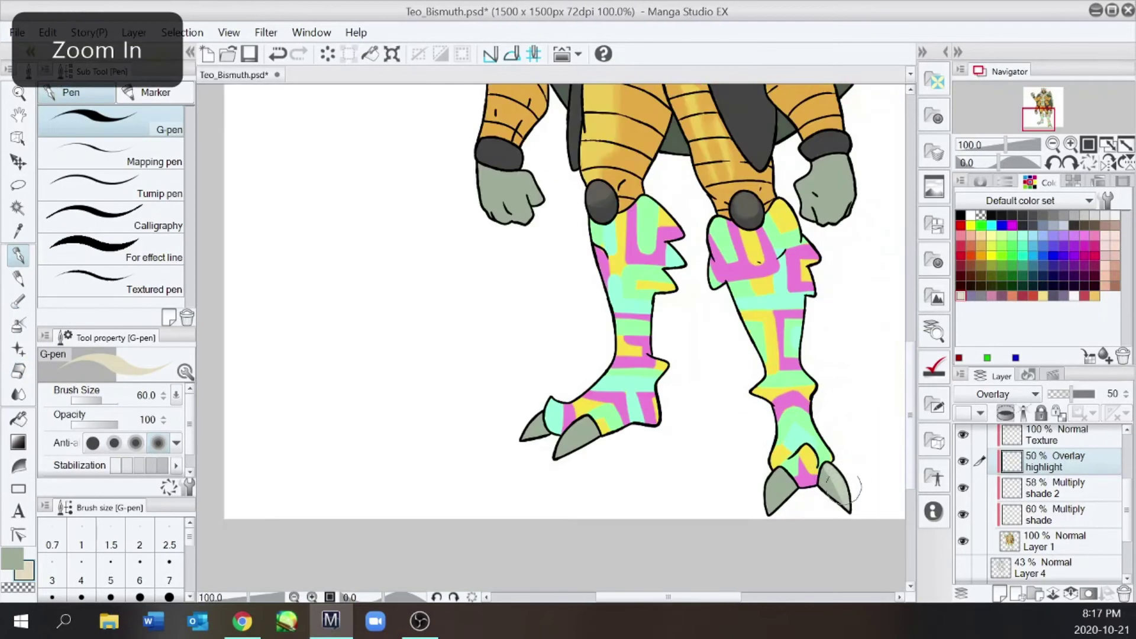
key("e")
key("e")
key("e")
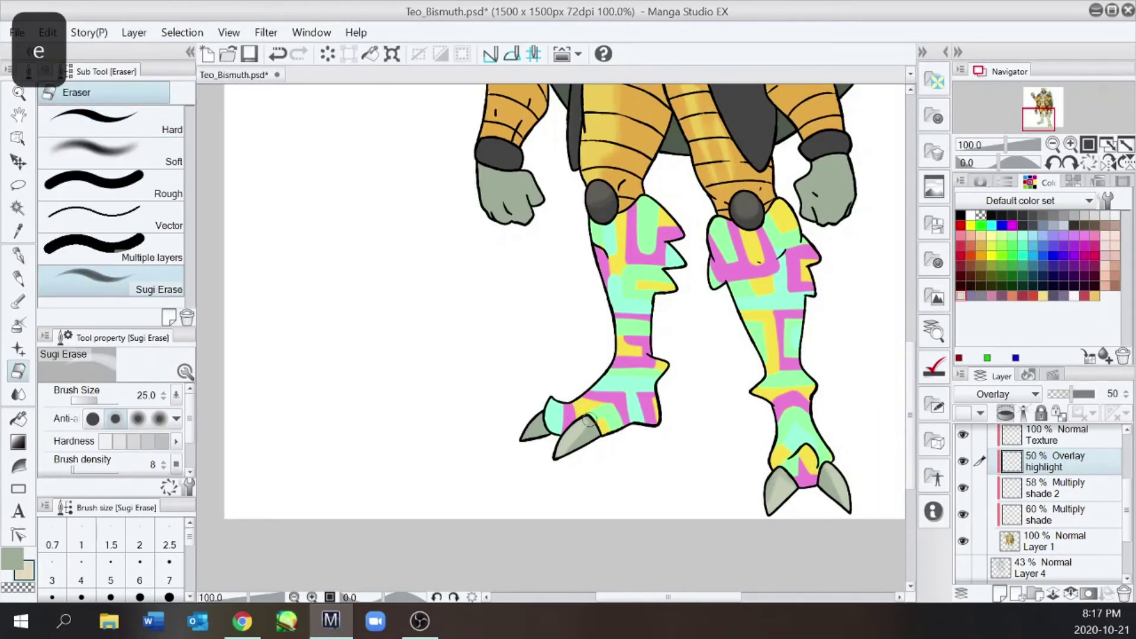
Step: Paint pale beige highlights on both lower fists and blend their edges with the eraser
key("ctrl+minus")
scroll(551, 338, "up", 3)
key("ctrl+plus")
key("e")
left_click_drag(735, 427, 745, 425)
key("e")
left_click_drag(747, 382, 738, 421)
key("e")
mouse_move(400, 394)
left_mouse_down()
mouse_move(435, 421)
mouse_move(422, 417)
left_mouse_up()
key("e")
Step: Highlight the lower left arm's orange bands and dark cuffs, softening the strokes with Sugi Erase
key("e")
key("e")
key("e")
key("e")
key("e")
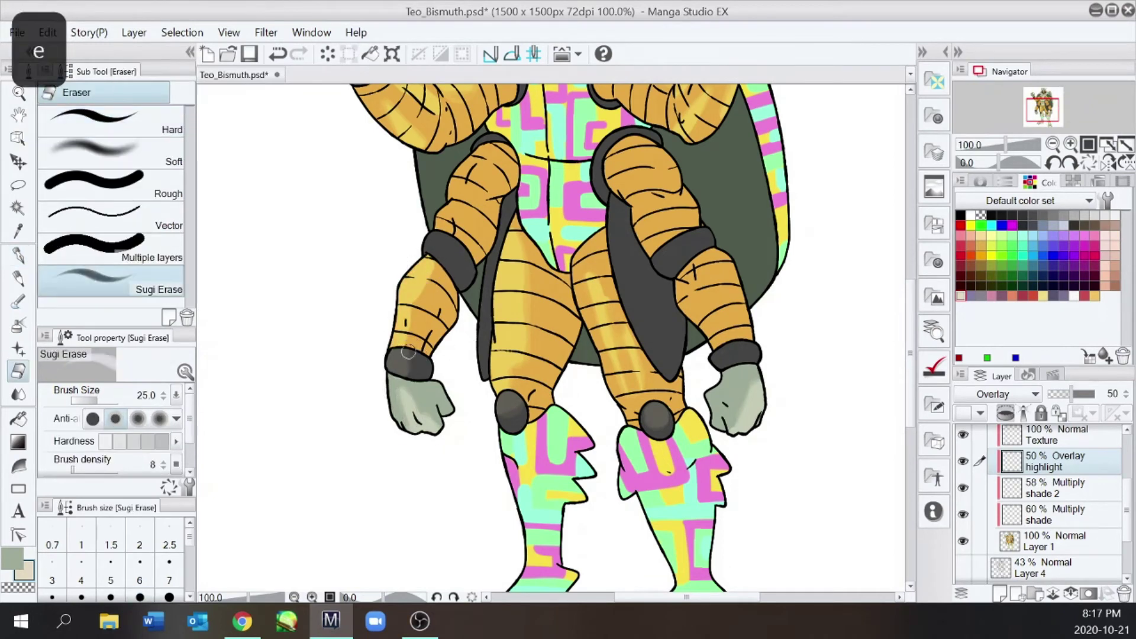
key("e")
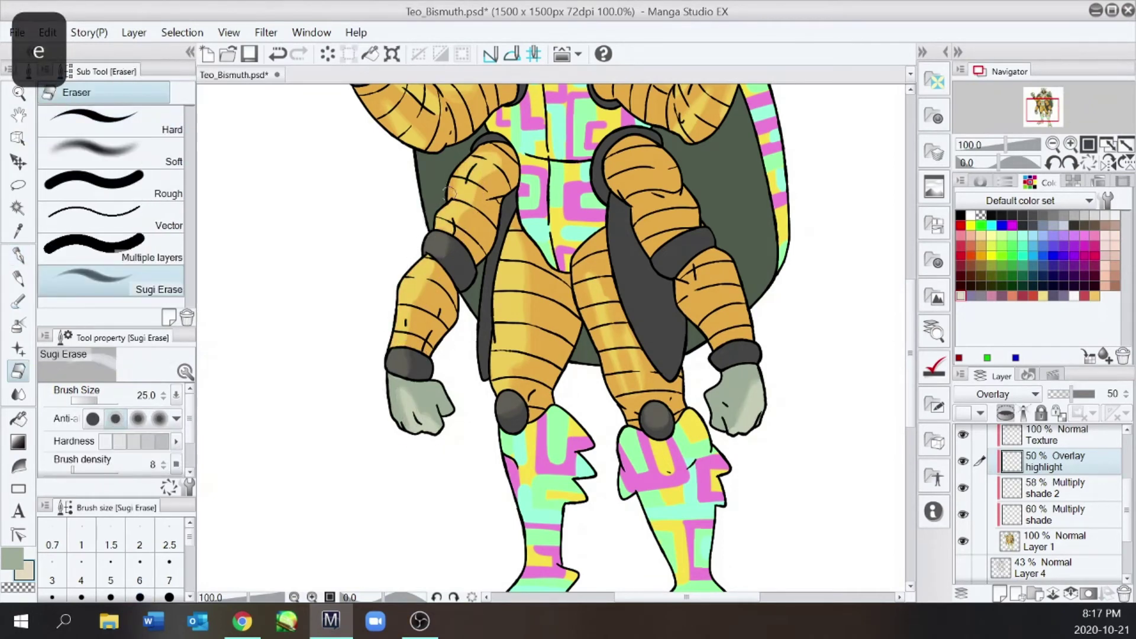
Step: Paint highlights down the forearm and wrist cuff of the lower right arm and soften them
key("e")
left_click_drag(712, 251, 750, 362)
key("e")
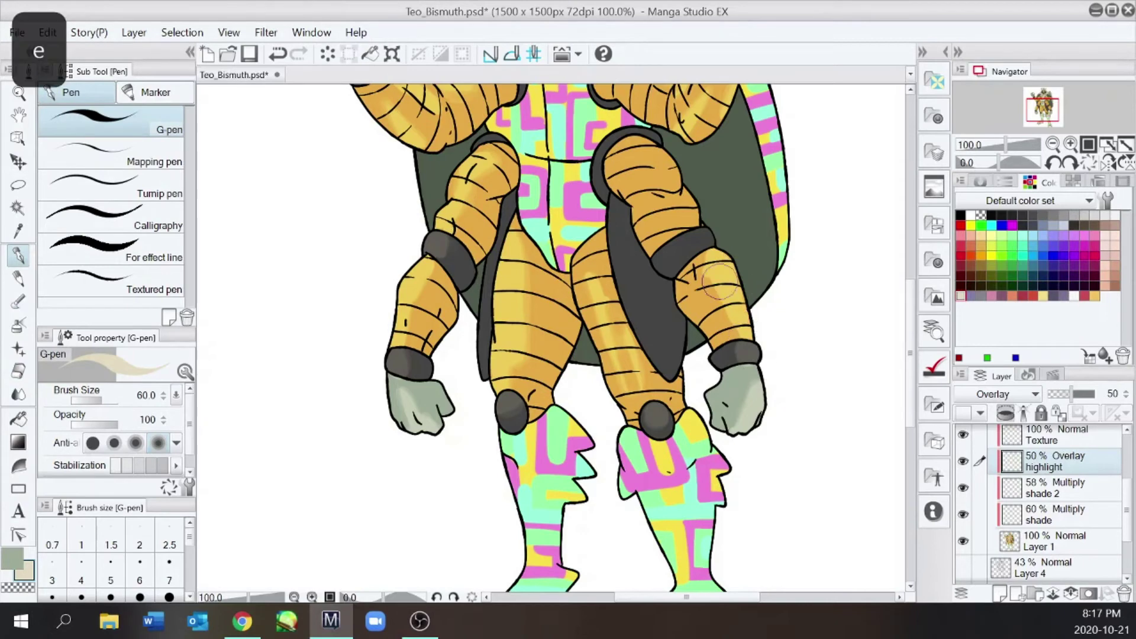
left_click_drag(724, 290, 736, 330)
key("e")
Step: Highlight the upper section and elbow cuff of the lower right arm, cleaning up the edges with the eraser
scroll(665, 326, "up", 3)
mouse_move(657, 319)
left_mouse_down()
mouse_move(683, 358)
mouse_move(642, 353)
mouse_move(643, 342)
left_mouse_up()
key("e")
scroll(640, 298, "up", 1)
key("e")
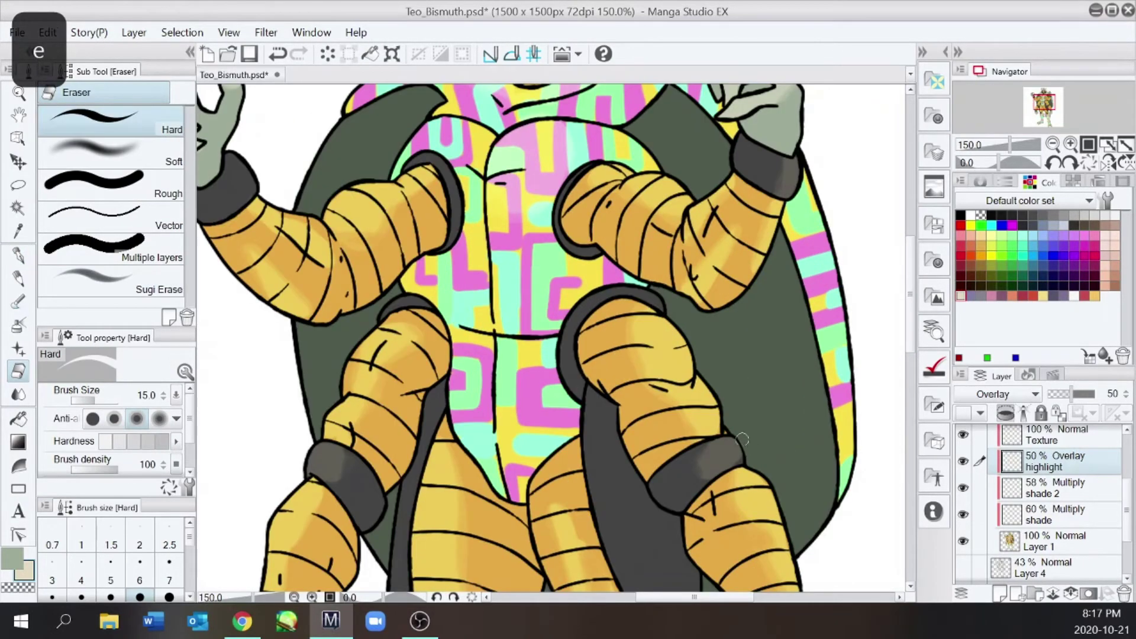
Step: Select the 60% Multiply shade layer, choose a muted gray-purple, and paint shadows on the left inner thigh and lower abdomen
scroll(765, 319, "down", 2)
mouse_move(912, 353)
left_mouse_down()
mouse_move(911, 396)
mouse_move(911, 349)
left_mouse_up()
left_click(1055, 512)
left_click(981, 296)
key("ctrl+plus")
key("e")
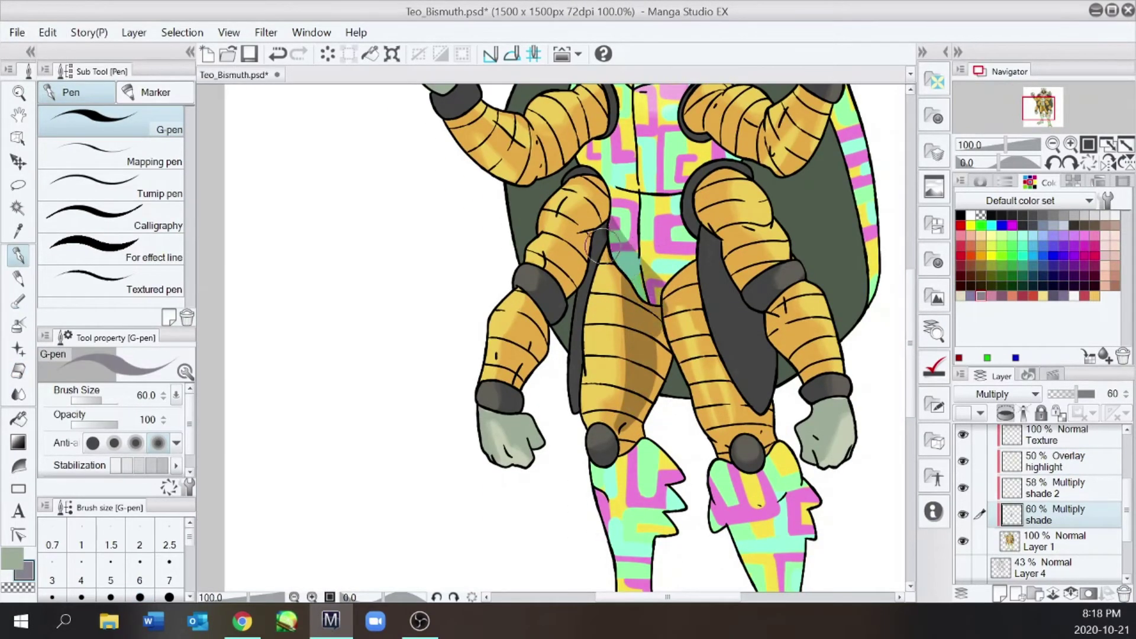
Step: Shade the top of the right thigh and soften the thigh and lower abdomen shadows with Sugi Erase at size 25
key("g")
scroll(677, 378, "up", 1)
key("e")
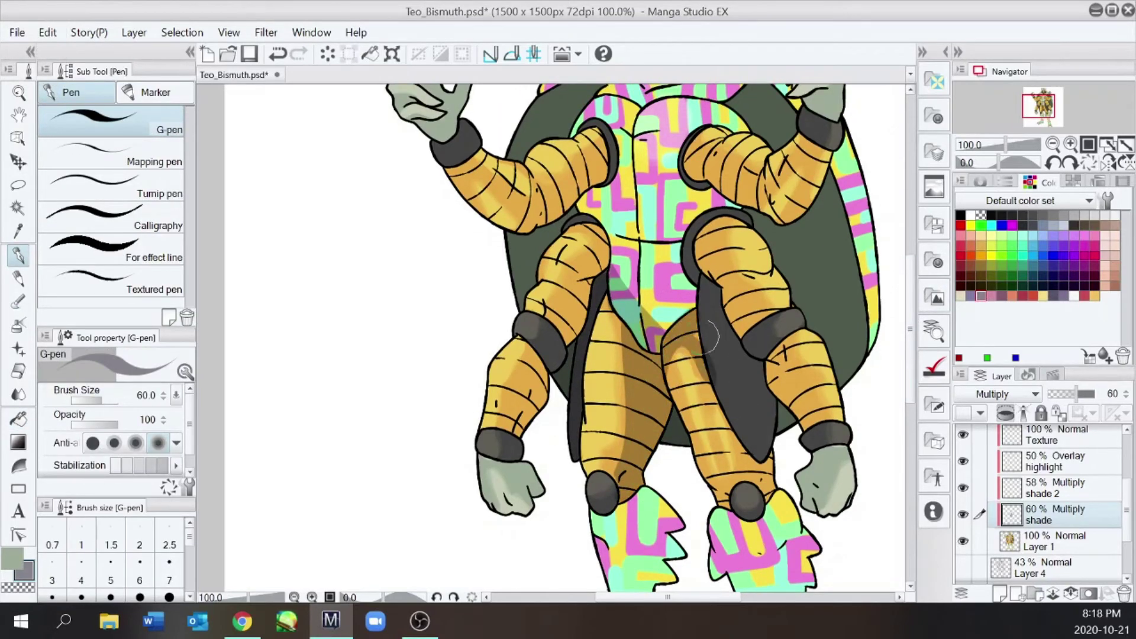
key("e")
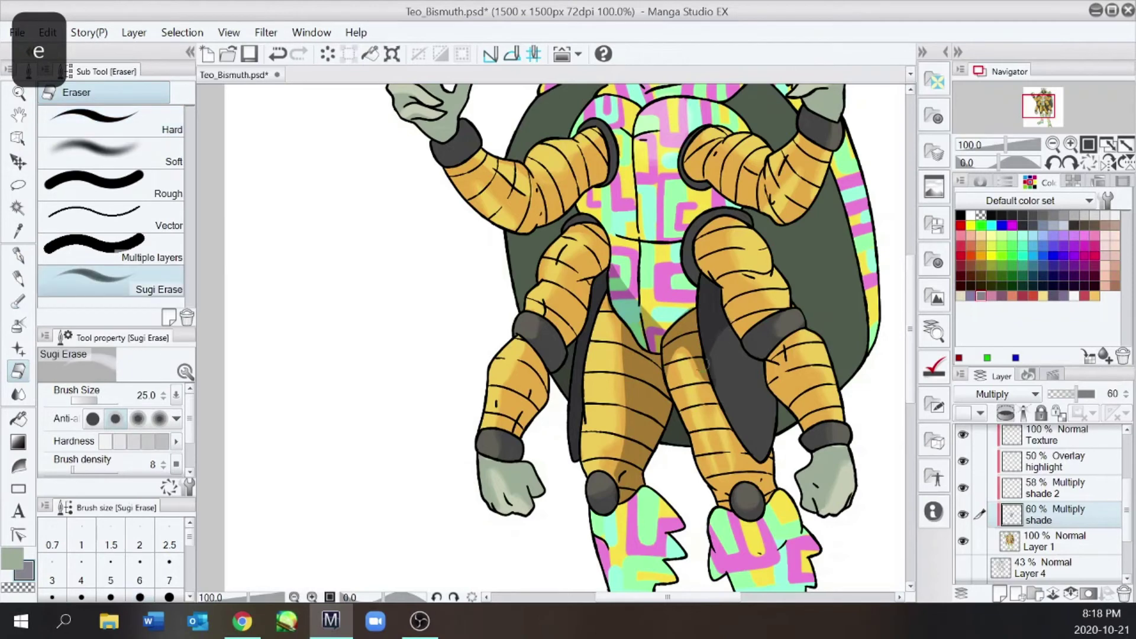
left_click_drag(625, 351, 624, 471)
key("e")
key("e")
key("e")
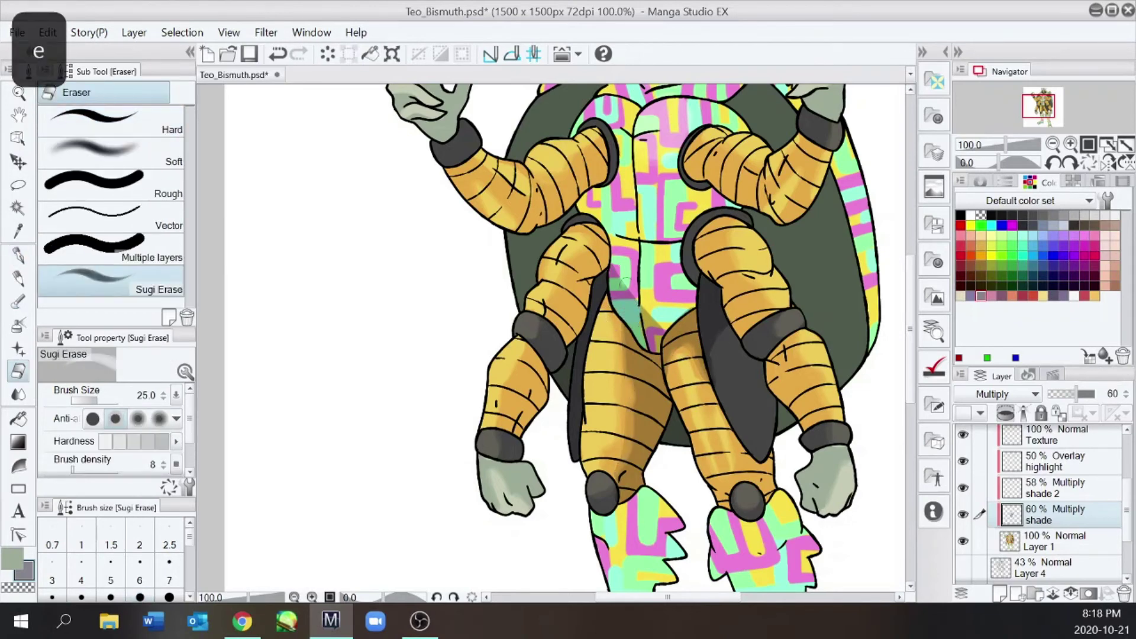
left_click_drag(615, 265, 664, 322)
Step: Paint a shadow on the torso beneath the upper right arm and soften it with Sugi Erase
scroll(700, 275, "down", 2)
scroll(703, 215, "up", 3)
key("e")
left_click_drag(677, 265, 717, 294)
key("w")
key("e")
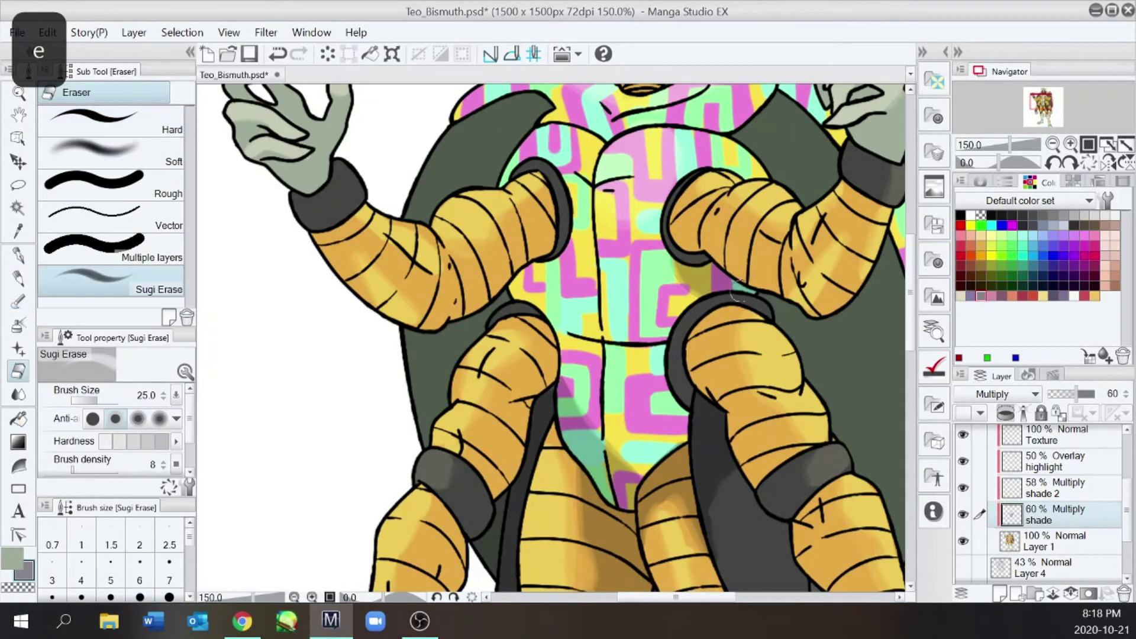
key("e")
key("e")
Step: Shade the upper section of the lower left arm down to the elbow cuff and blend the shadow edges
key("p")
key("p")
key("p")
mouse_move(539, 330)
left_mouse_down()
mouse_move(534, 383)
mouse_move(501, 481)
mouse_move(545, 339)
mouse_move(531, 315)
mouse_move(480, 455)
left_mouse_up()
key("e")
key("e")
mouse_move(487, 423)
left_mouse_down()
mouse_move(492, 453)
mouse_move(471, 458)
left_mouse_up()
key("e")
key("e")
left_click_drag(549, 314, 550, 330)
key("e")
Step: Shade the upper section of the lower right arm down to its elbow cuff and soften the shadow with the eraser
left_click_drag(753, 408, 784, 465)
mouse_move(697, 332)
left_mouse_down()
mouse_move(740, 389)
mouse_move(753, 482)
left_mouse_up()
key("e")
left_click_drag(756, 396, 777, 445)
key("e")
scroll(772, 438, "down", 1)
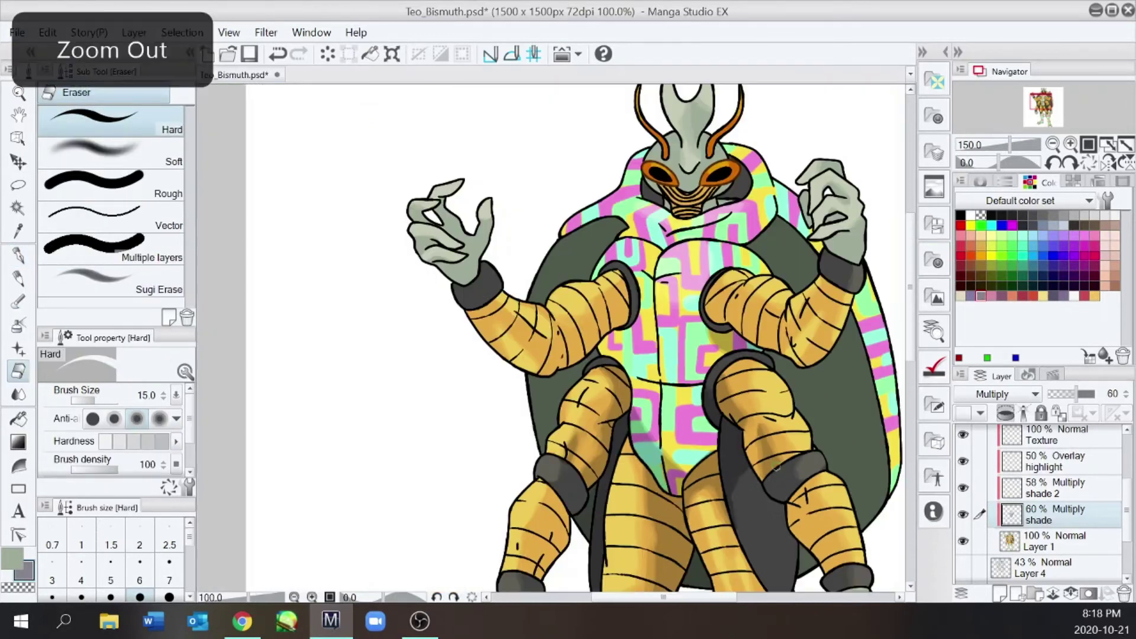
Step: Paint shadows on the lower left arm's forearm, wrist cuff and fist, and soften them with Sugi Erase
key("e")
left_click_drag(910, 338, 909, 381)
key("ctrl+plus")
key("e")
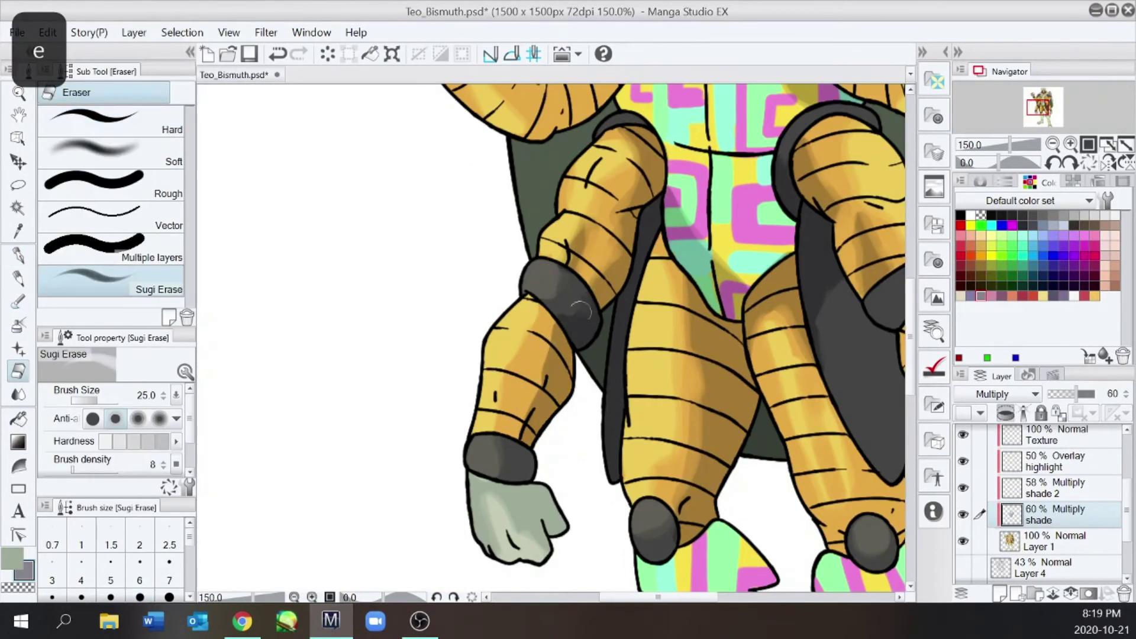
key("e")
left_click_drag(516, 445, 544, 481)
key("e")
key("e")
left_click_drag(475, 484, 492, 545)
key("e")
key("e")
key("e")
Step: Shade the forearm and fist of the lower right arm and blend the shadow edges
key("ctrl+minus")
key("ctrl+plus")
key("e")
key("e")
Step: Paint shadows around the left knee and the top of the patterned left shin, and soften them
left_click_drag(910, 391, 910, 434)
key("e")
mouse_move(592, 358)
left_mouse_down()
mouse_move(680, 323)
mouse_move(670, 397)
left_mouse_up()
key("e")
key("ctrl+minus")
key("ctrl+minus")
key("e")
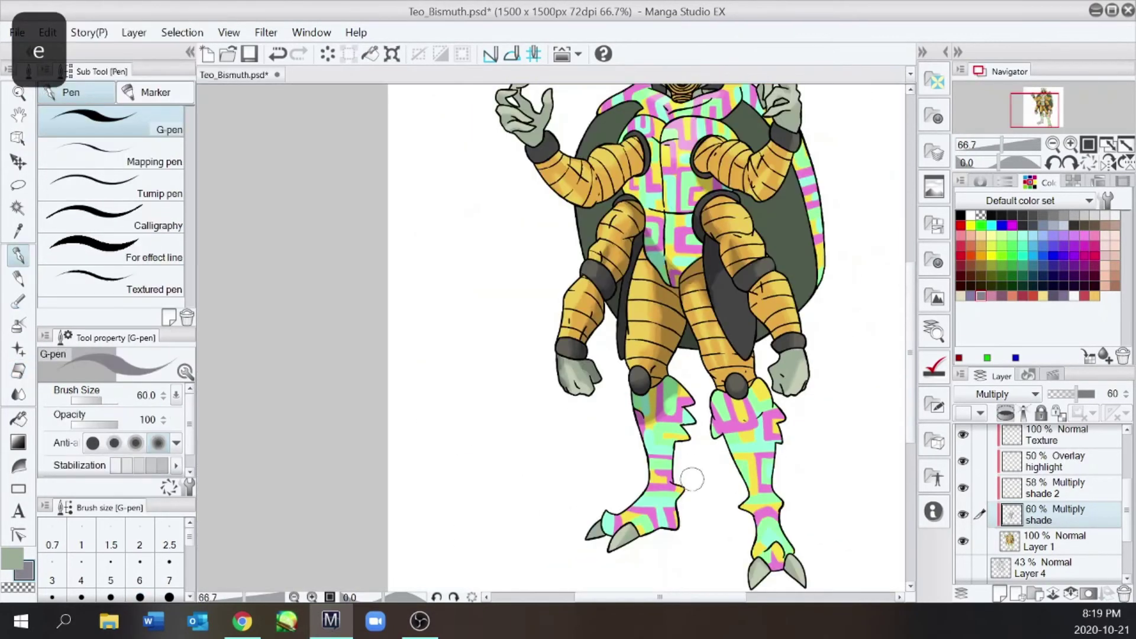
Step: Paint shadows down the patterned left shin and foot on the shade layer and soften their edges with Sugi Erase
key("ctrl+plus")
left_click_drag(912, 406, 912, 422)
left_click_drag(622, 368, 643, 528)
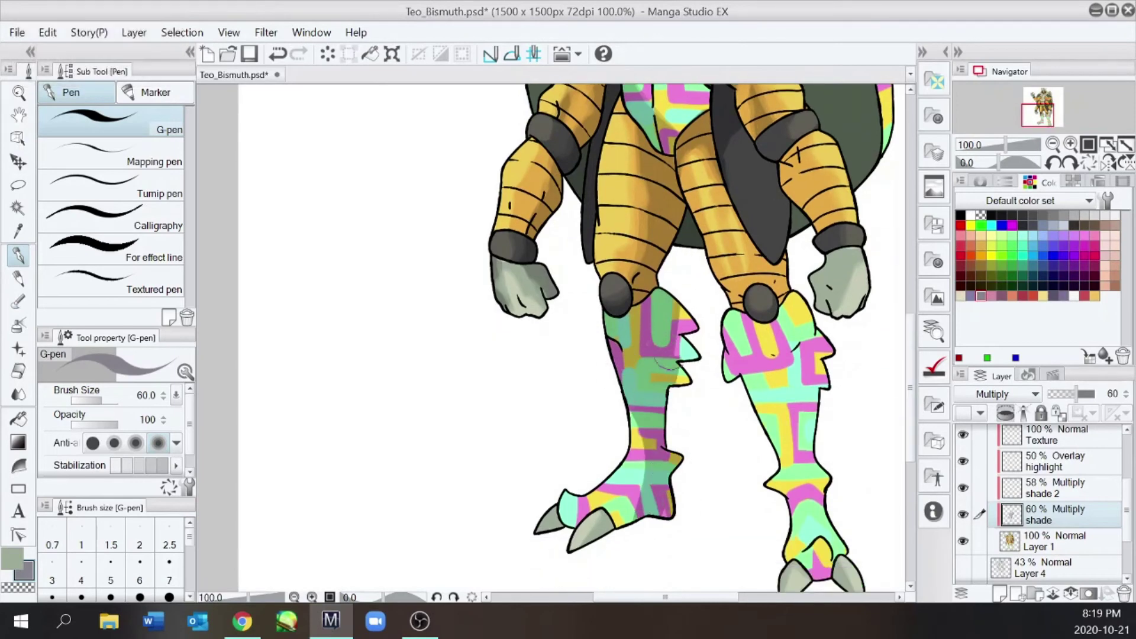
key("ctrl+plus")
key("e")
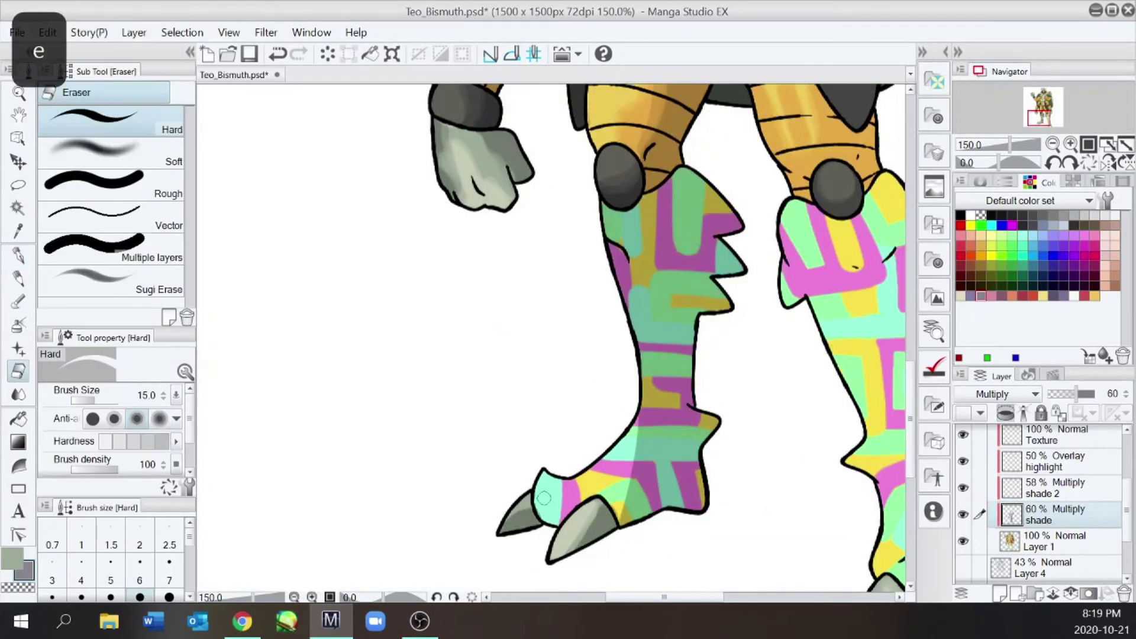
key("e")
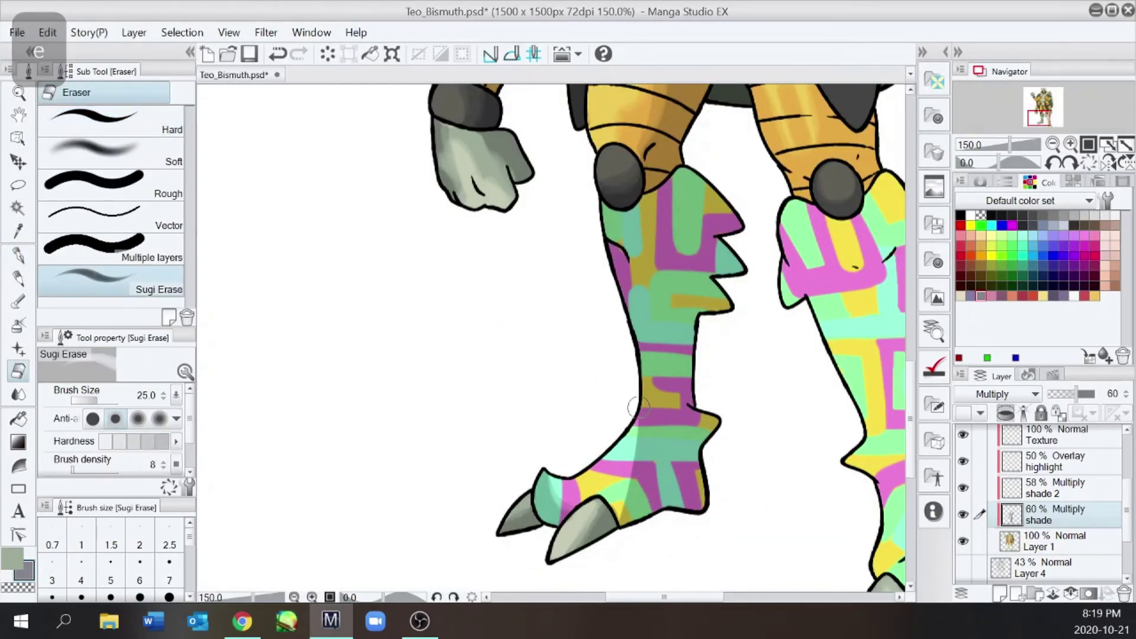
key("ctrl+minus")
key("ctrl+plus")
Step: Shade the claws and outer side of the right foot and soften the shadows with Sugi Erase
left_click_drag(813, 213, 839, 291)
key("ctrl+minus")
key("ctrl+minus")
left_click_drag(695, 599, 743, 604)
key("ctrl+plus")
key("ctrl+plus")
key("e")
left_click_drag(729, 467, 740, 501)
key("e")
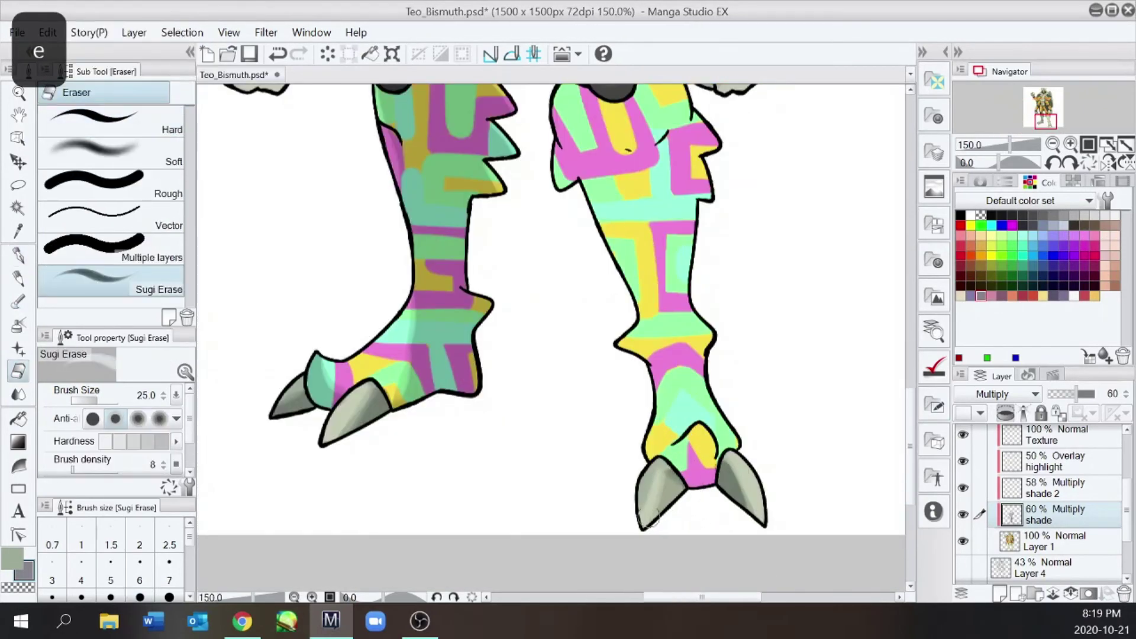
key("e")
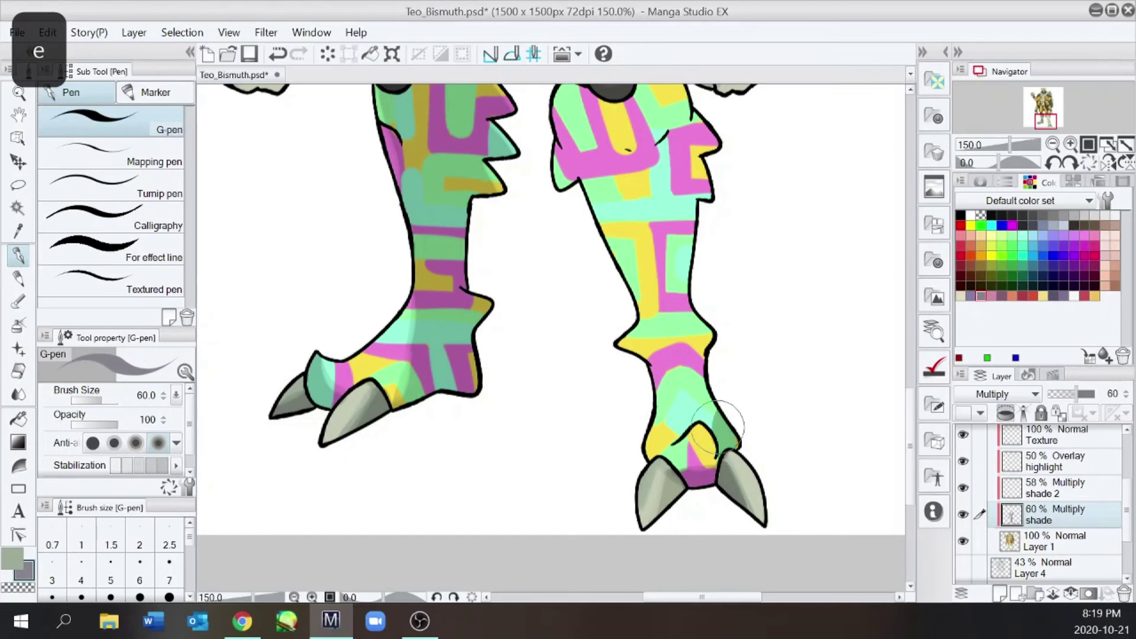
key("e")
Step: Paint shadows on the right knee guard and the outer top of the patterned right shin, and blend them
scroll(727, 439, "up", 10)
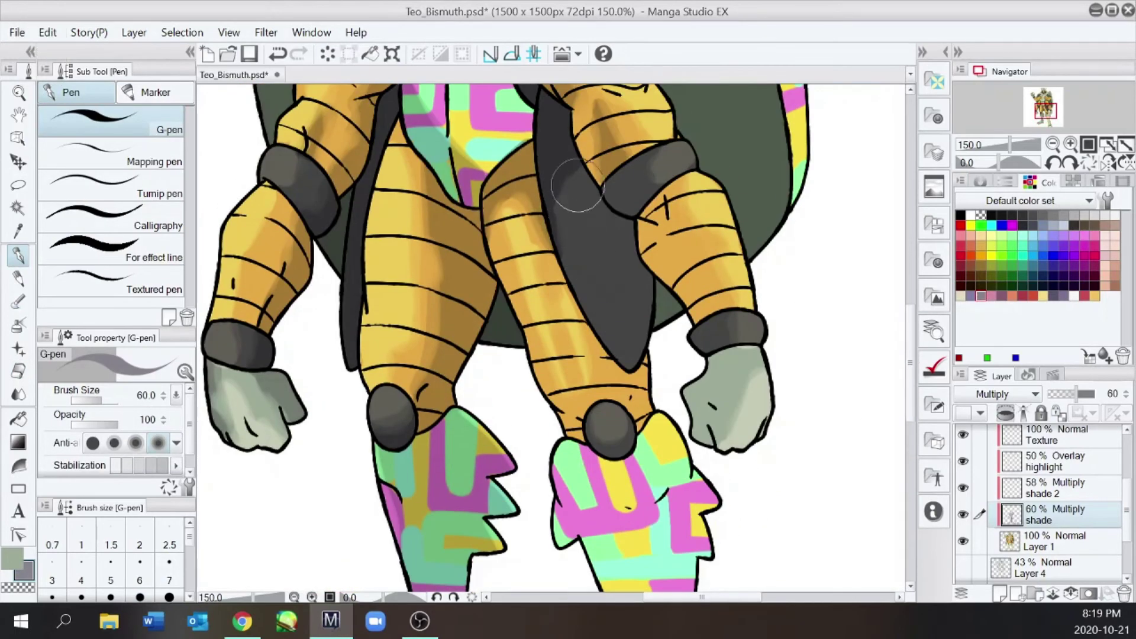
key("e")
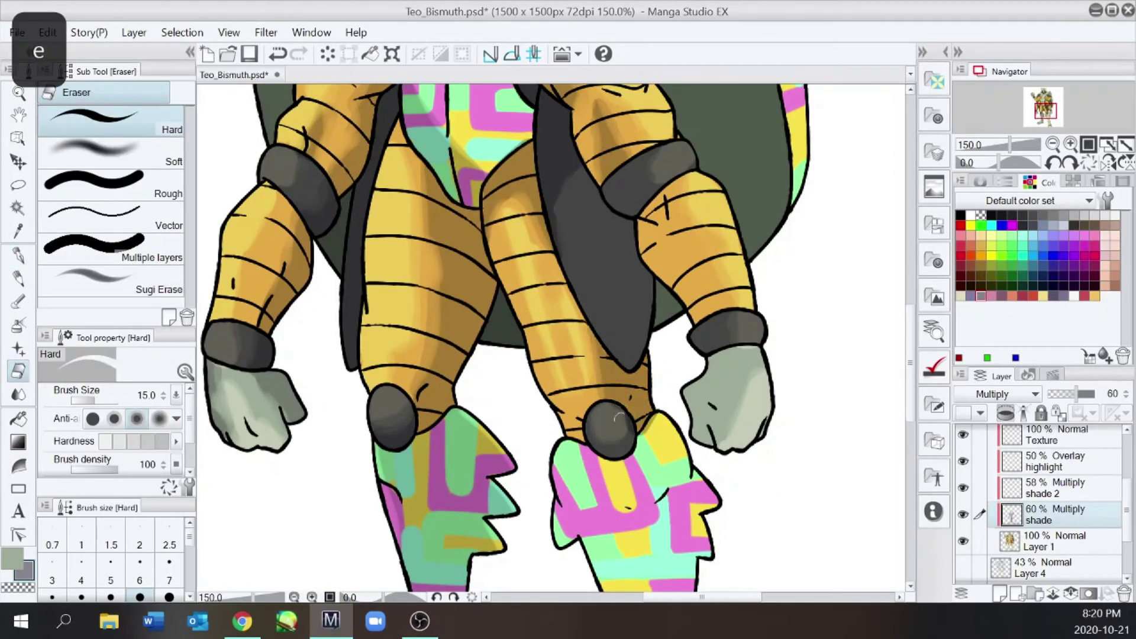
mouse_move(652, 427)
left_mouse_down()
mouse_move(663, 482)
mouse_move(704, 535)
left_mouse_up()
key("e")
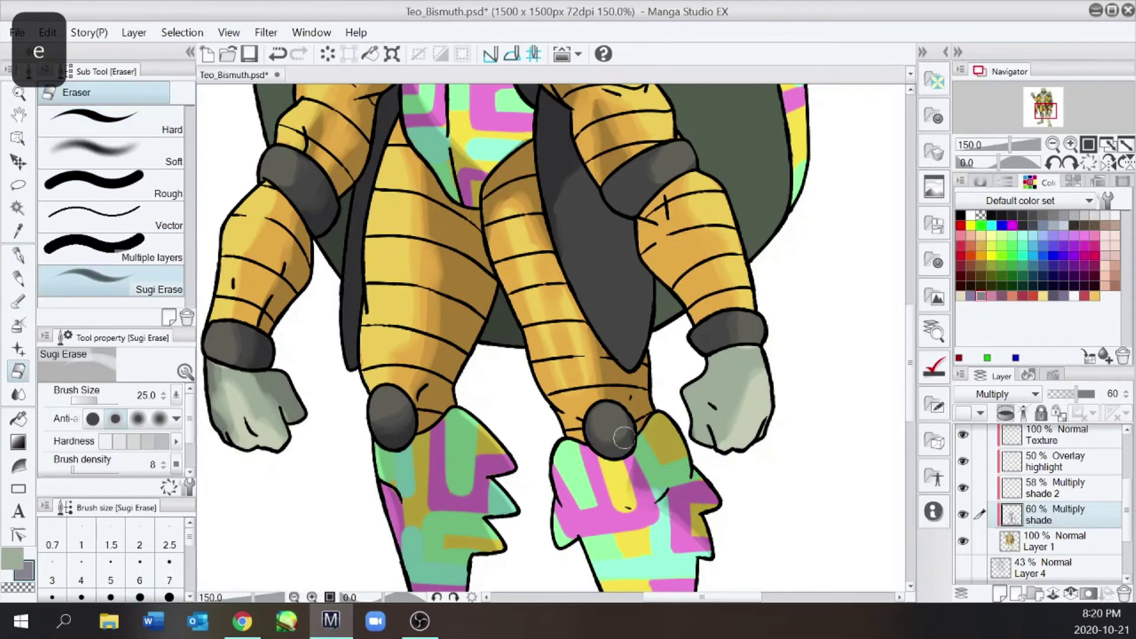
key("e")
key("e")
key("e")
key("e")
scroll(652, 439, "down", 2)
scroll(623, 370, "up", 1)
Step: Shade the dark hanging flap beside the right thigh with pen and fill, and soften the shadow edge
key("e")
scroll(633, 330, "up", 1)
left_click_drag(621, 384, 678, 417)
key("w")
left_click(634, 323)
key("e")
key("e")
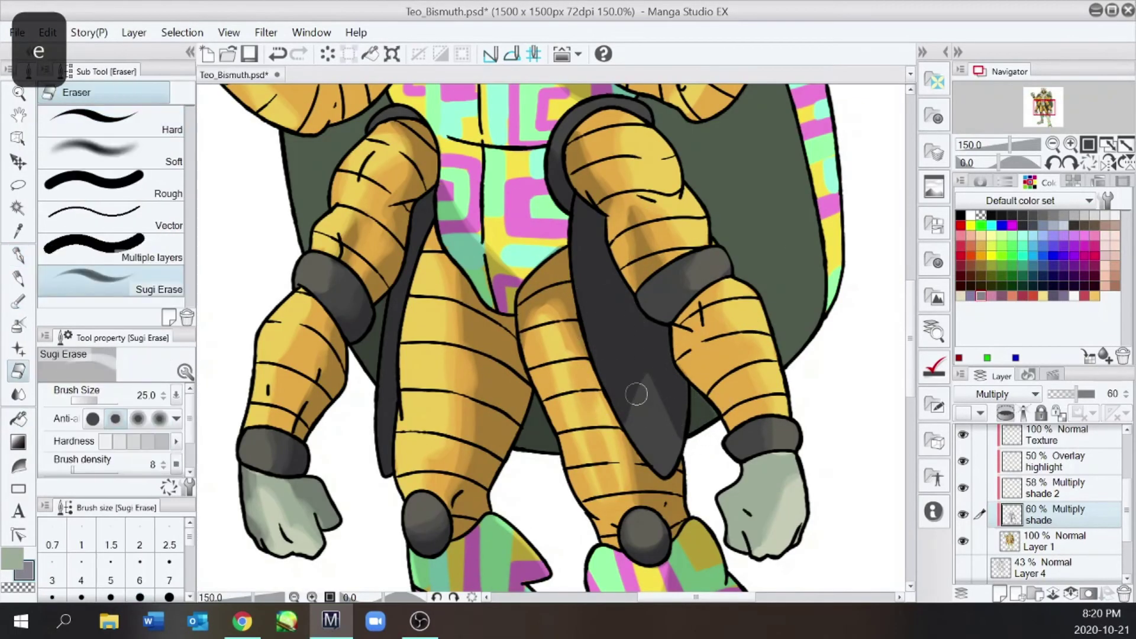
key("e")
Step: Shade the lower right arm's forearm and fist, soften the shadows, and clean up the wrist on the highlight layer
key("e")
key("e")
key("e")
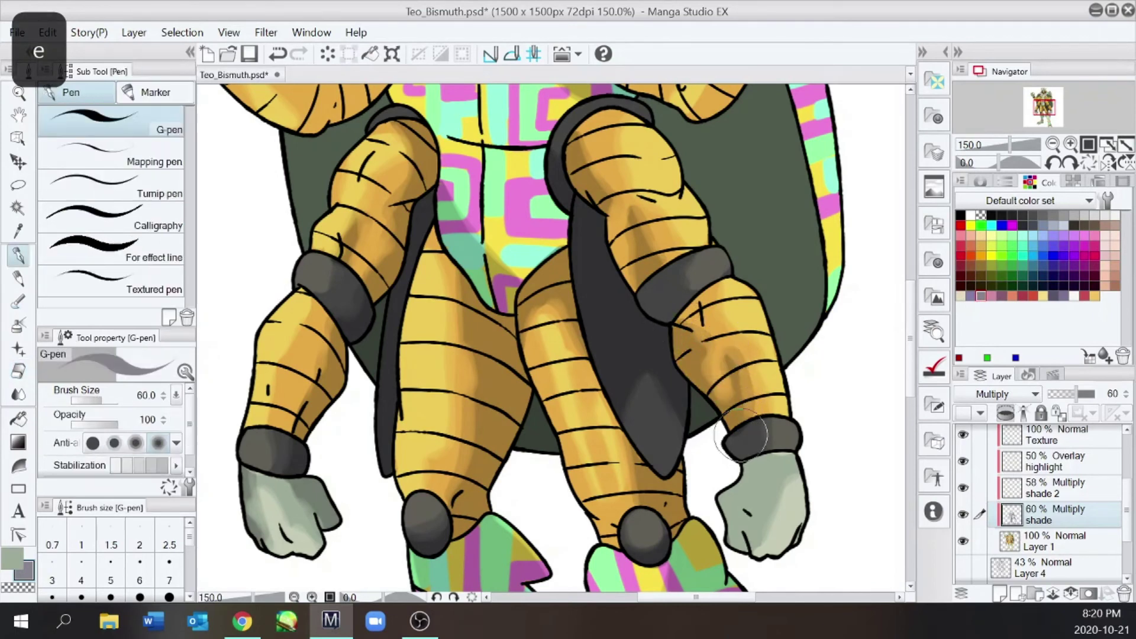
key("e")
mouse_move(757, 478)
left_mouse_down()
mouse_move(735, 540)
mouse_move(779, 534)
mouse_move(784, 465)
left_mouse_up()
key("e")
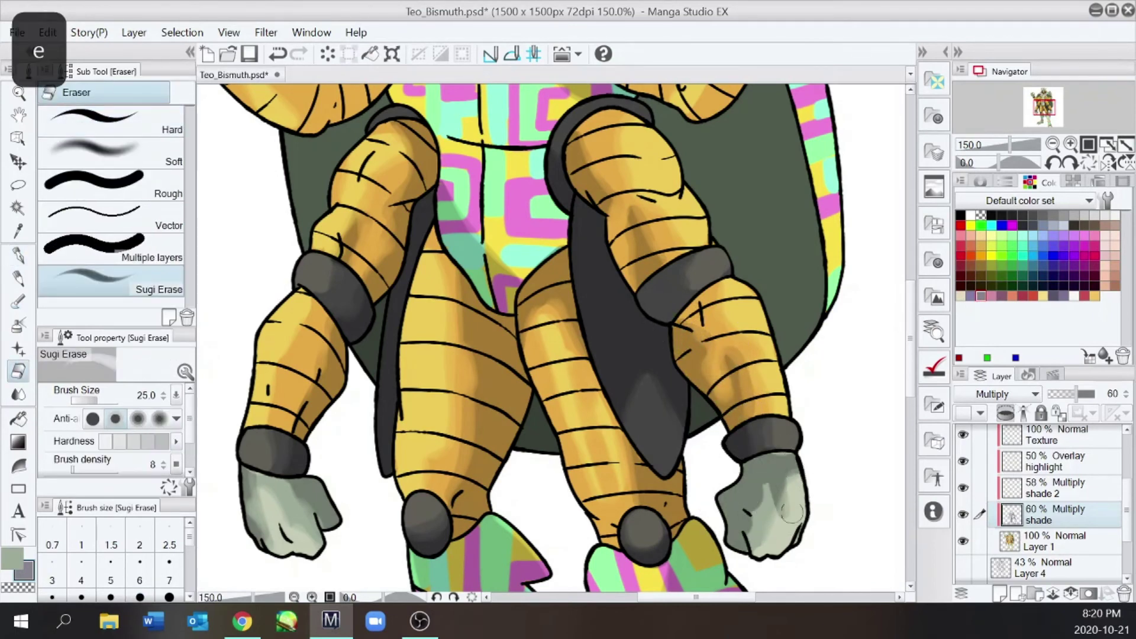
key("e")
left_click(1042, 467)
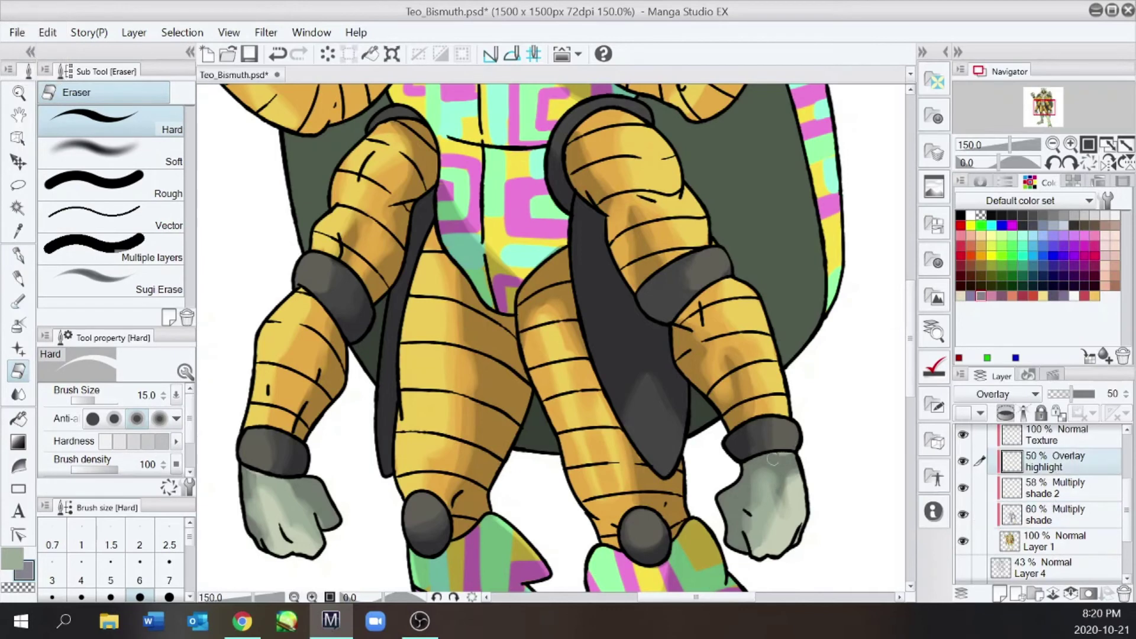
left_click(1052, 521)
Step: Paint a shadow on the elbow cuff of the lower right arm on the shade layer and soften it
key("e")
scroll(903, 414, "down", 1)
scroll(792, 342, "up", 1)
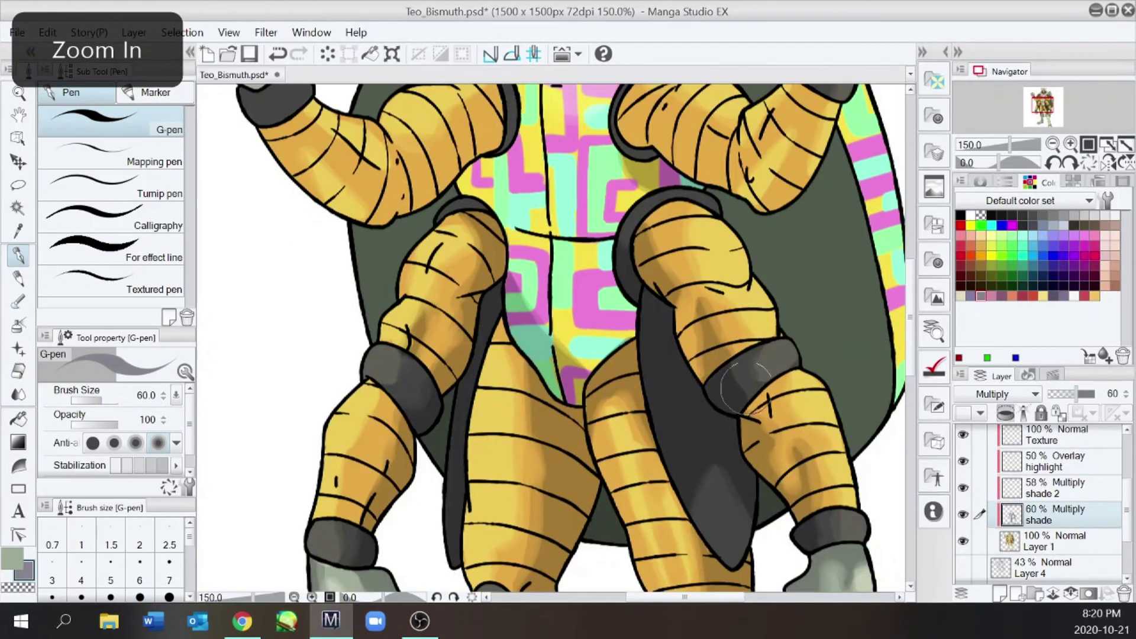
key("e")
key("ctrl+minus")
key("ctrl+minus")
key("ctrl+minus")
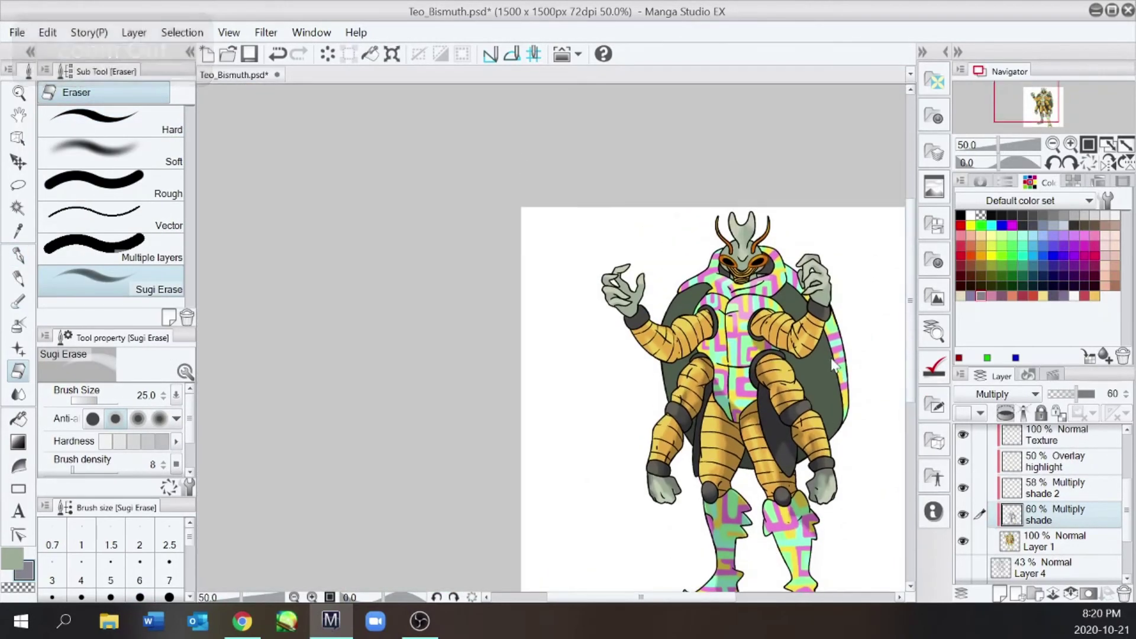
Step: Outline and fill a shadow over the upper part of the right wing's green lining, and soften its edge
key("ctrl+plus")
key("e")
key("w")
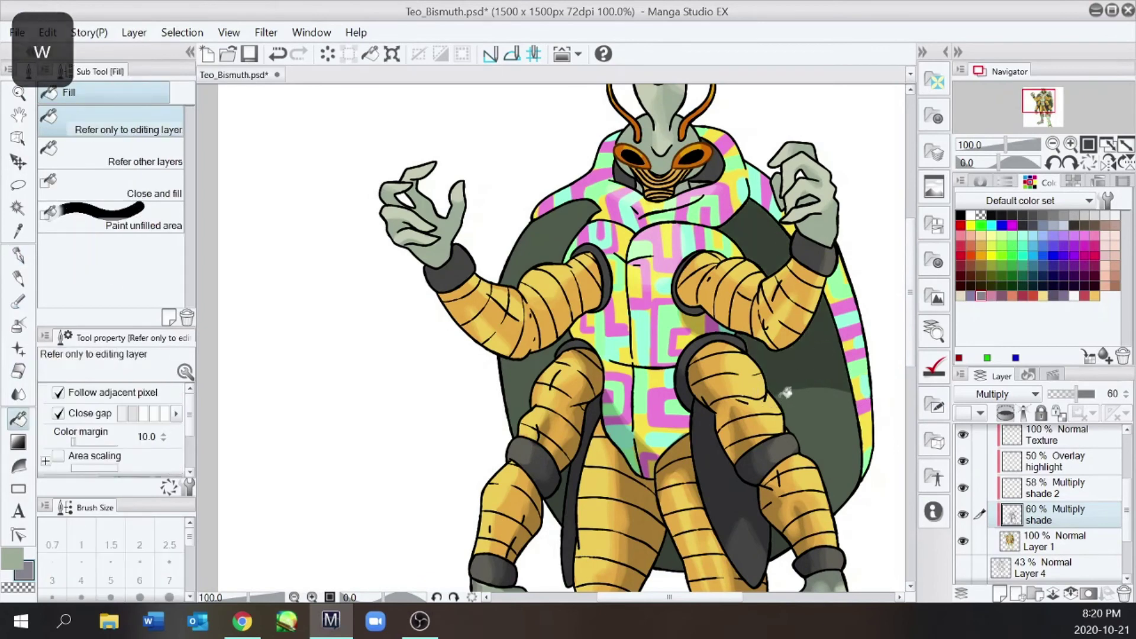
key("e")
key("e")
Step: Shade the patterned outer edge of the right wing and soften the shadow with Sugi Erase
key("ctrl+minus")
key("ctrl+plus")
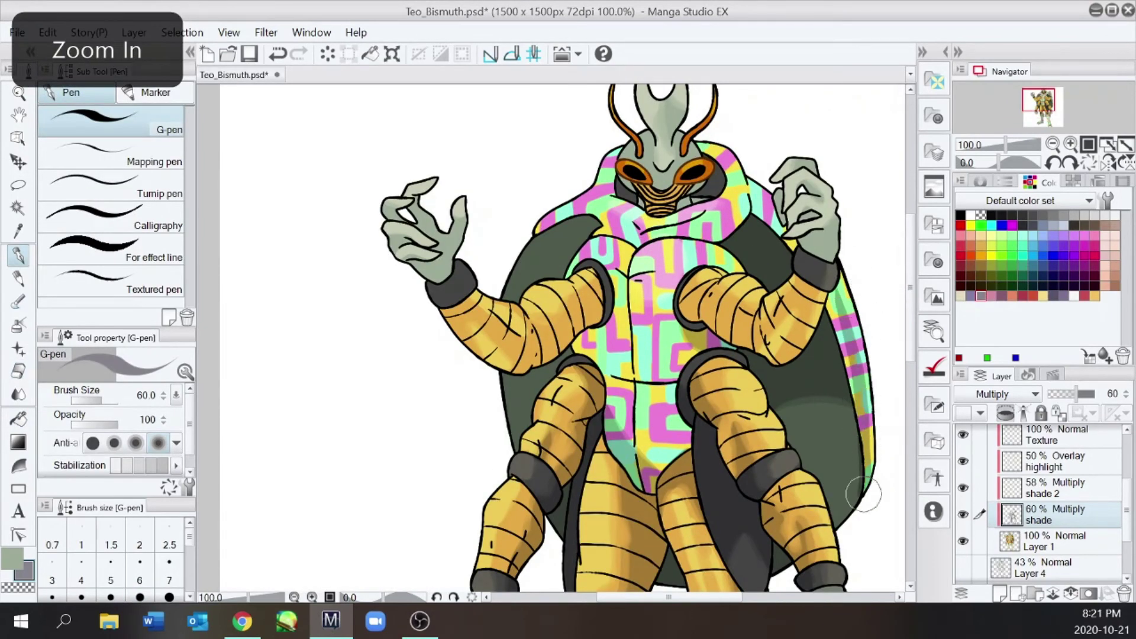
key("w")
key("e")
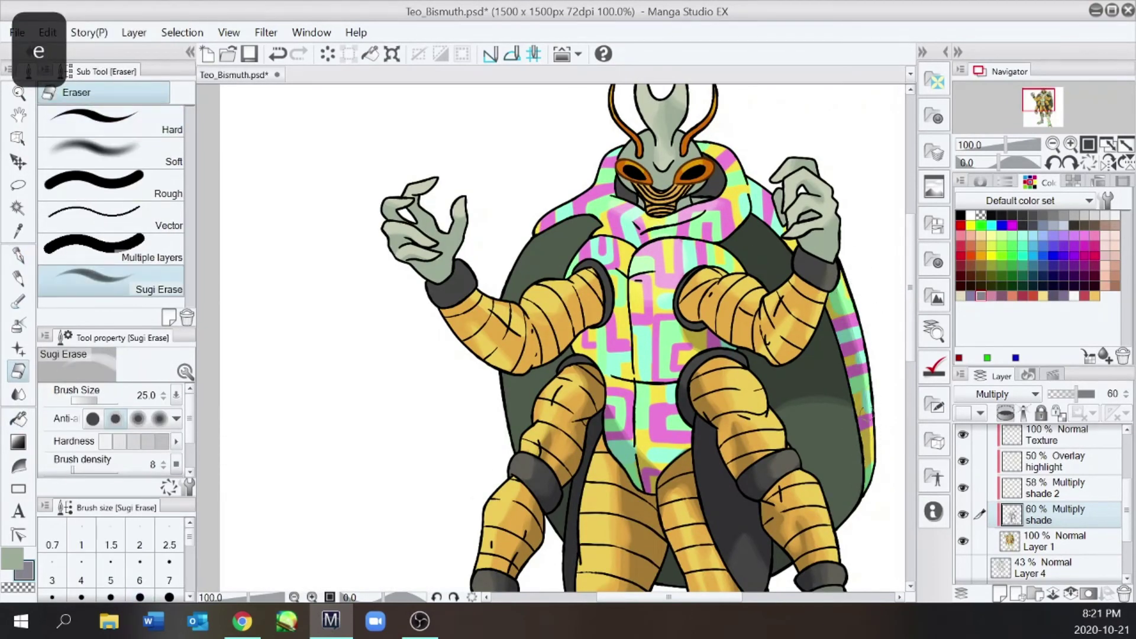
key("e")
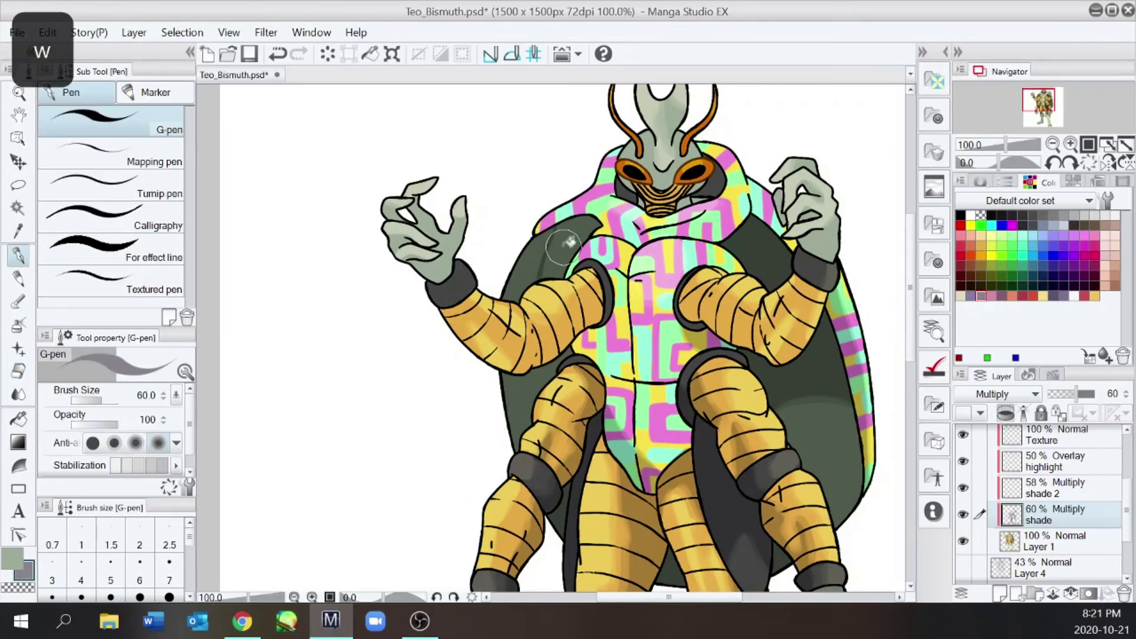
Step: Paint and fill shadows on the left wing's green lining and blend their edges
scroll(563, 248, "up", 2)
key("w")
key("e")
key("ctrl+minus")
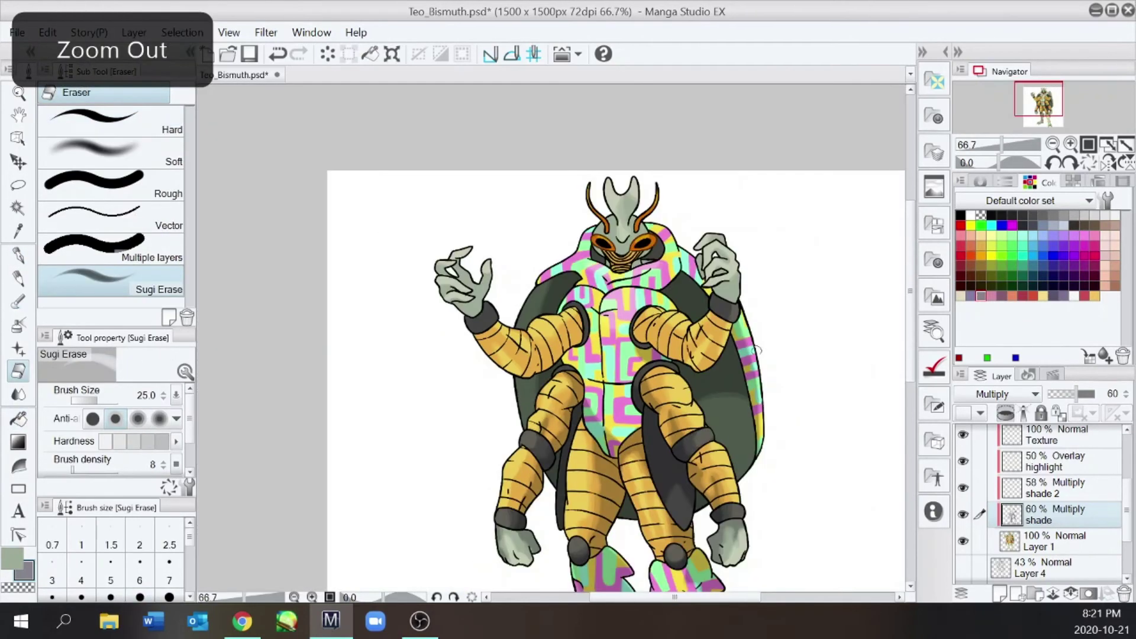
key("ctrl+plus")
key("e")
mouse_move(505, 317)
left_mouse_down()
mouse_move(592, 374)
mouse_move(532, 365)
mouse_move(639, 370)
mouse_move(632, 451)
left_mouse_up()
key("w")
left_click(536, 352)
key("e")
key("e")
Step: Paint shadows along the bottom of the patterned chest and soften them with the eraser
key("e")
left_click_drag(629, 362, 521, 319)
key("ctrl+minus")
key("e")
left_click_drag(626, 234, 624, 333)
Step: Outline and fill a shadow on the left side of the patterned hood and collar
key("ctrl+plus")
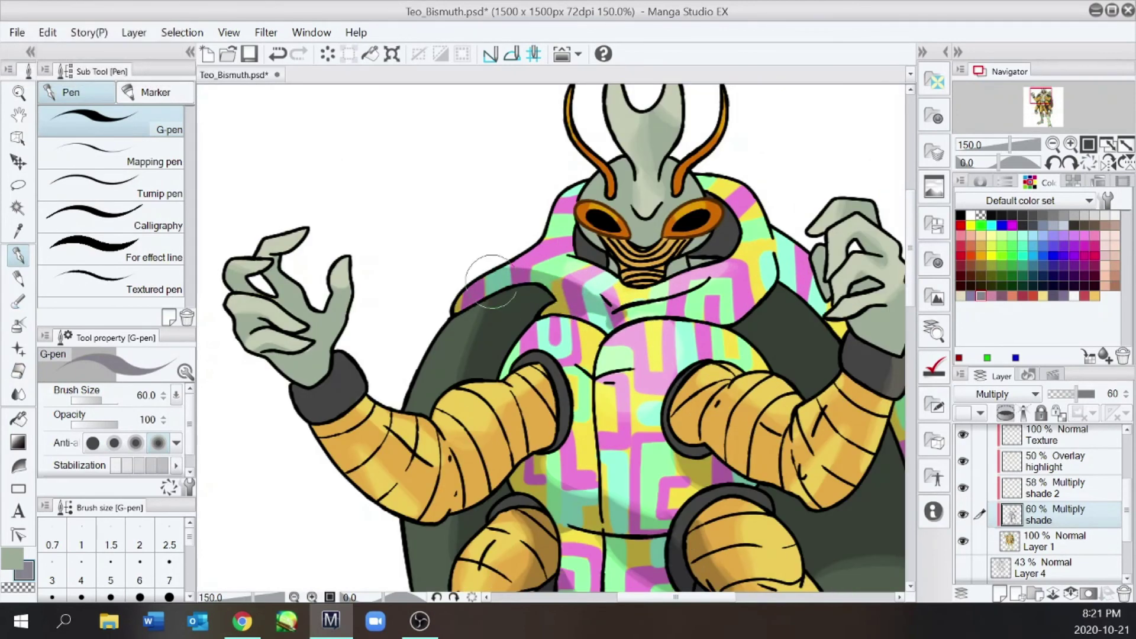
mouse_move(568, 252)
left_mouse_down()
mouse_move(556, 229)
mouse_move(563, 200)
left_mouse_up()
key("w")
left_click(567, 198)
key("e")
key("w")
left_click(577, 190)
key("e")
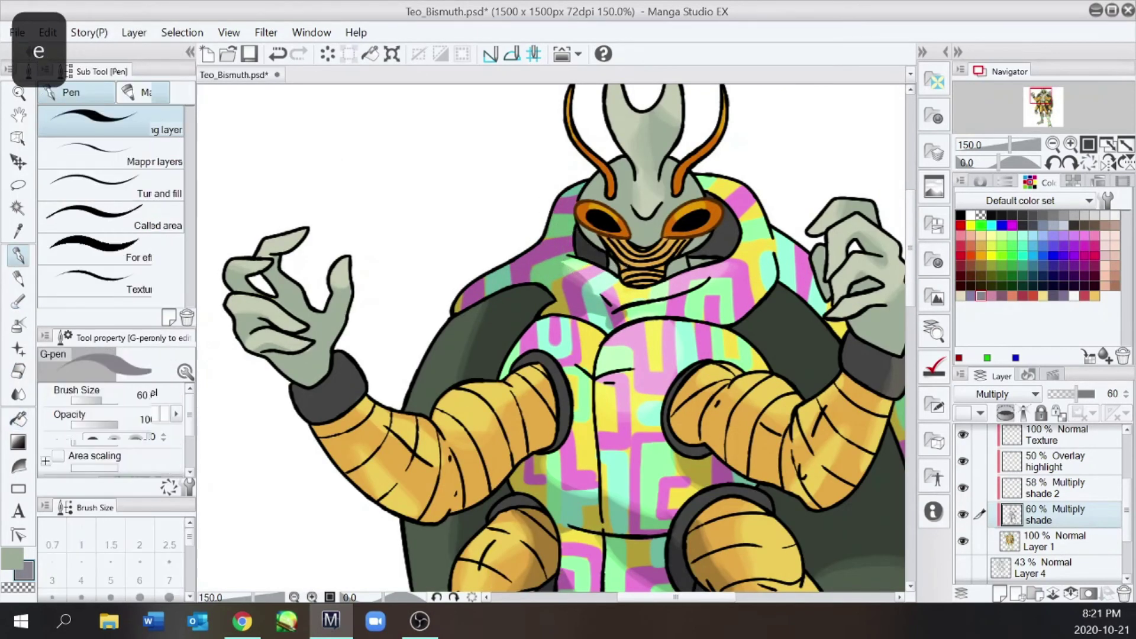
Step: Shade the collar folds beneath the face and blend the shadow edges with Sugi Erase
left_click_drag(642, 265, 680, 263)
key("e")
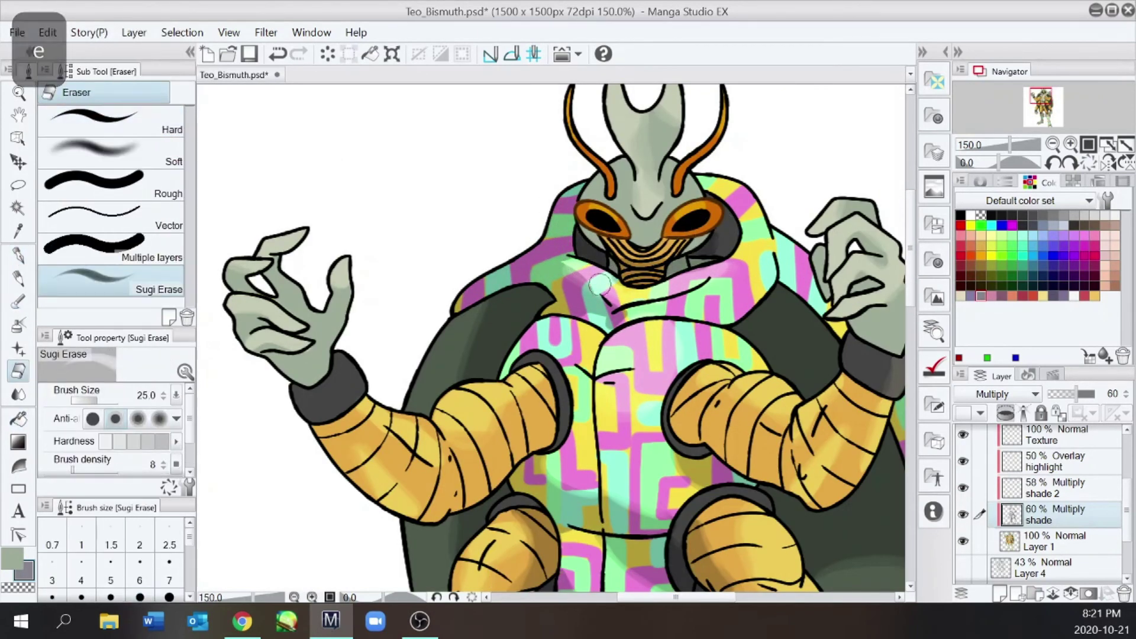
key("e")
key("e")
key("e")
key("e")
key("e")
key("e")
key("e")
scroll(686, 296, "down", 3)
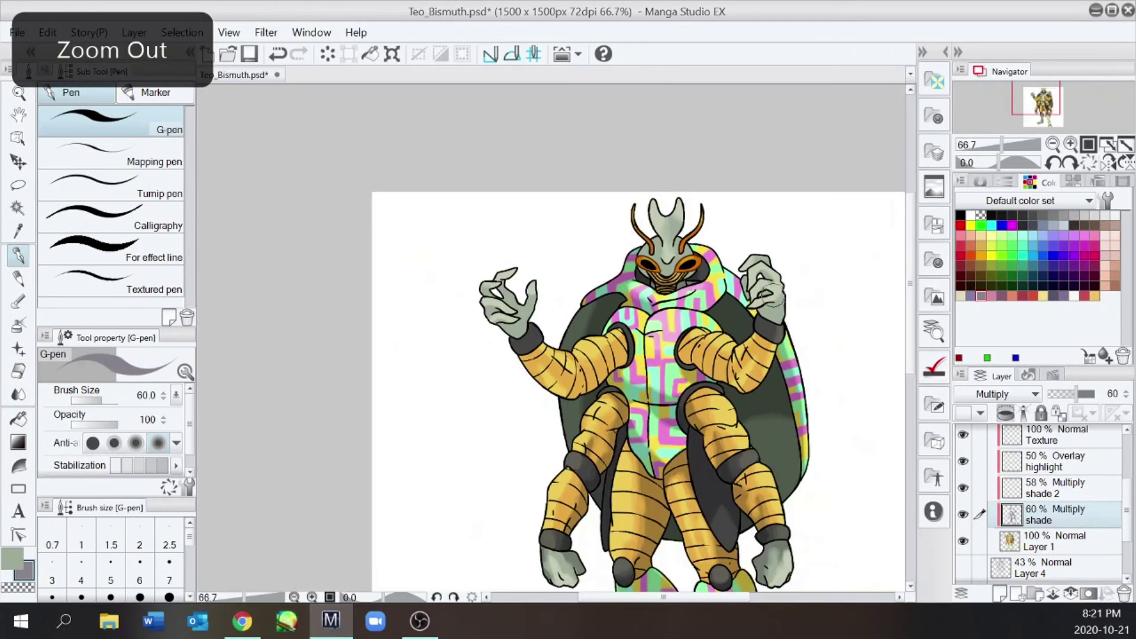
Step: Shade the underside of the upper right arm and its wrist cuff, softening the forearm shadow
key("ctrl+plus")
key("ctrl+plus")
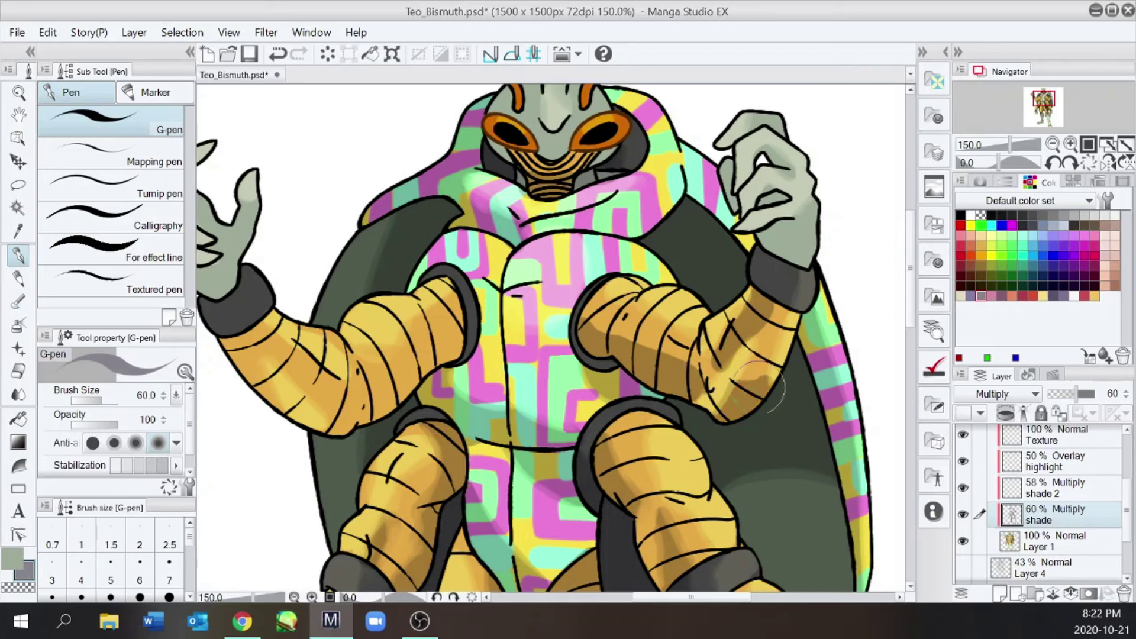
key("e")
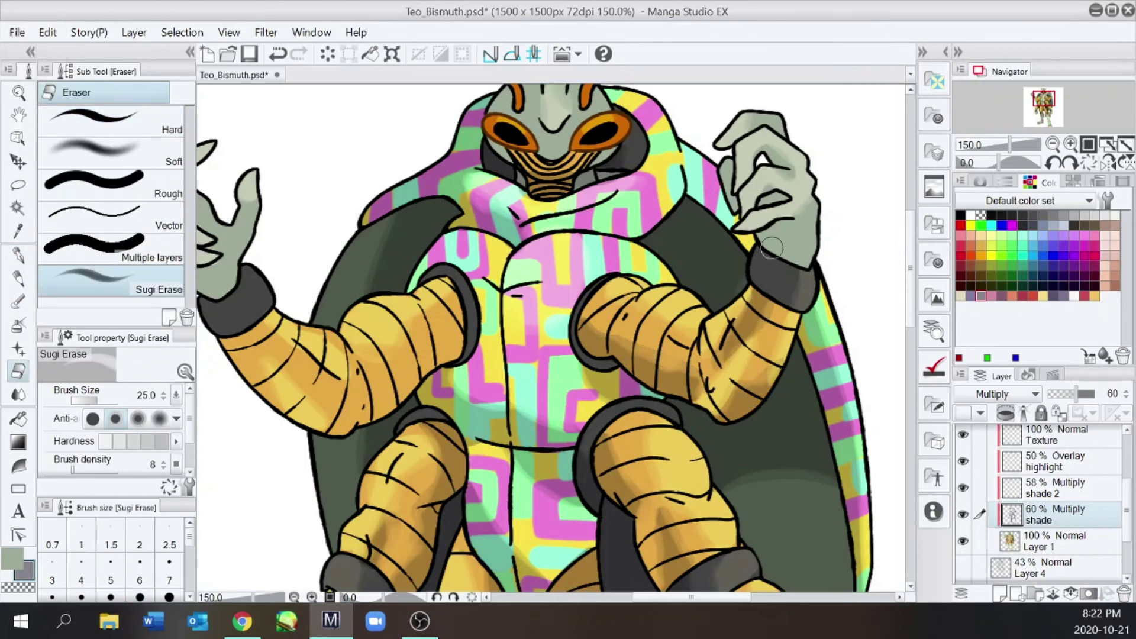
key("e")
mouse_move(762, 248)
left_mouse_down()
mouse_move(780, 227)
mouse_move(788, 236)
mouse_move(774, 197)
mouse_move(735, 172)
mouse_move(791, 237)
left_mouse_up()
Step: Fill shadows on the fingers of the upper right hand and soften the shading
key("w")
left_click(727, 182)
key("e")
key("e")
left_click_drag(910, 269, 910, 260)
Step: Paint shadows along the underside of the upper left arm and its wrist cuff, and soften them
key("e")
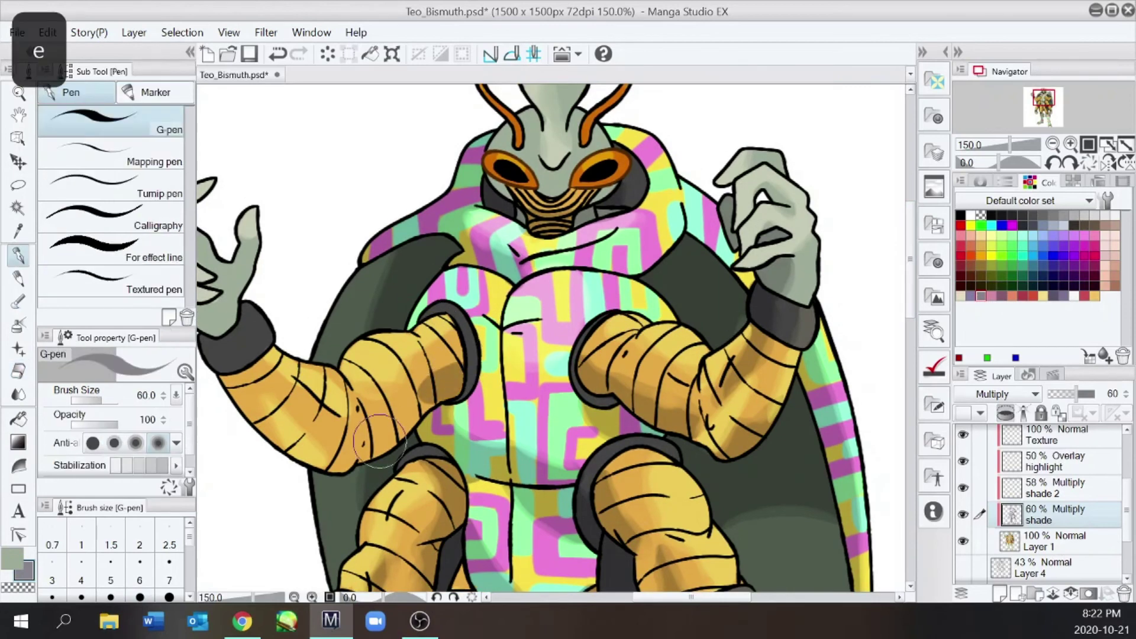
left_click_drag(380, 440, 398, 442)
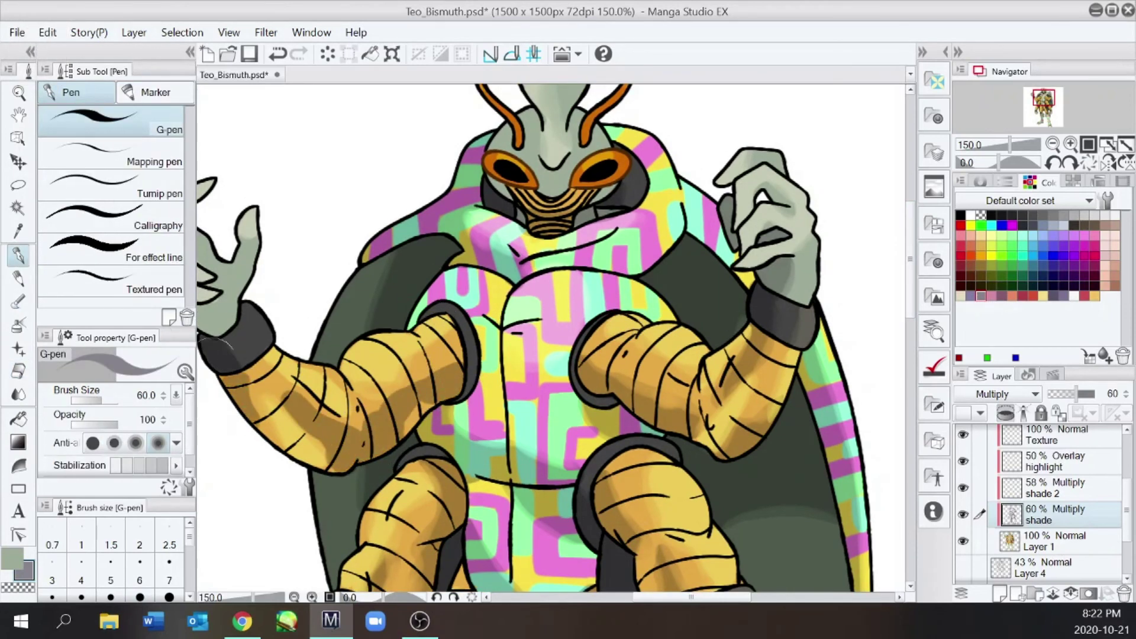
key("e")
left_click_drag(293, 413, 350, 426)
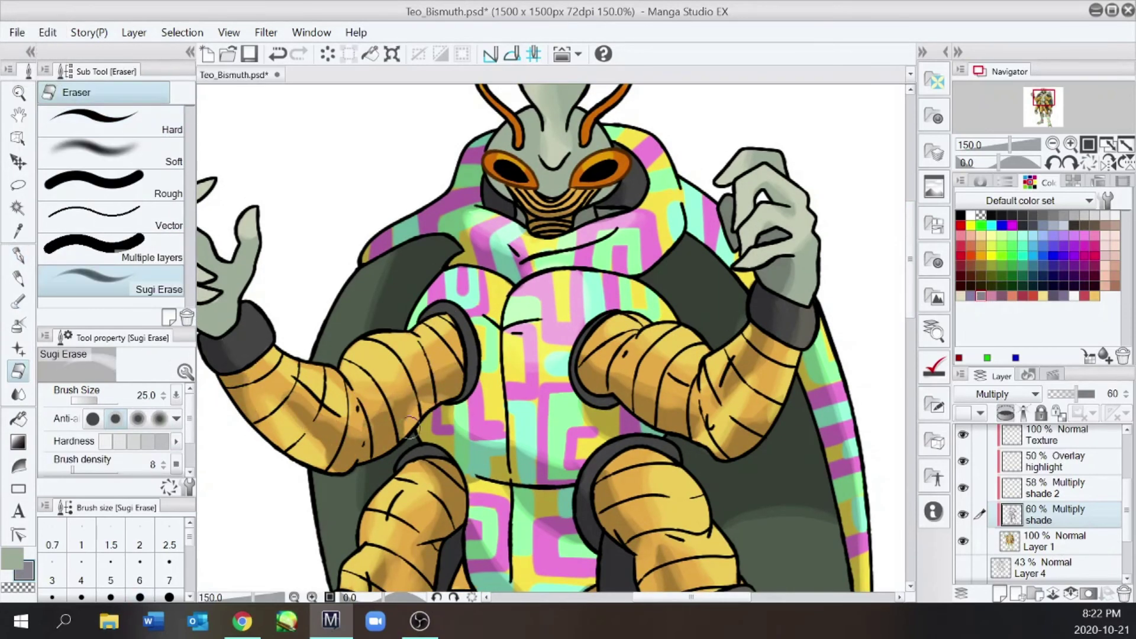
scroll(382, 355, "down", 2)
scroll(317, 339, "up", 2)
Step: Shade the palm and fingers of the upper left hand with pen and fill, and blend the edges
key("e")
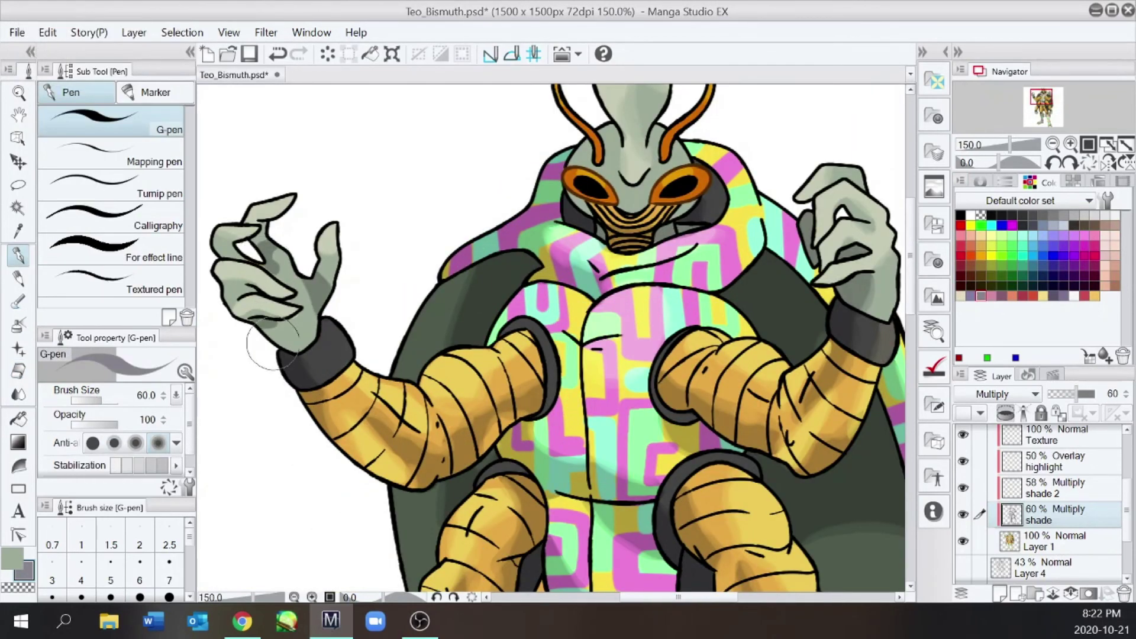
key("w")
key("e")
key("e")
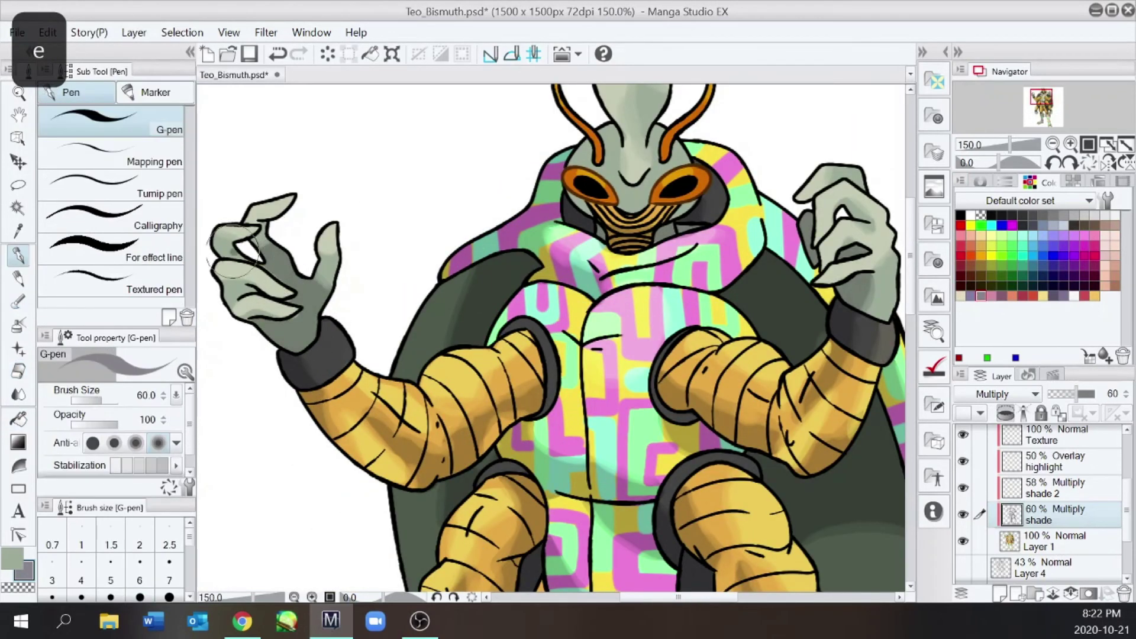
key("e")
key("e")
key("e")
key("e")
key("e")
key("e")
Step: Clean up the upper left hand's palm on the highlight layer with the Hard eraser
left_click(1059, 461)
key("e")
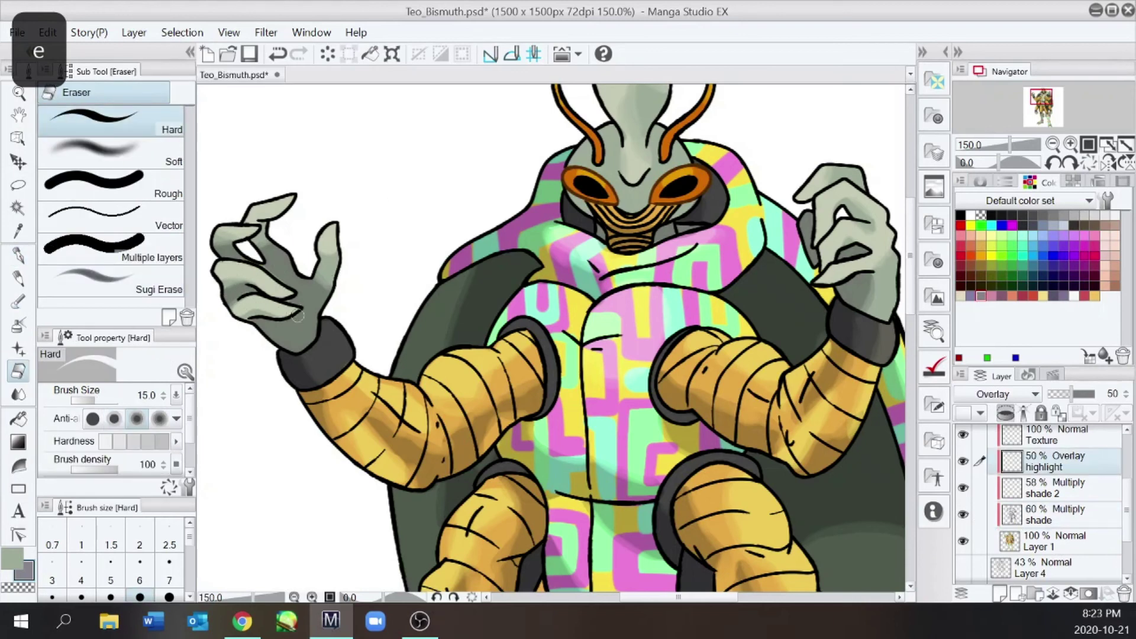
scroll(385, 266, "down", 2)
key("e")
Step: Paint shadows on the forehead and around the face on the shade layer, and refine them with the eraser
left_click(1058, 513)
scroll(810, 409, "down", 1)
scroll(603, 284, "up", 3)
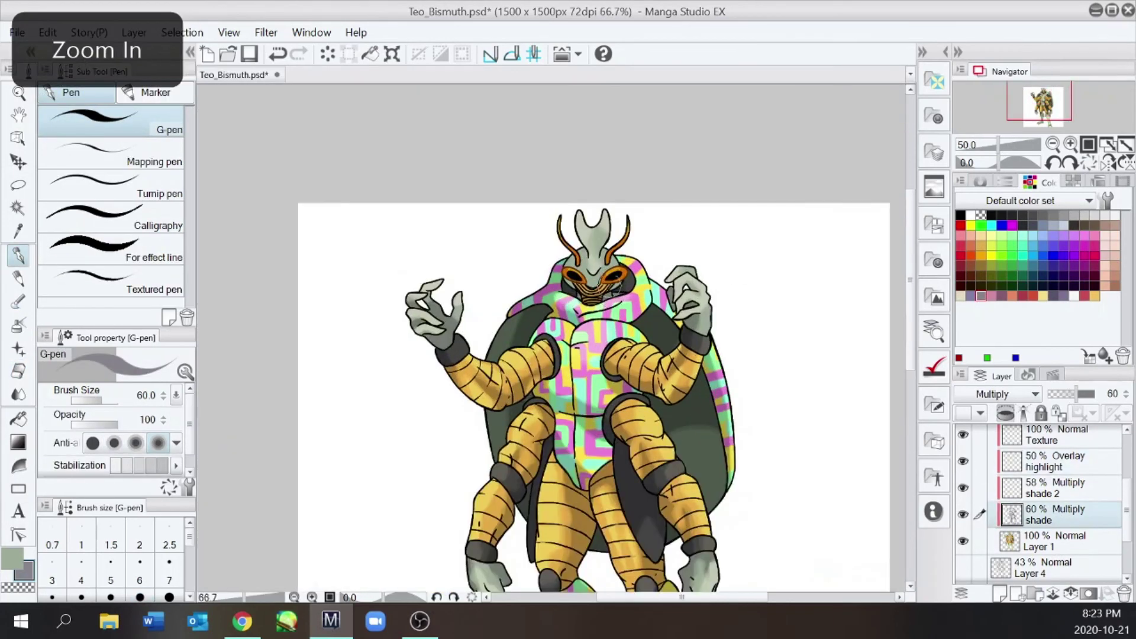
key("e")
key("p")
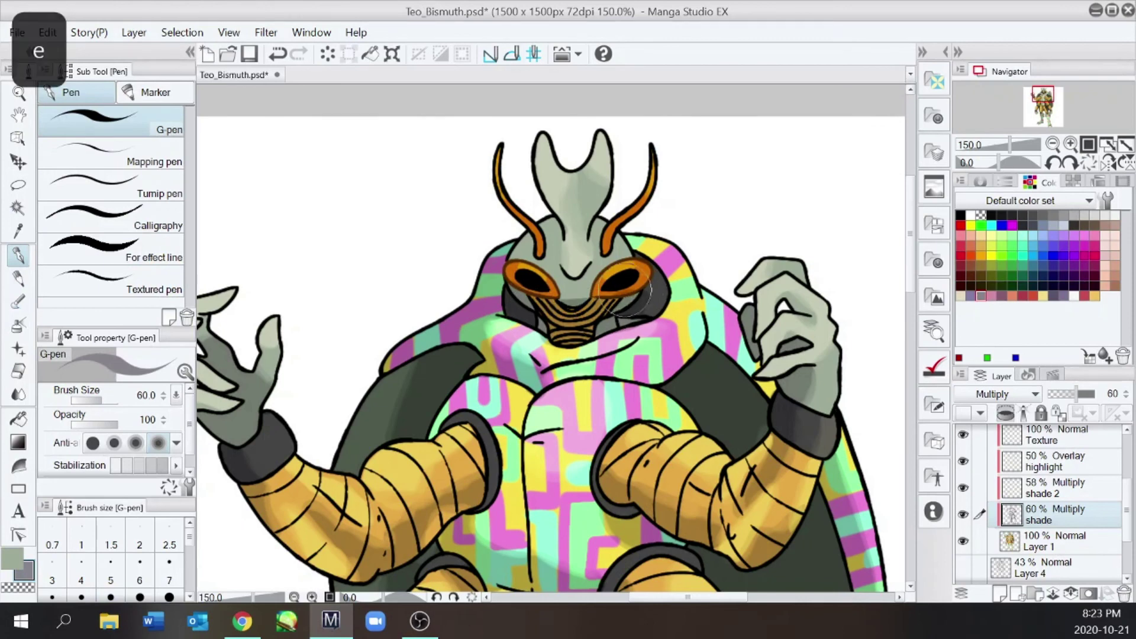
key("e")
key("e")
key("e")
key("e")
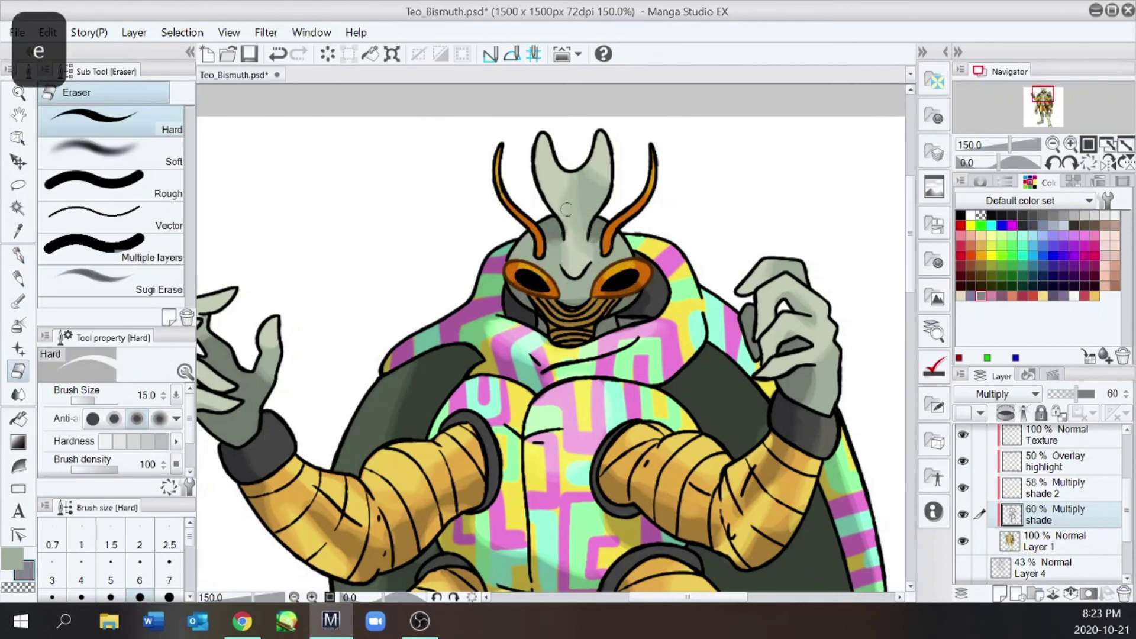
Step: Paint a pale cream highlight down the patterned right shin on the highlight layer and soften it with Sugi Erase
scroll(615, 207, "down", 2)
mouse_move(912, 336)
left_mouse_down()
mouse_move(917, 376)
mouse_move(913, 335)
left_mouse_up()
scroll(887, 339, "down", 1)
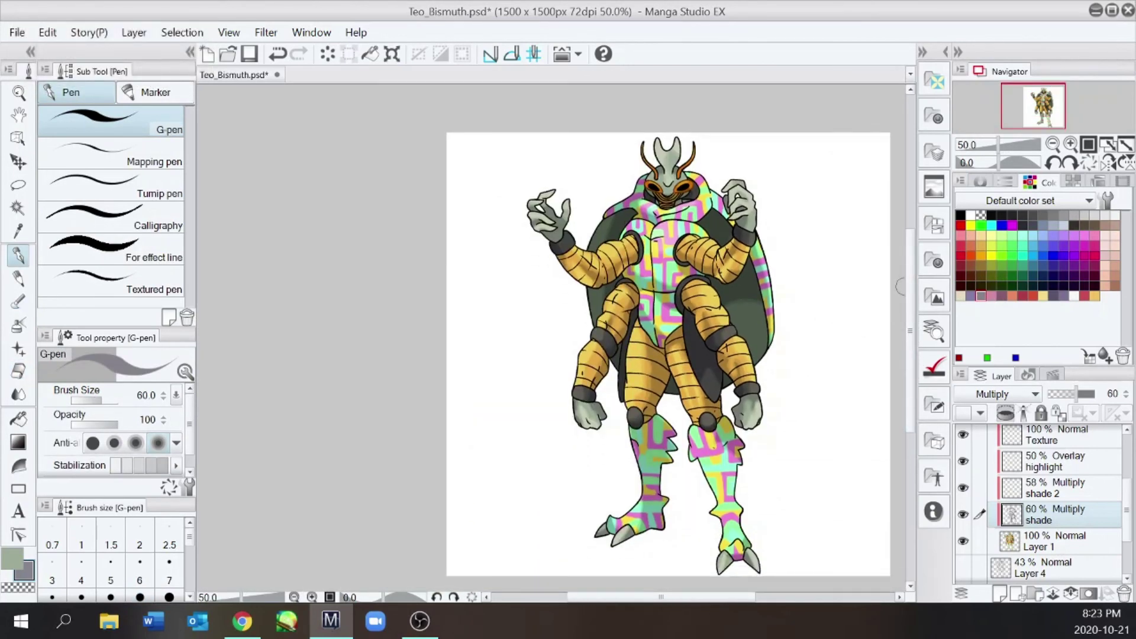
left_click_drag(910, 342, 912, 354)
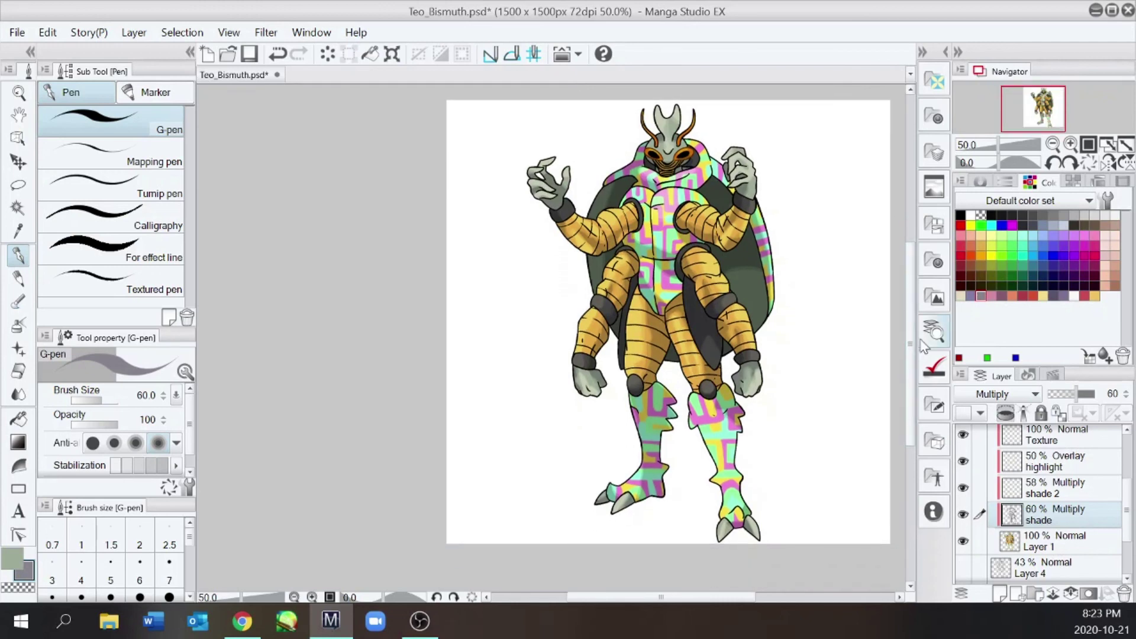
left_click(1056, 461)
left_click(961, 296)
scroll(728, 460, "up", 2)
key("e")
key("p")
key("p")
left_click_drag(686, 394, 713, 503)
key("e")
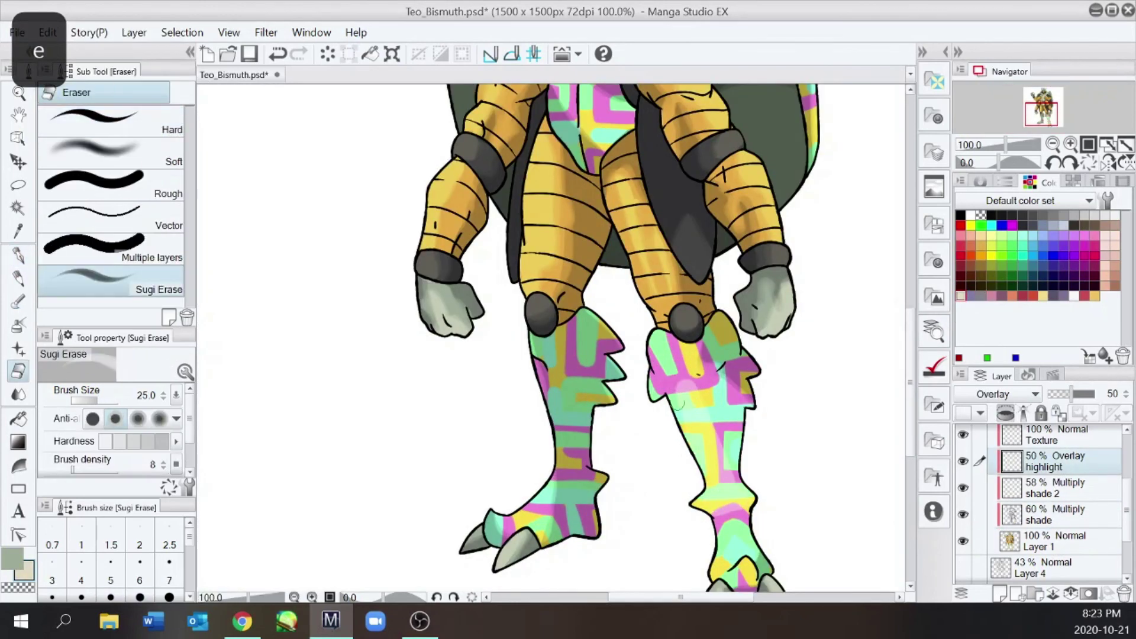
key("ctrl+minus")
key("ctrl+minus")
scroll(911, 286, "up", 2)
key("ctrl+minus")
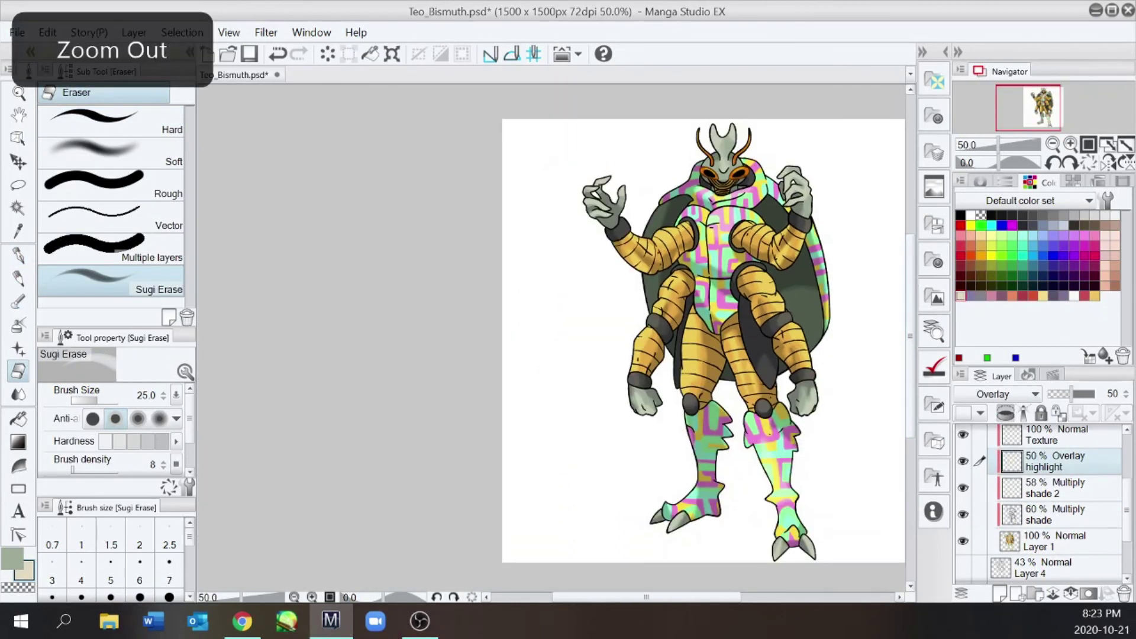